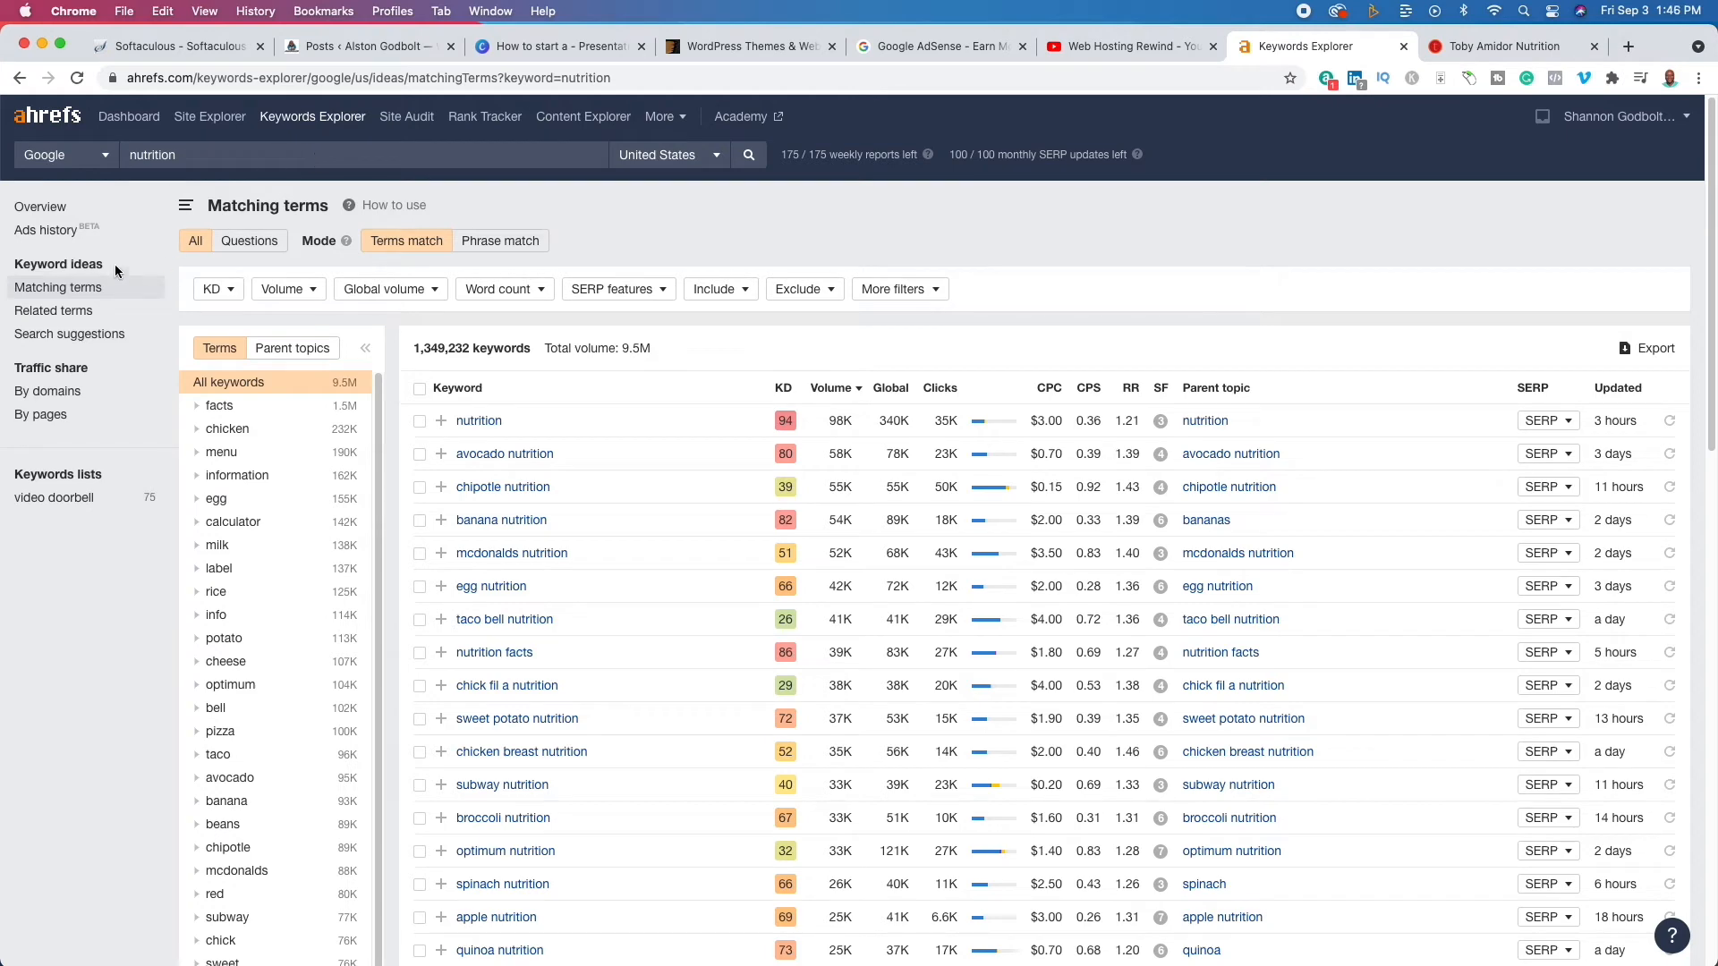
Examine the keyword difficulty overview for "nutrition" and browse the difficulty scores in its matching terms list.
{"action": "left_click", "coordinate": [34, 208]}
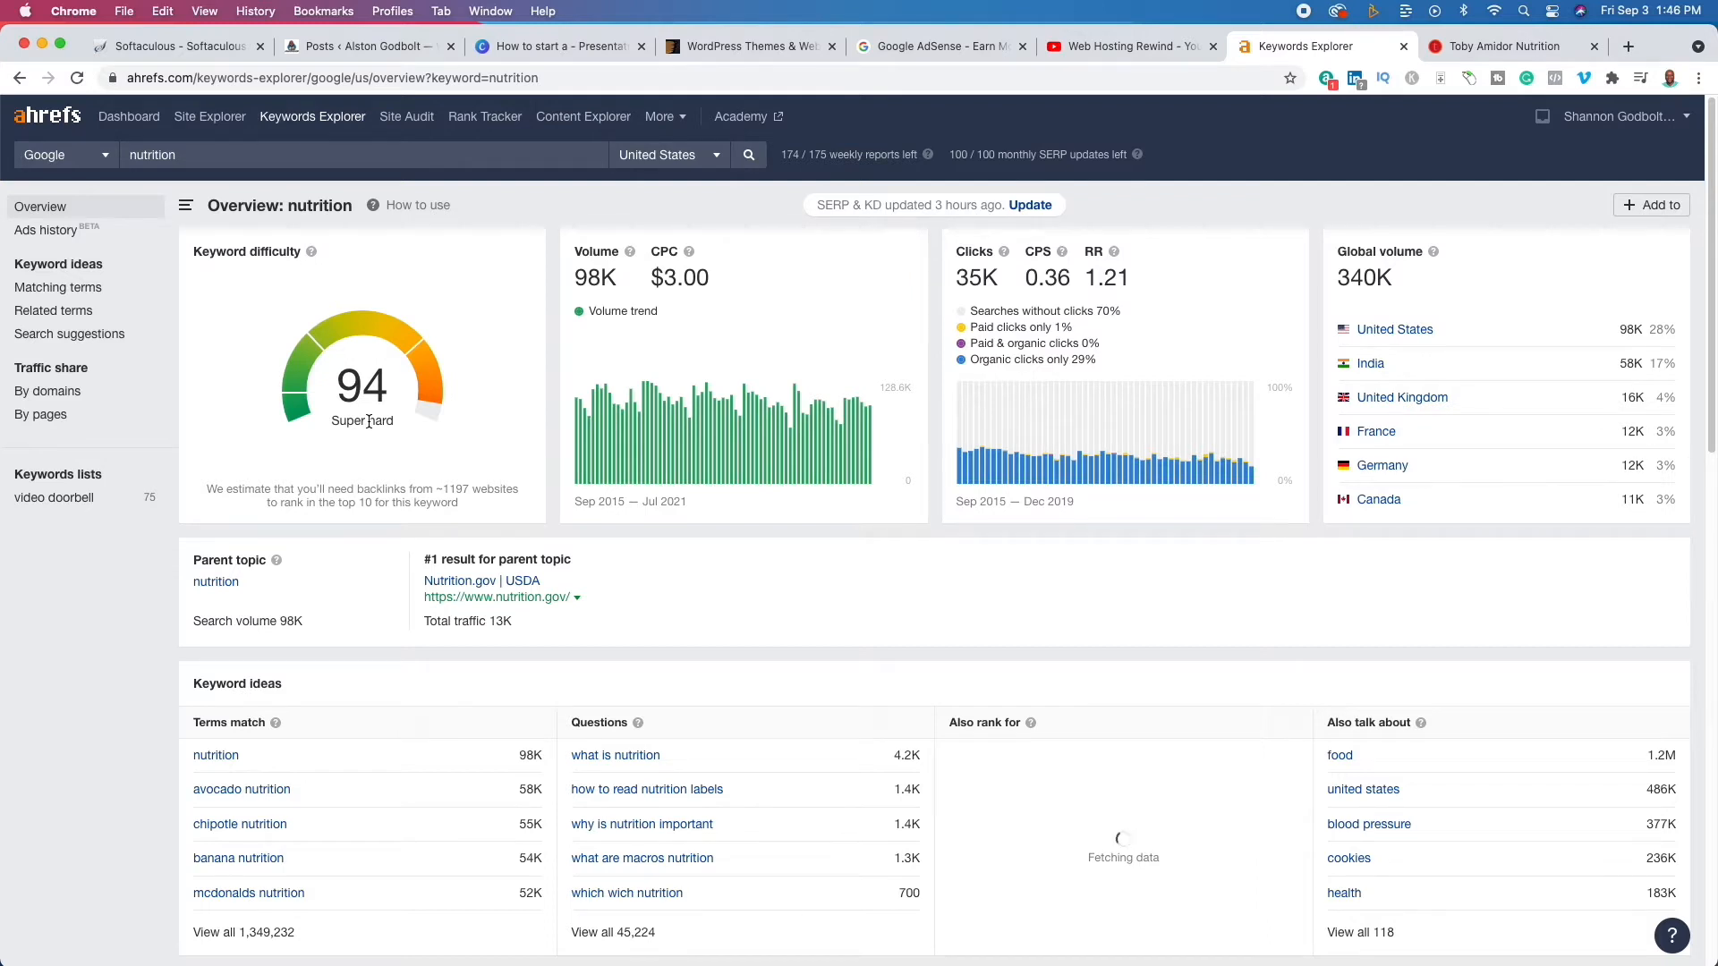
{"action": "left_click", "coordinate": [77, 290]}
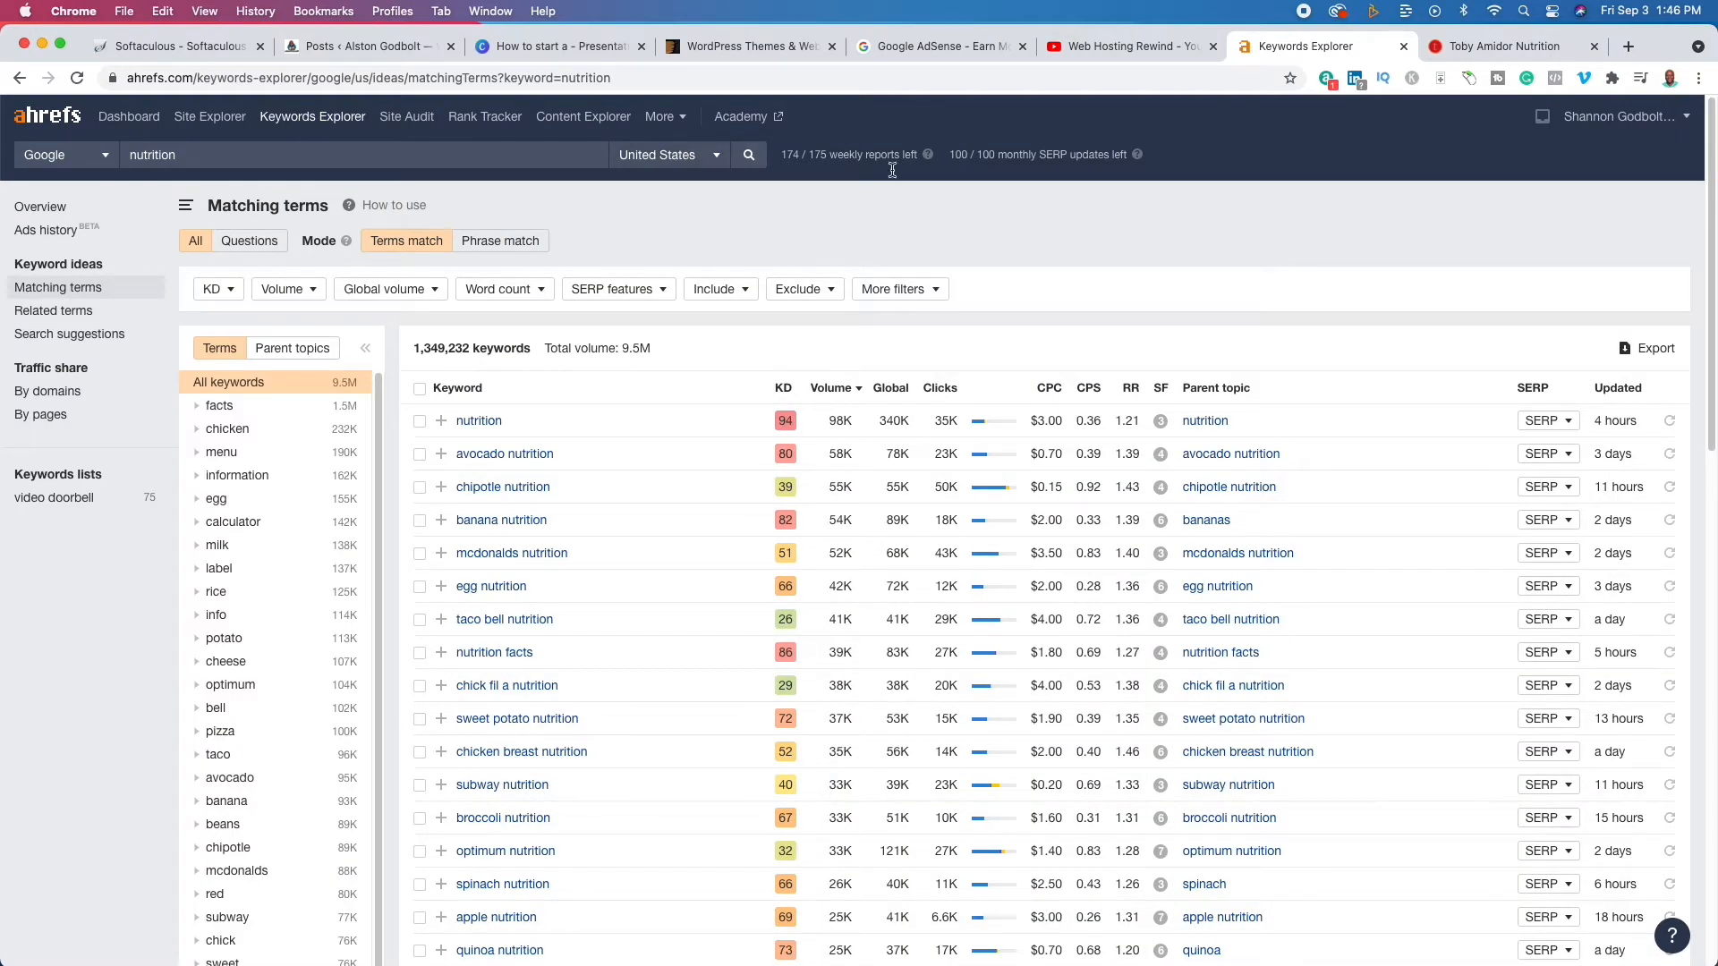
{"action": "scroll", "coordinate": [614, 699], "scroll_direction": "down", "scroll_amount": 1}
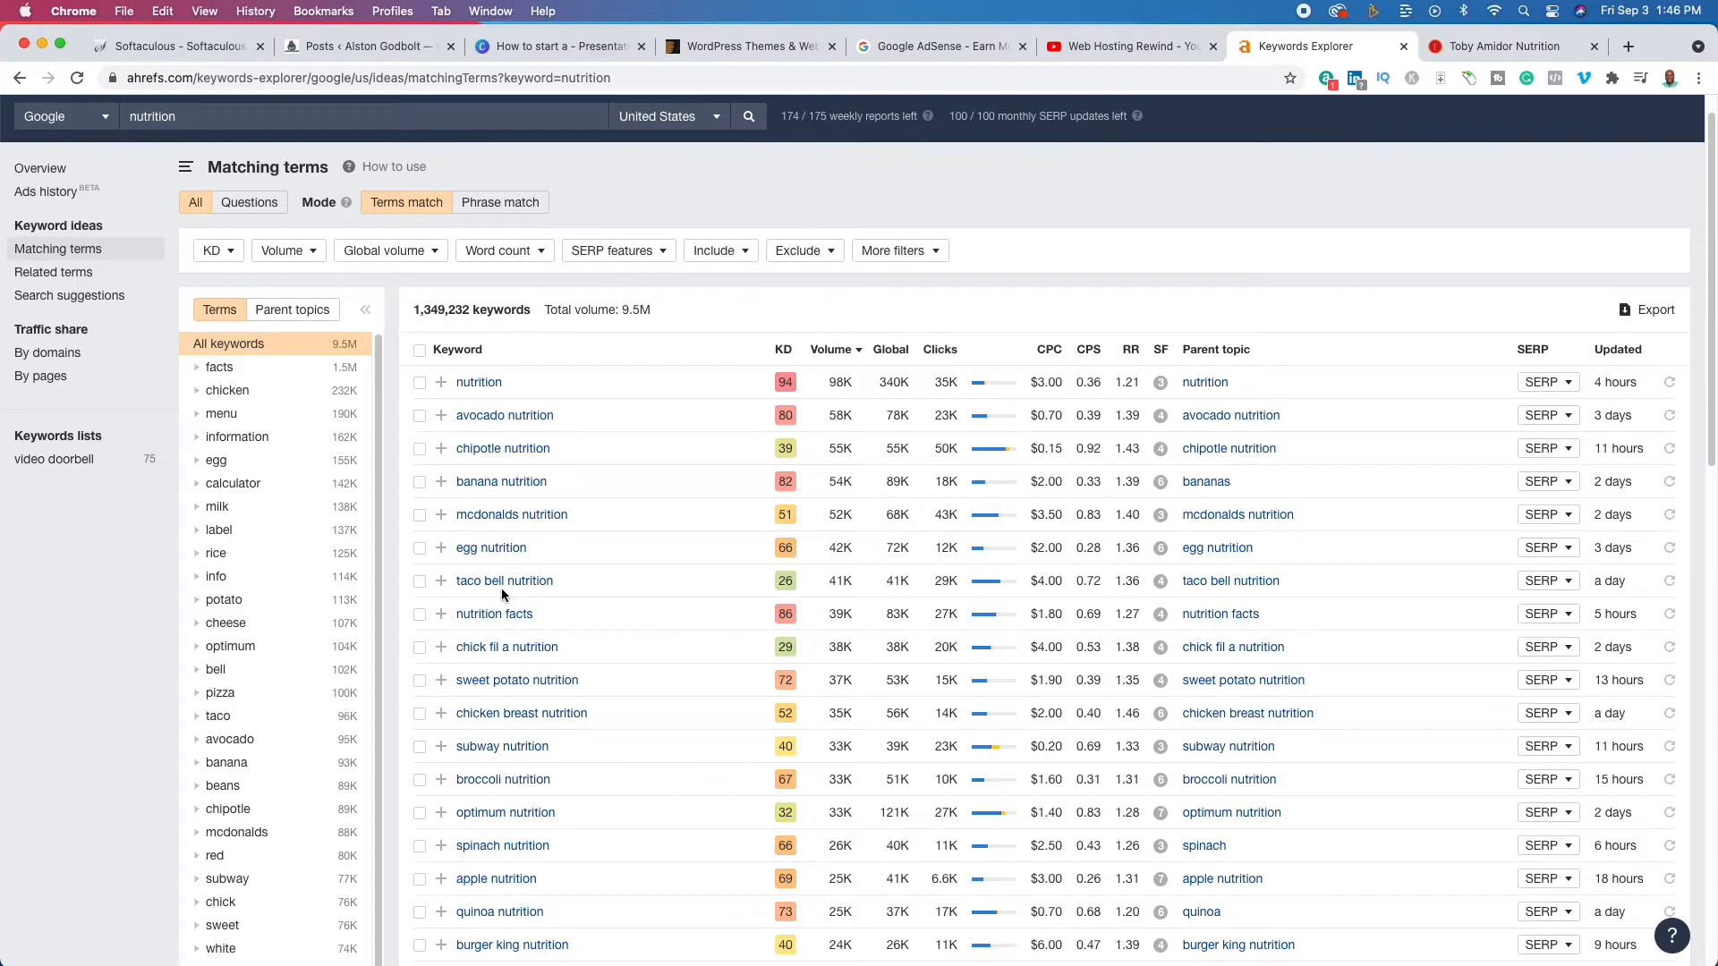
{"action": "scroll", "coordinate": [686, 633], "scroll_direction": "down", "scroll_amount": 14}
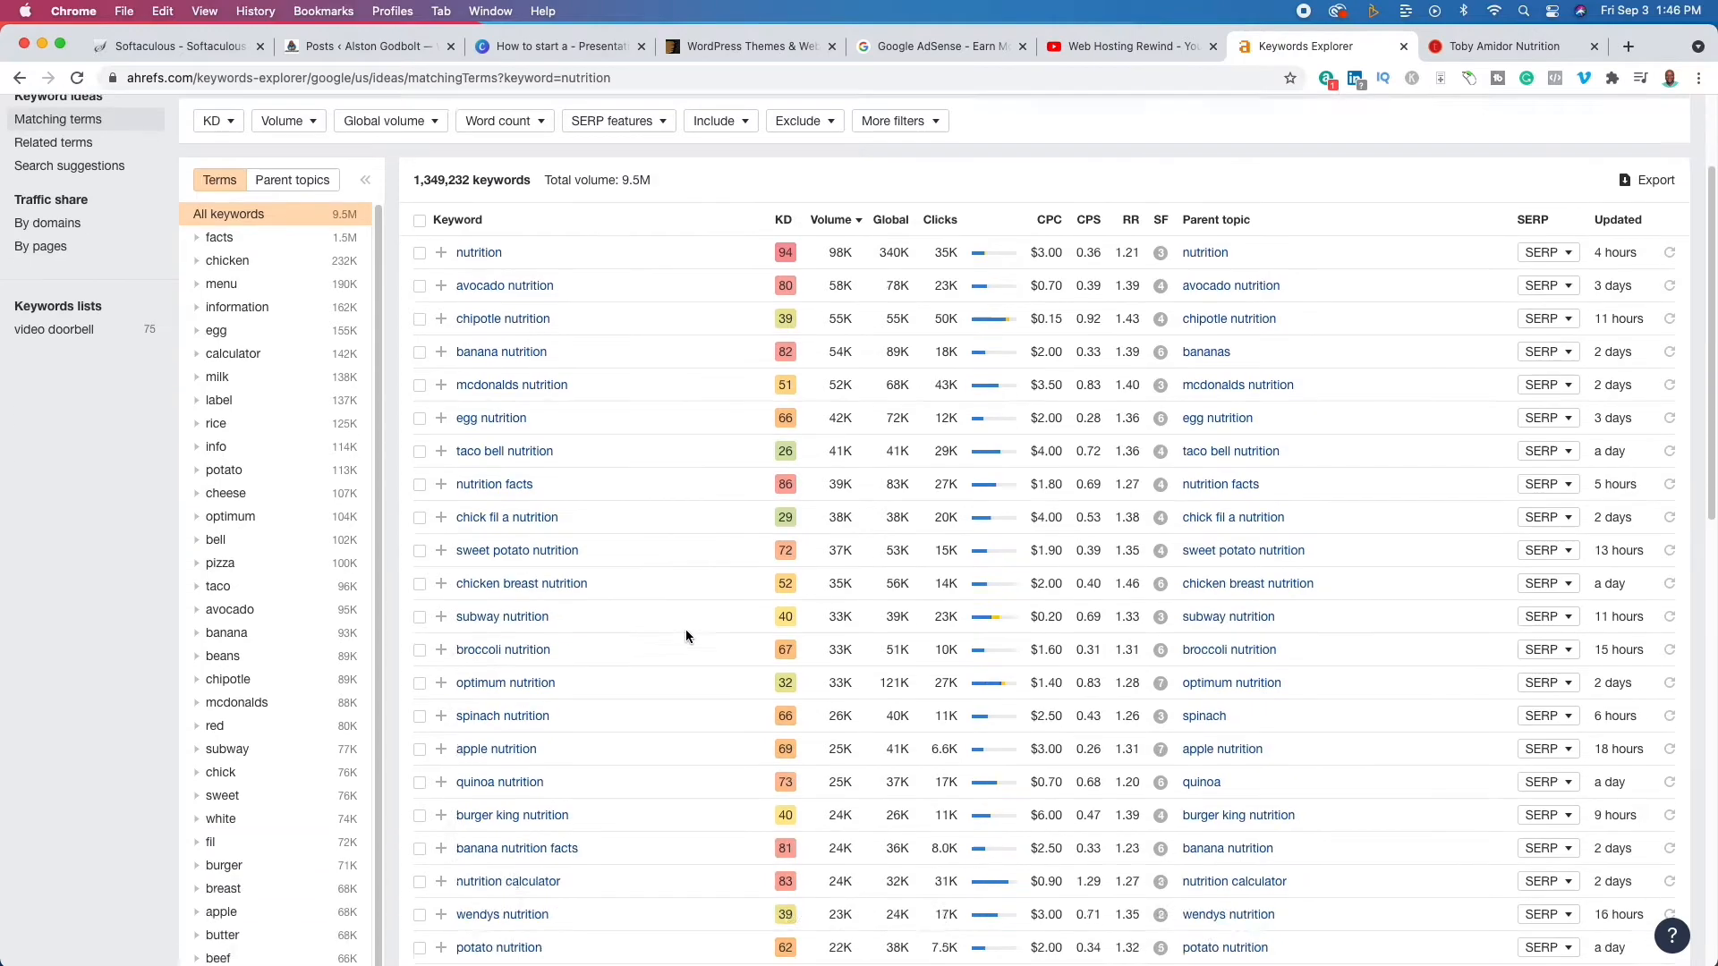
{"action": "scroll", "coordinate": [686, 633], "scroll_direction": "up", "scroll_amount": 13}
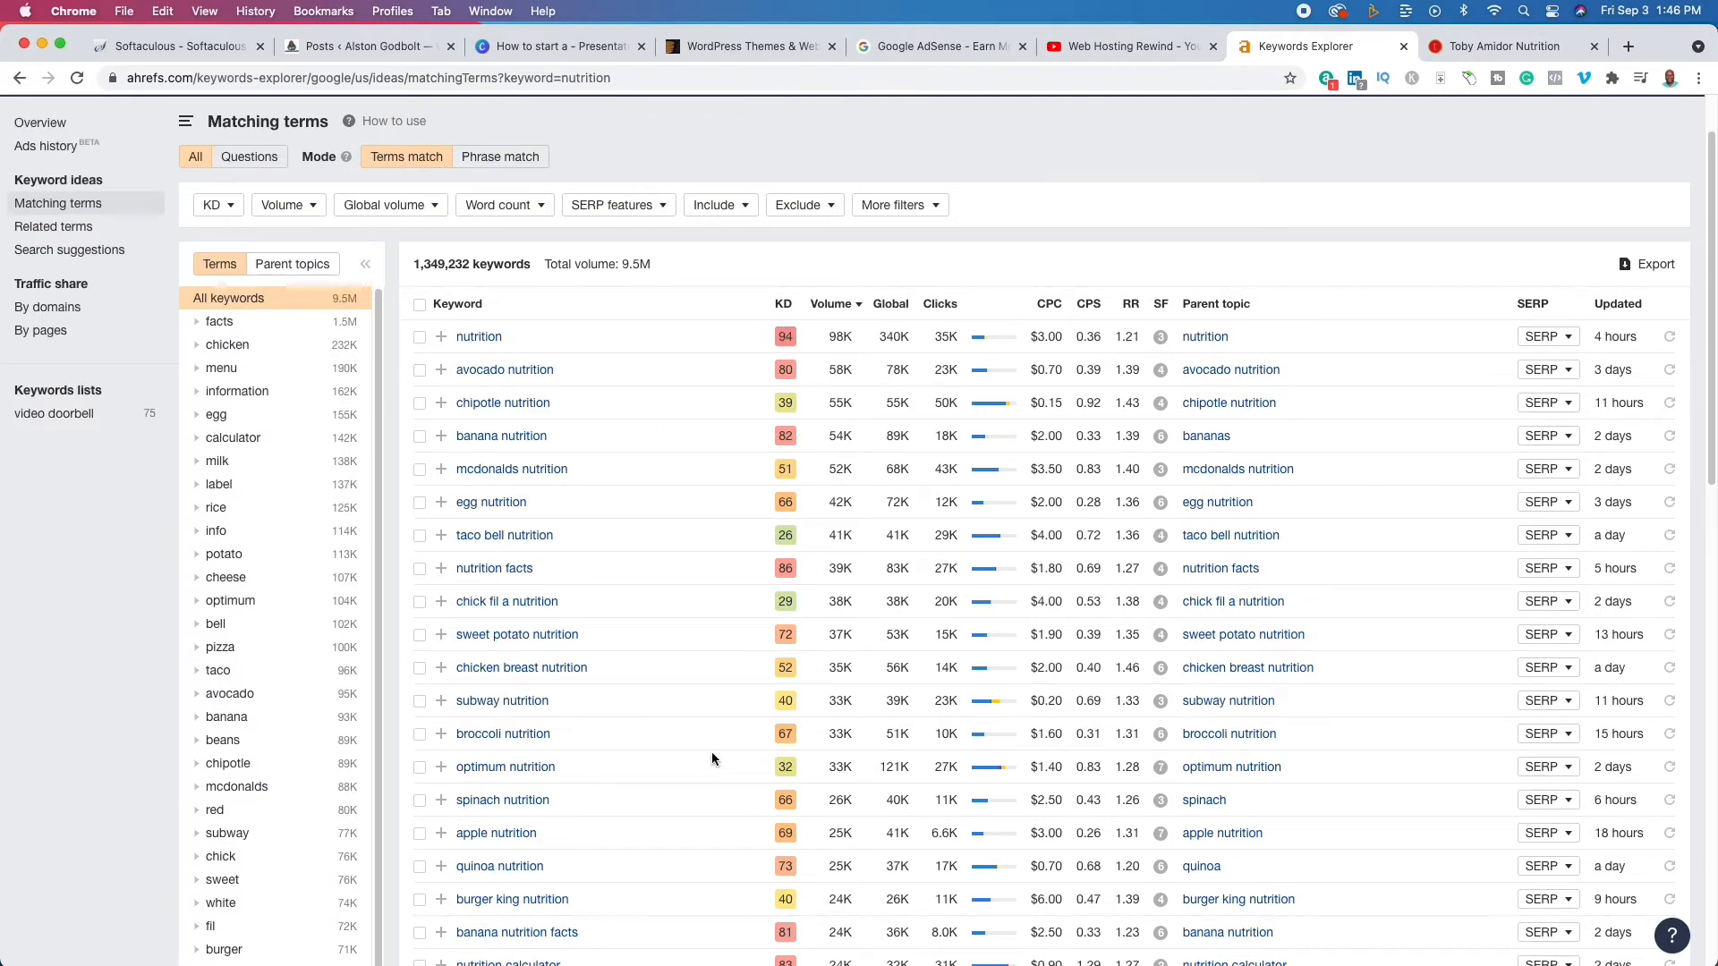
{"action": "scroll", "coordinate": [712, 745], "scroll_direction": "down", "scroll_amount": 4}
{"action": "scroll", "coordinate": [711, 746], "scroll_direction": "down", "scroll_amount": 2}
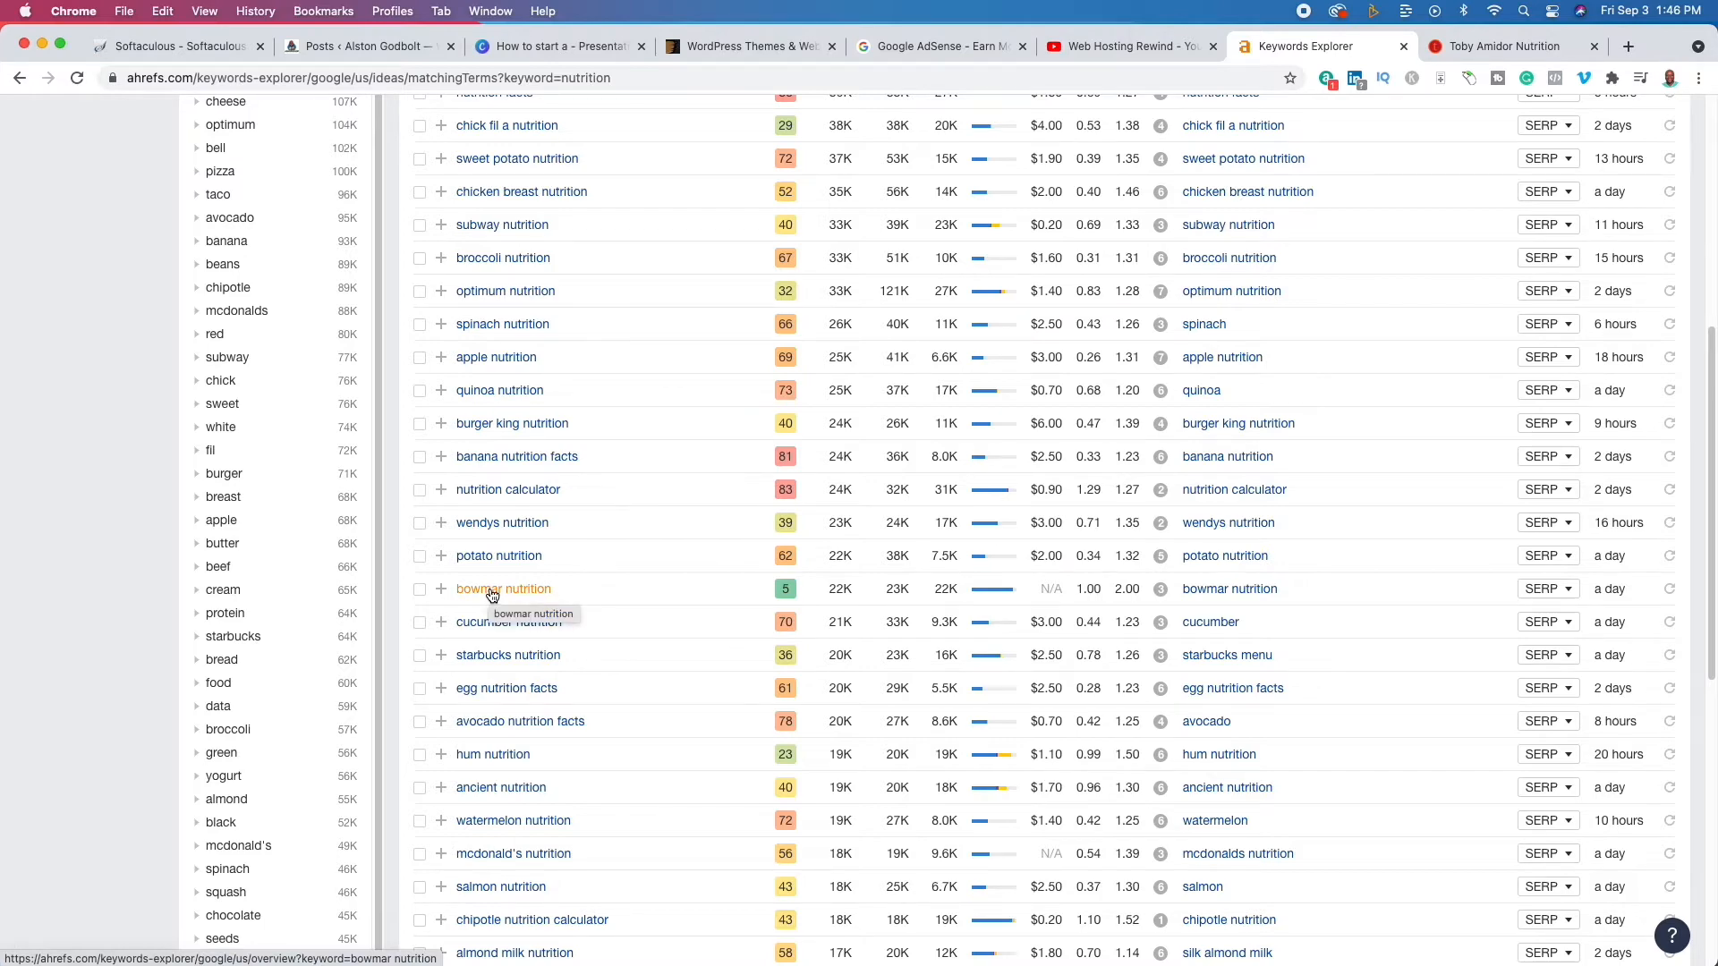
Copy the web address of the example nutrition site, tobyamidornutrition.com.
{"action": "key", "text": "ctrl+Tab"}
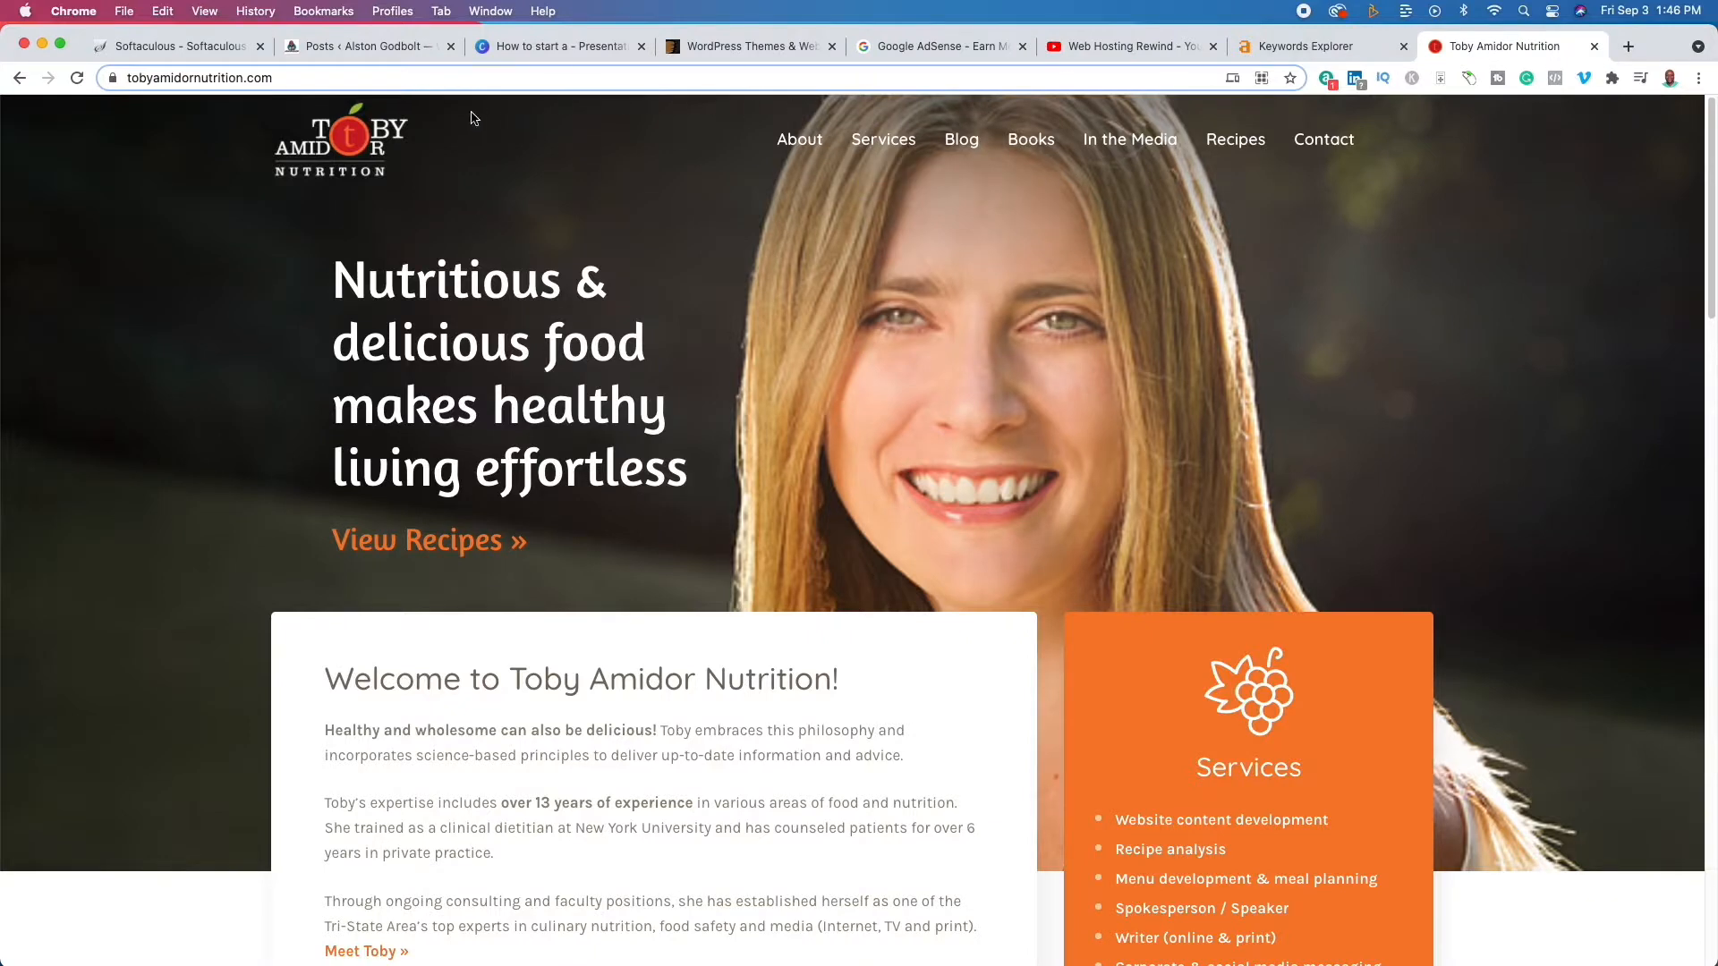
{"action": "left_click", "coordinate": [383, 78]}
{"action": "right_click", "coordinate": [193, 78]}
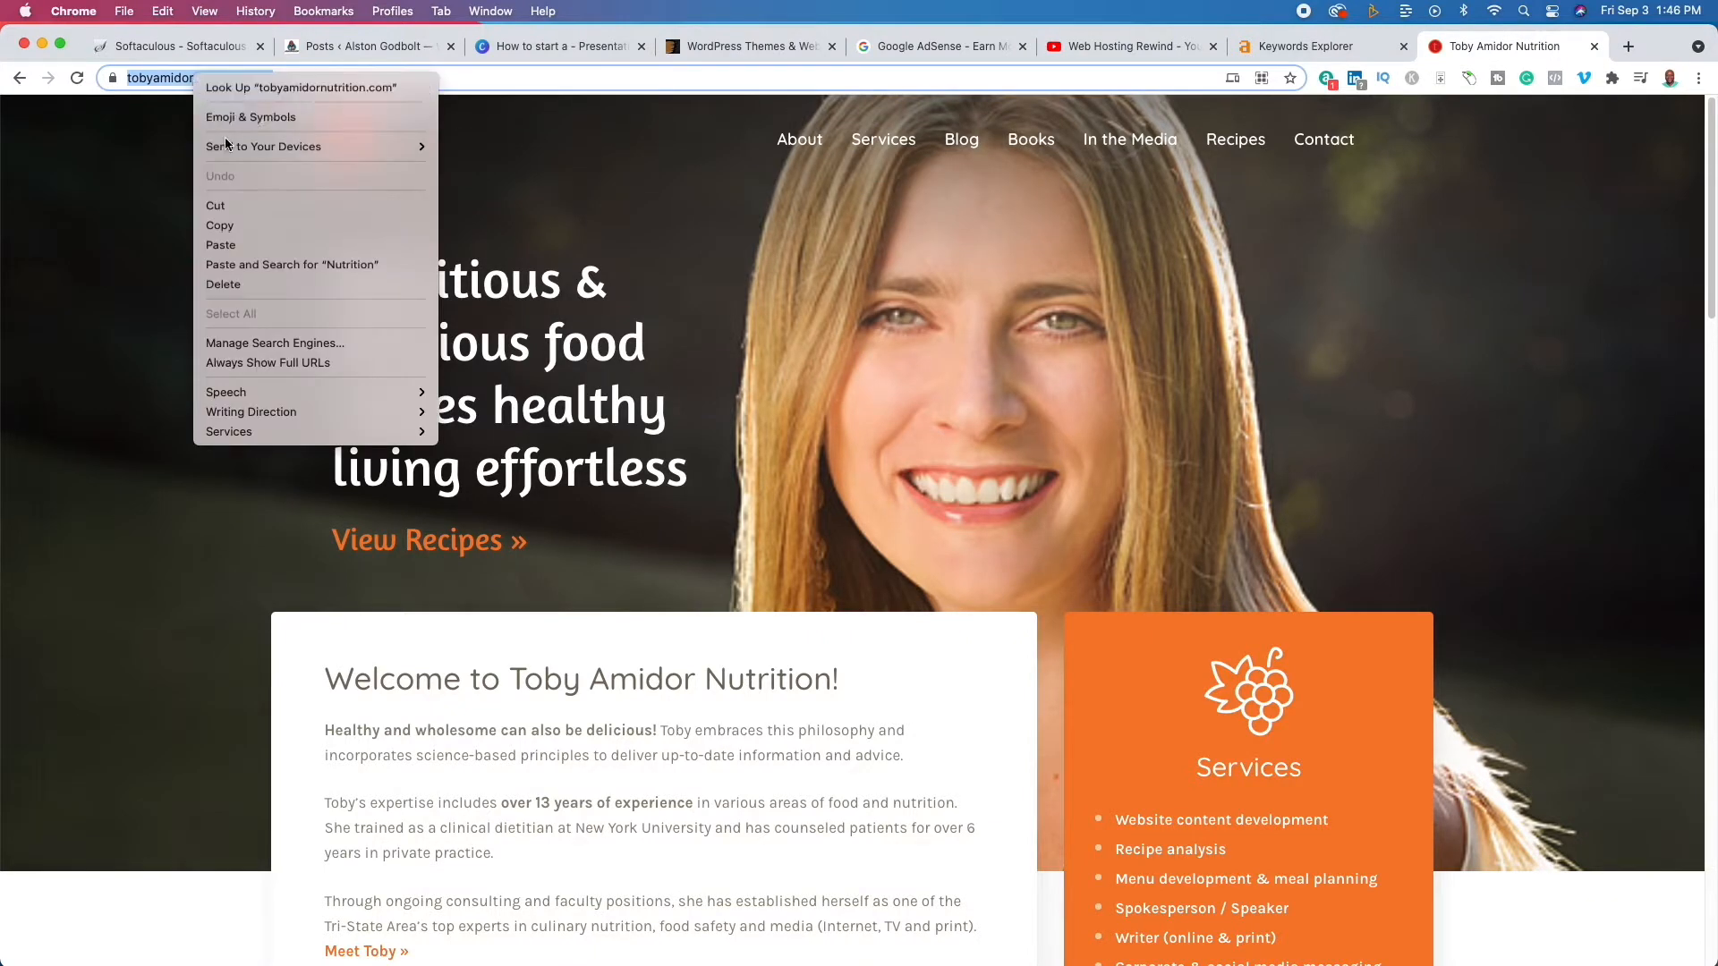
{"action": "left_click", "coordinate": [219, 225]}
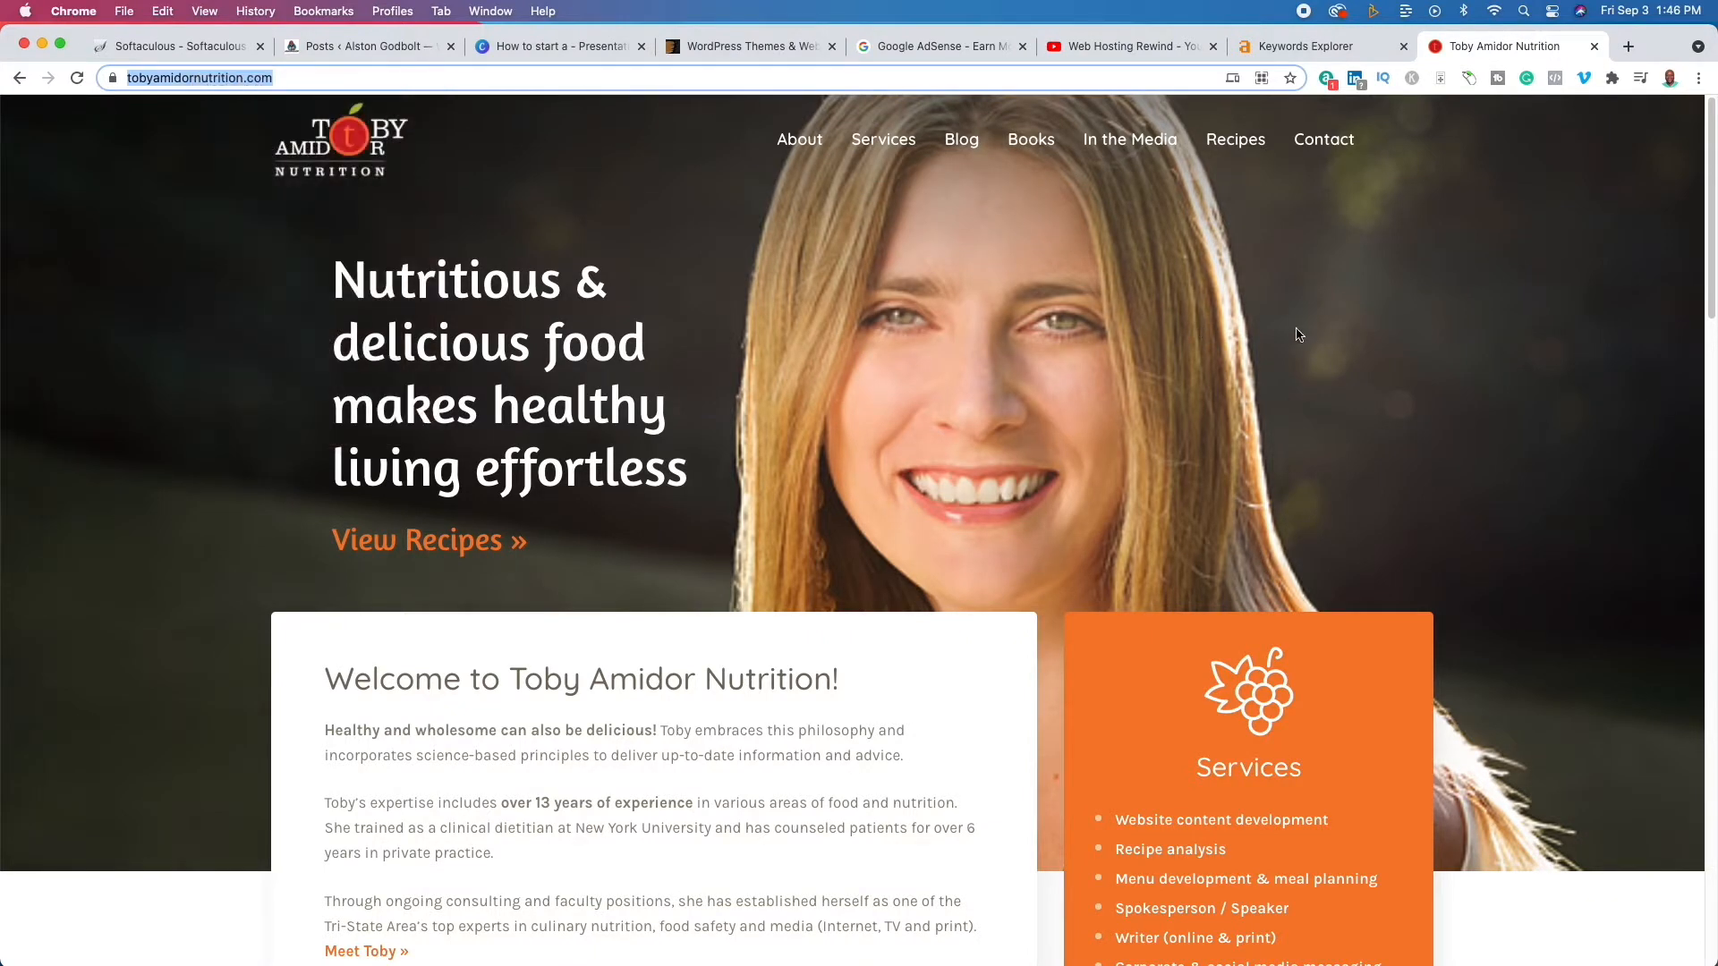
Analyze tobyamidornutrition.com in Site Explorer using the copied address.
{"action": "left_click", "coordinate": [1318, 50]}
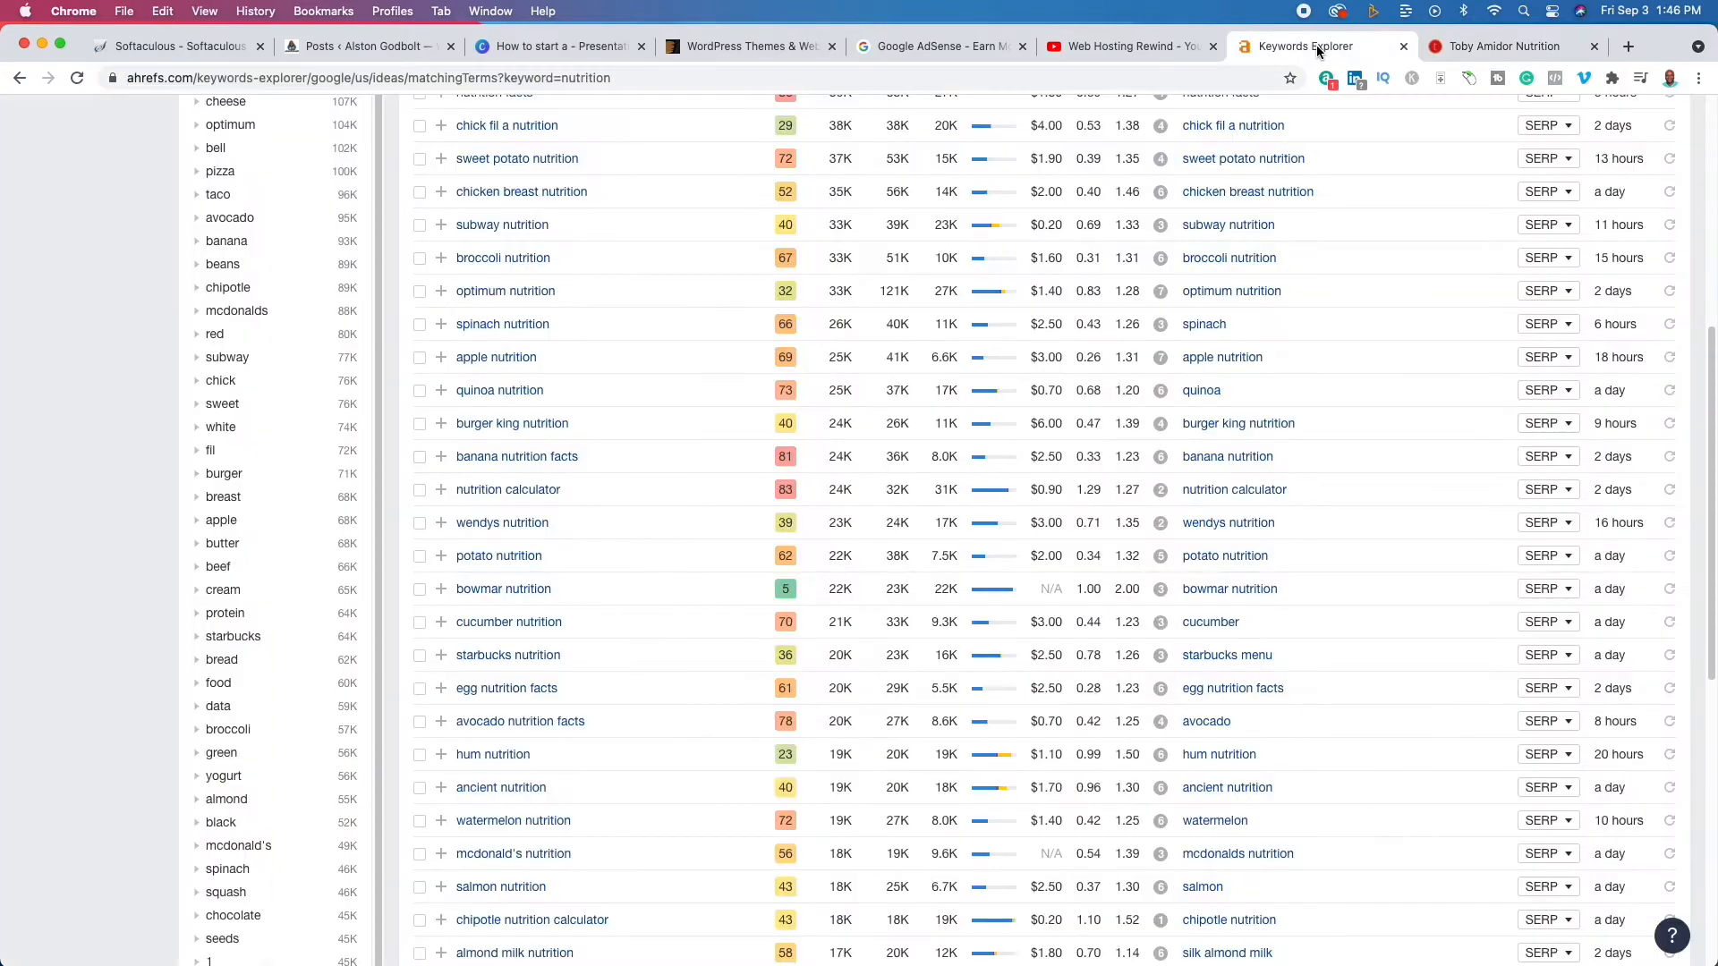
{"action": "scroll", "coordinate": [559, 443], "scroll_direction": "up", "scroll_amount": 10}
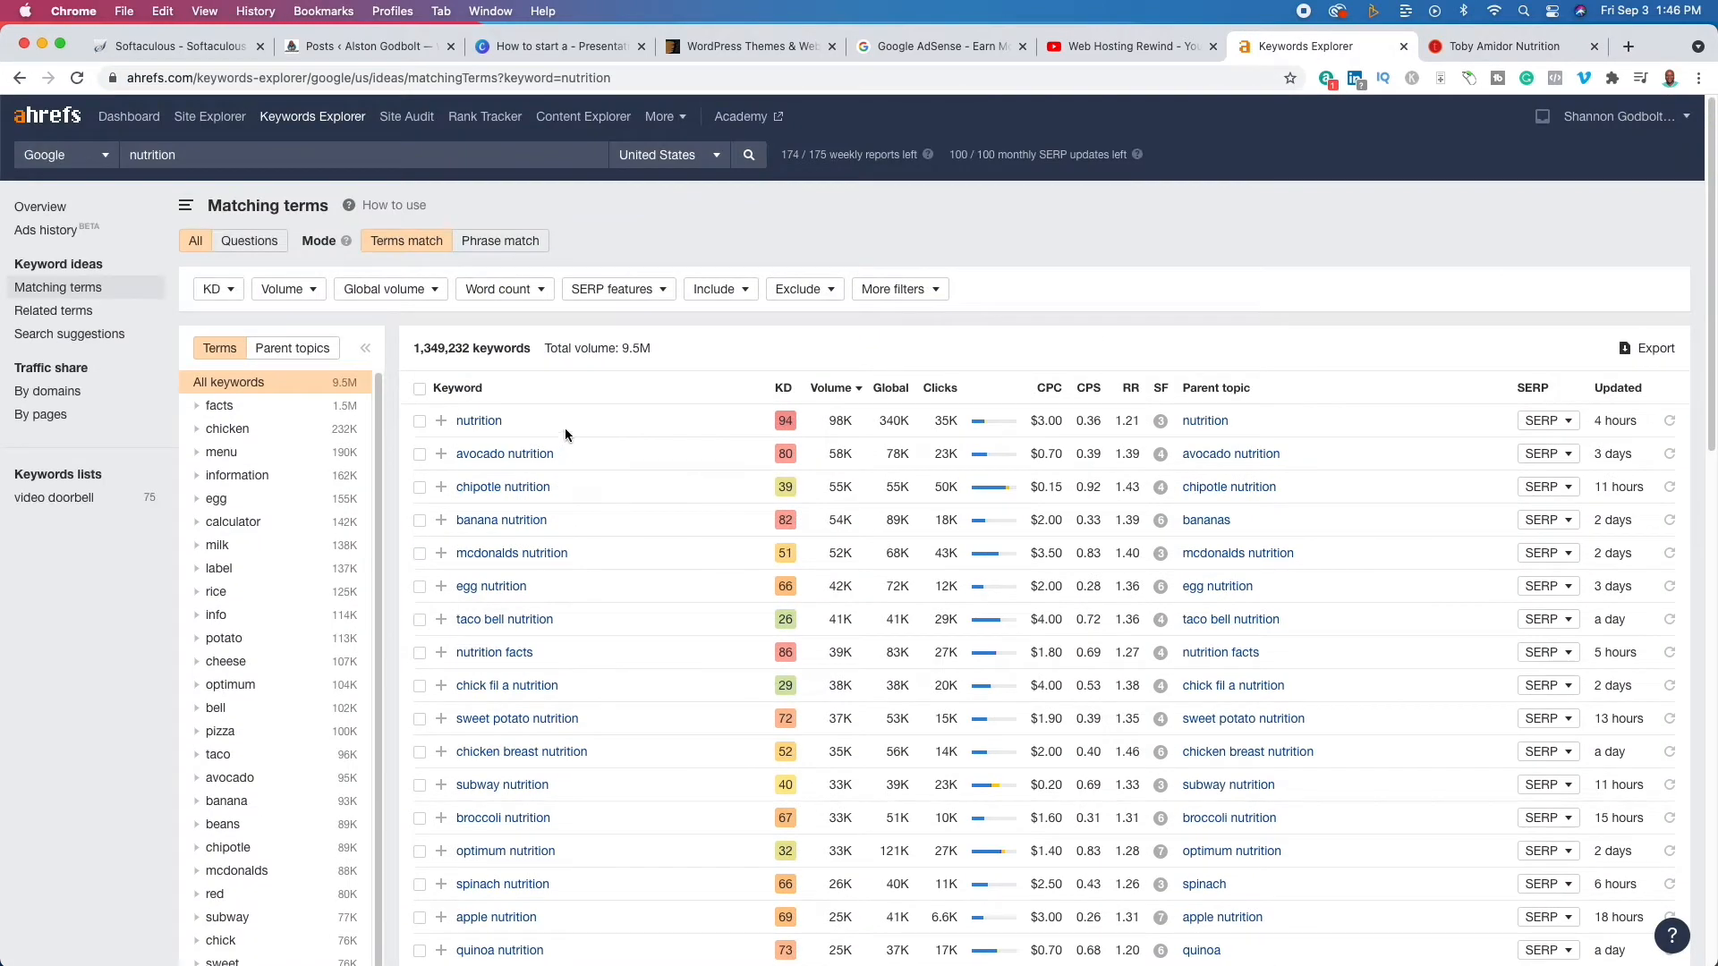
{"action": "left_click", "coordinate": [211, 117]}
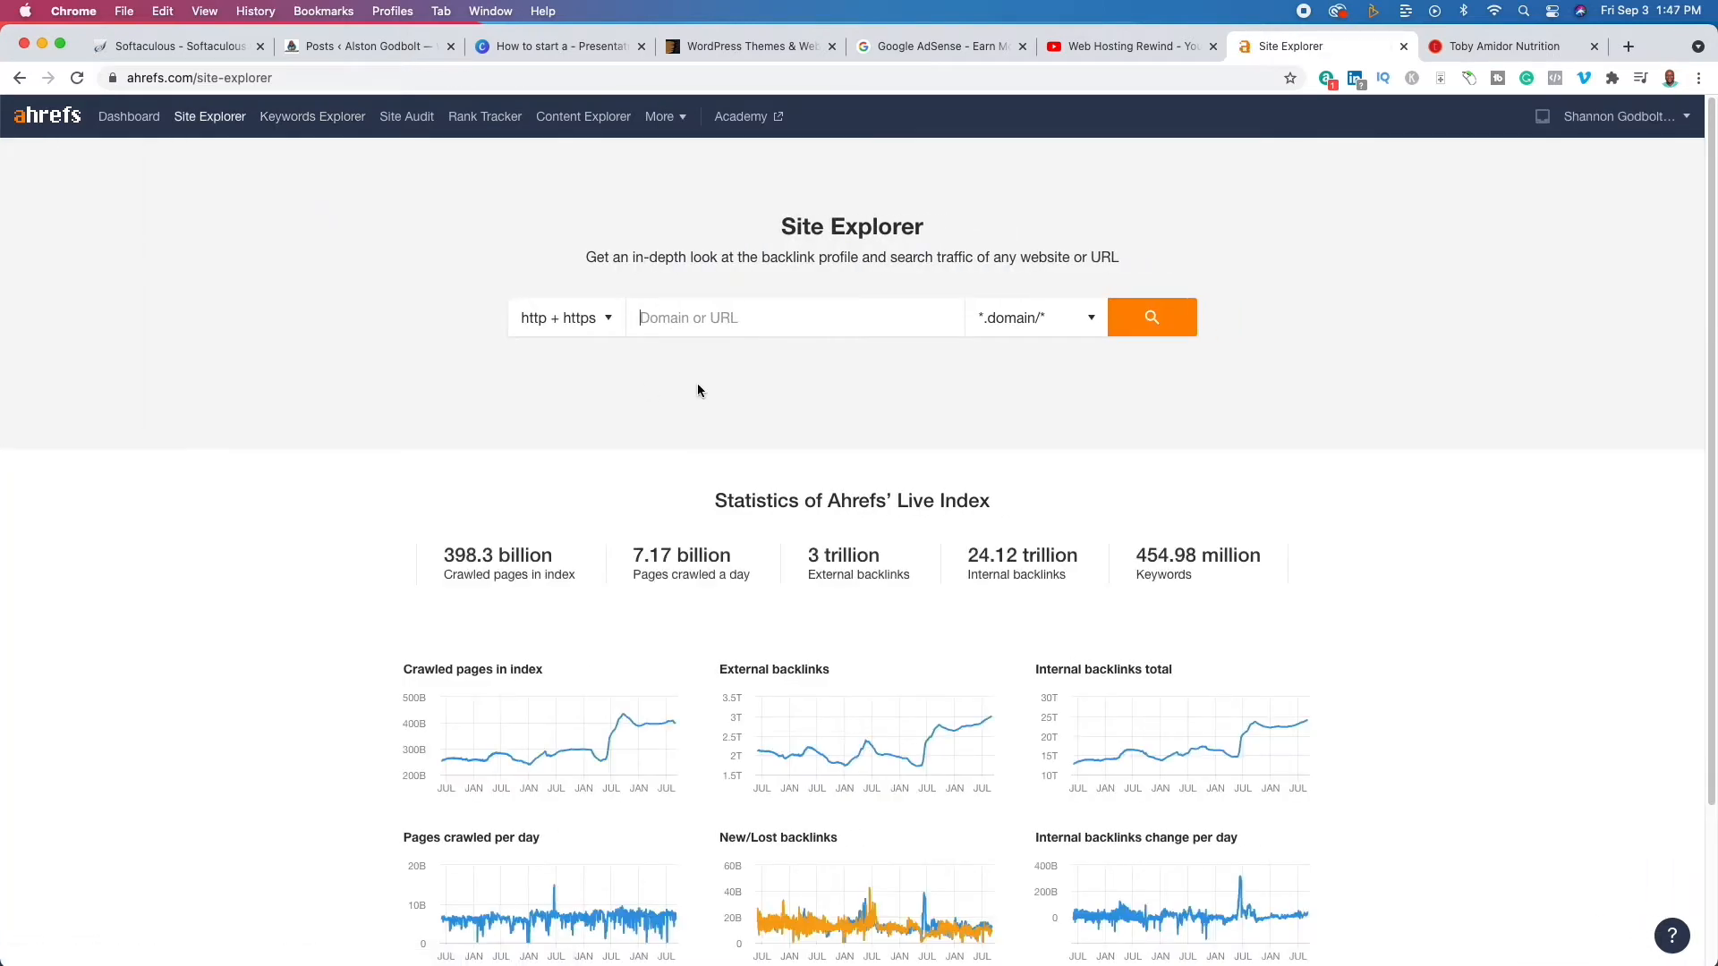
{"action": "key", "text": "super+v"}
{"action": "key", "text": "Return"}
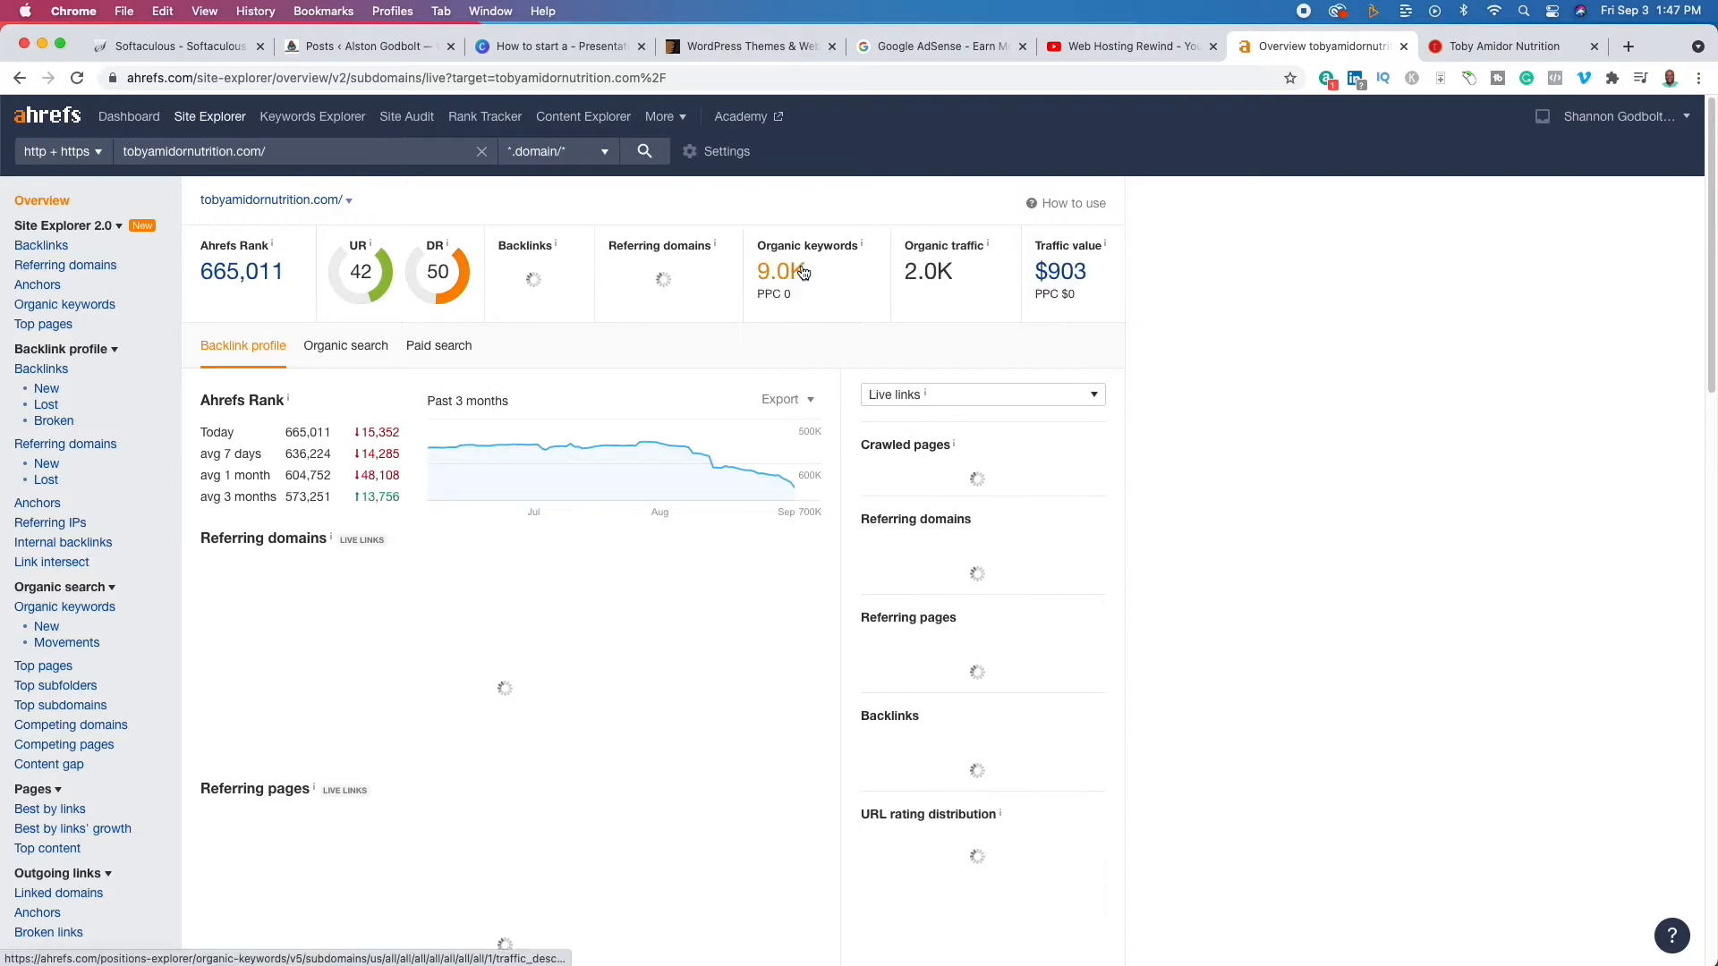
Open the site's organic keywords report and filter it to a maximum keyword difficulty of 5.
{"action": "left_click", "coordinate": [813, 278]}
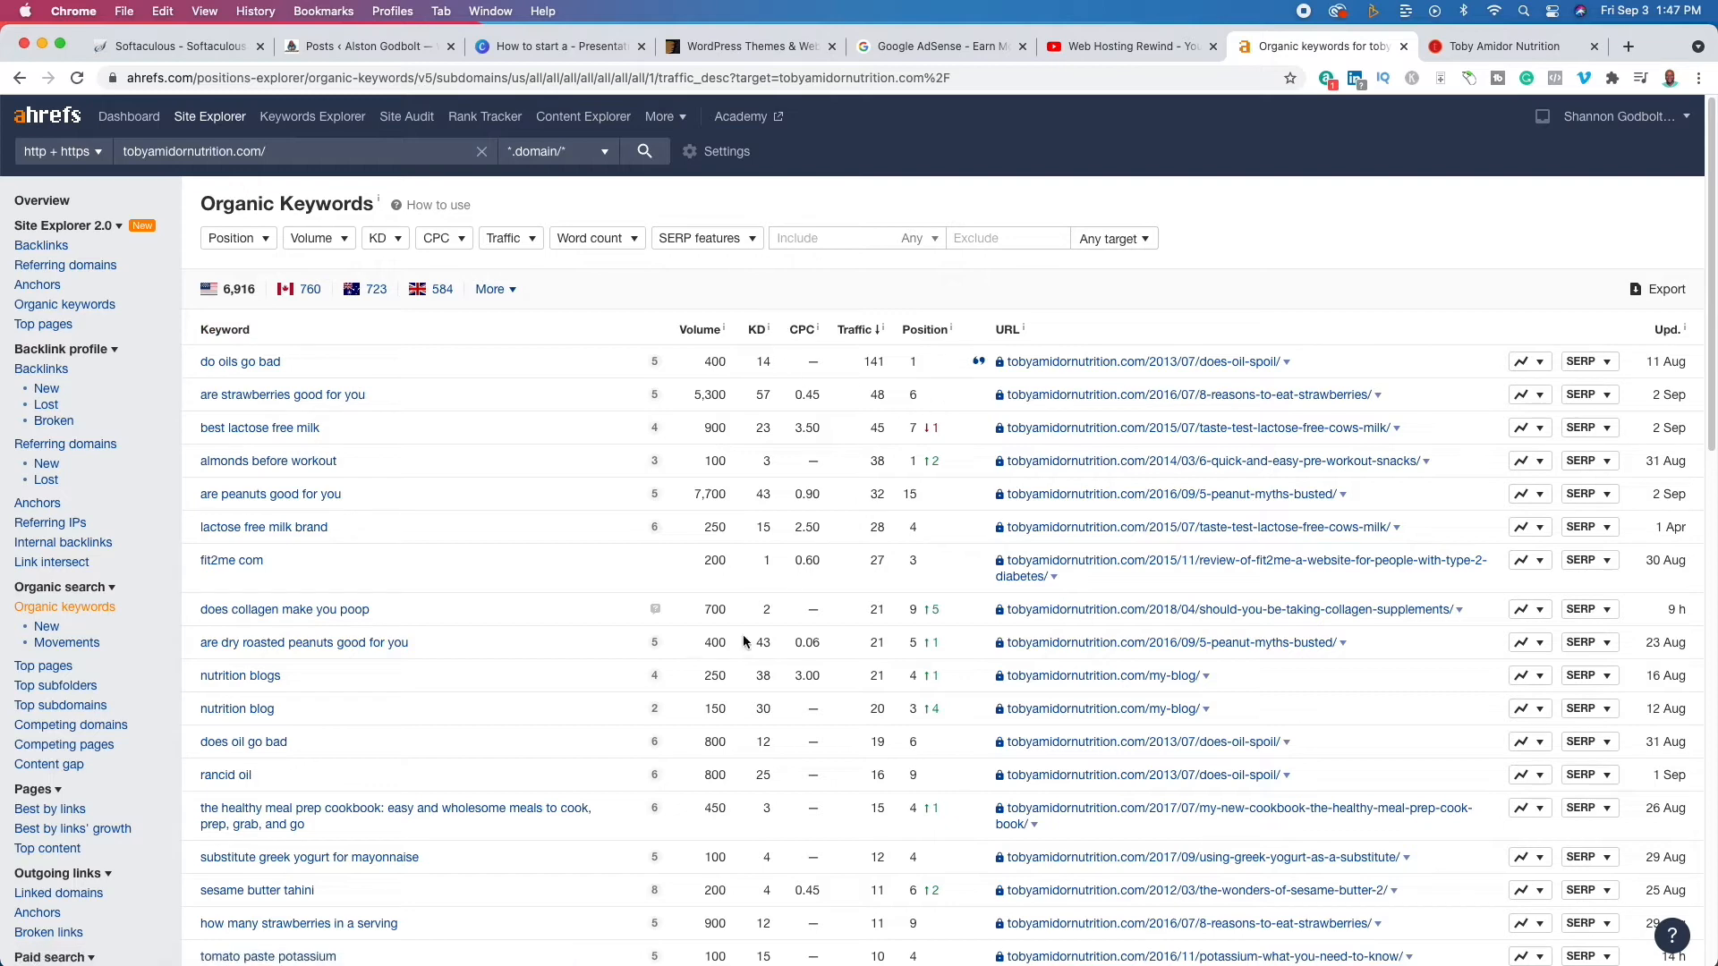
{"action": "left_click", "coordinate": [387, 238]}
{"action": "left_click", "coordinate": [431, 309]}
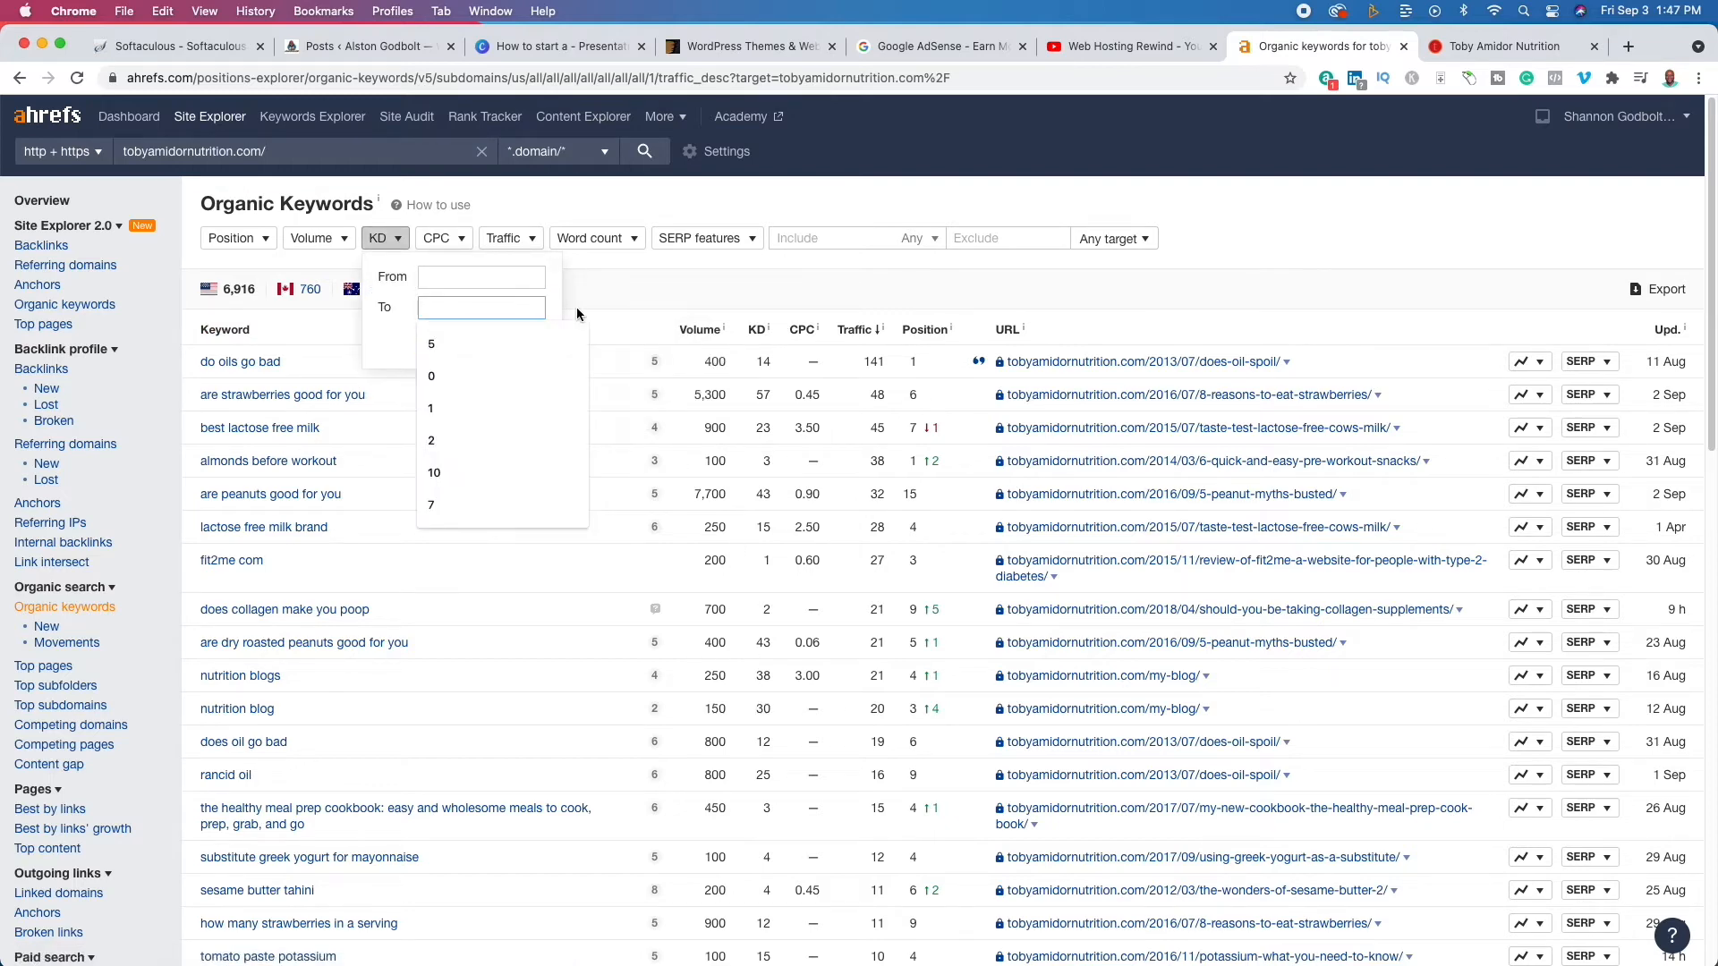
{"action": "type", "text": "5"}
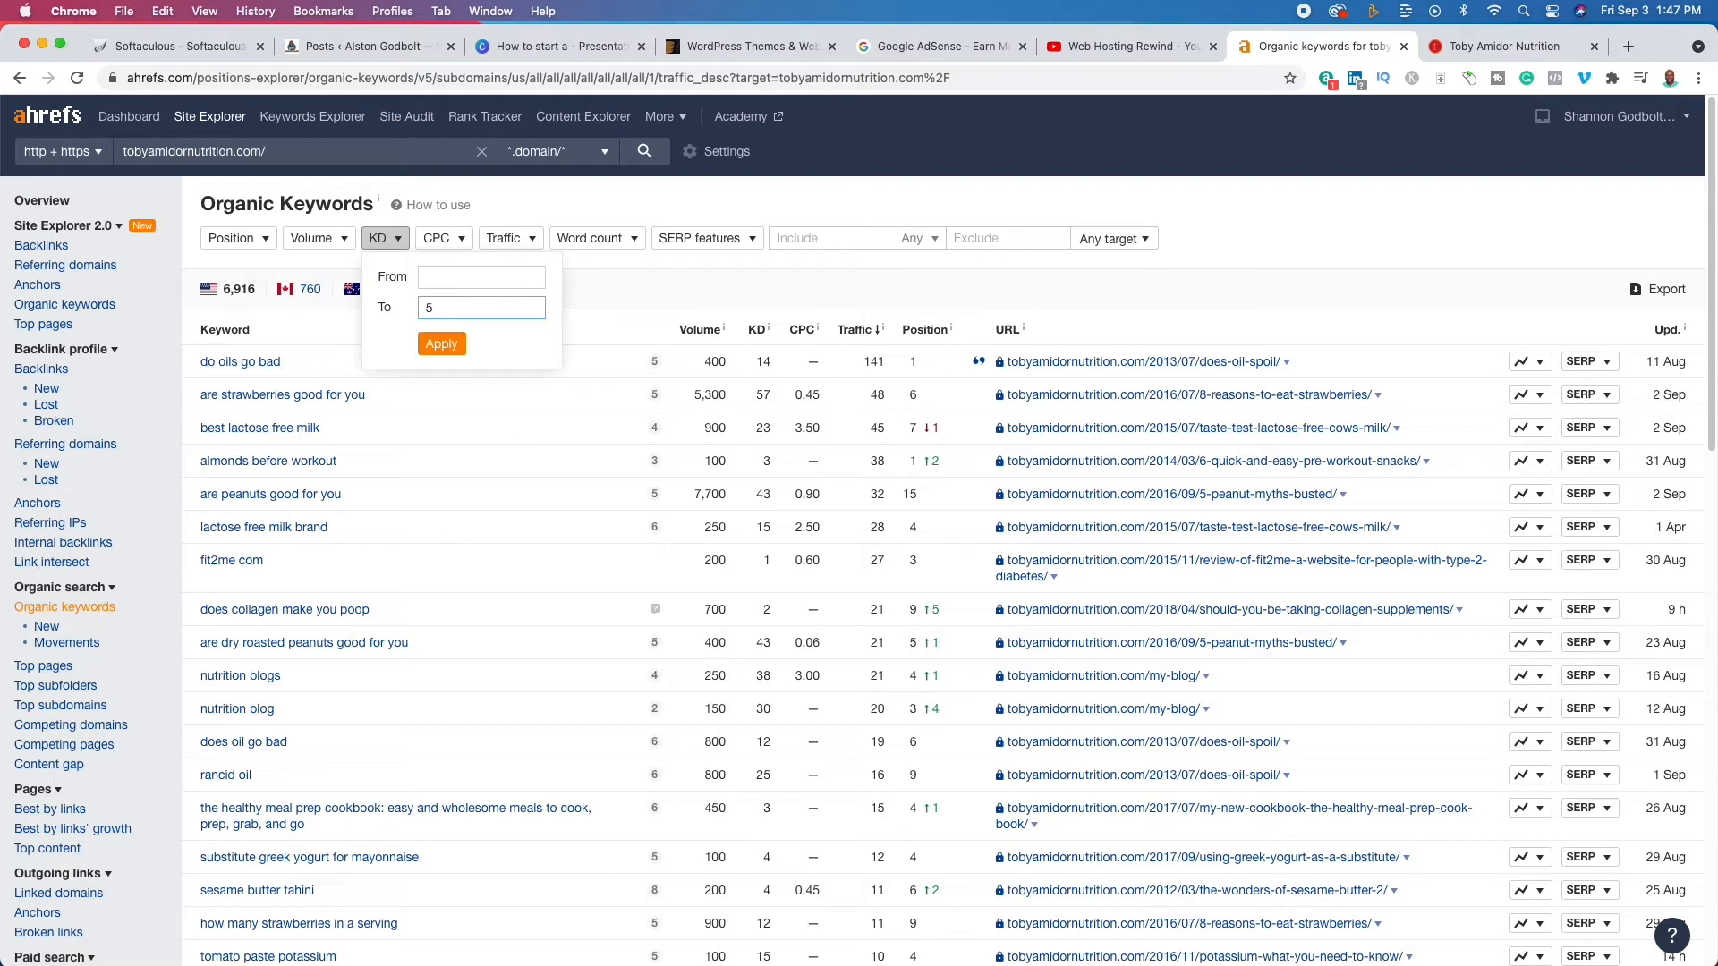
{"action": "key", "text": "Return"}
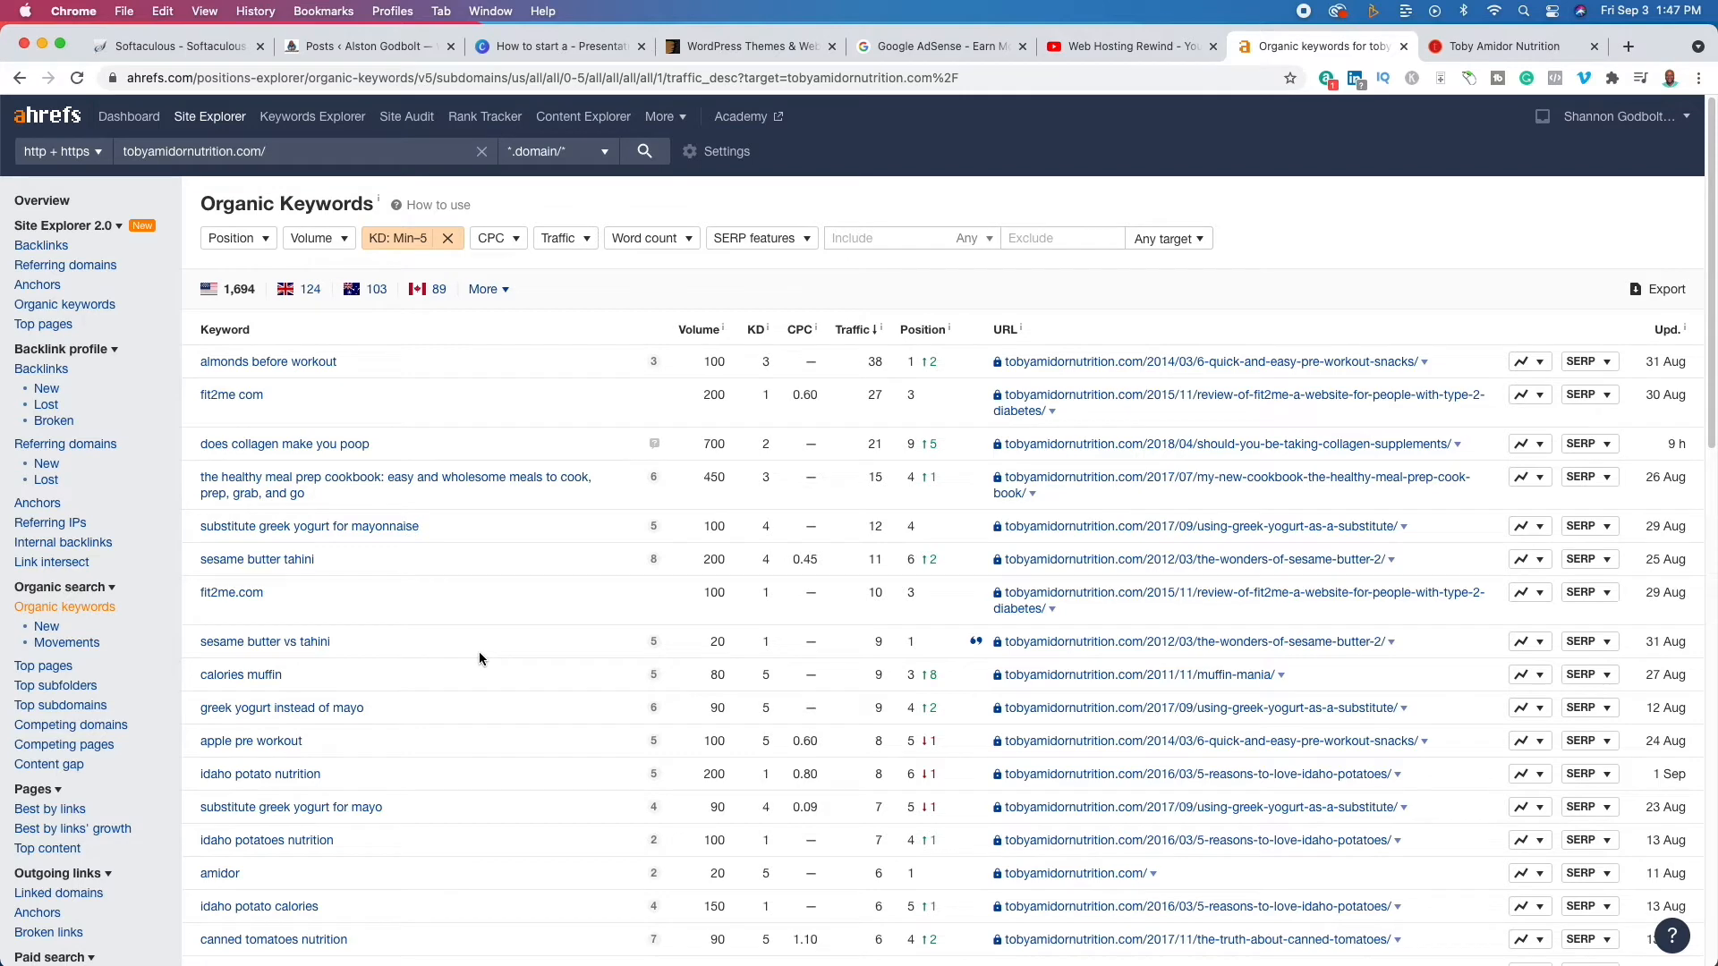
{"action": "scroll", "coordinate": [479, 658], "scroll_direction": "down", "scroll_amount": 6}
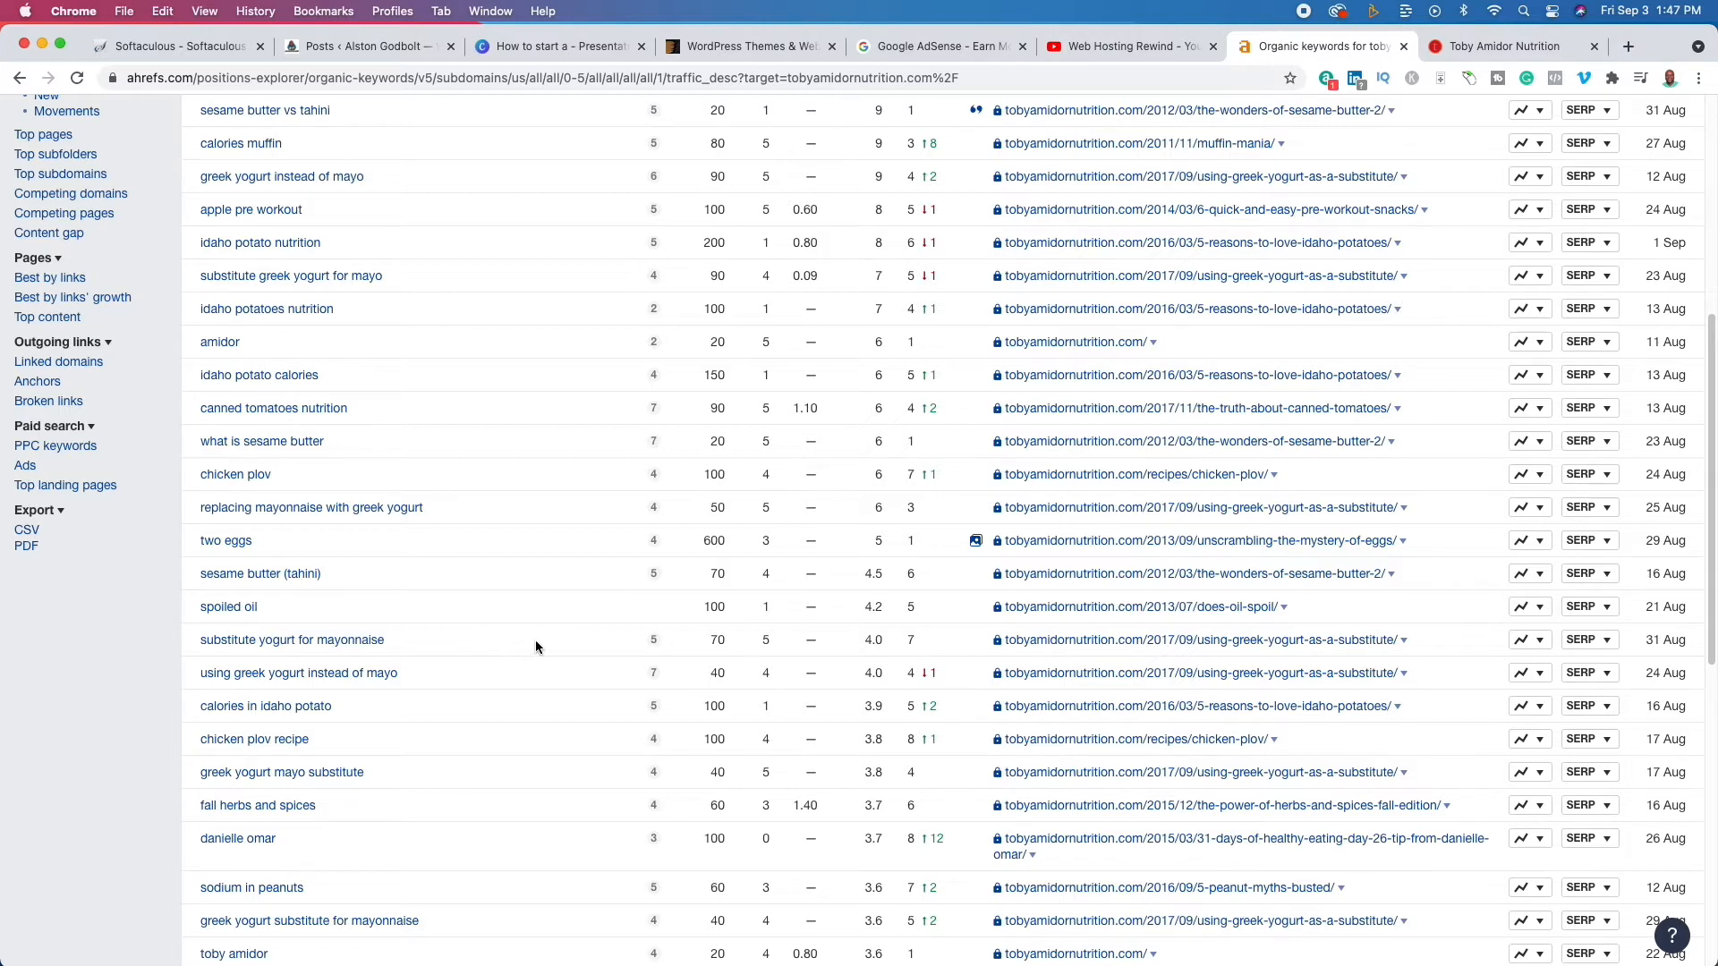
Switch to the Steps slide in Canva, revisit the example nutrition site's home page, and return to the presentation.
{"action": "left_click", "coordinate": [551, 41]}
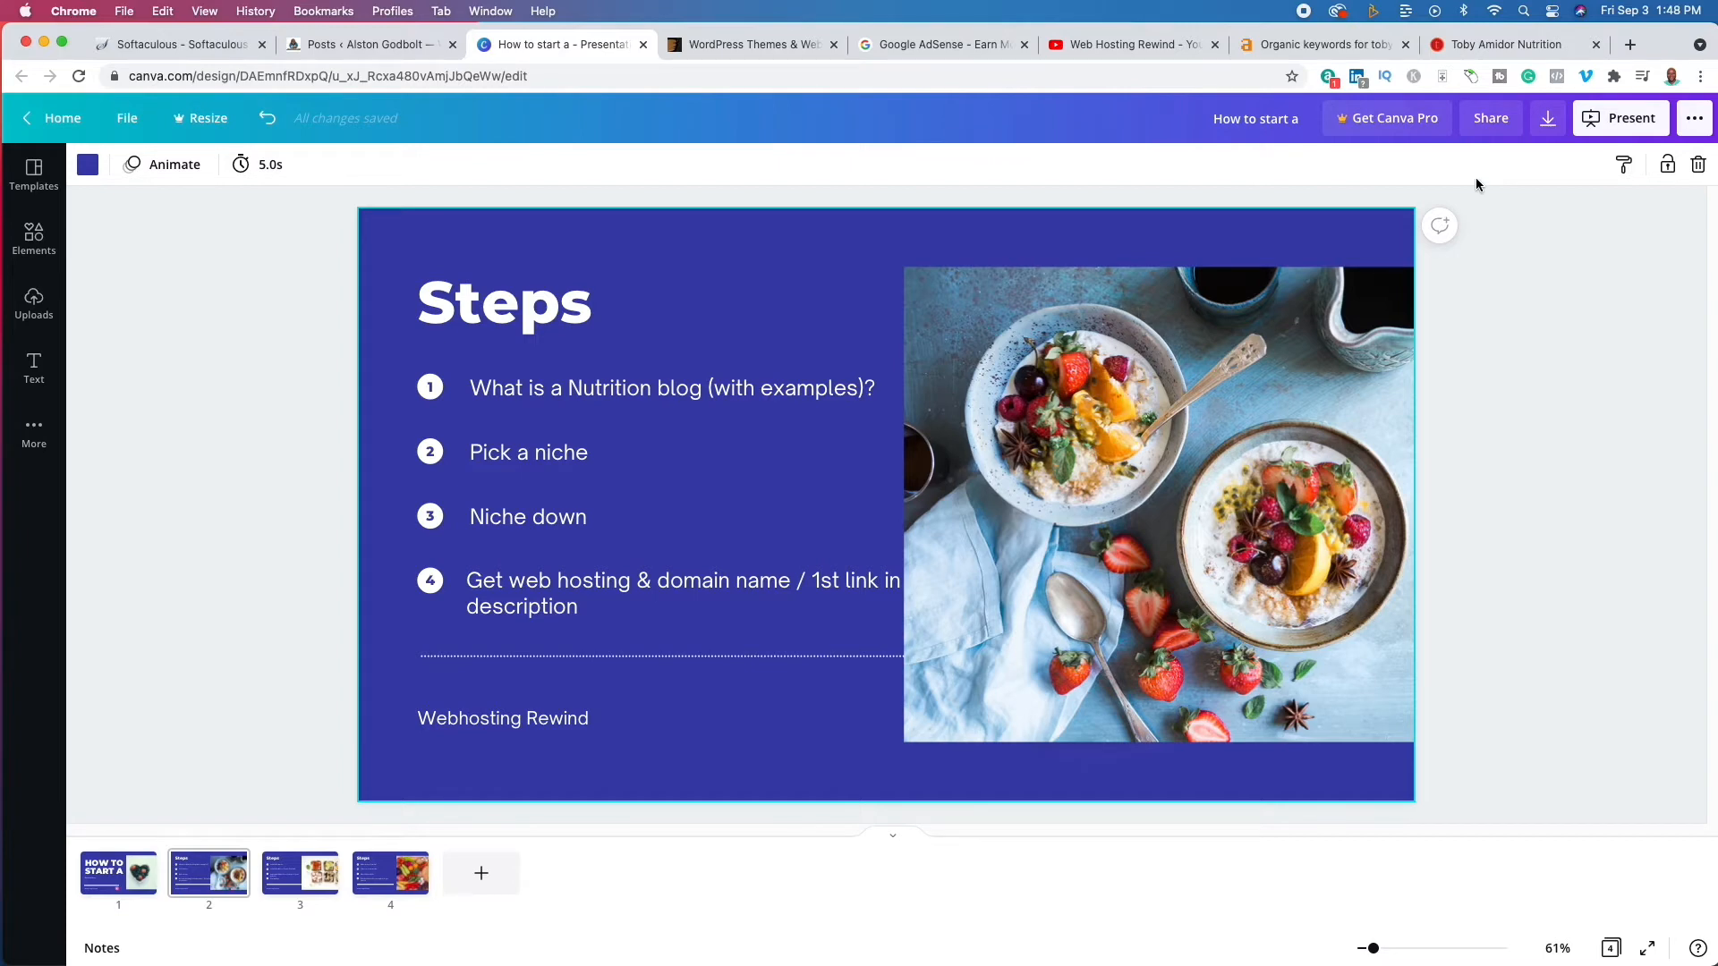
{"action": "left_click", "coordinate": [1515, 52]}
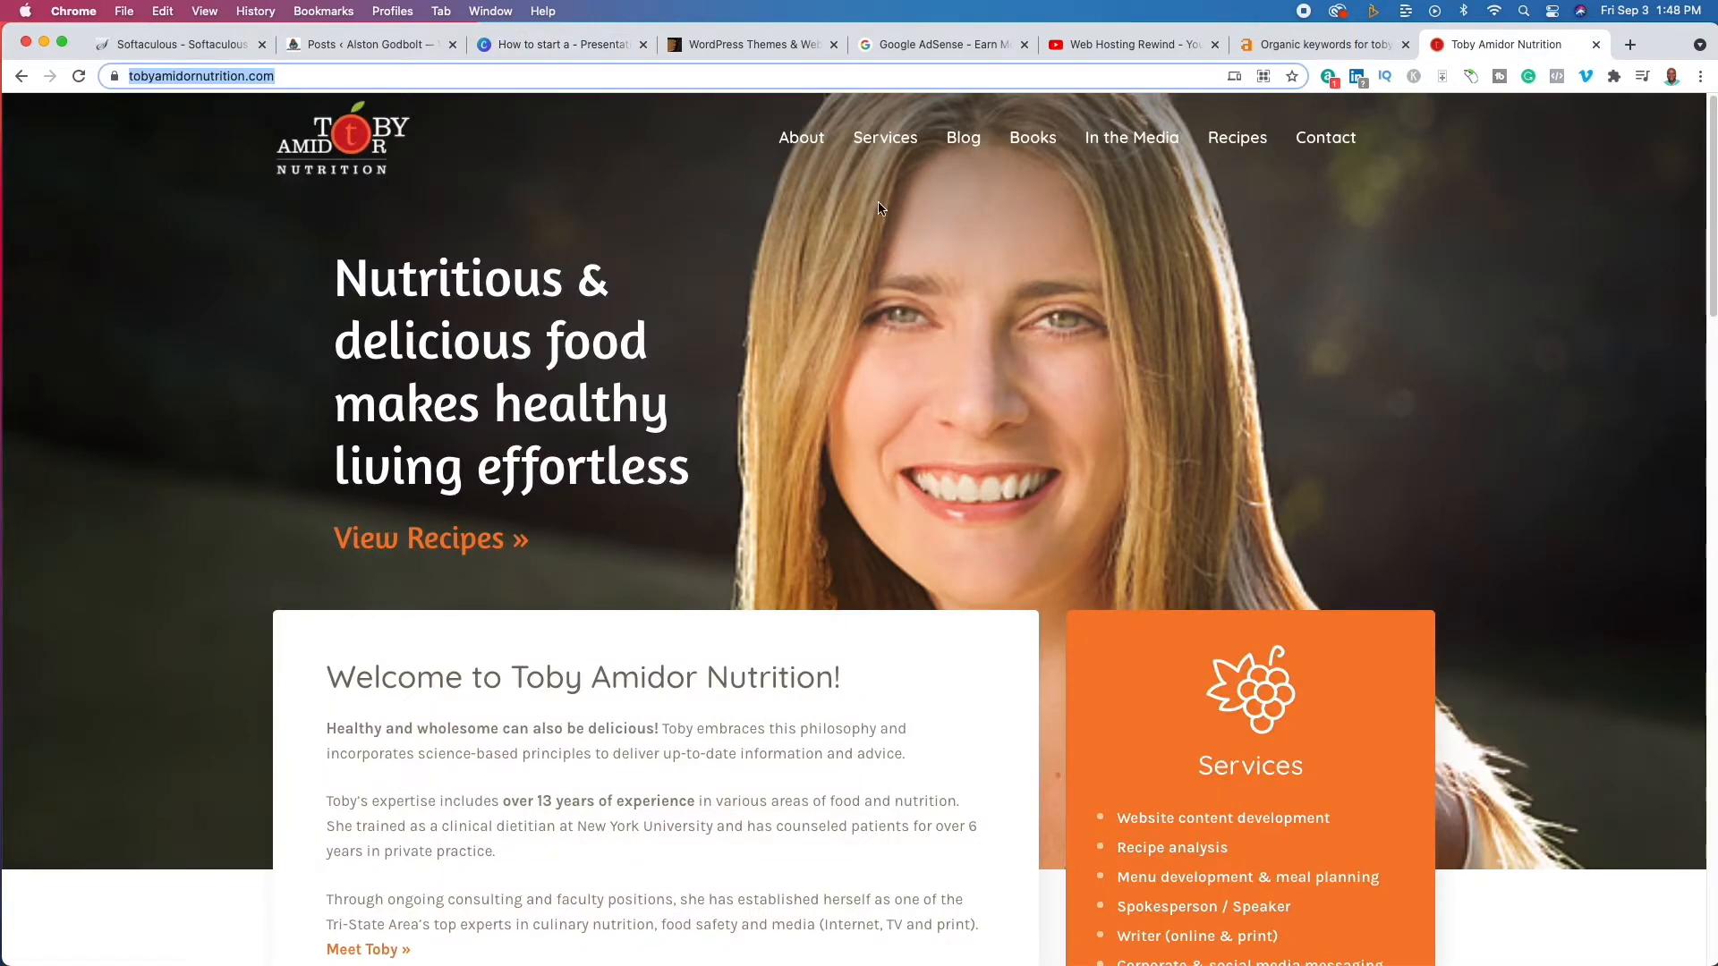
{"action": "left_click", "coordinate": [571, 39]}
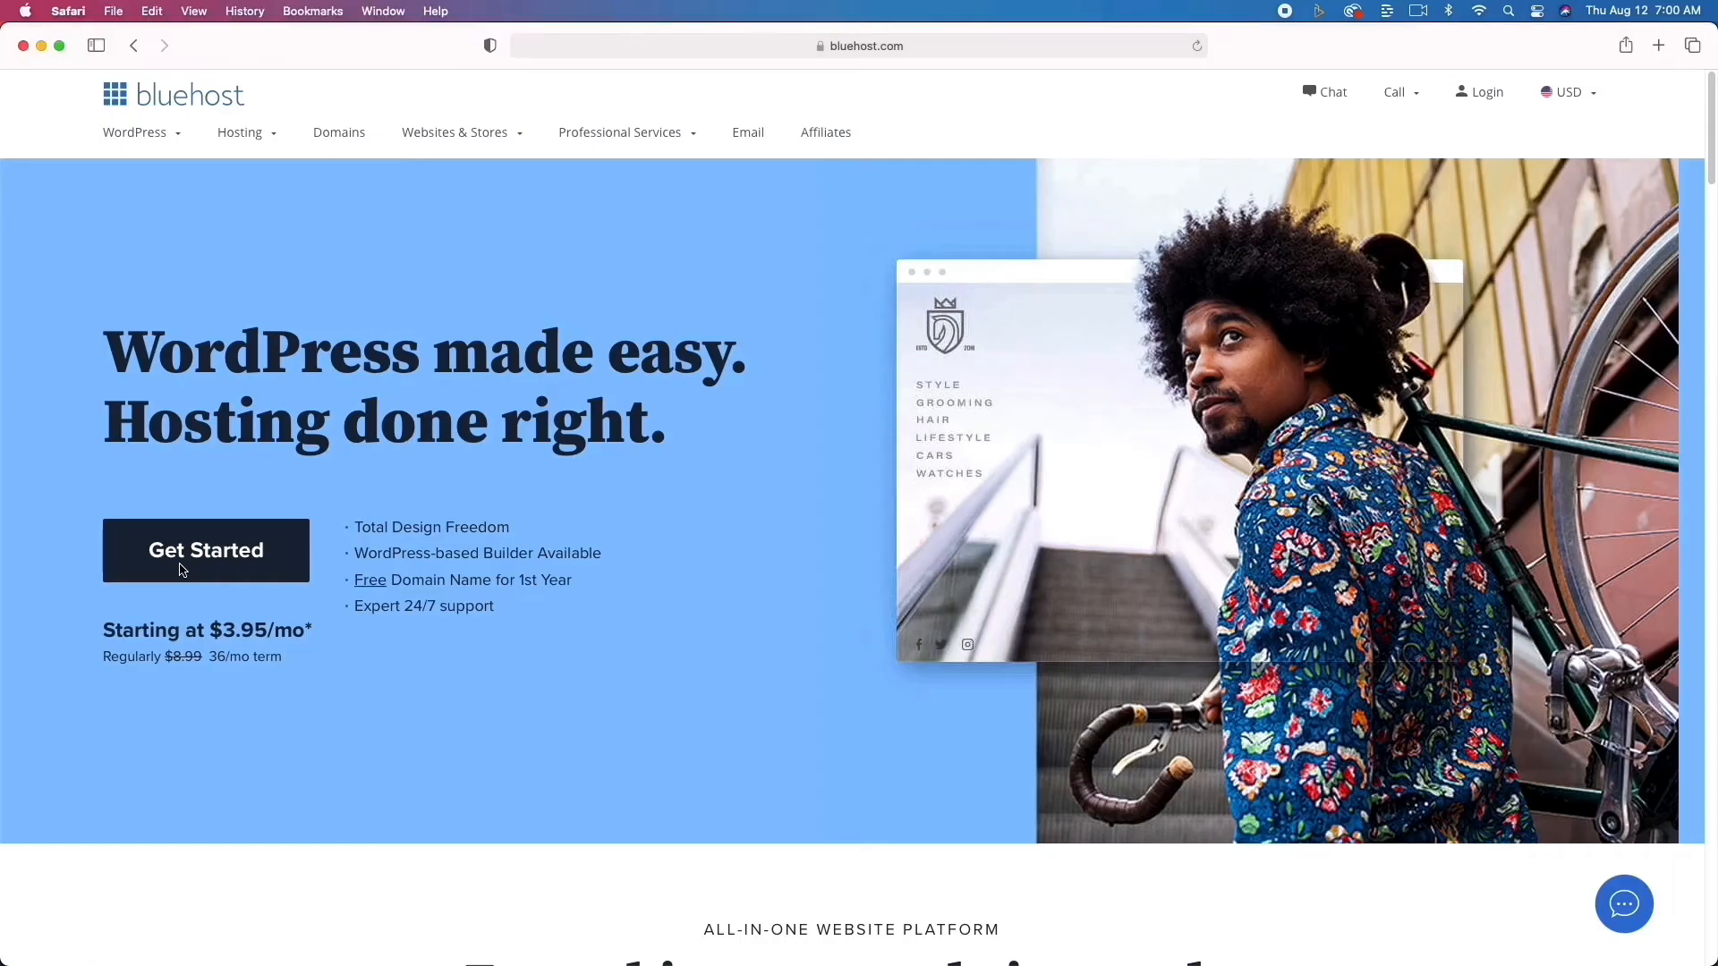
Start a Bluehost sign-up, compare the 36-month shared hosting plans, and select the Basic plan at $3.95/mo.
{"action": "left_click", "coordinate": [204, 553]}
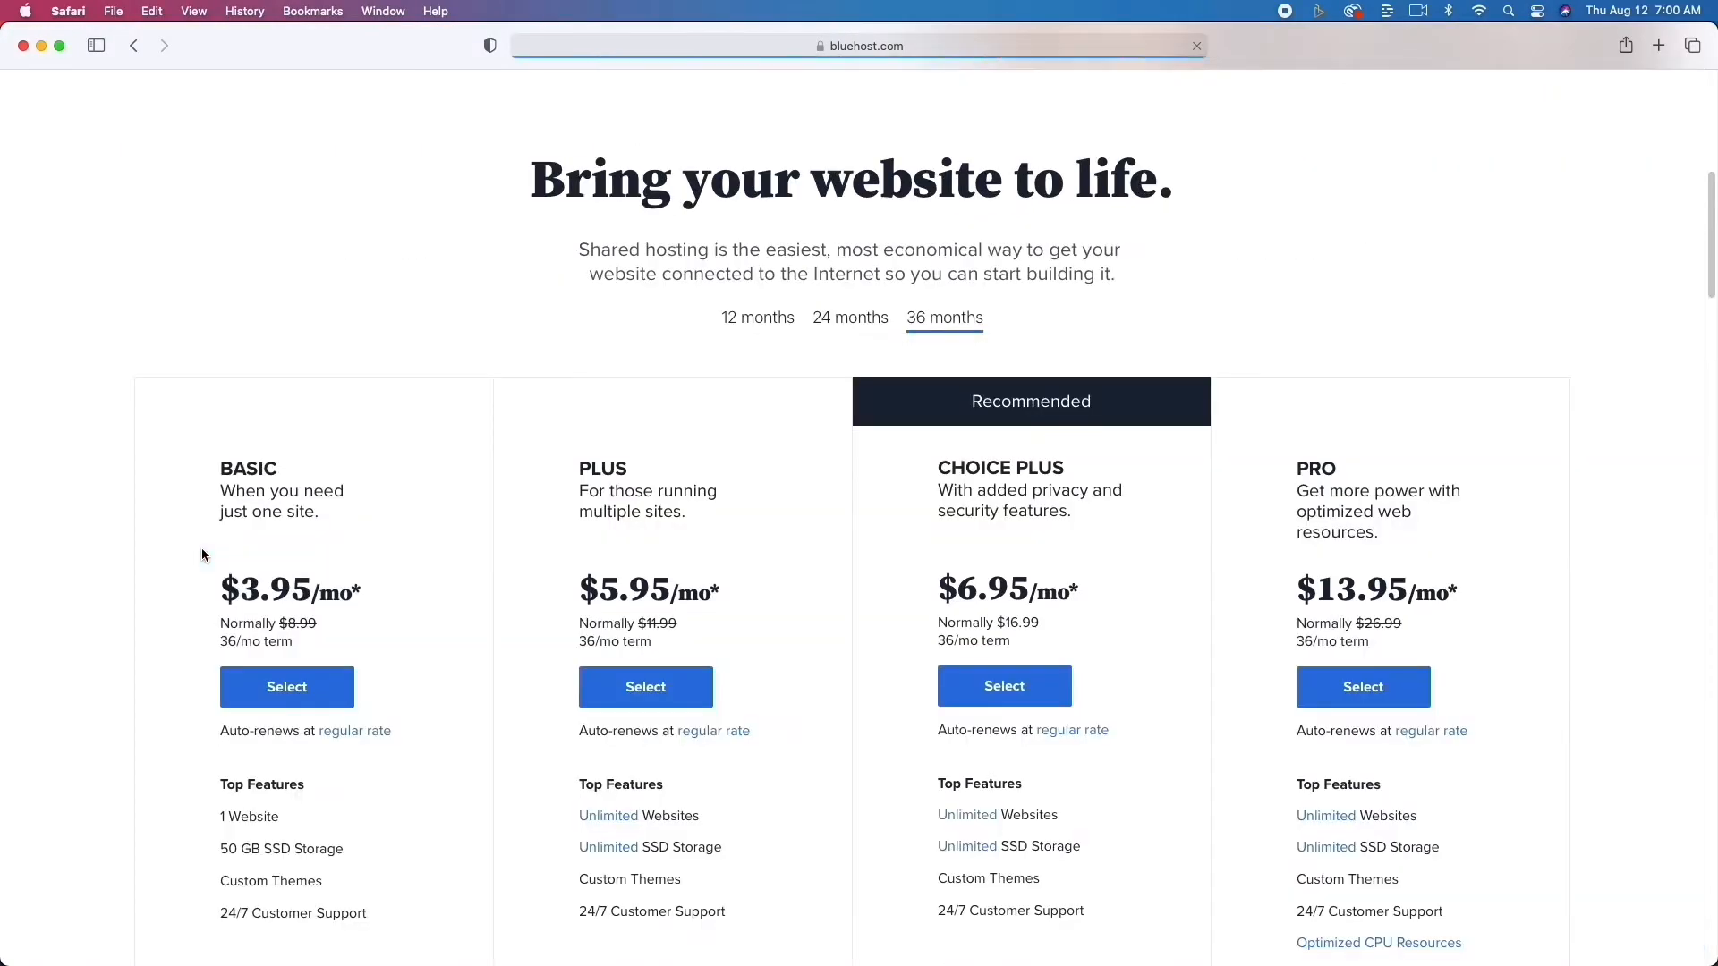
{"action": "scroll", "coordinate": [204, 555], "scroll_direction": "down", "scroll_amount": 2}
{"action": "scroll", "coordinate": [201, 554], "scroll_direction": "down", "scroll_amount": 5}
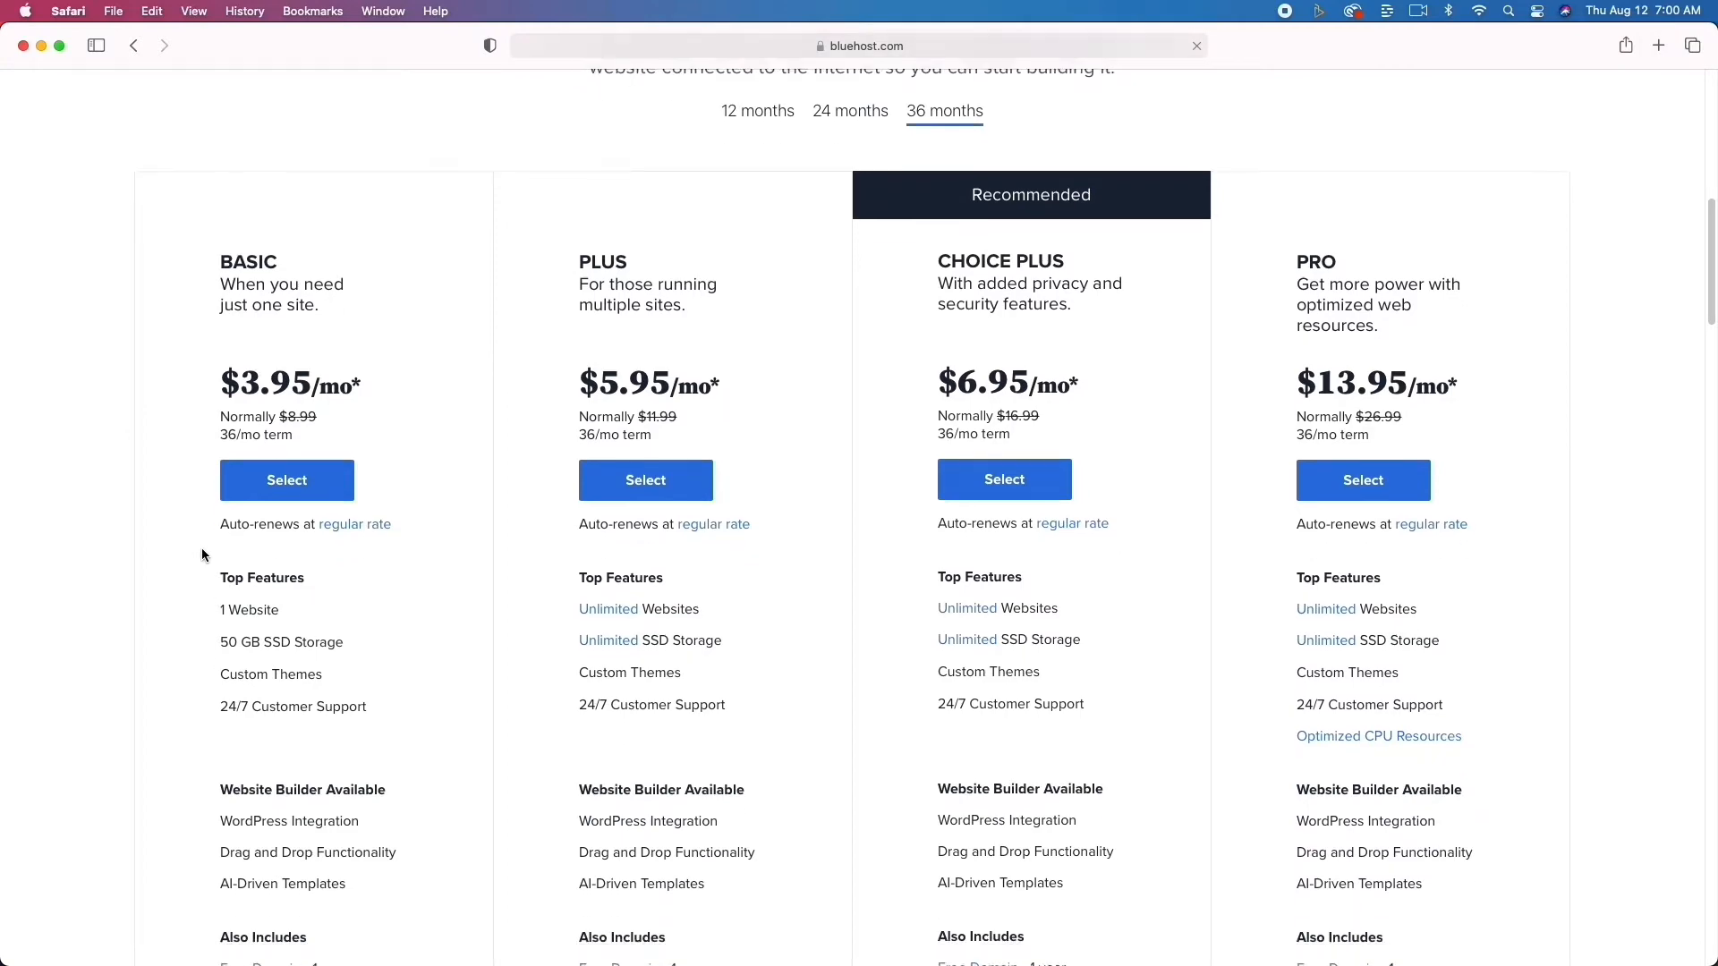
{"action": "scroll", "coordinate": [201, 554], "scroll_direction": "up", "scroll_amount": 3}
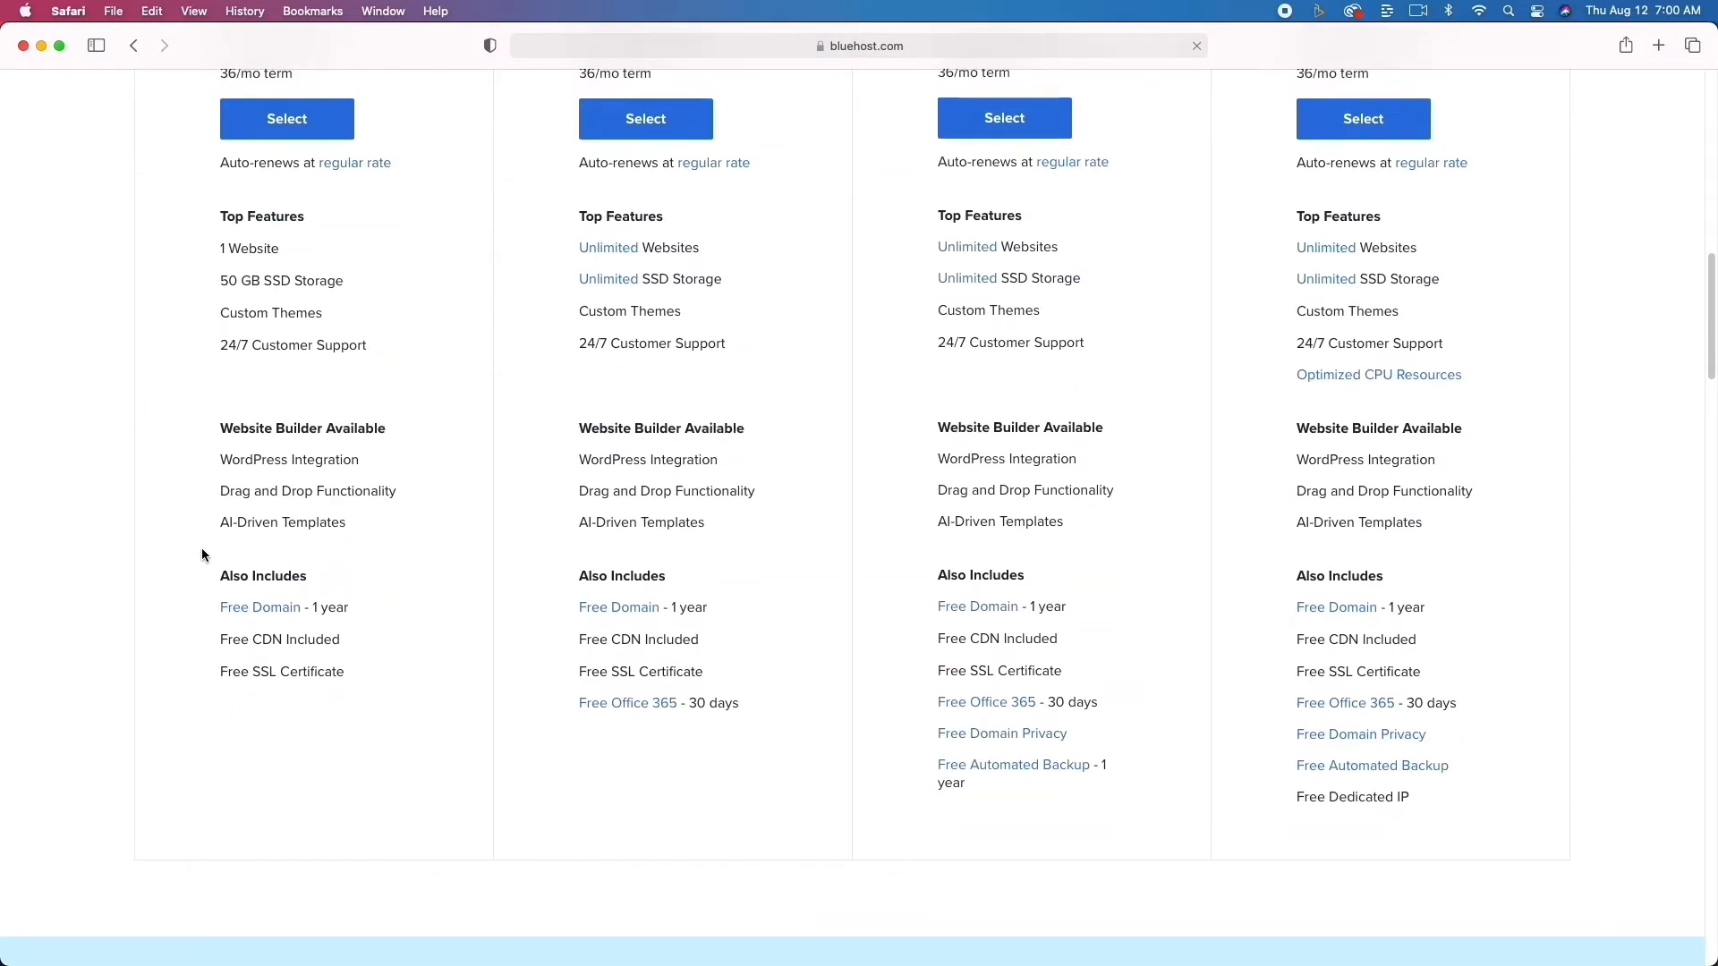
{"action": "scroll", "coordinate": [202, 554], "scroll_direction": "up", "scroll_amount": 1}
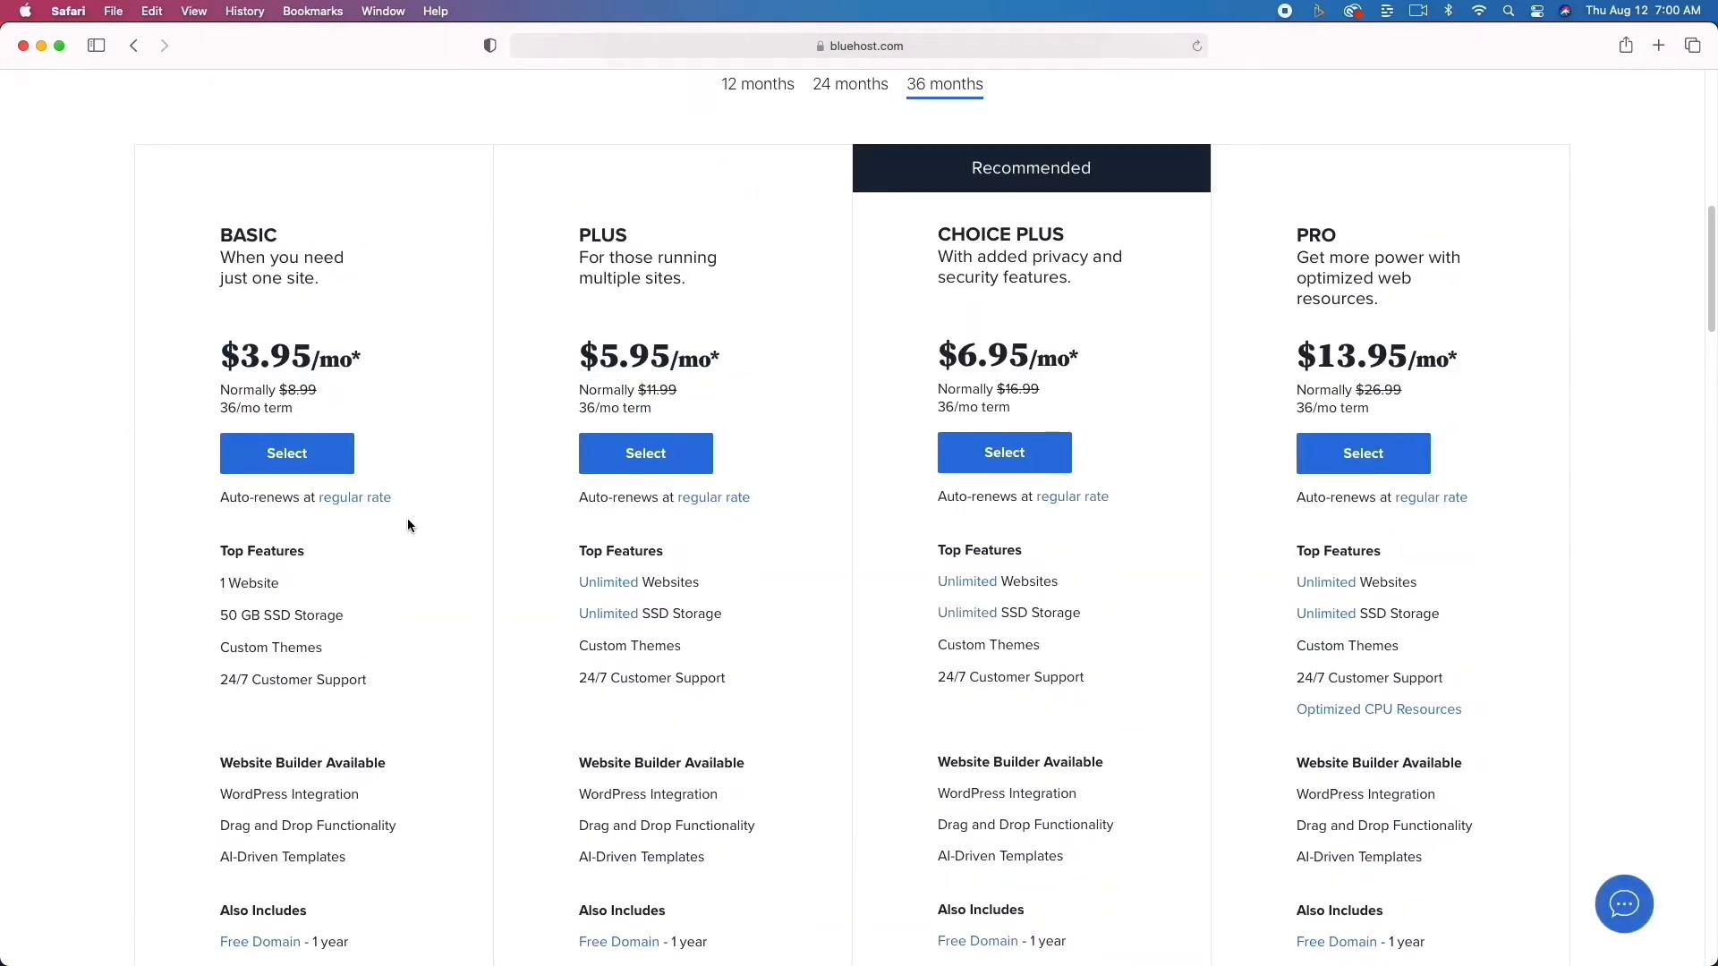
{"action": "left_click", "coordinate": [319, 451]}
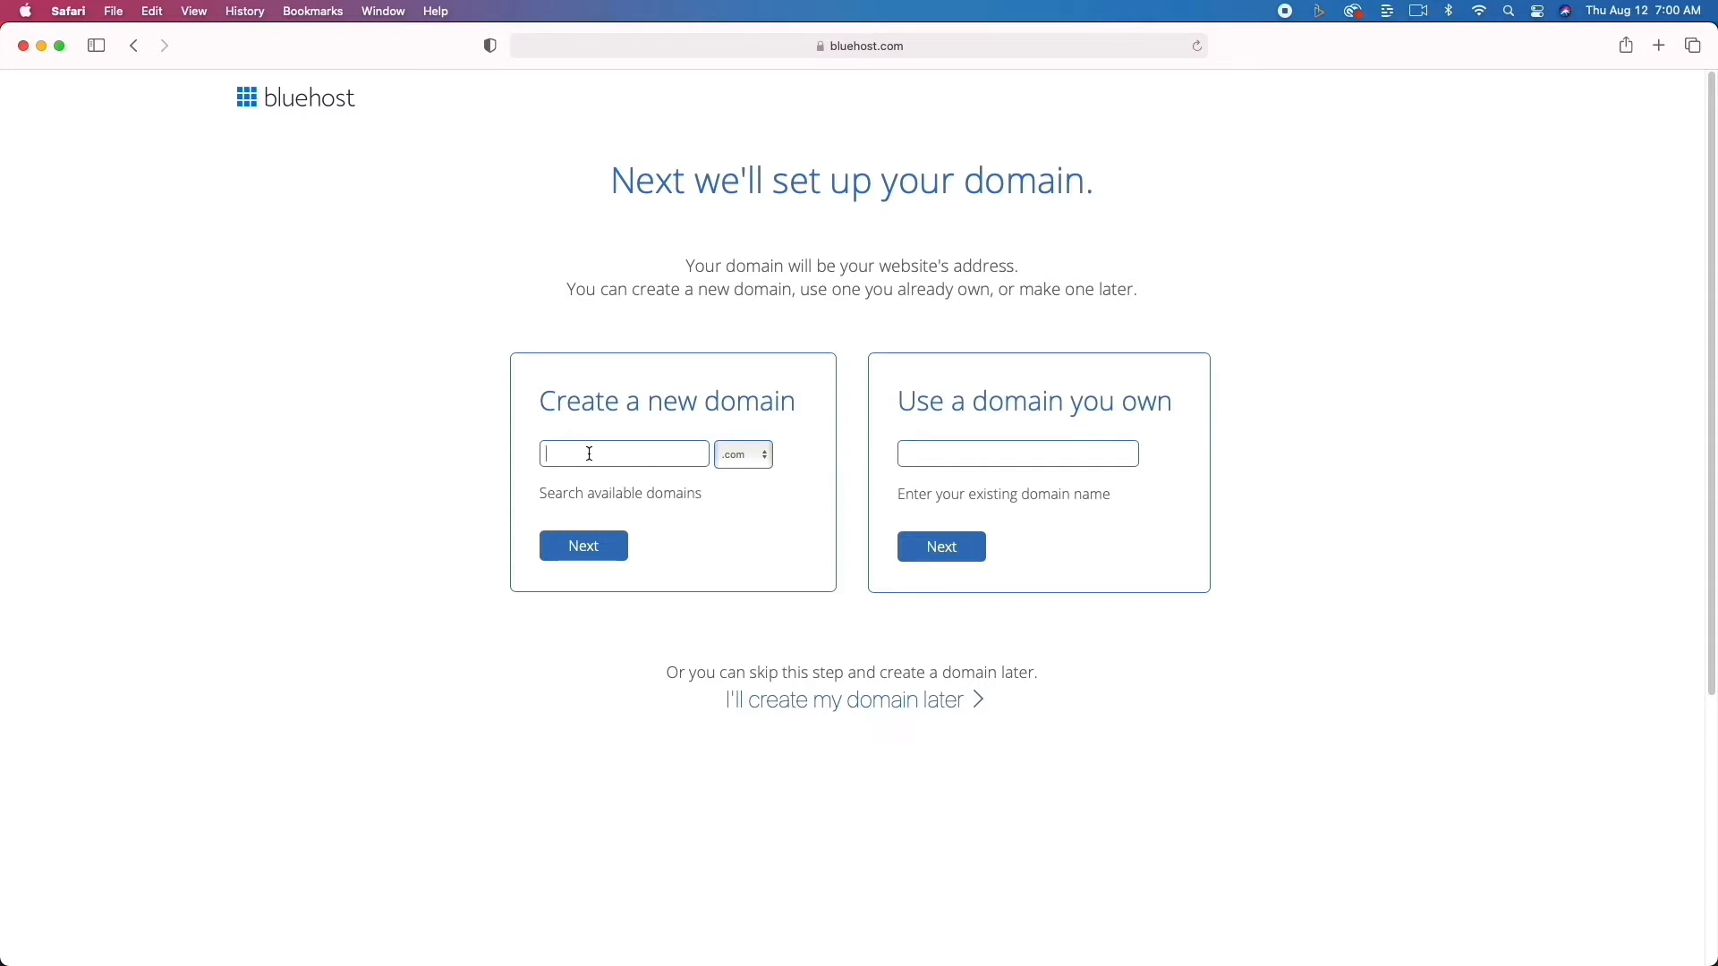
Try webhostingreview.com as the new domain, and replace it with webhostingrewinds.com to continue the sign-up.
{"action": "type", "text": "webhostingreview"}
{"action": "left_click", "coordinate": [623, 545]}
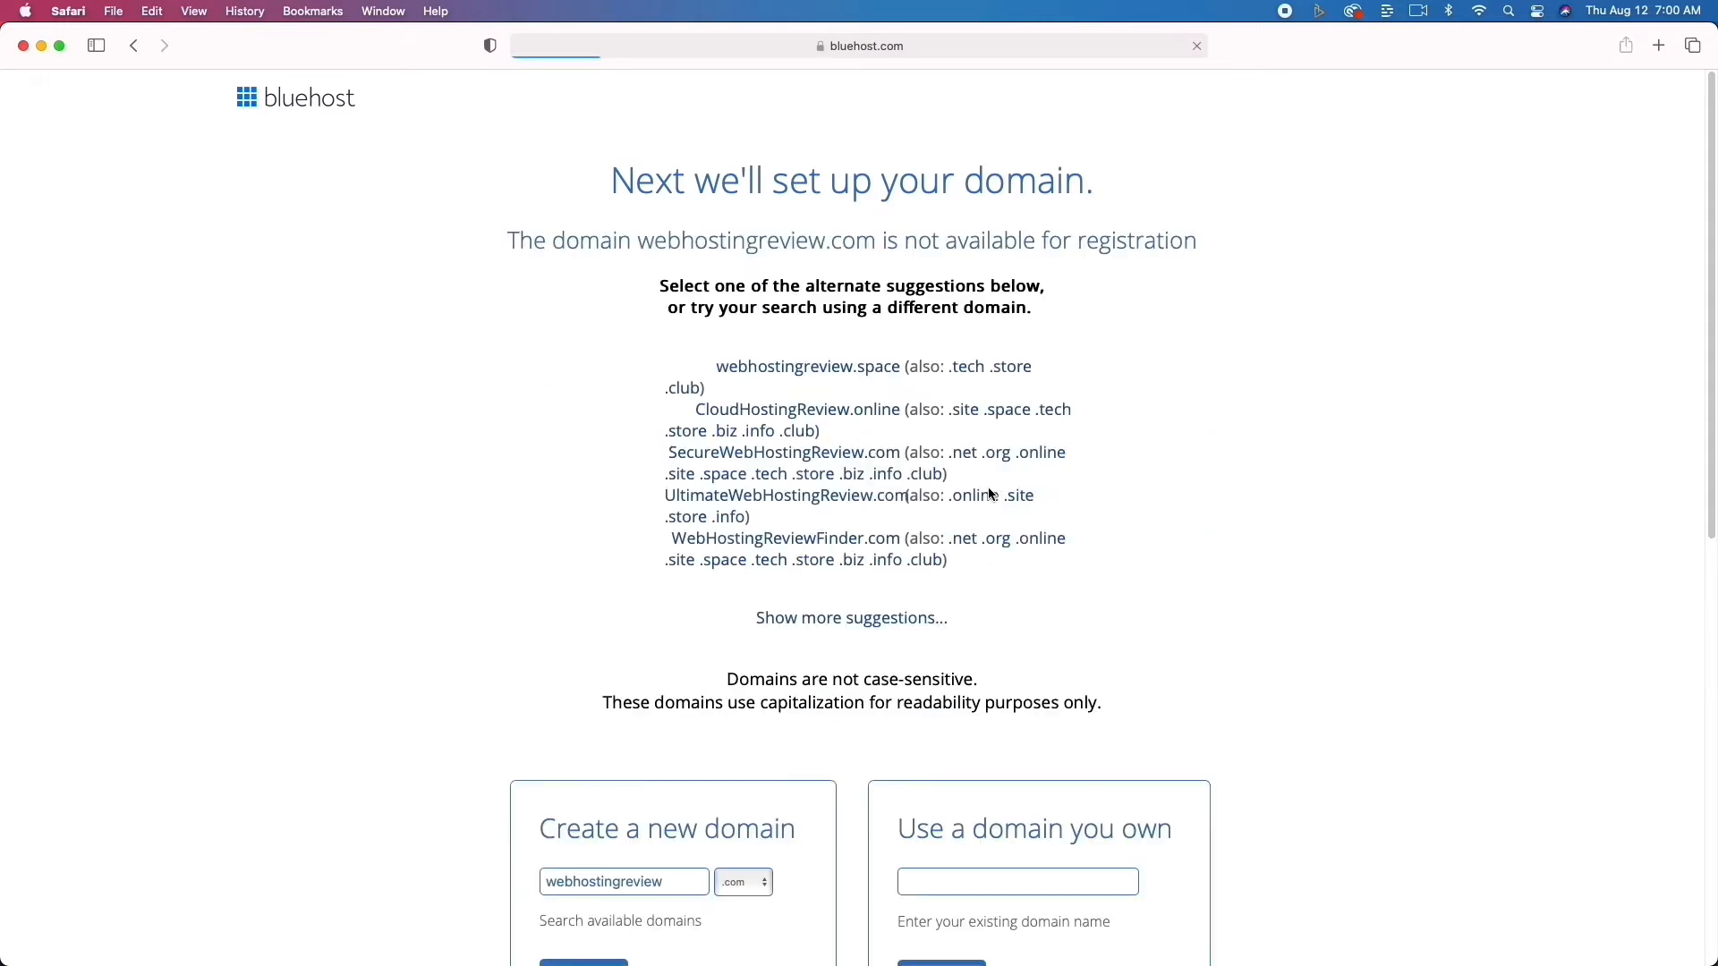
{"action": "scroll", "coordinate": [864, 497], "scroll_direction": "down", "scroll_amount": 4}
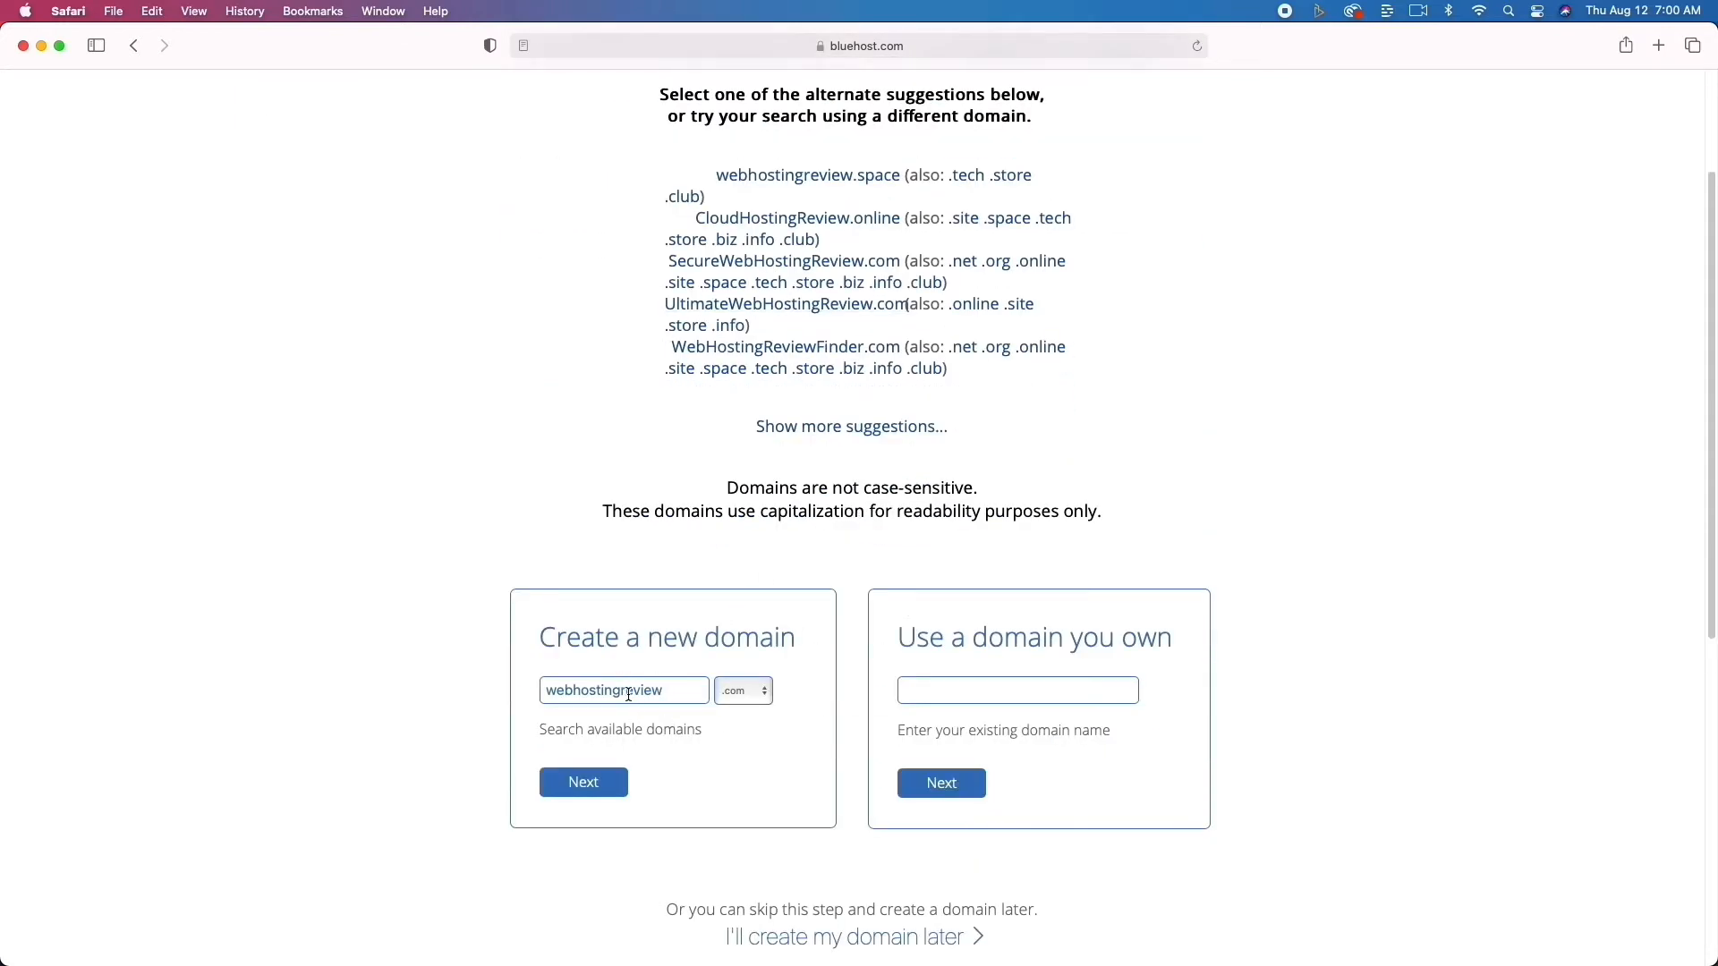
{"action": "left_click_drag", "start_coordinate": [632, 692], "coordinate": [689, 695]}
{"action": "type", "text": "winds"}
{"action": "left_click", "coordinate": [608, 777]}
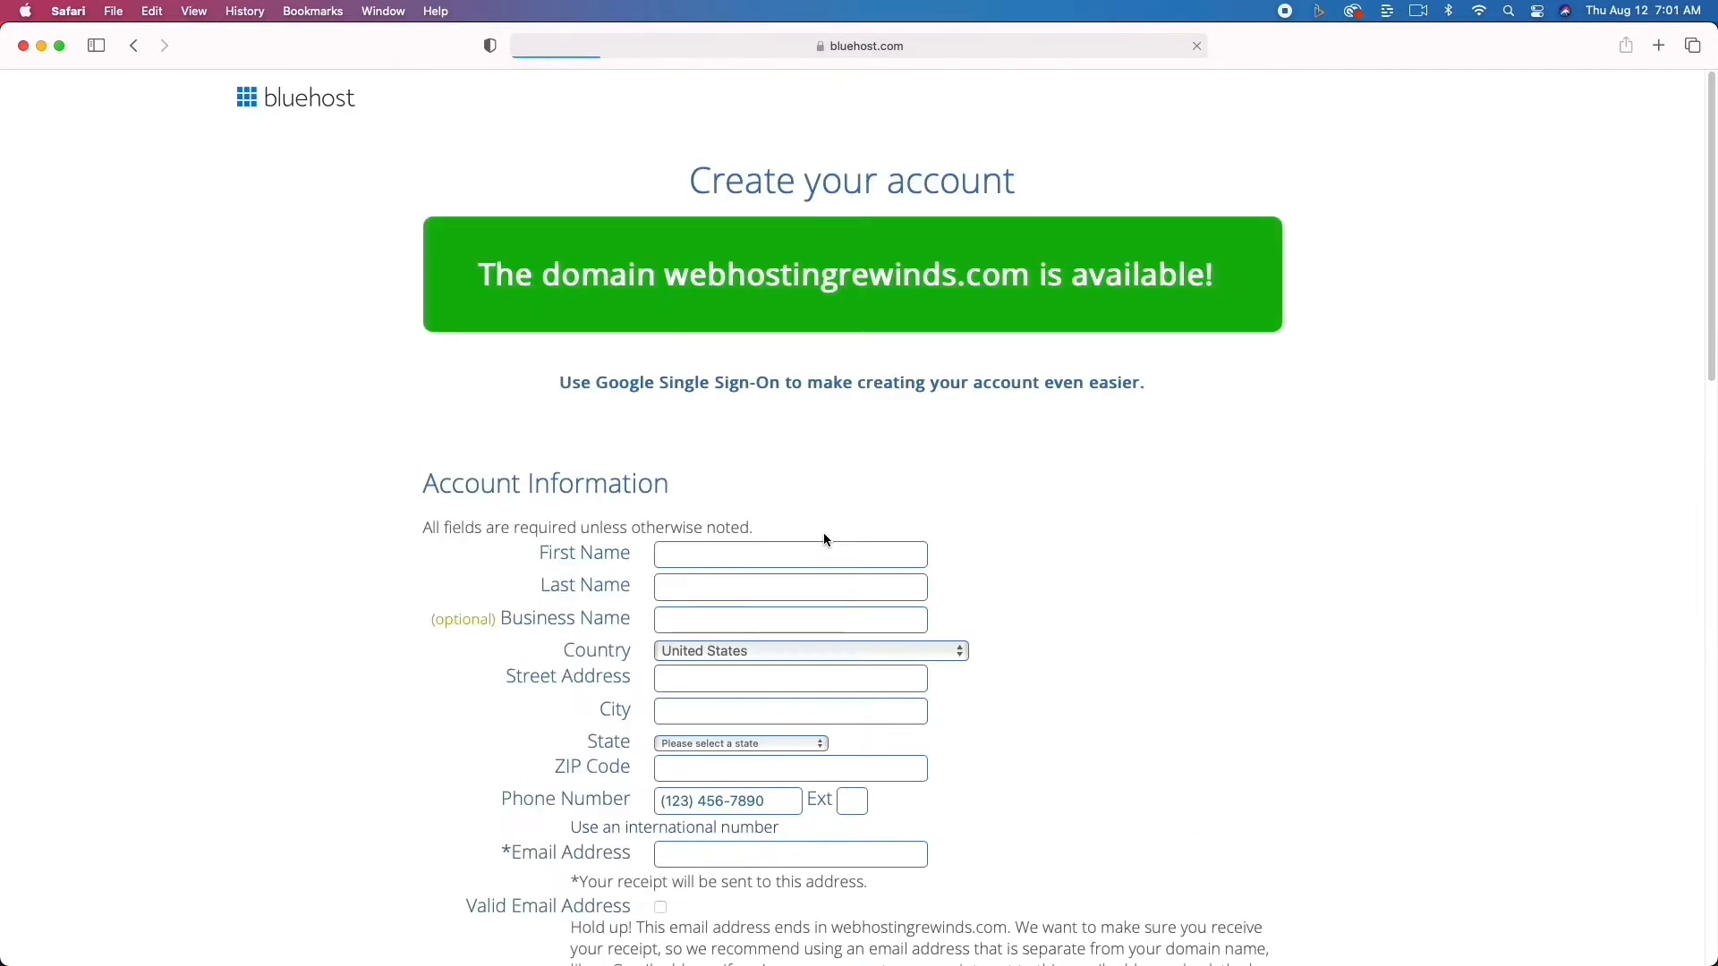
Review the account information, package information and package extras sections of the account creation form.
{"action": "scroll", "coordinate": [395, 508], "scroll_direction": "down", "scroll_amount": 1}
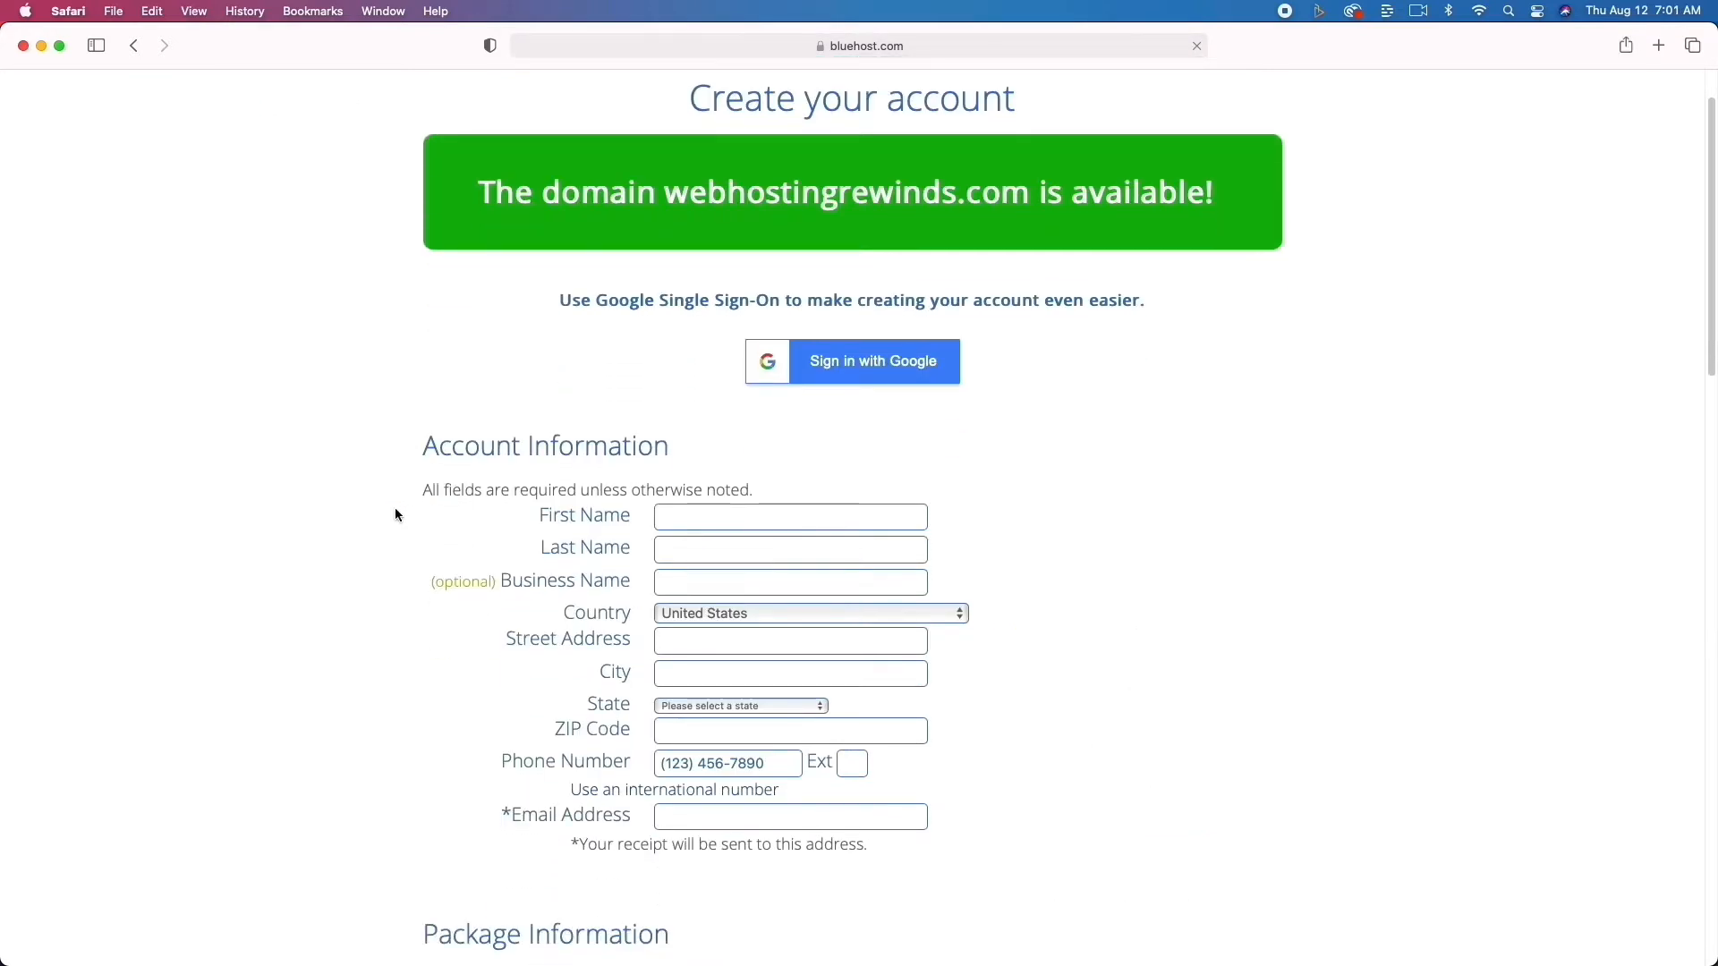
{"action": "scroll", "coordinate": [395, 509], "scroll_direction": "down", "scroll_amount": 1}
{"action": "scroll", "coordinate": [395, 509], "scroll_direction": "down", "scroll_amount": 2}
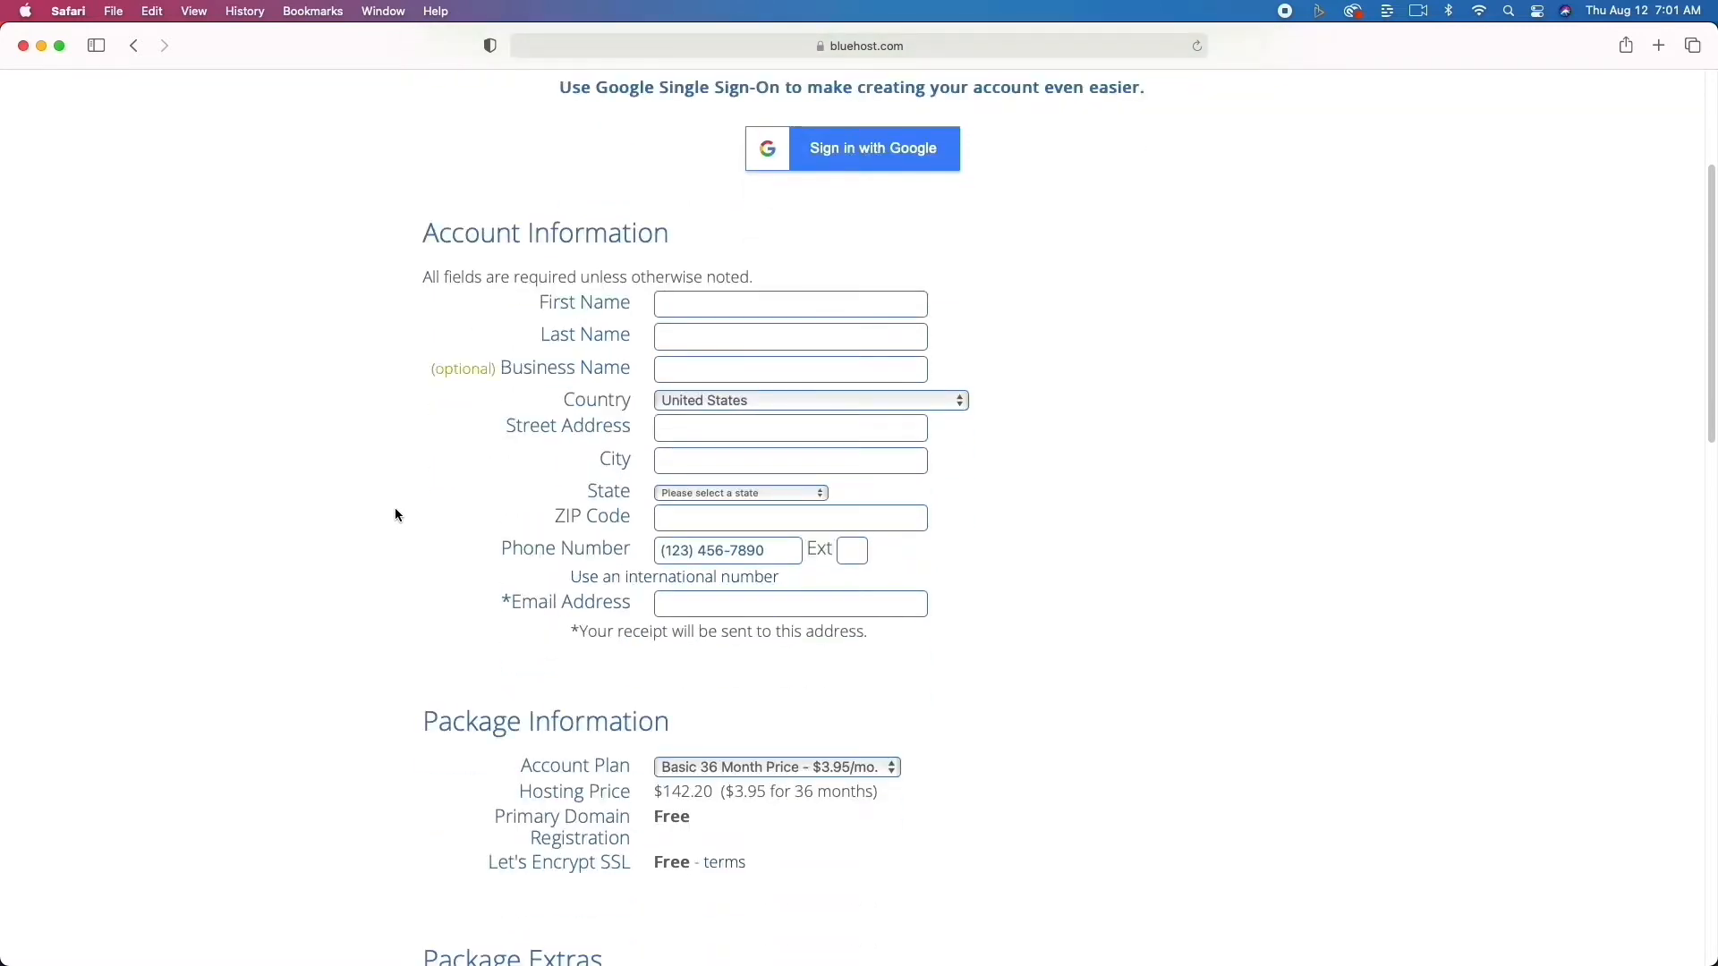
{"action": "scroll", "coordinate": [396, 514], "scroll_direction": "down", "scroll_amount": 8}
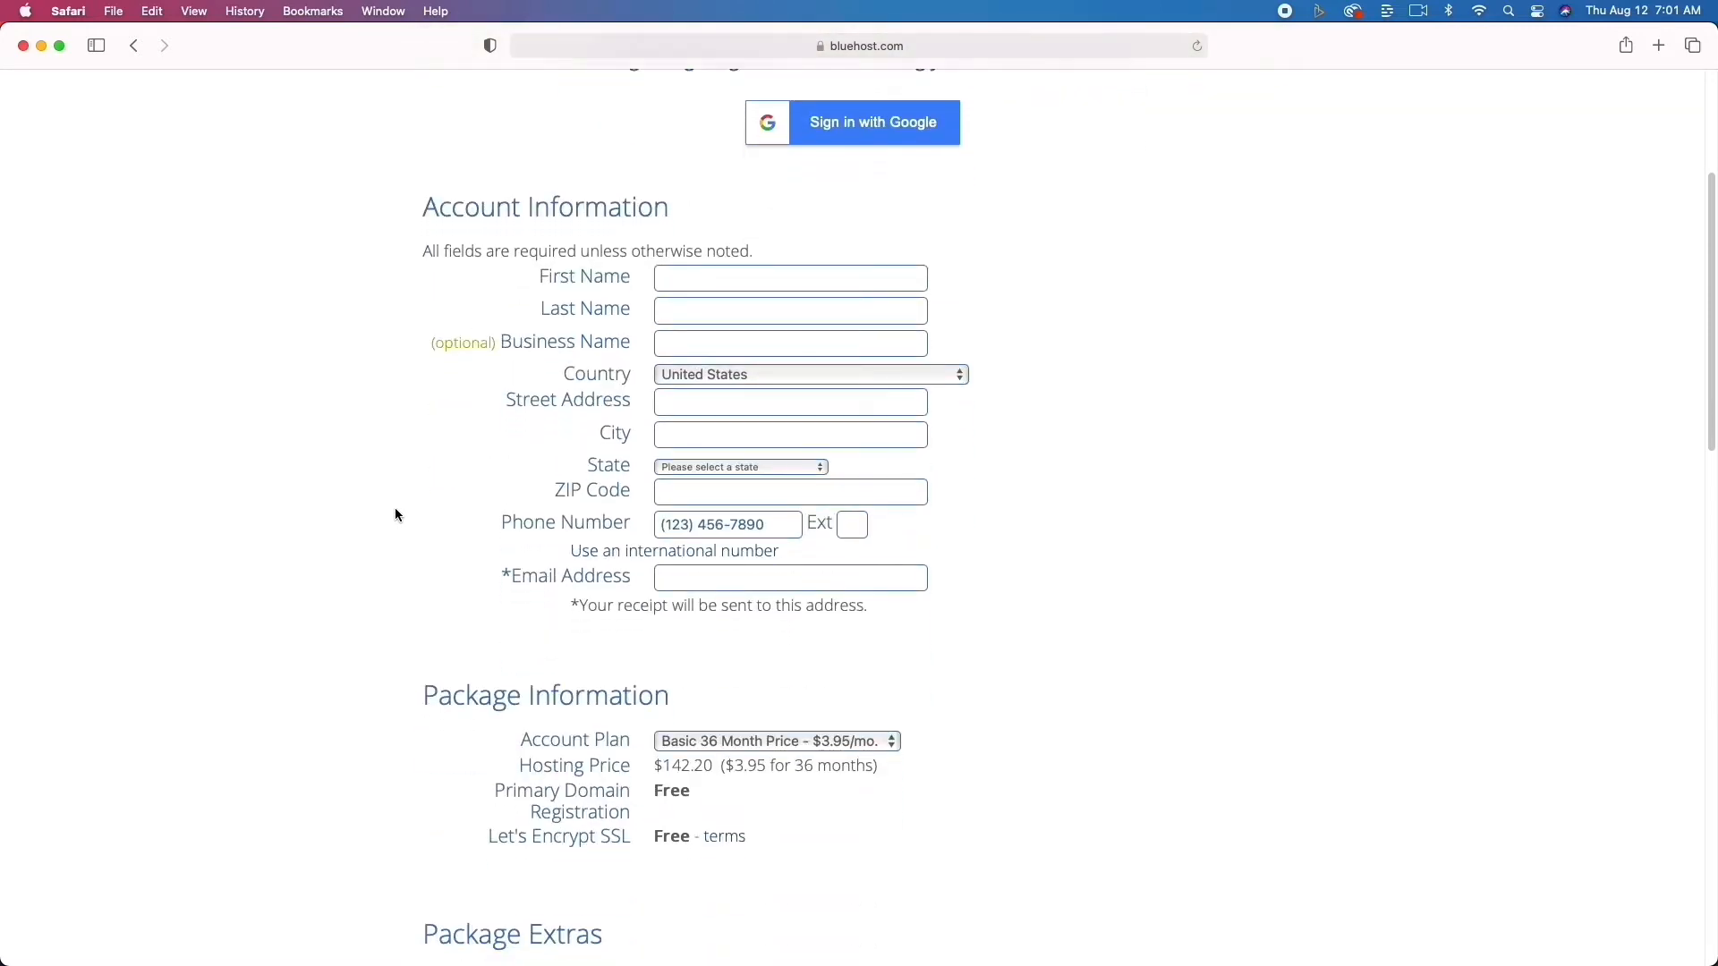
{"action": "scroll", "coordinate": [397, 514], "scroll_direction": "up", "scroll_amount": 10}
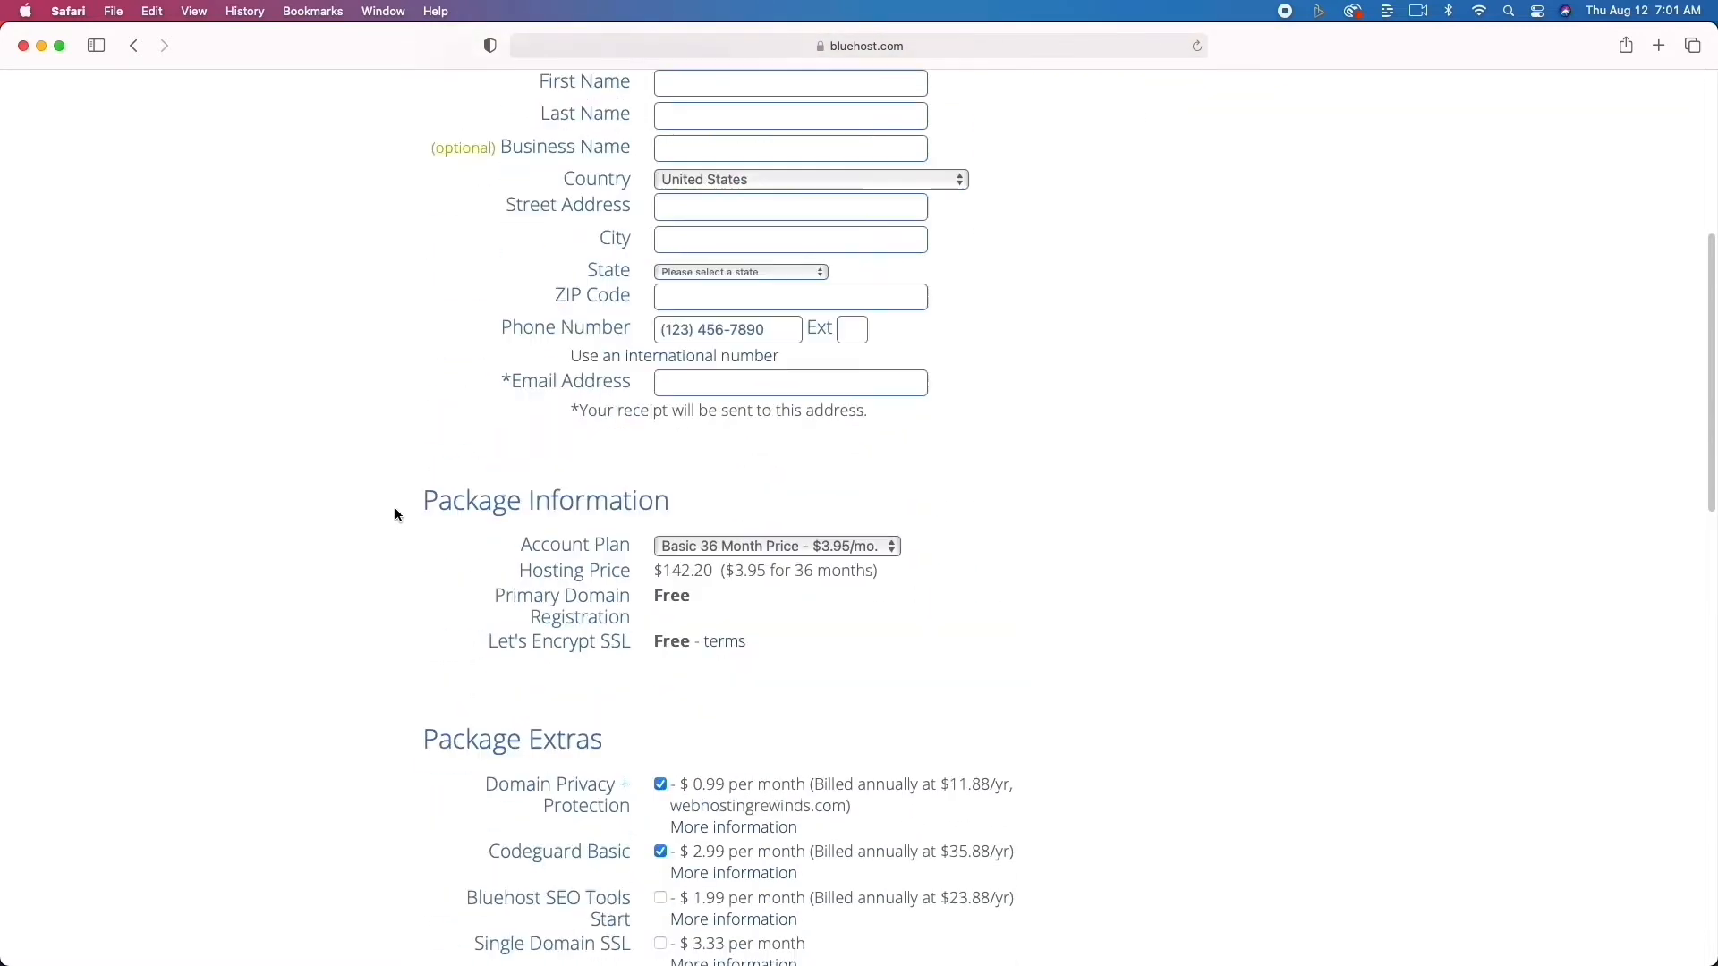
{"action": "scroll", "coordinate": [396, 515], "scroll_direction": "down", "scroll_amount": 3}
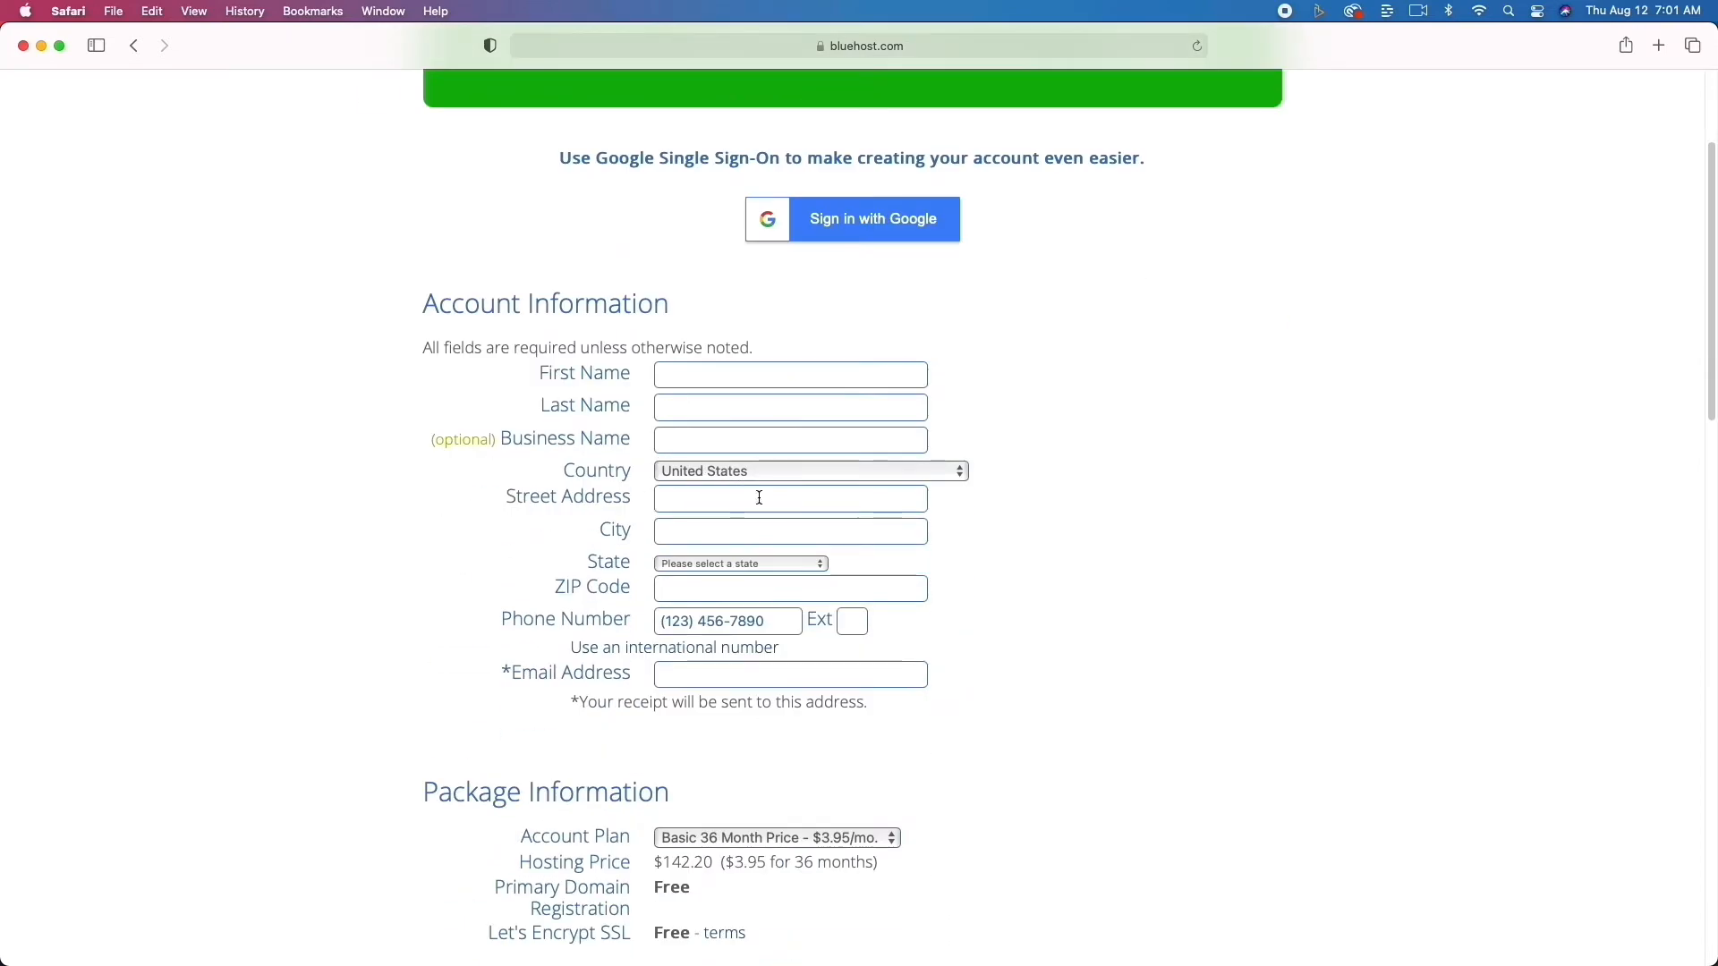
{"action": "scroll", "coordinate": [1029, 620], "scroll_direction": "down", "scroll_amount": 9}
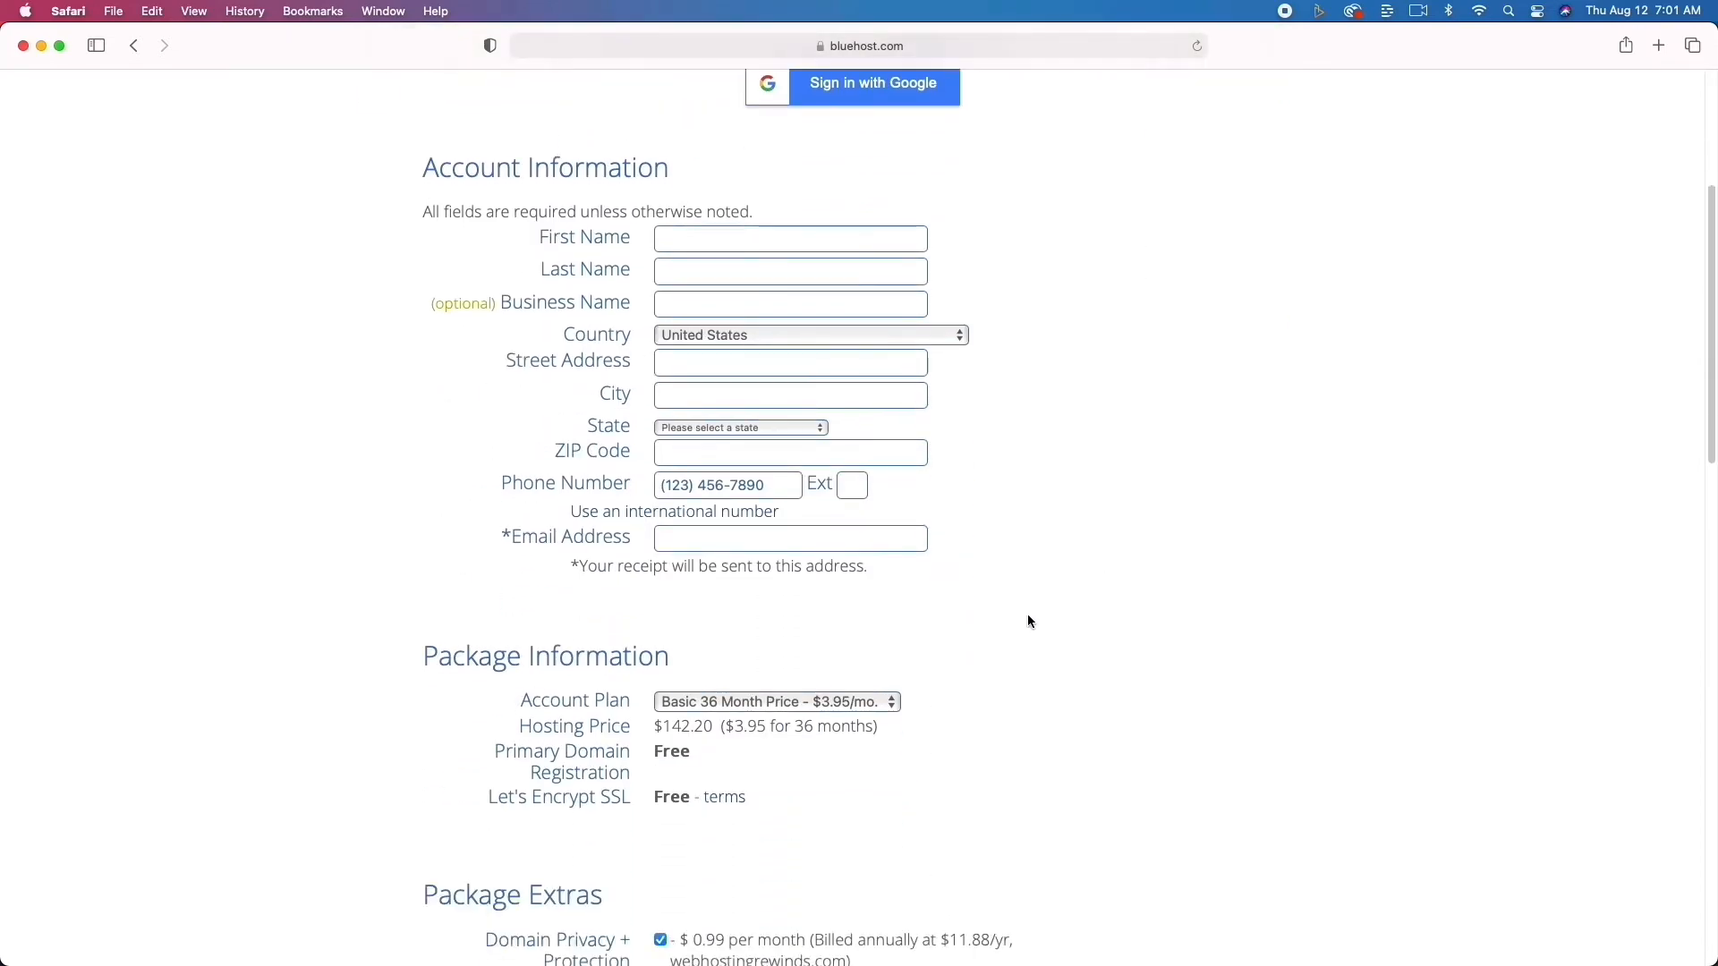
Review the package extras, payment information and auto renewal terms of the Bluehost sign-up form.
{"action": "scroll", "coordinate": [1029, 620], "scroll_direction": "down", "scroll_amount": 5}
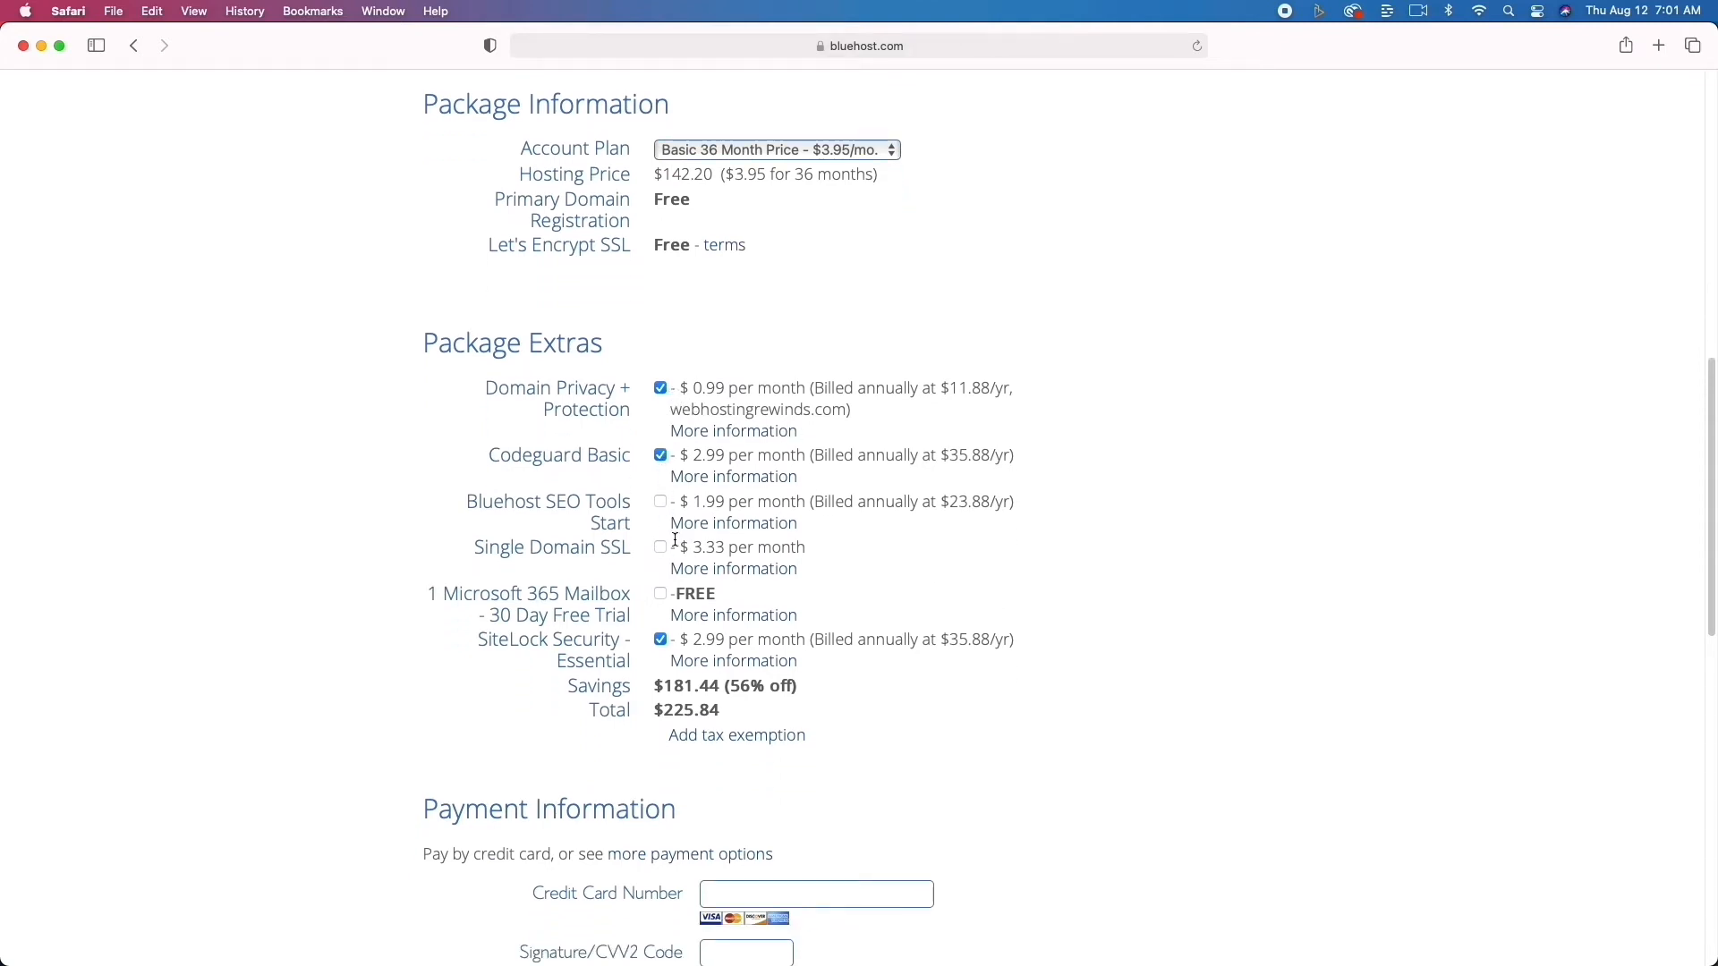
{"action": "scroll", "coordinate": [766, 783], "scroll_direction": "down", "scroll_amount": 8}
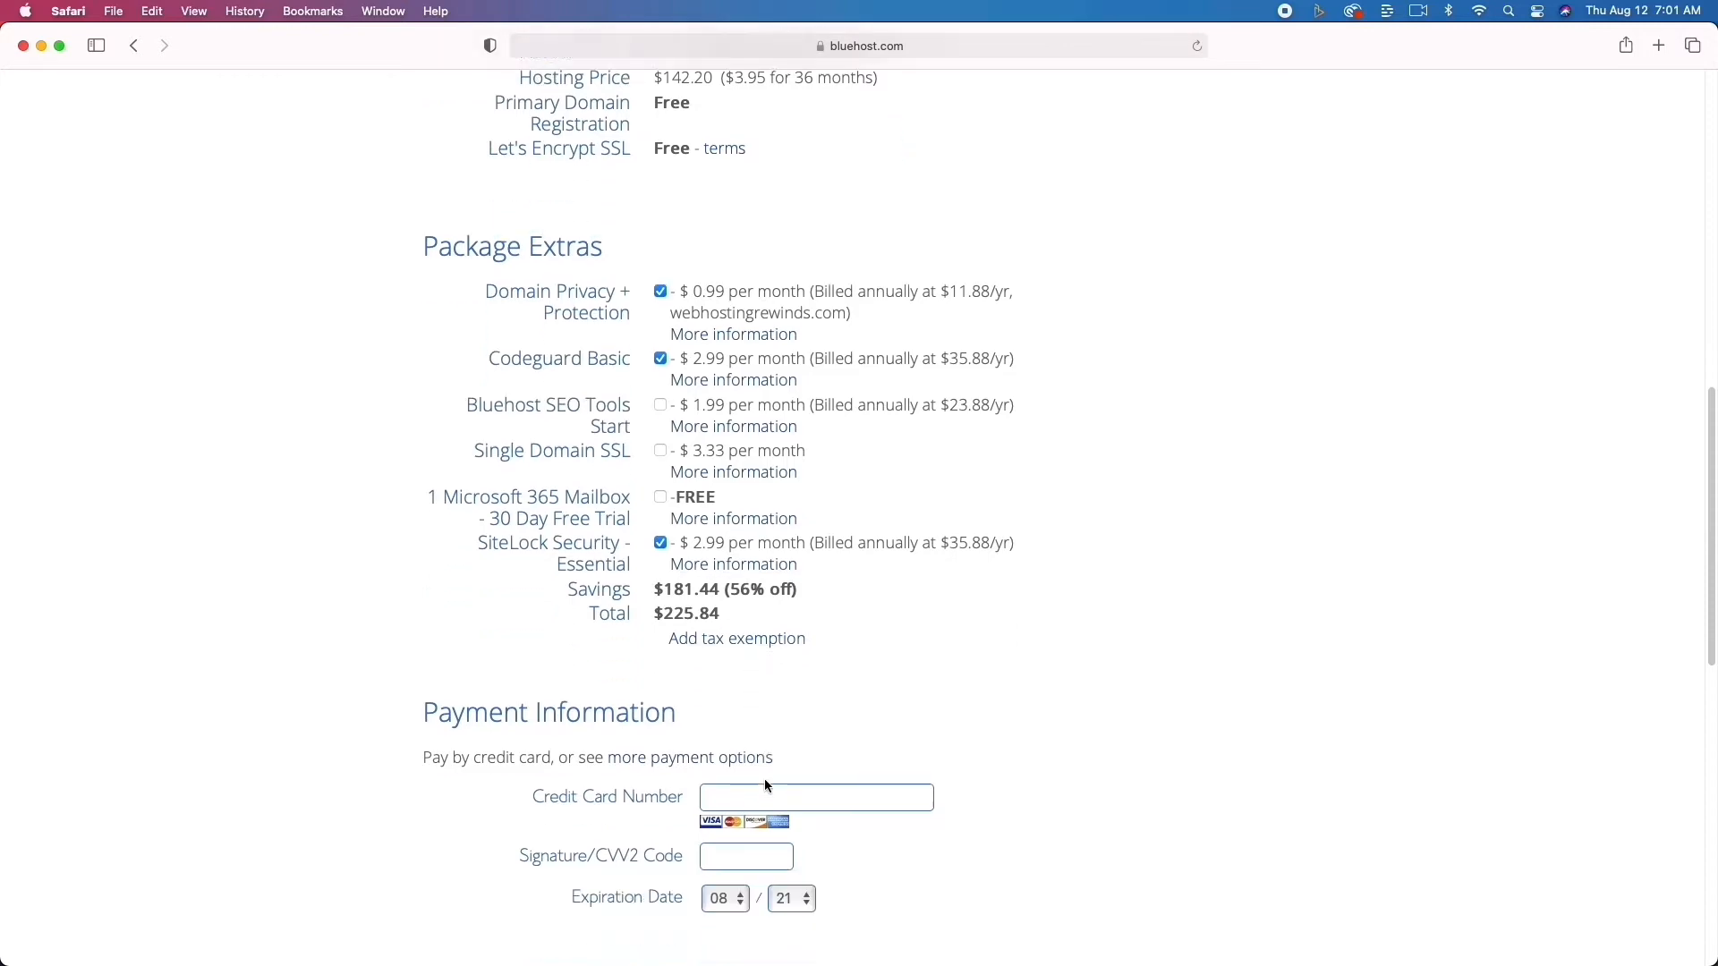
{"action": "scroll", "coordinate": [765, 783], "scroll_direction": "down", "scroll_amount": 4}
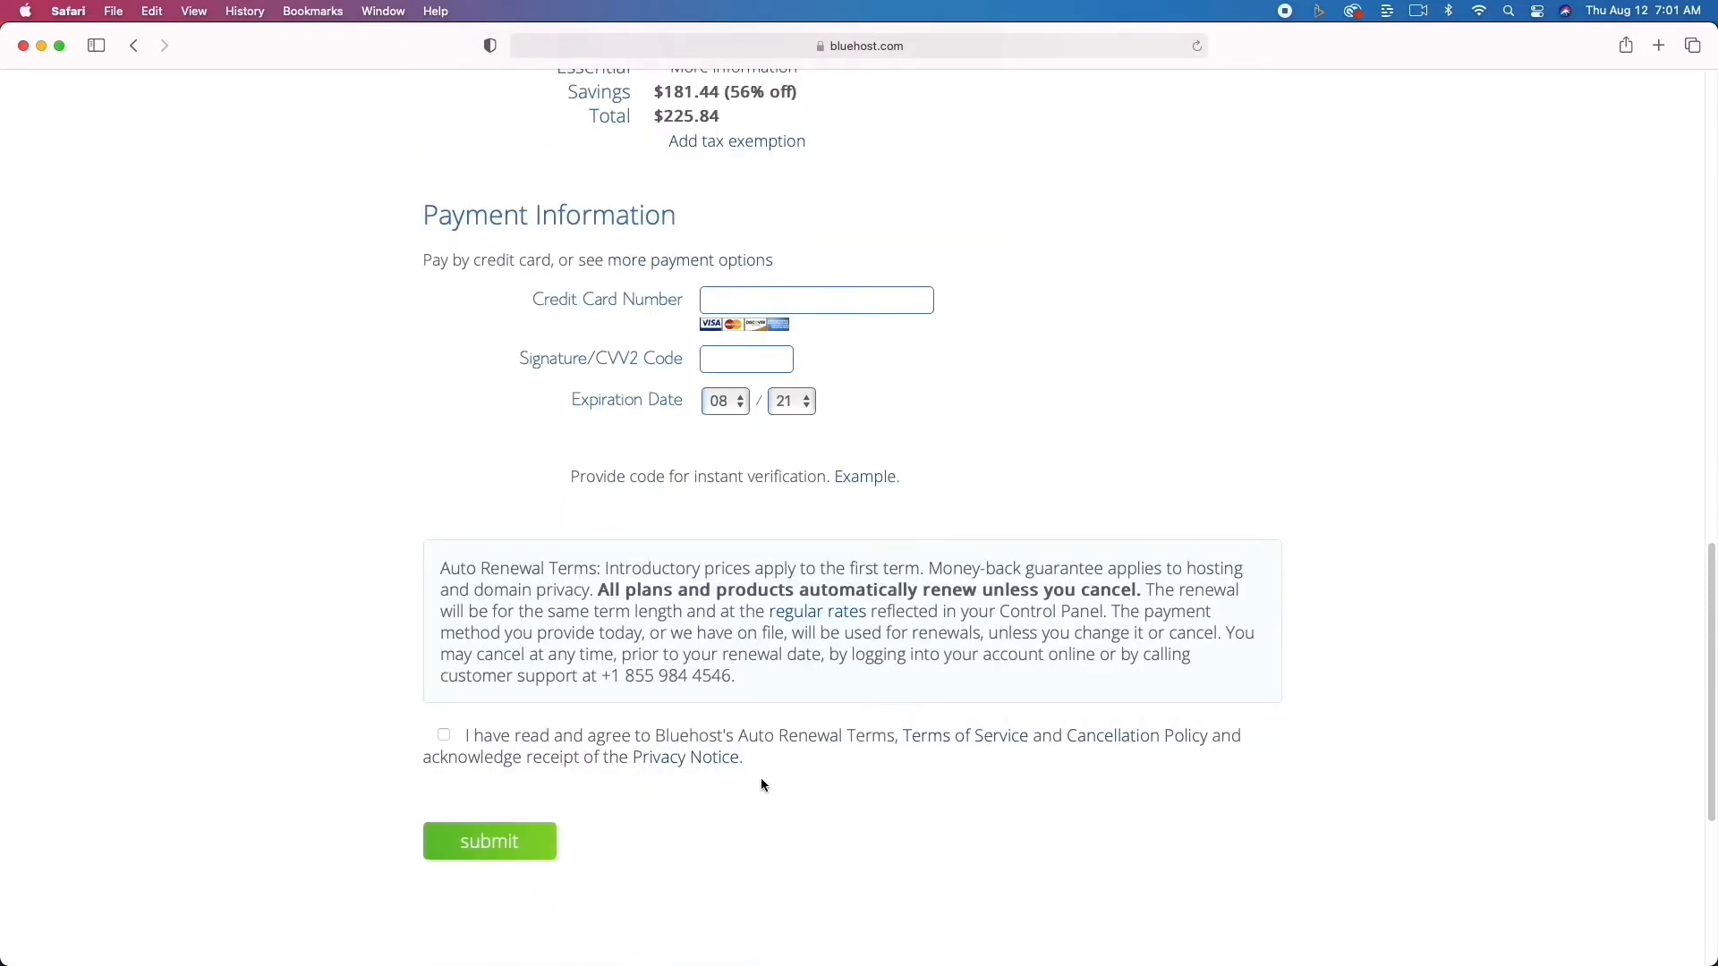
{"action": "scroll", "coordinate": [762, 785], "scroll_direction": "up", "scroll_amount": 20}
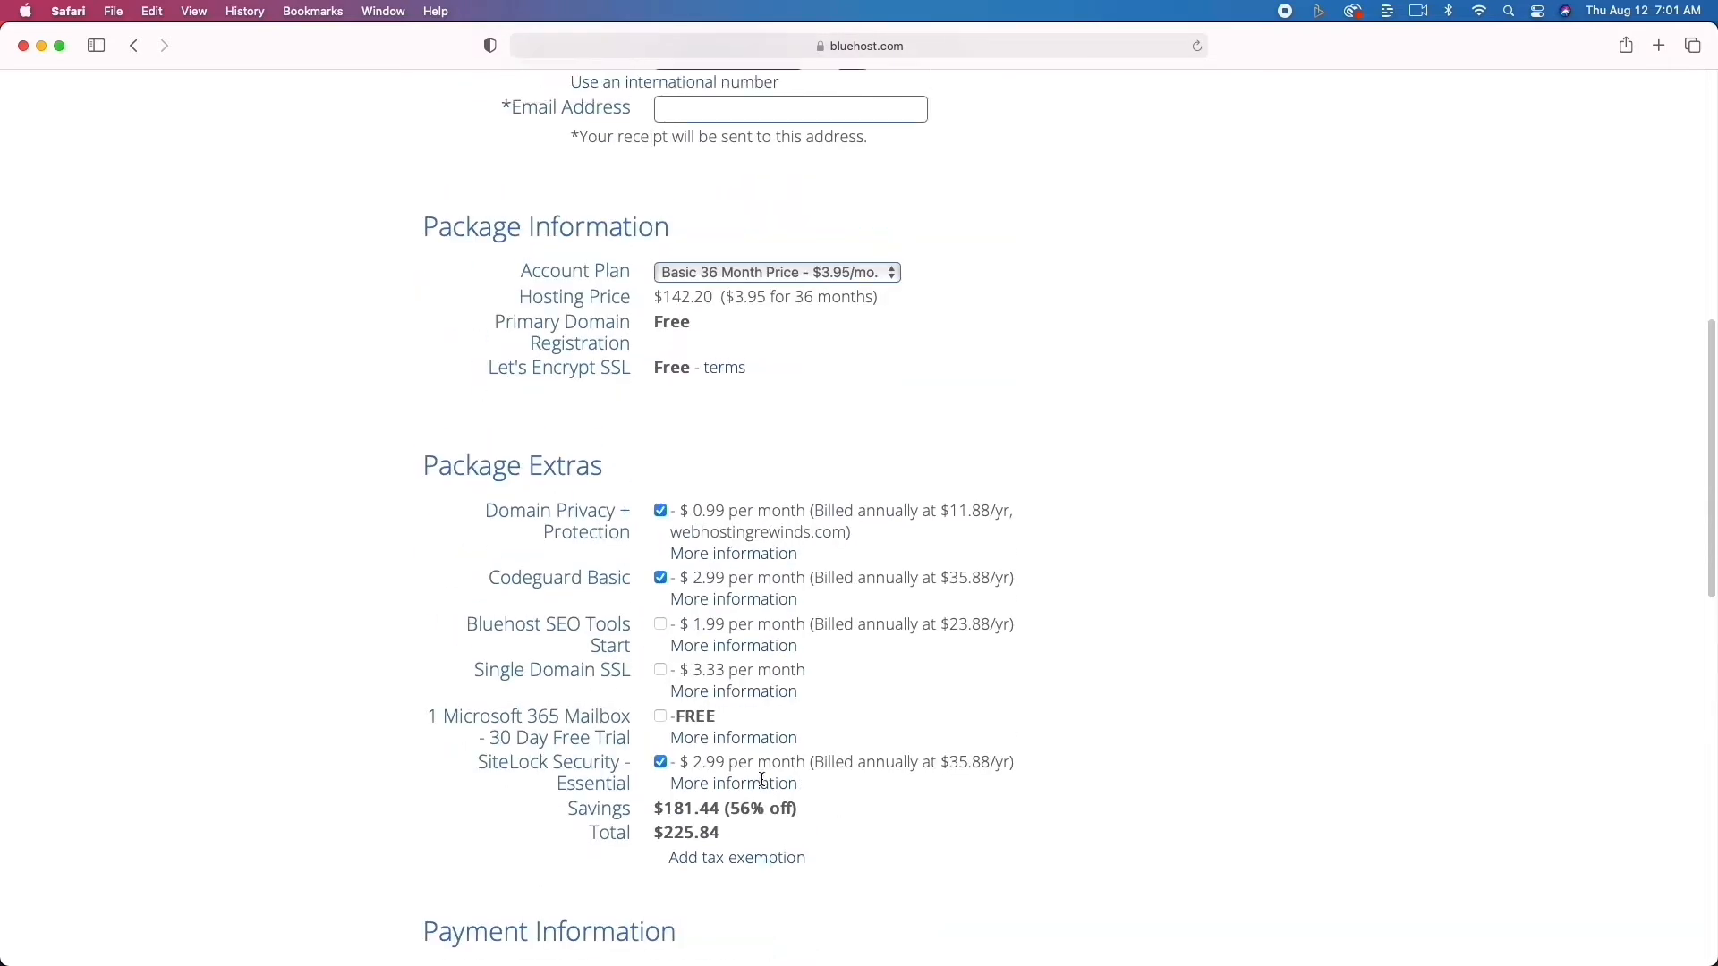
{"action": "scroll", "coordinate": [761, 785], "scroll_direction": "up", "scroll_amount": 6}
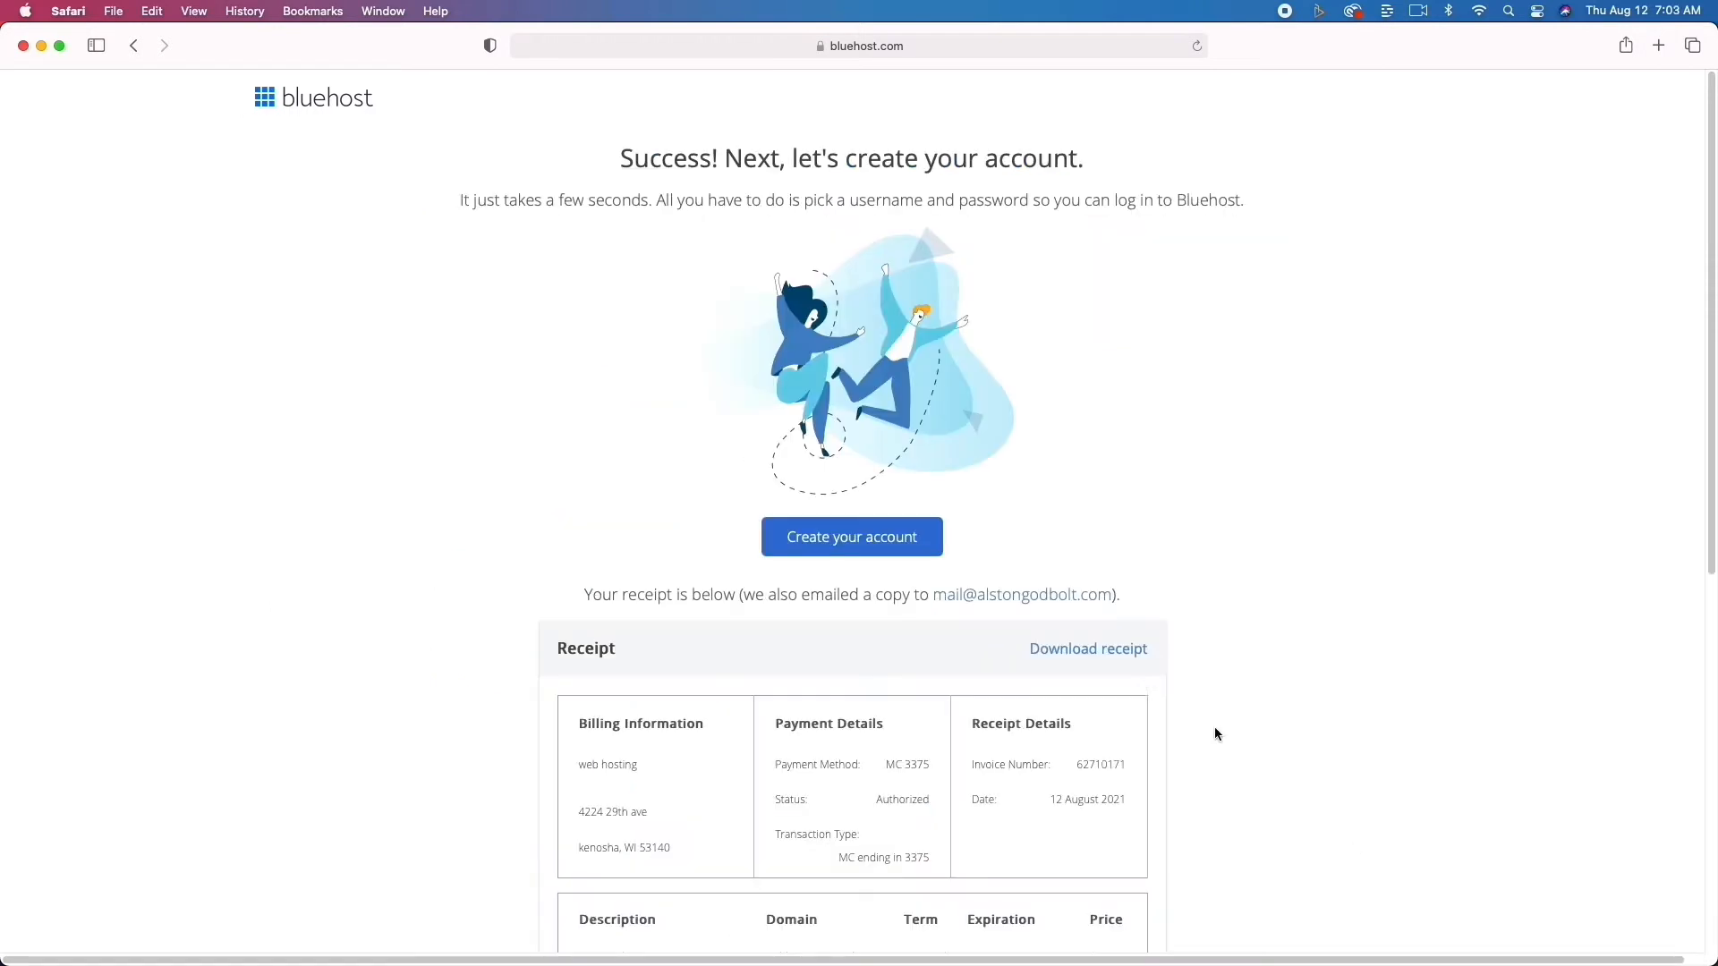
Create the Bluehost account by entering and retyping a new account password and agreeing to the Privacy Policy and Terms of Service.
{"action": "left_click", "coordinate": [852, 537]}
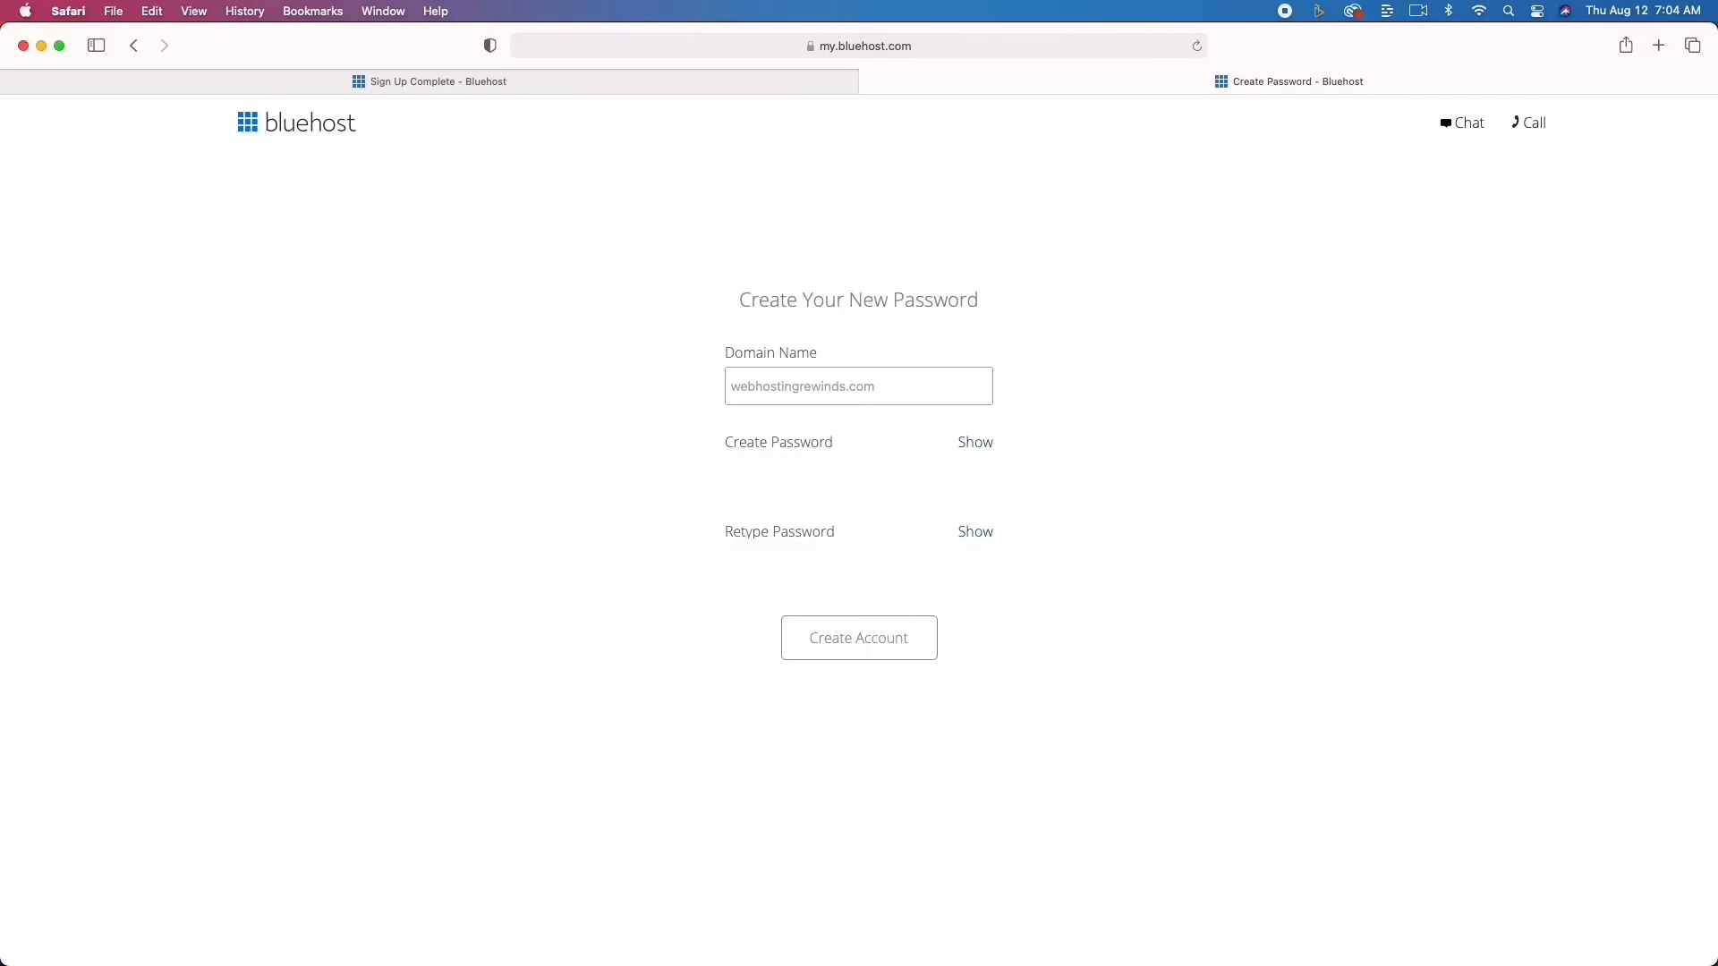
{"action": "left_click", "coordinate": [859, 475]}
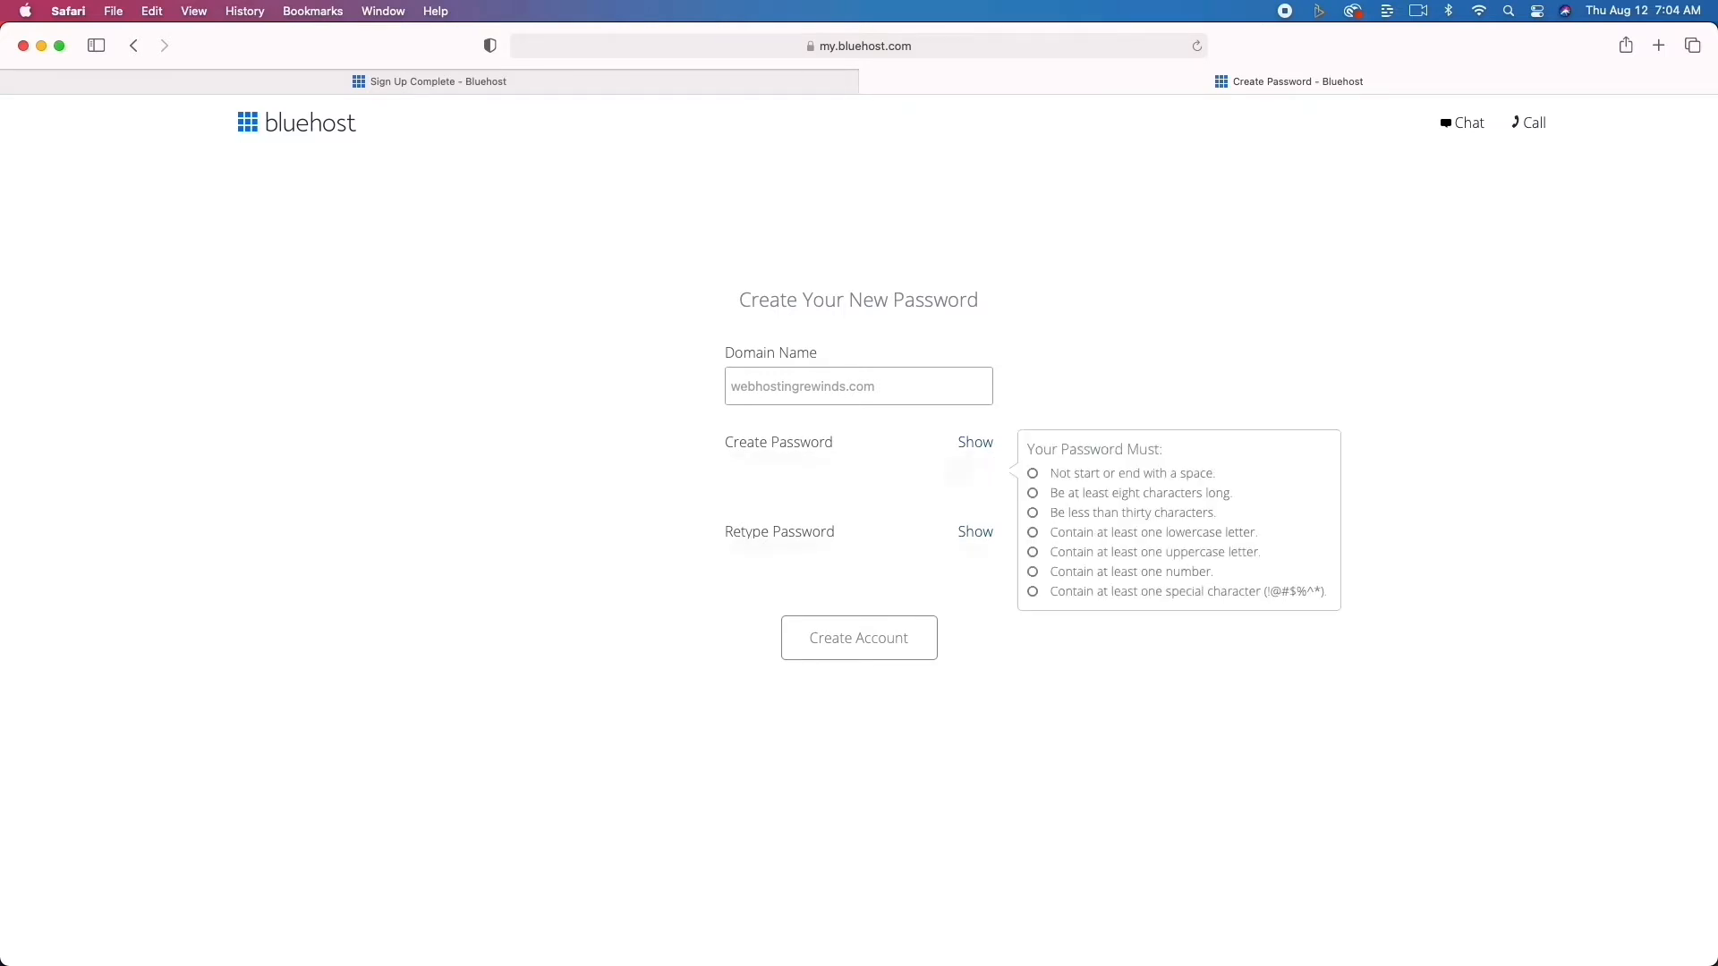
{"action": "type", "text": "********"}
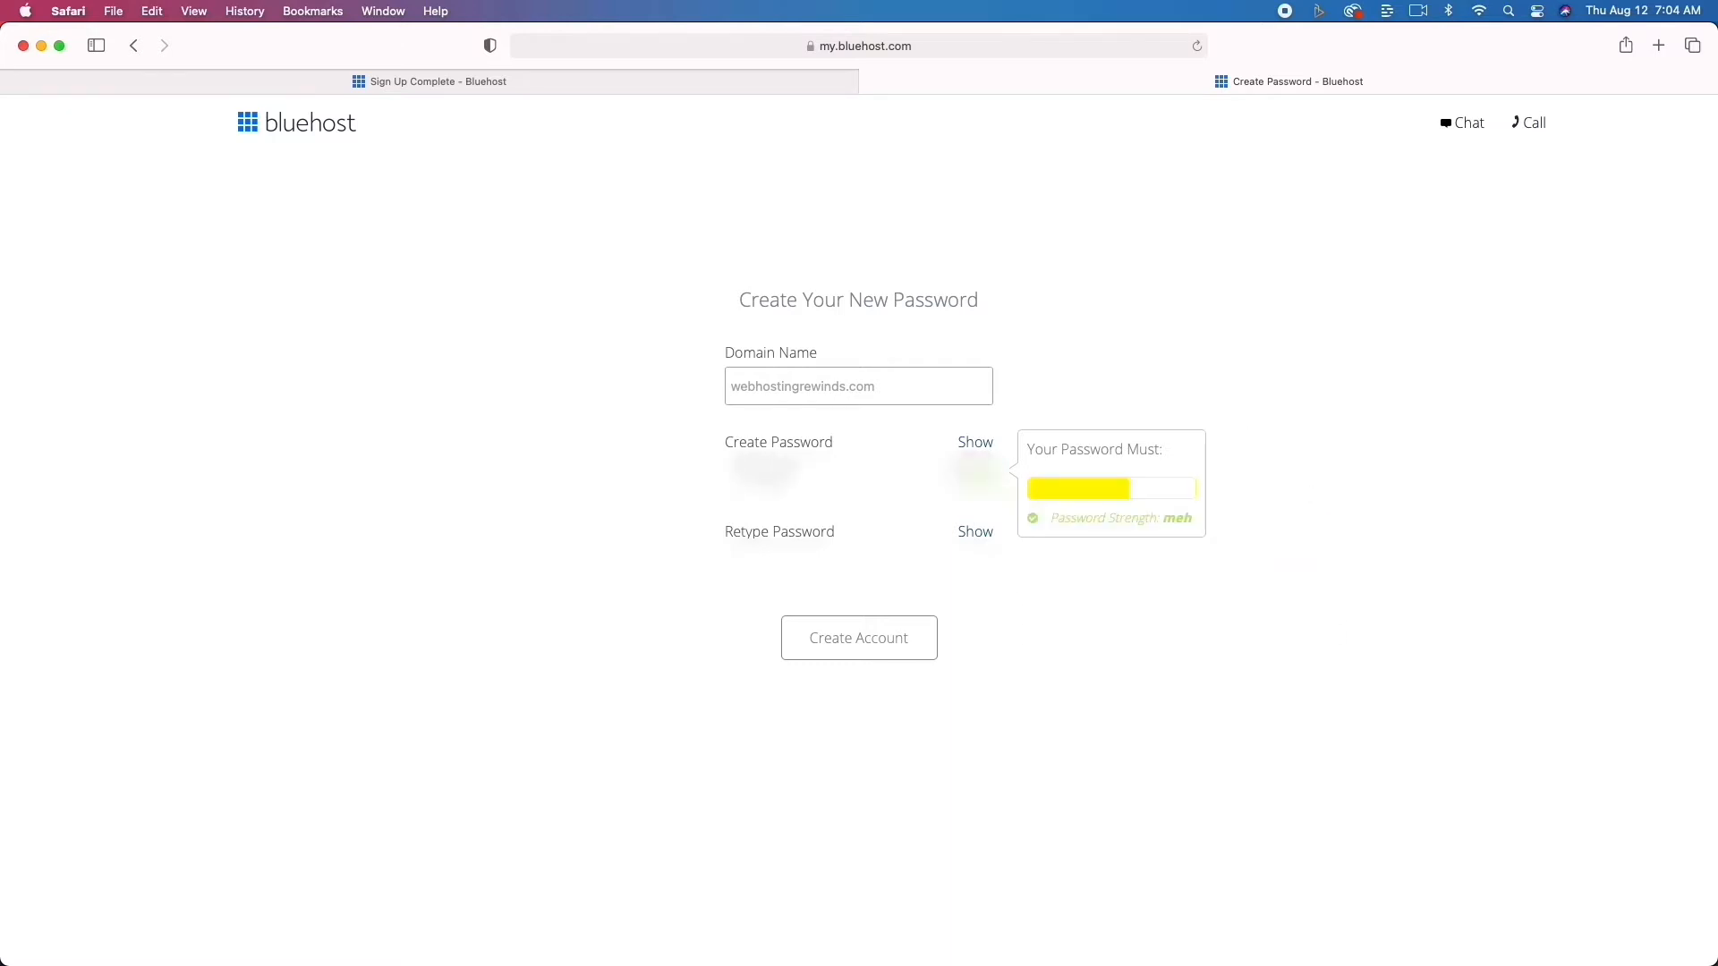
{"action": "key", "text": "Tab"}
{"action": "type", "text": "********"}
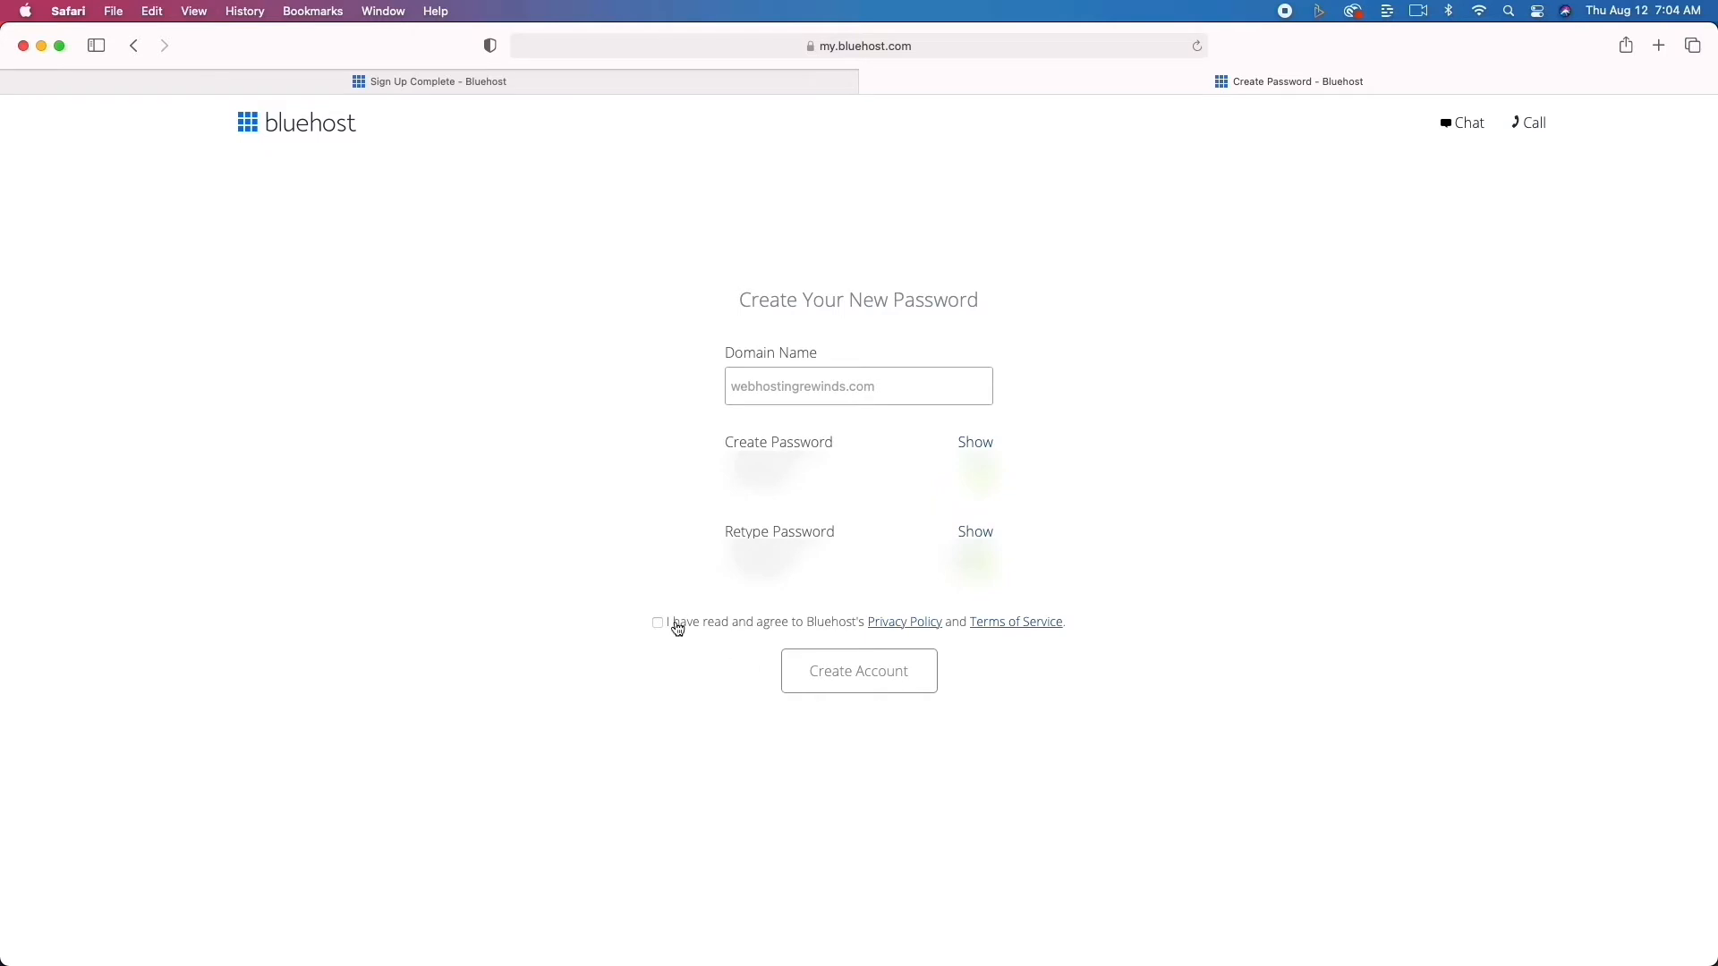
{"action": "left_click", "coordinate": [657, 623]}
{"action": "left_click", "coordinate": [859, 687]}
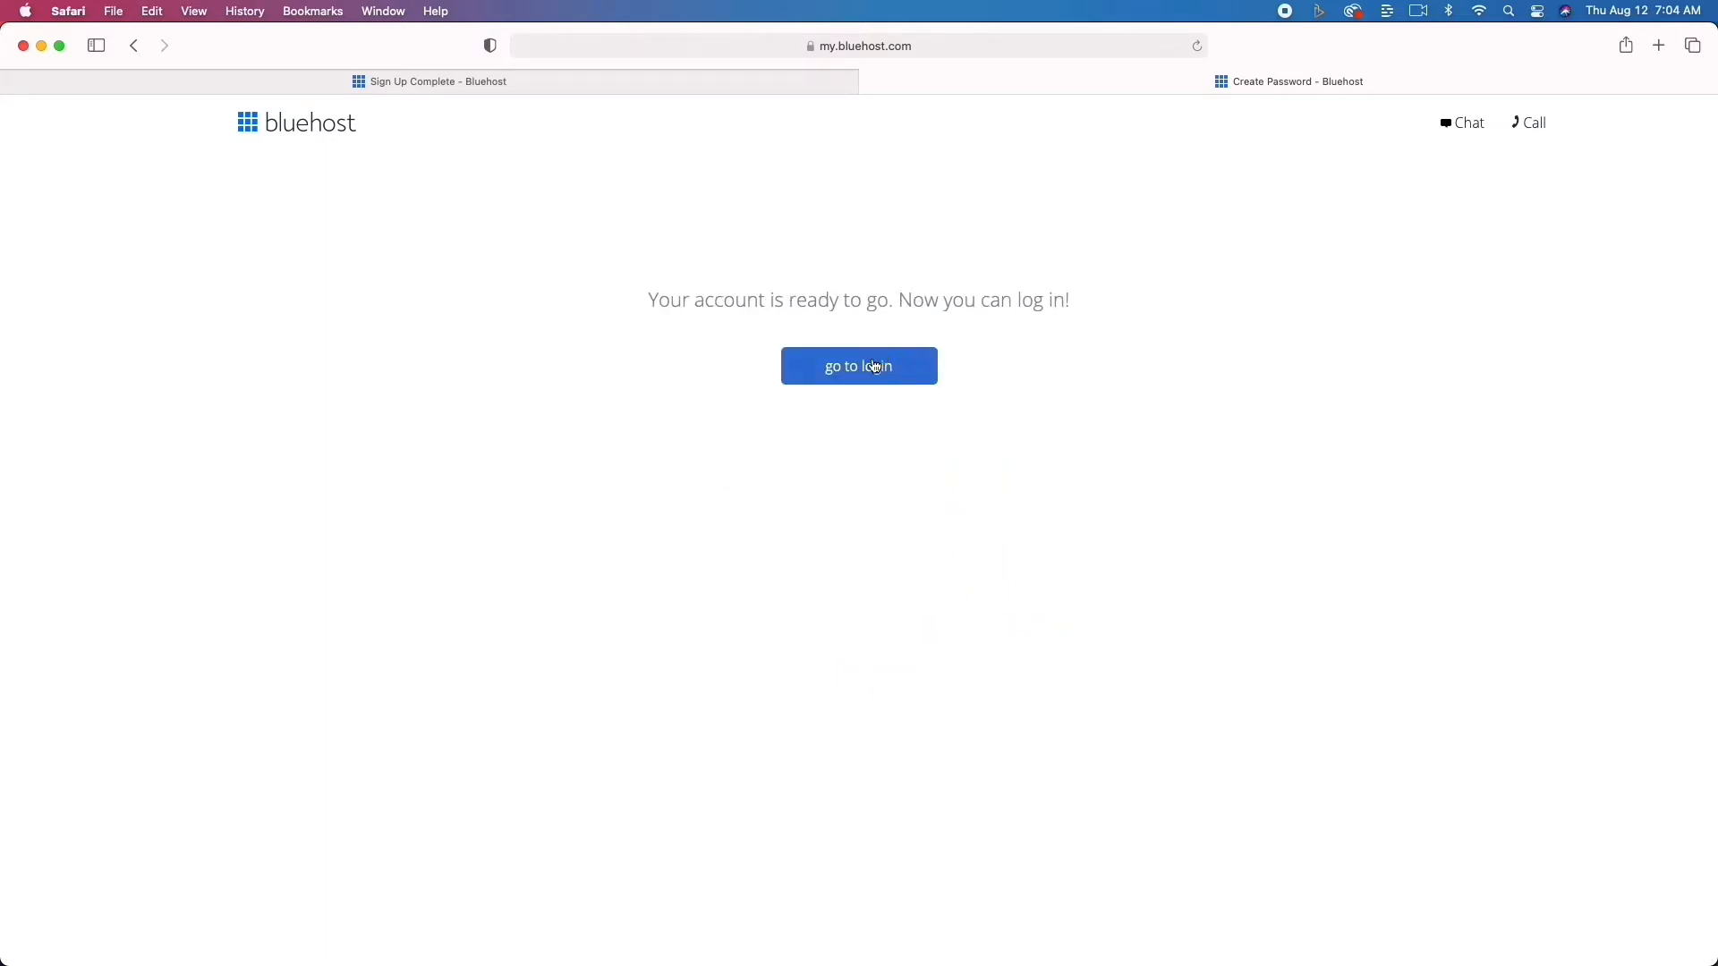
Log in to the hosting account for webhostingrewinds.com with the account password.
{"action": "left_click", "coordinate": [865, 369]}
{"action": "left_click", "coordinate": [885, 614]}
{"action": "left_click", "coordinate": [875, 593]}
{"action": "type", "text": "••••••••"}
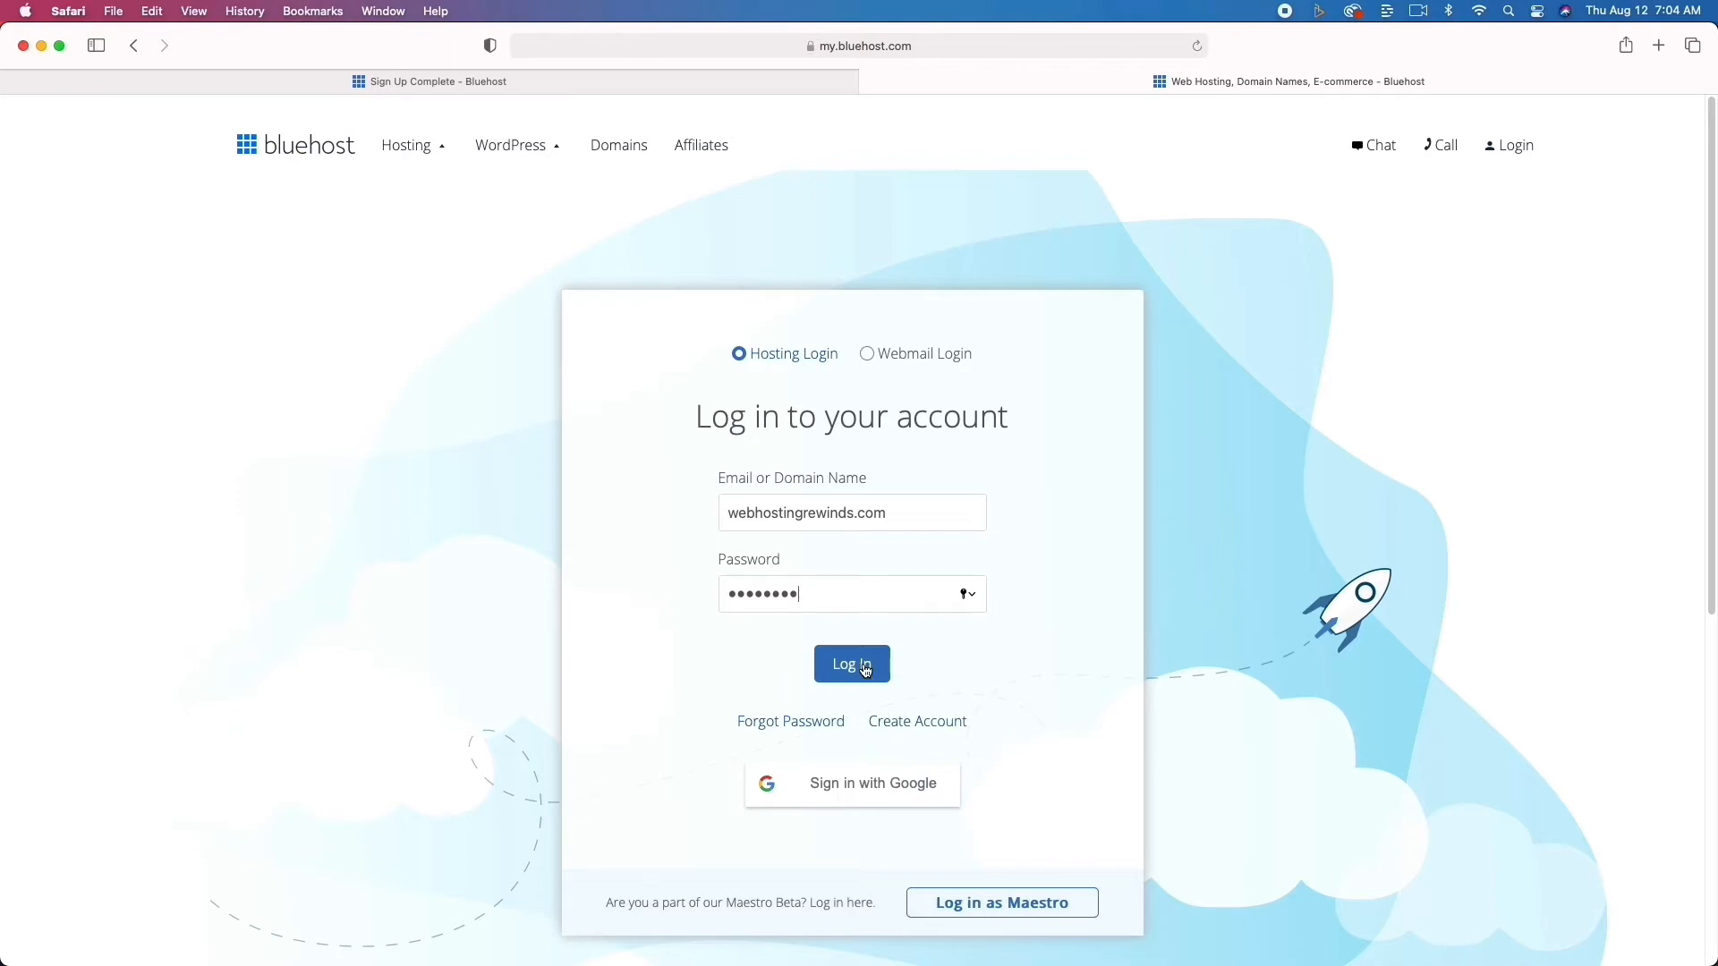
{"action": "left_click", "coordinate": [864, 668]}
Start the site setup with "No help needed", skipping the questions about the kind of site and comfort with creating websites.
{"action": "left_click", "coordinate": [902, 614]}
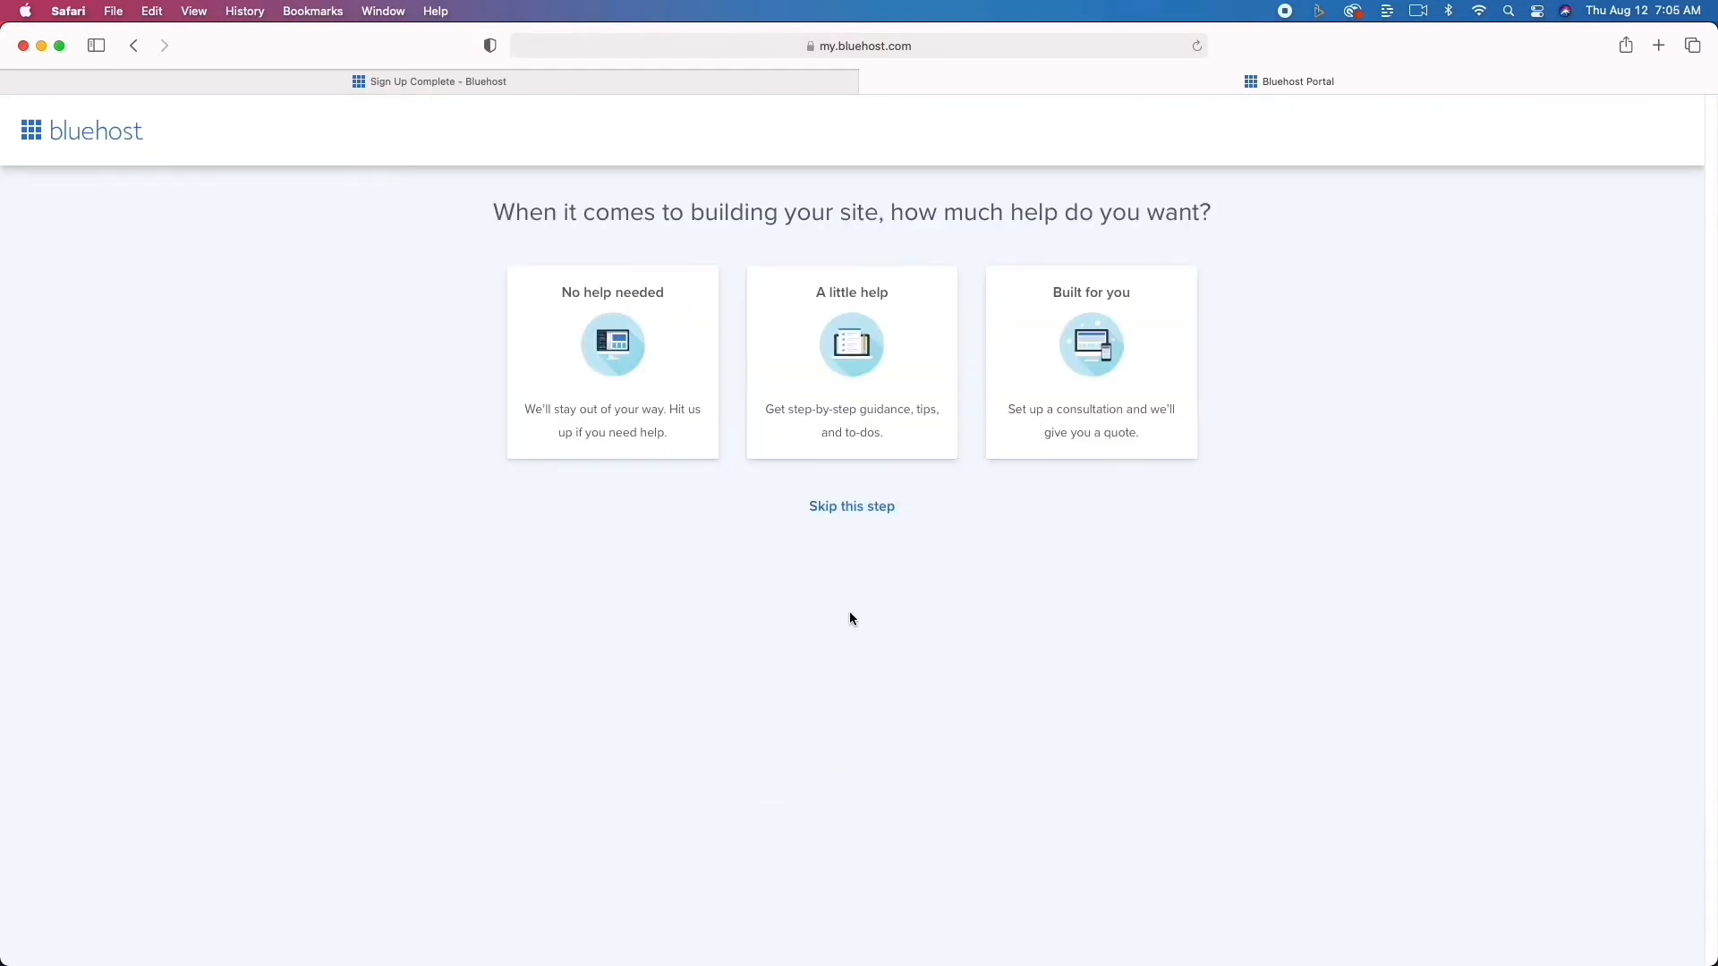
{"action": "left_click", "coordinate": [608, 359]}
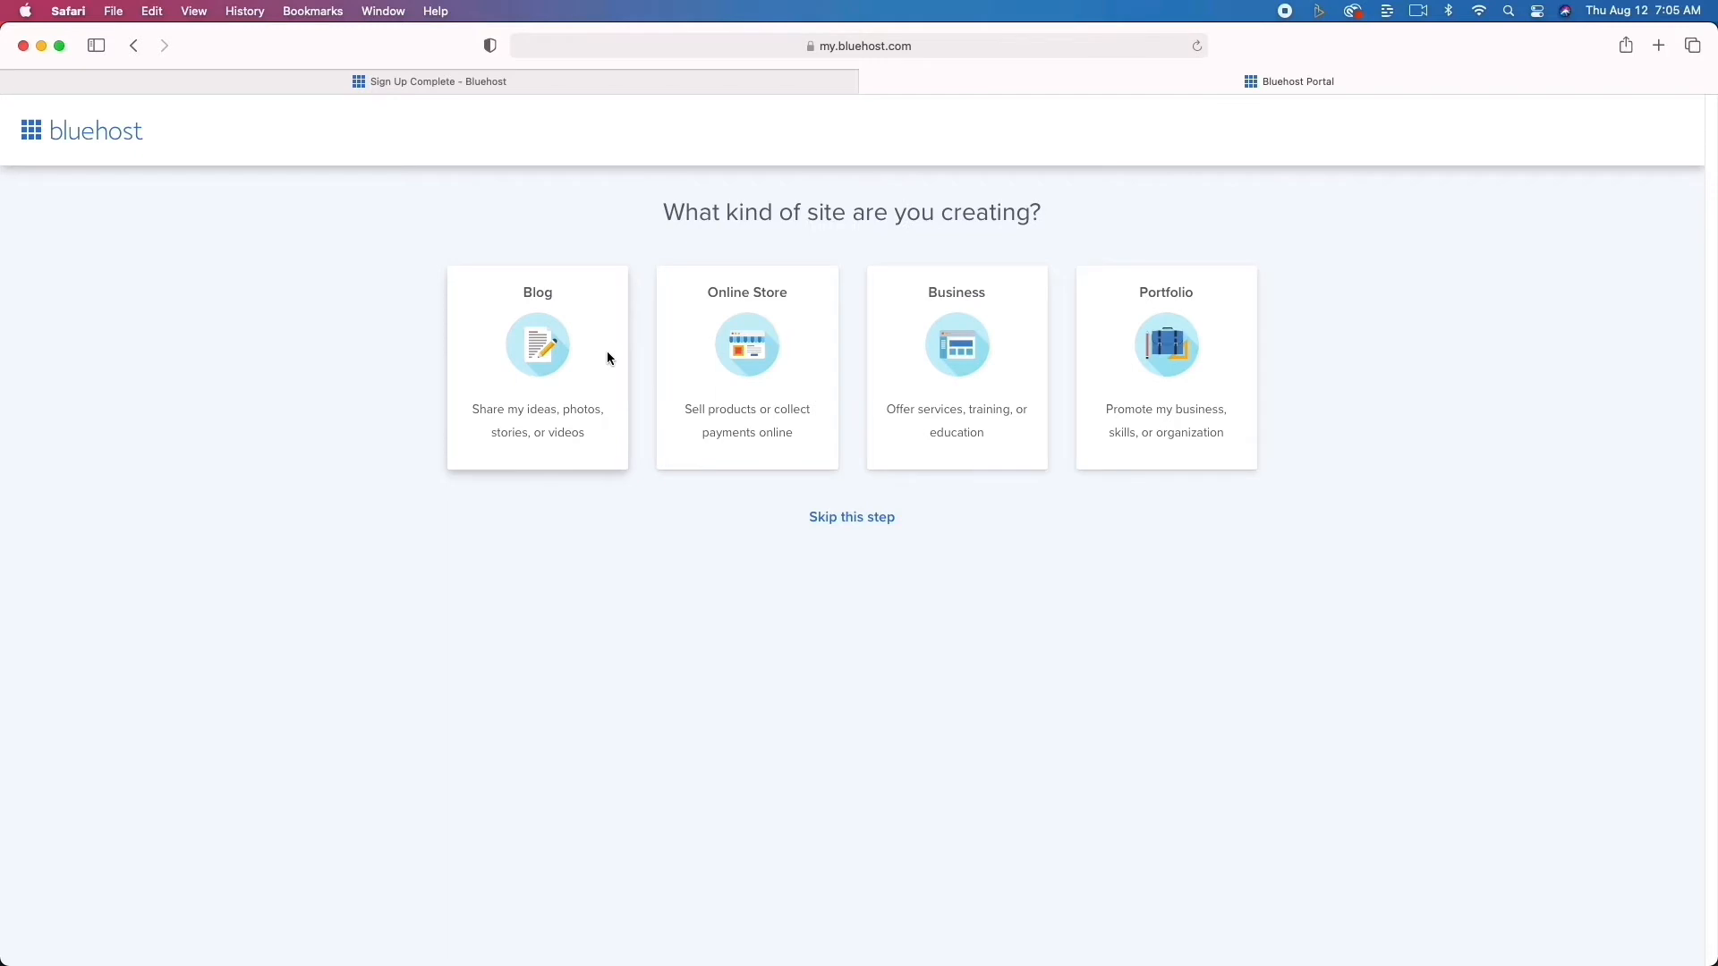
{"action": "left_click", "coordinate": [843, 517]}
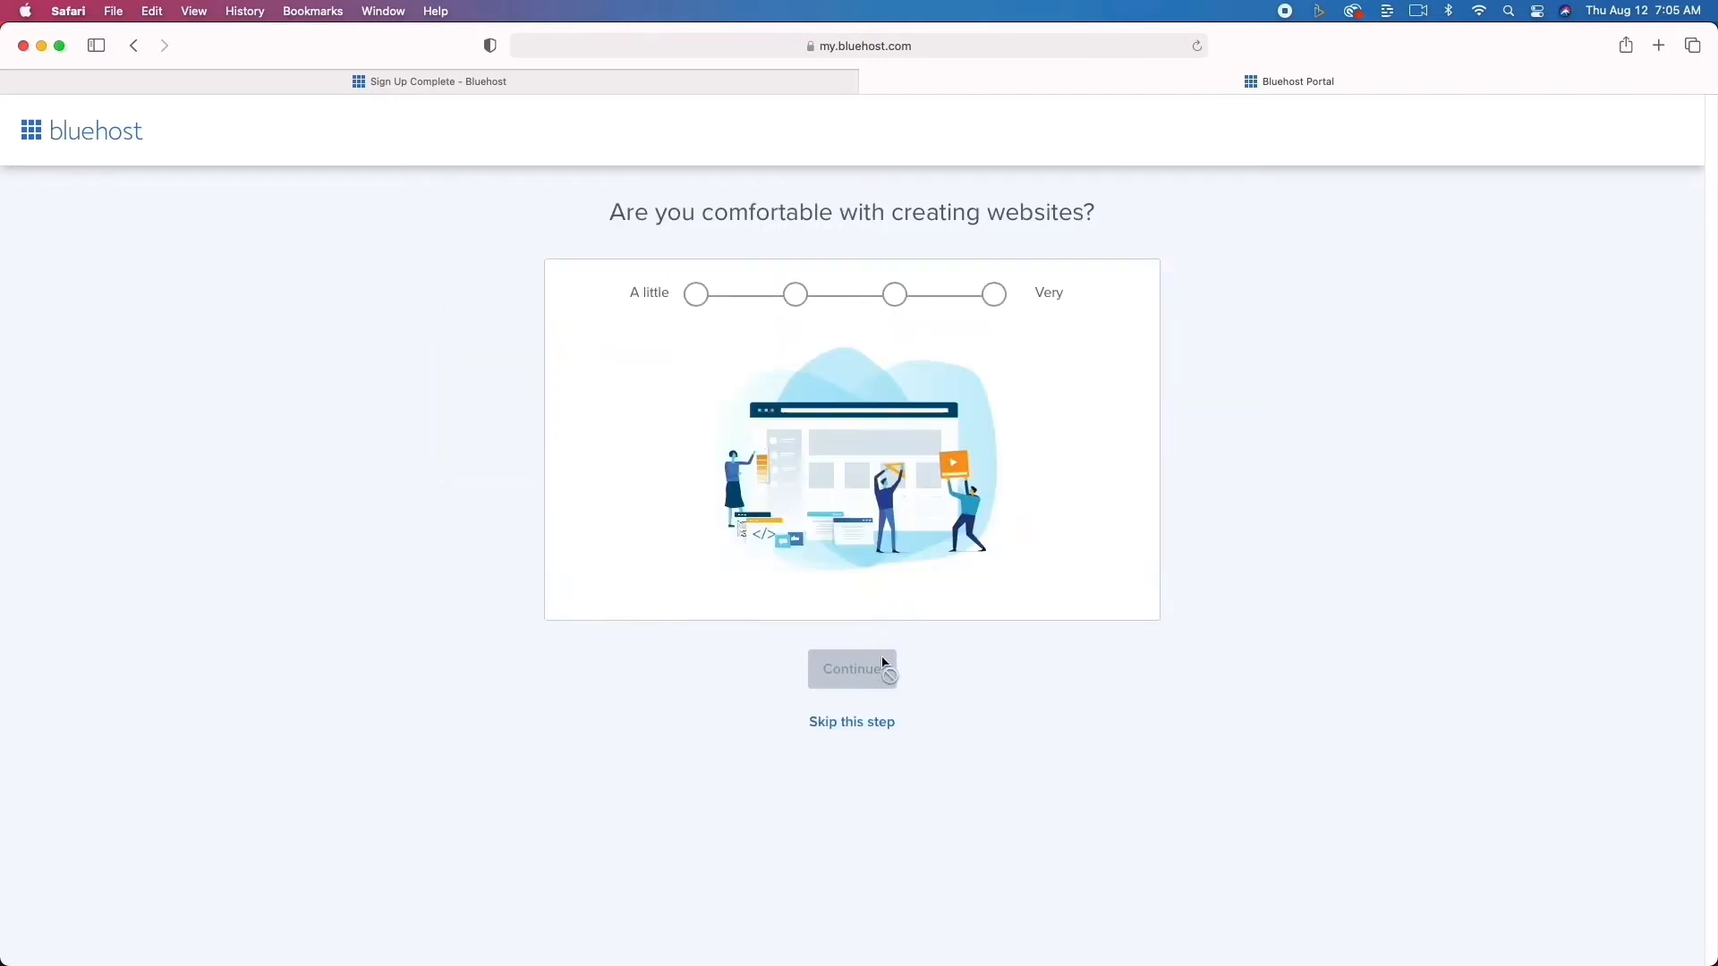
{"action": "left_click", "coordinate": [874, 723]}
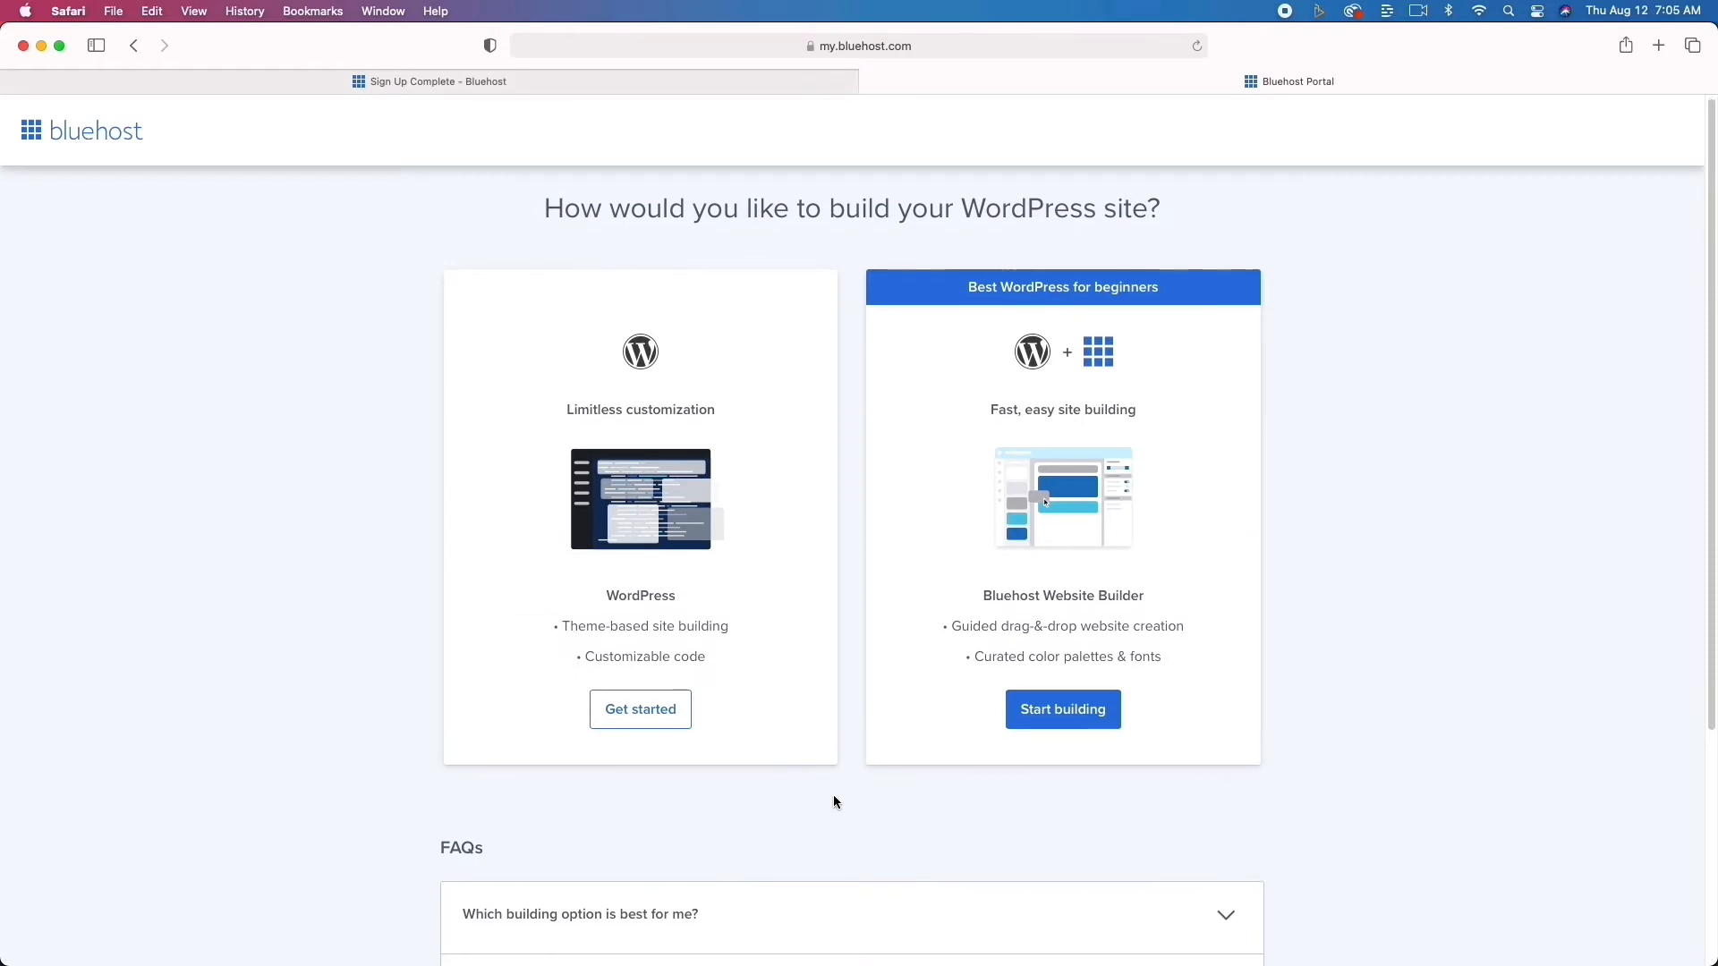
Choose WordPress with limitless customization, skip the website goals questions, and use the free Sinatra theme.
{"action": "scroll", "coordinate": [834, 798], "scroll_direction": "down", "scroll_amount": 2}
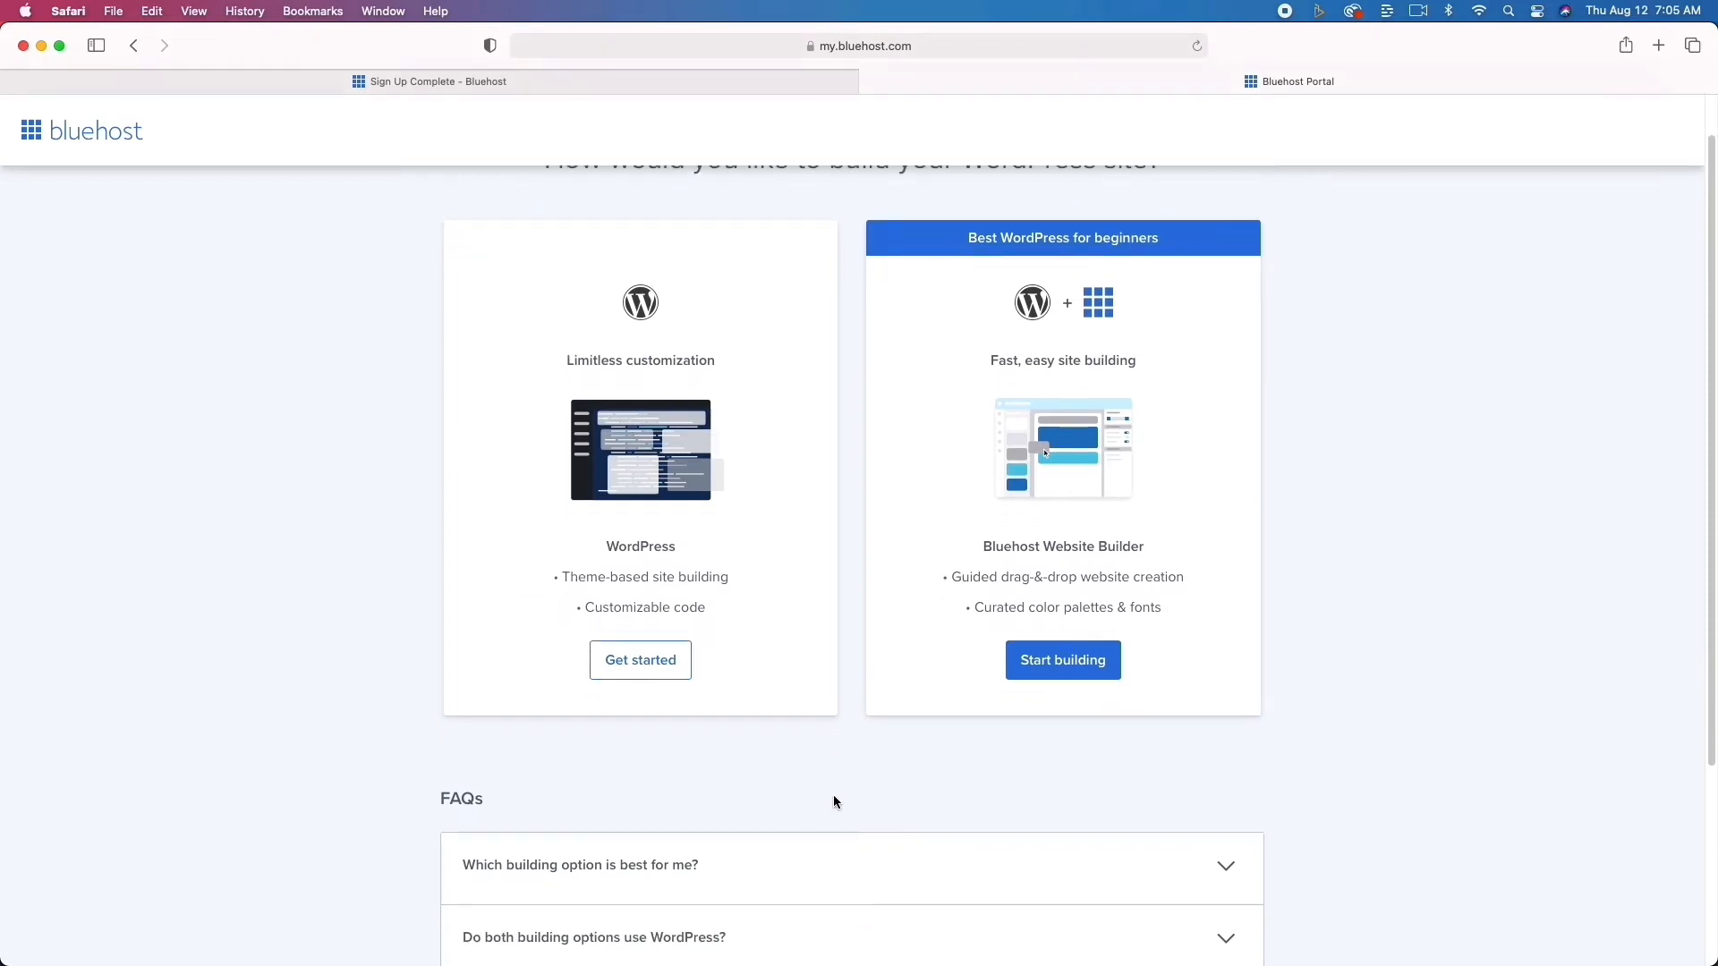
{"action": "left_click", "coordinate": [649, 661]}
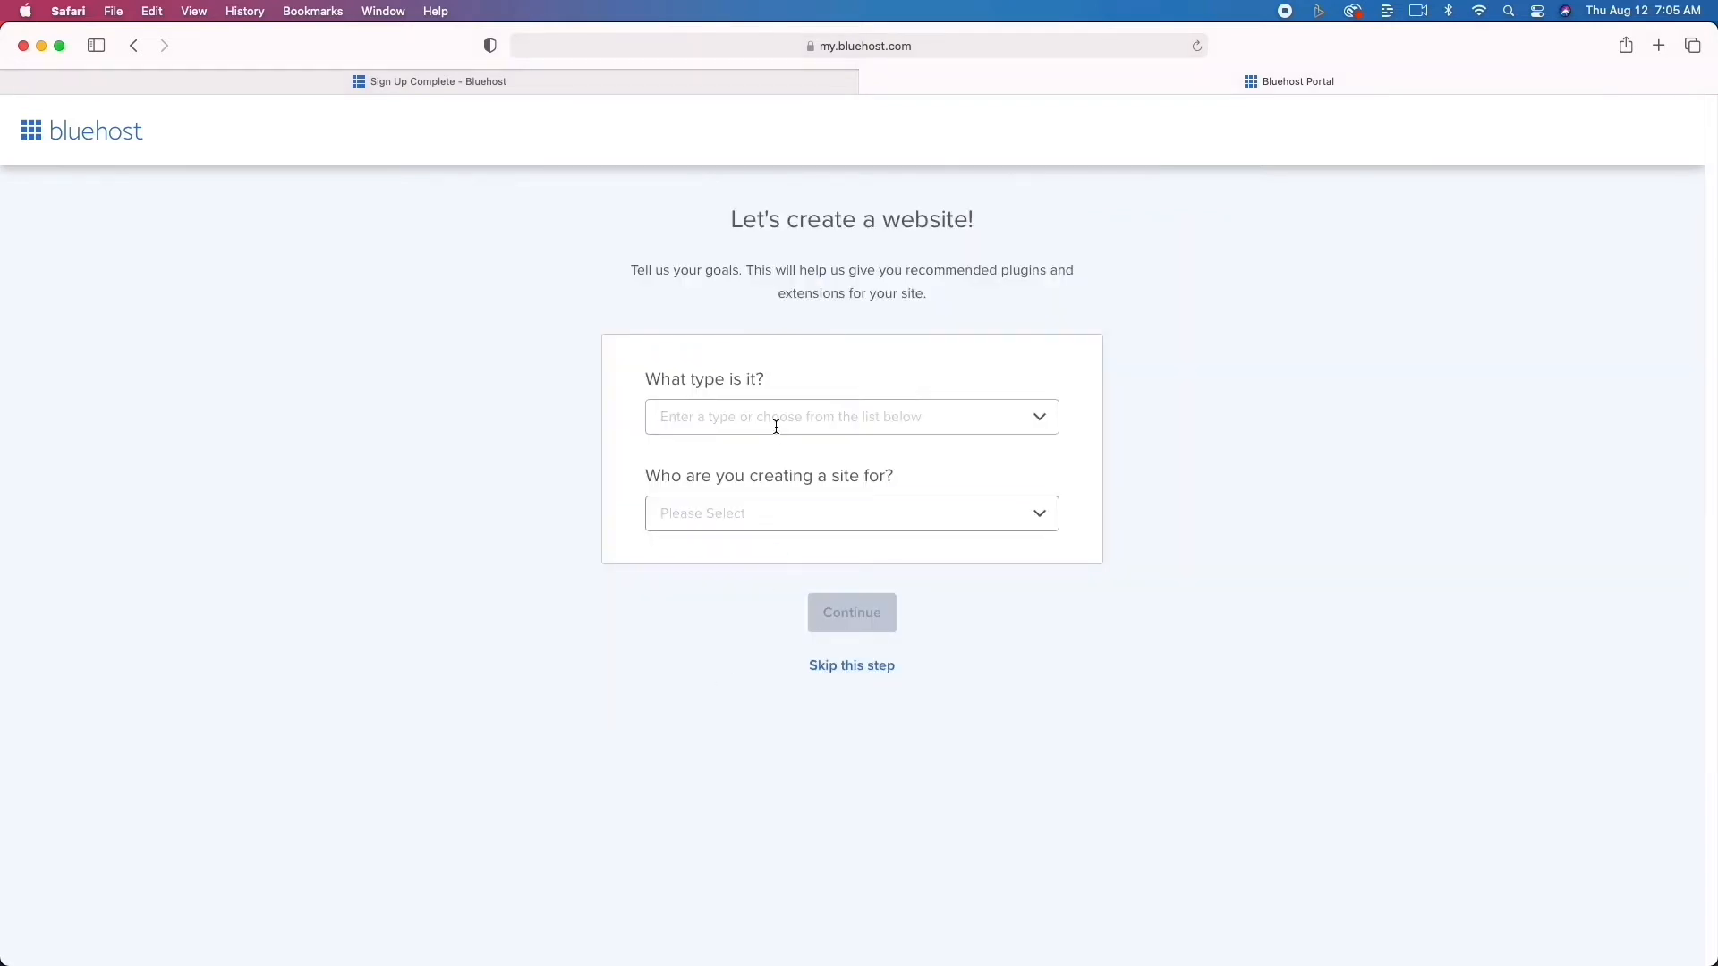
{"action": "left_click", "coordinate": [873, 666]}
{"action": "left_click", "coordinate": [868, 715]}
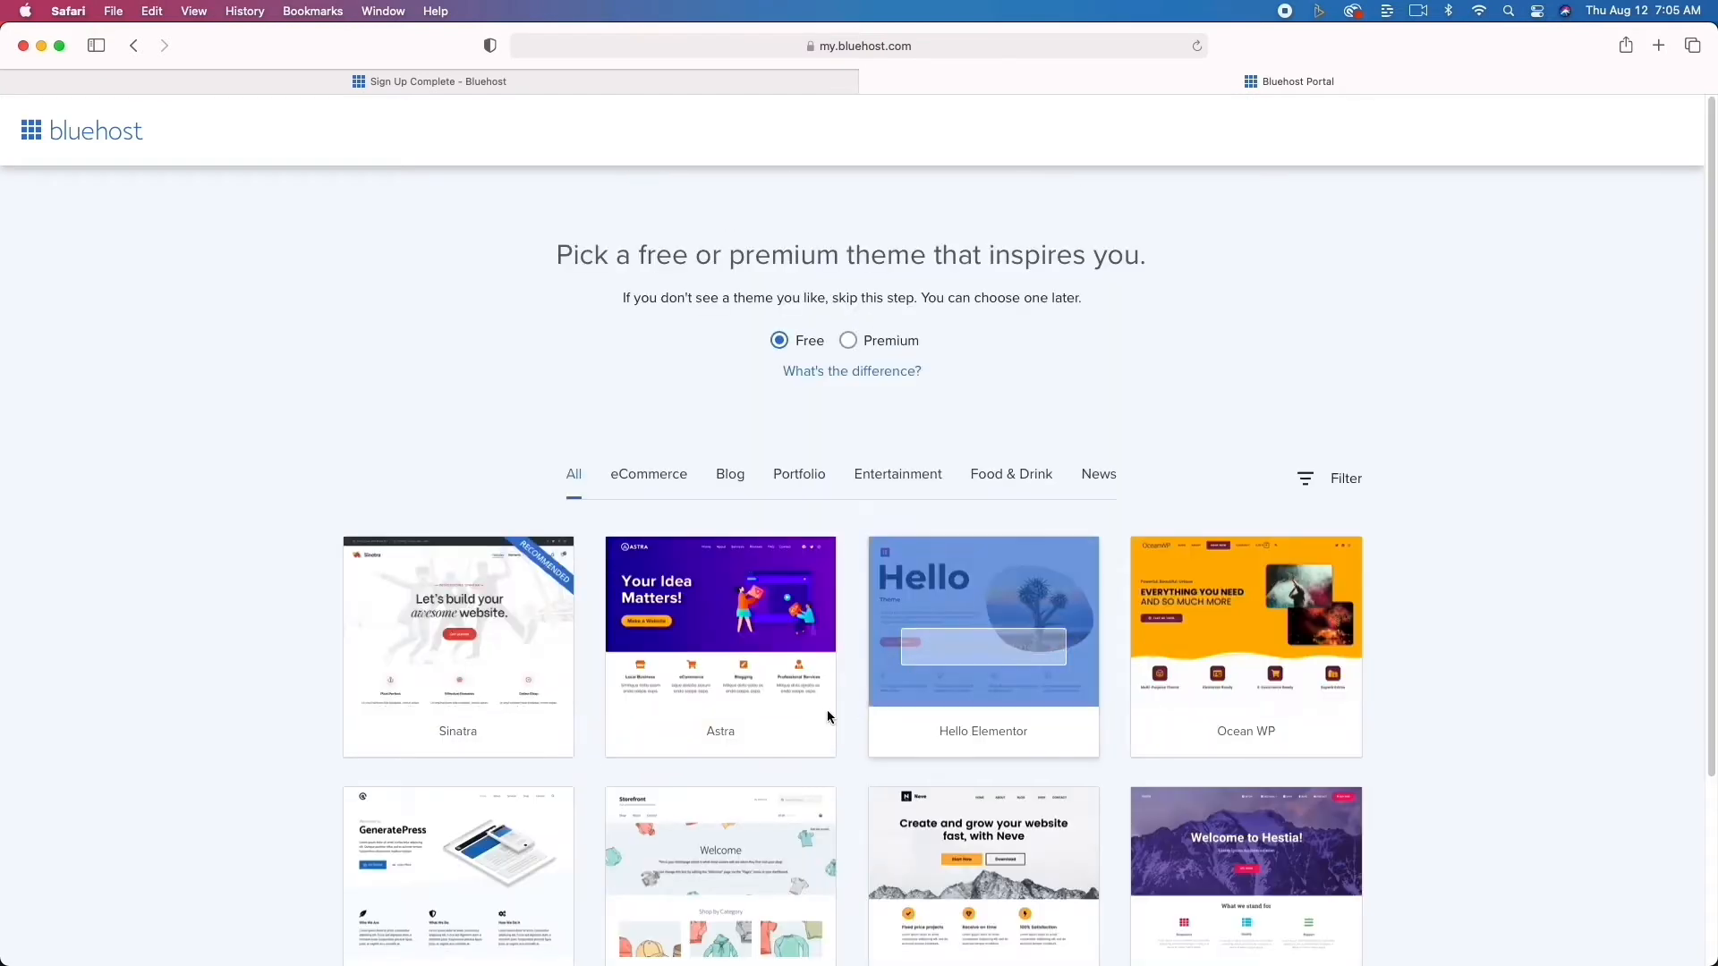
{"action": "scroll", "coordinate": [779, 743], "scroll_direction": "down", "scroll_amount": 4}
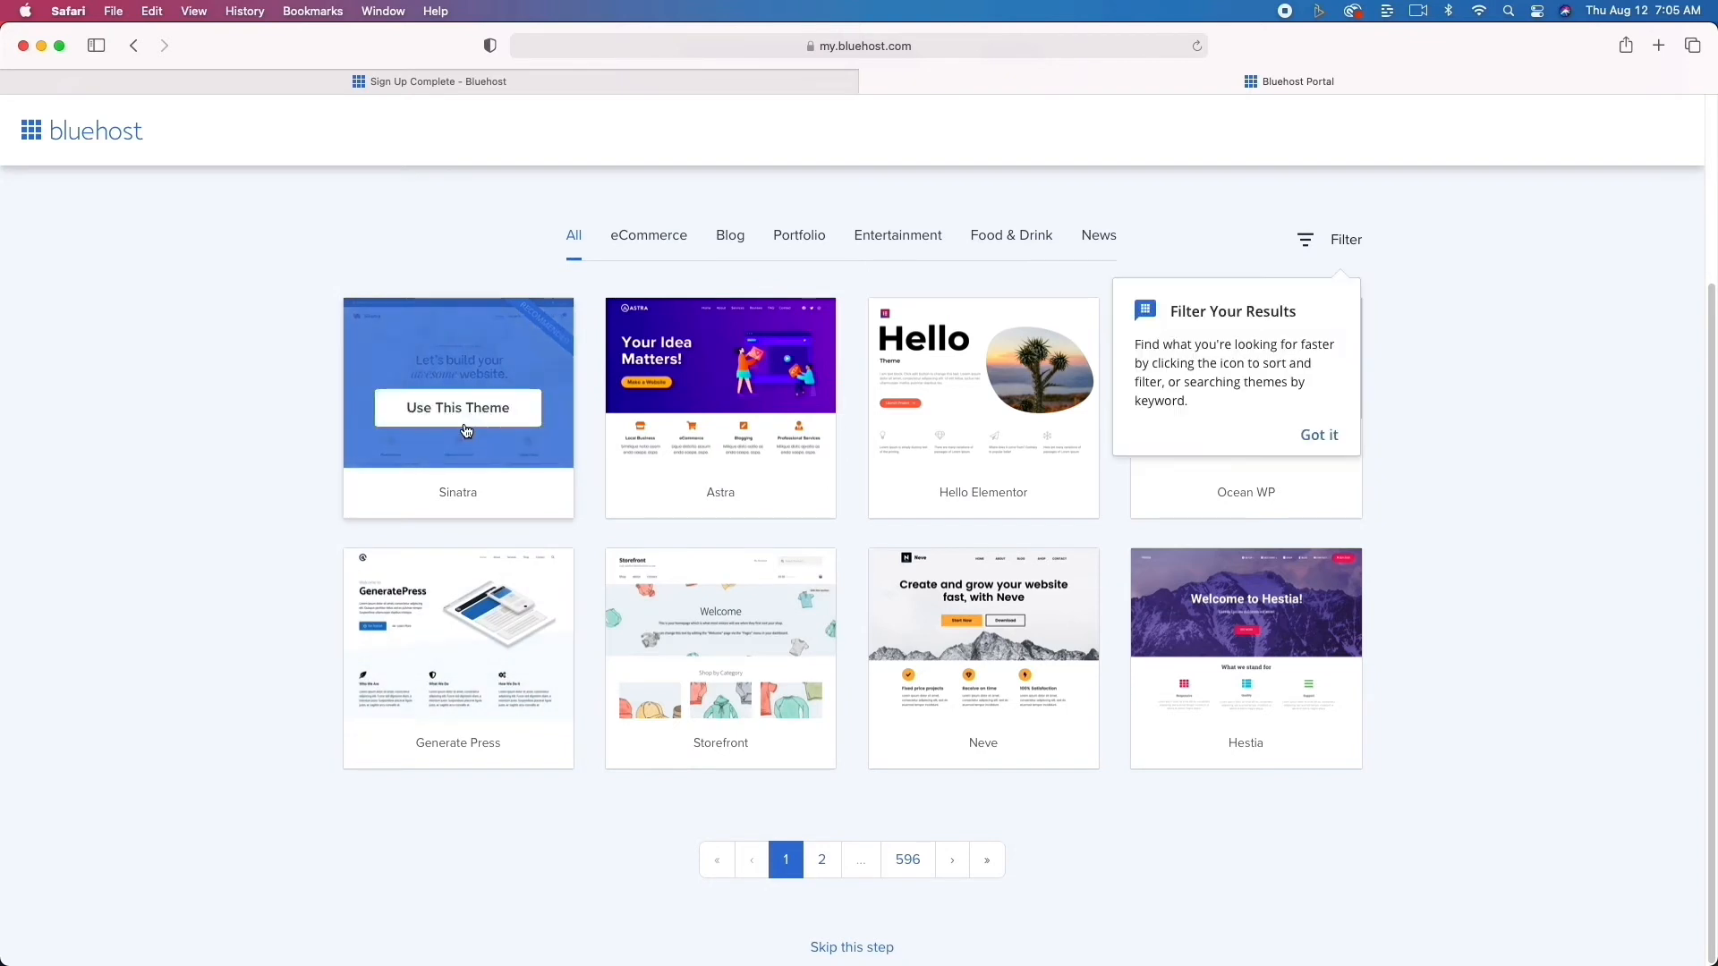
{"action": "left_click", "coordinate": [464, 428]}
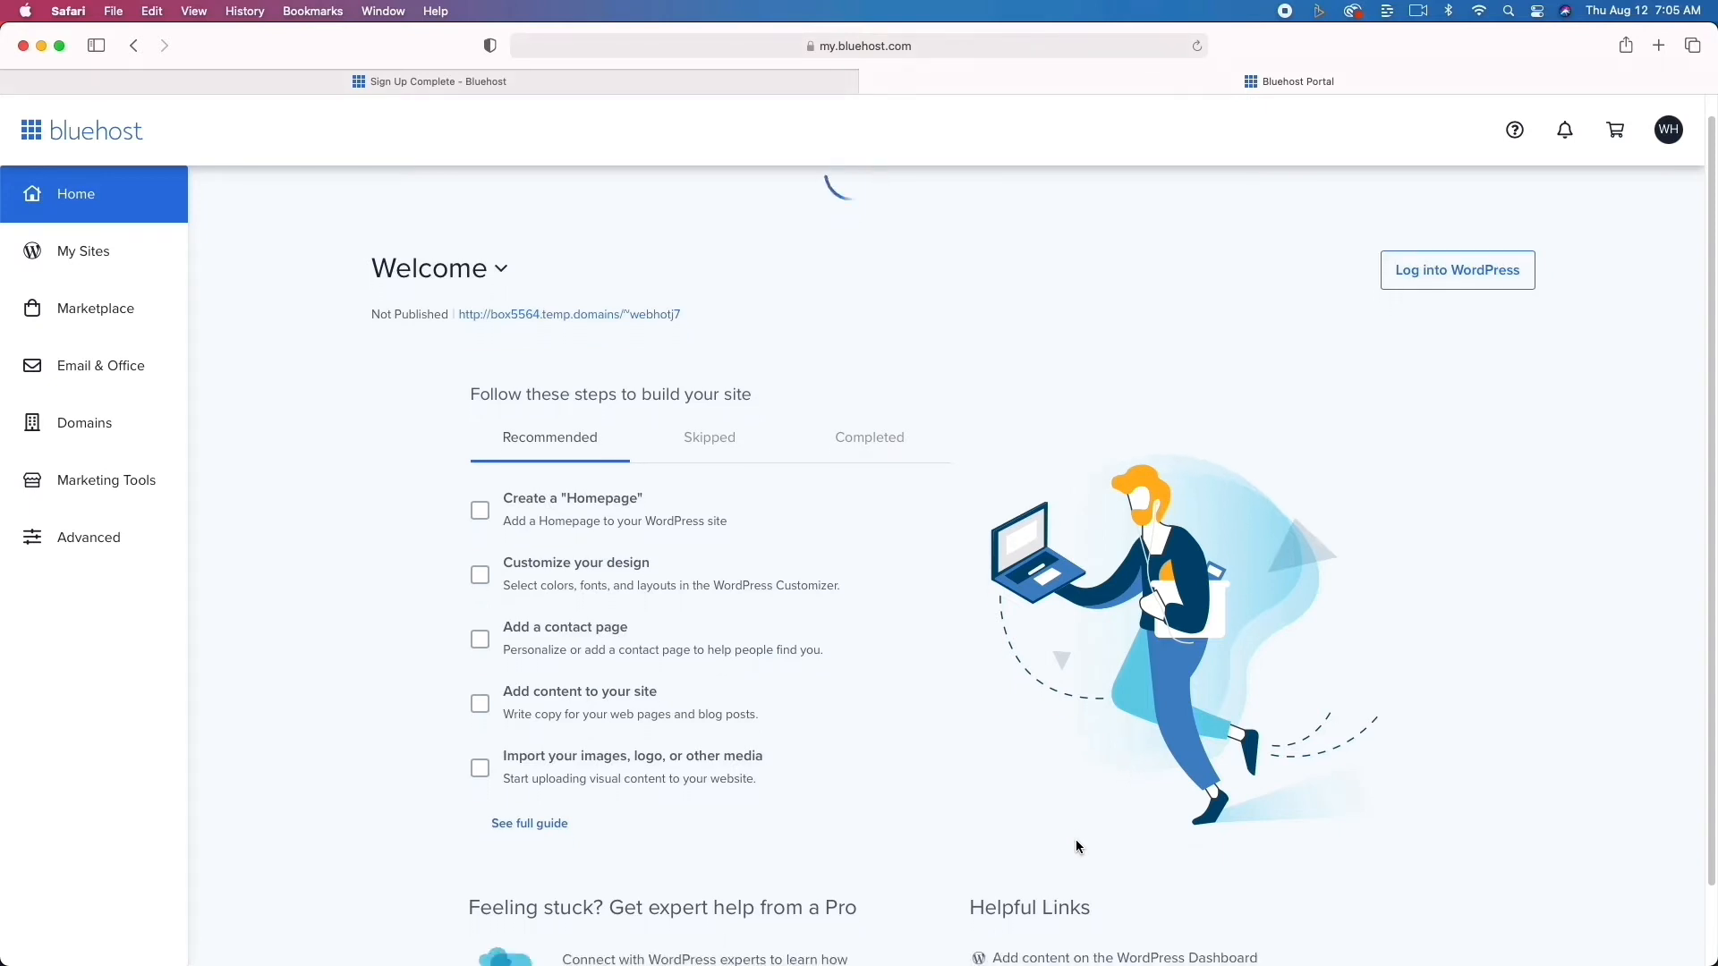
Log into WordPress from the Bluehost portal, and look at the site's front page and the Staging page.
{"action": "scroll", "coordinate": [1077, 846], "scroll_direction": "down", "scroll_amount": 2}
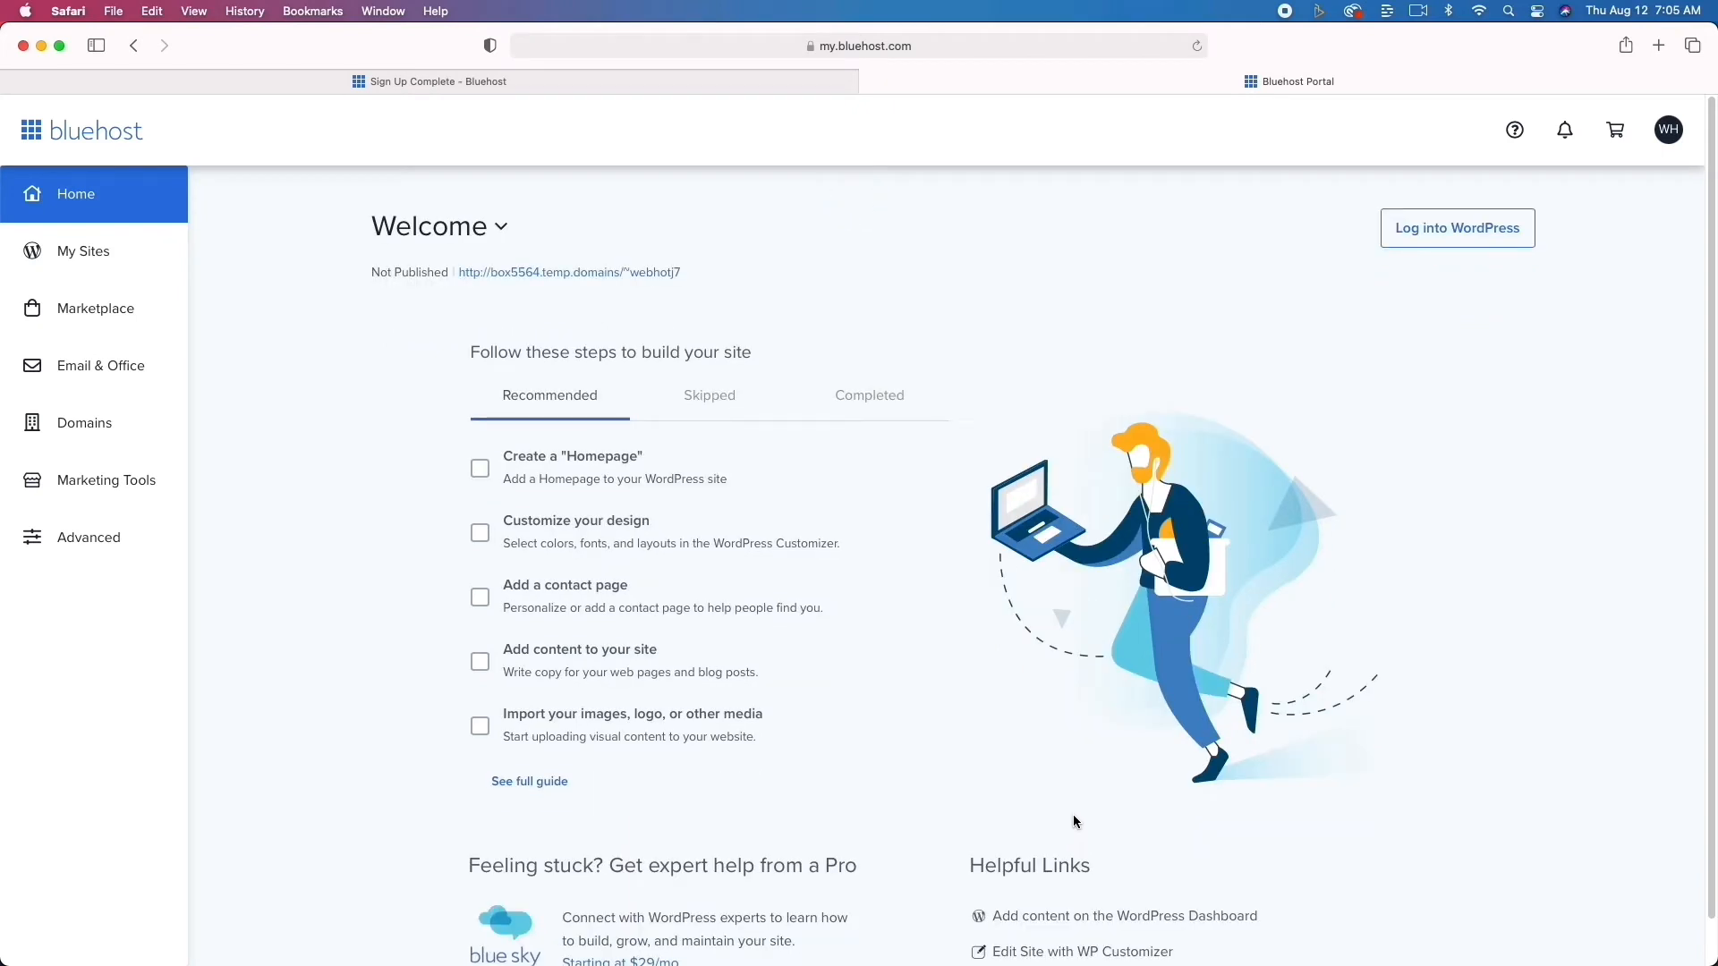
{"action": "left_click", "coordinate": [1478, 229]}
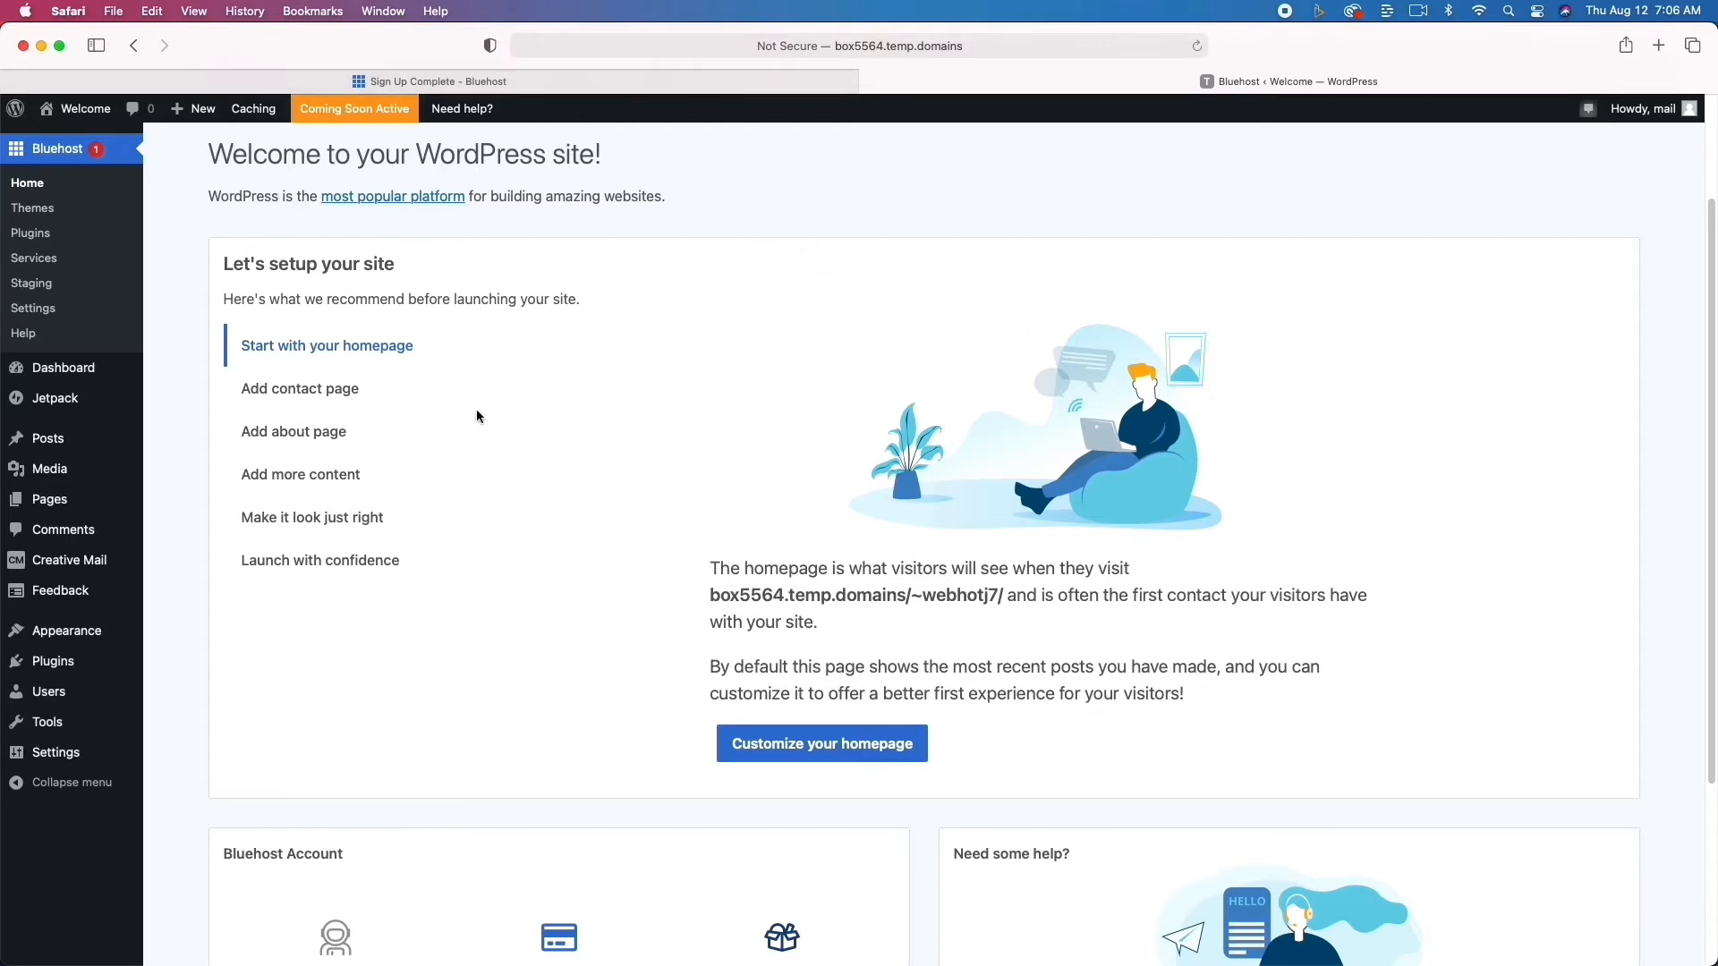
{"action": "left_click", "coordinate": [77, 115]}
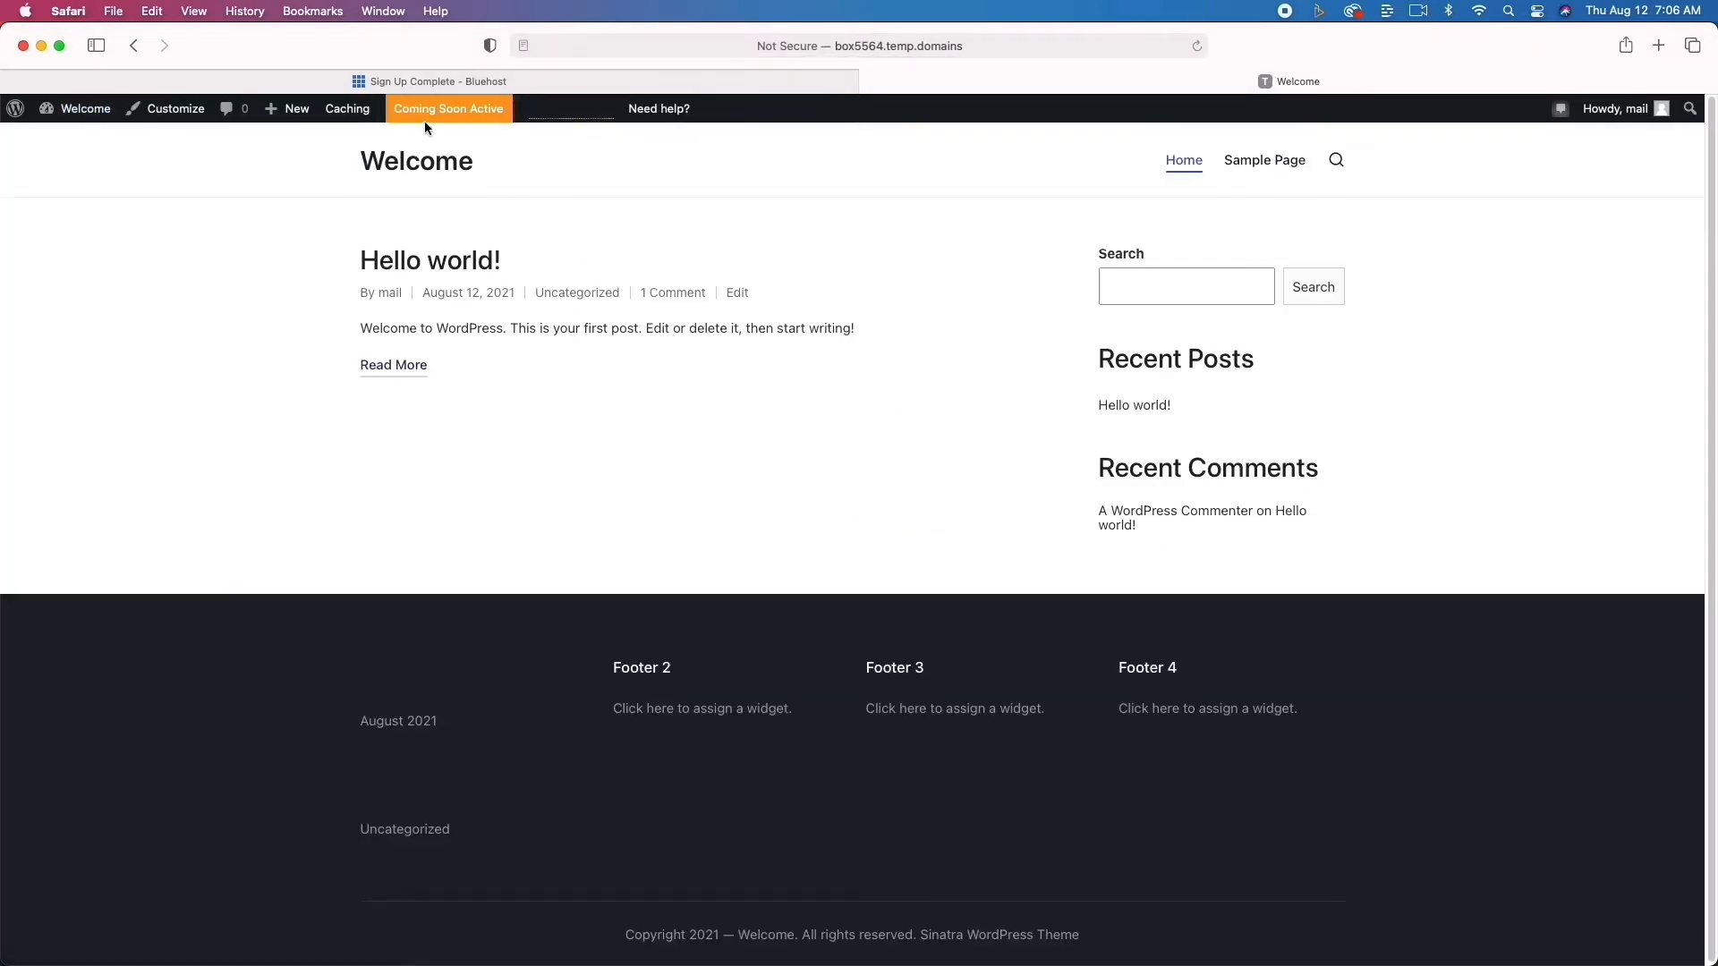
{"action": "left_click", "coordinate": [132, 46]}
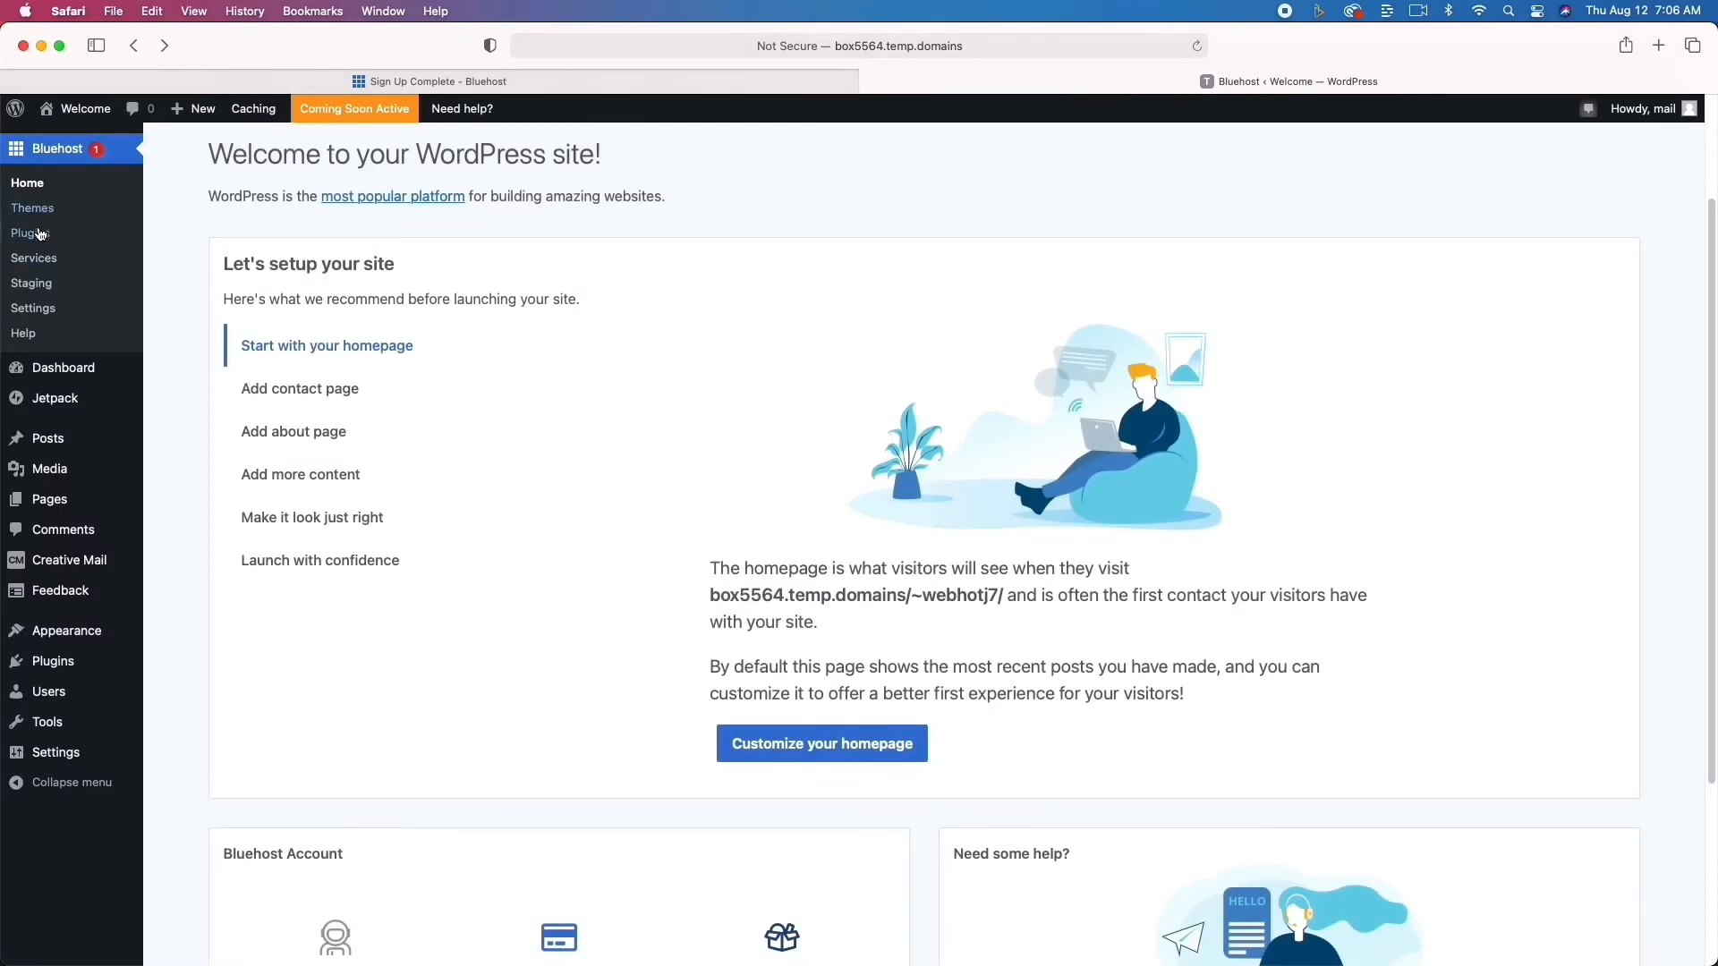
{"action": "left_click", "coordinate": [32, 283]}
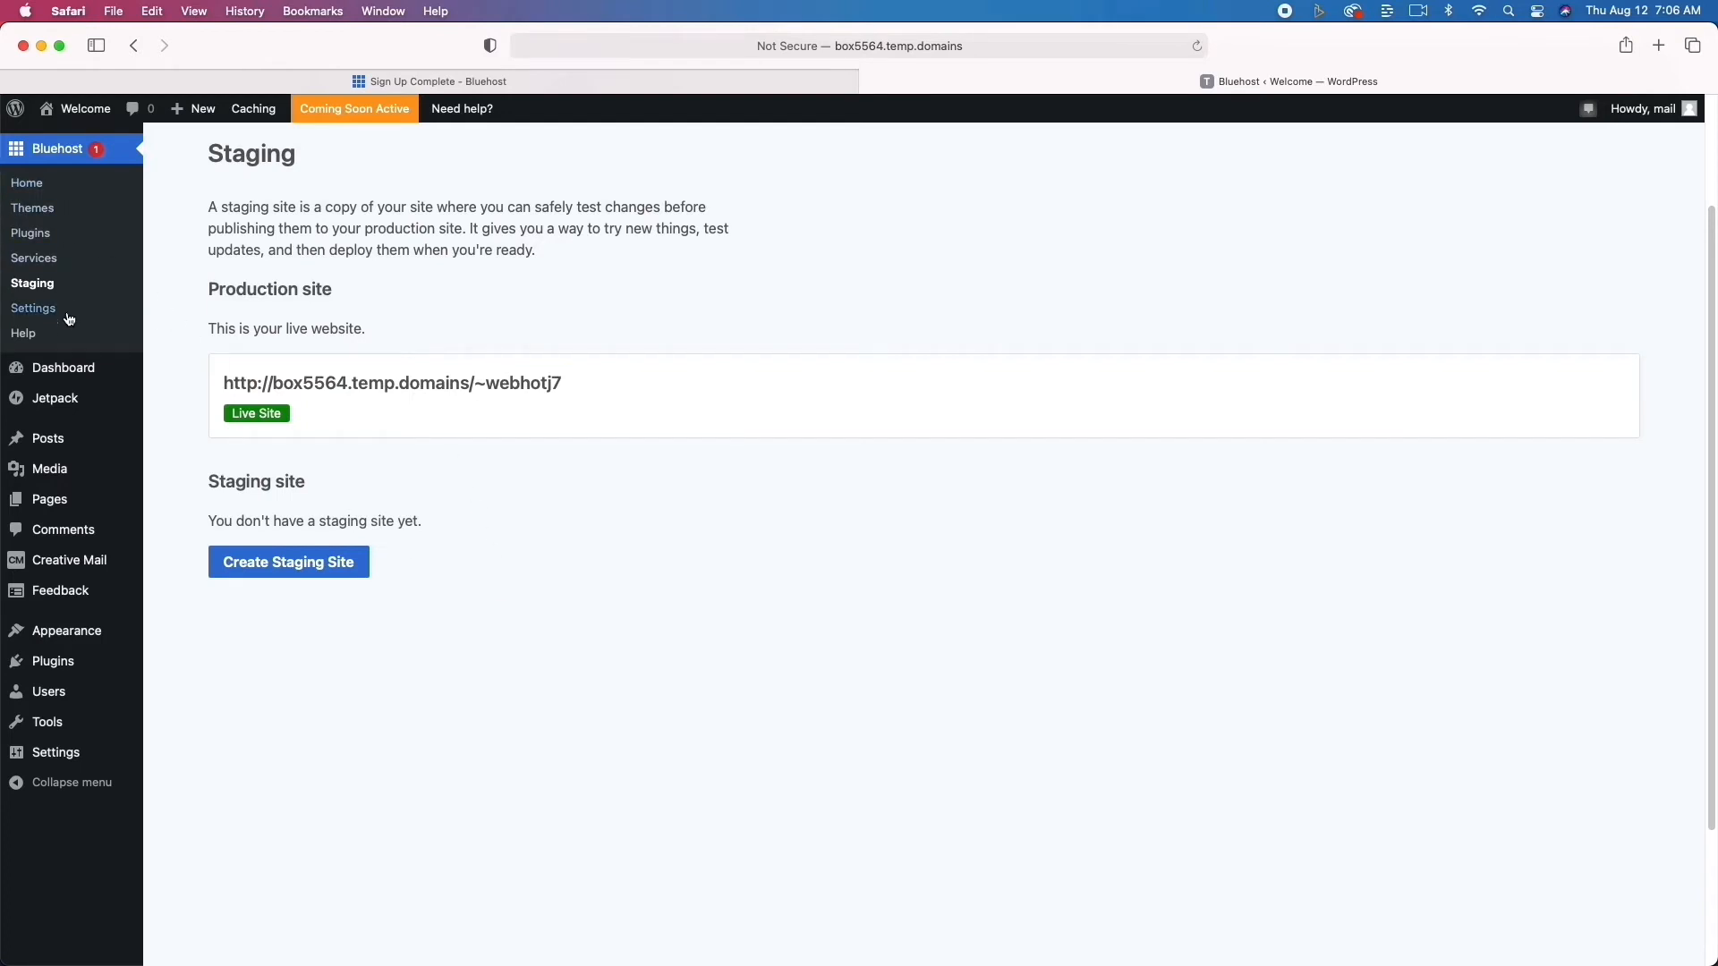
Deactivate the Bluehost and Creative Mail by Constant Contact plugins together with a bulk action.
{"action": "left_click", "coordinate": [86, 671]}
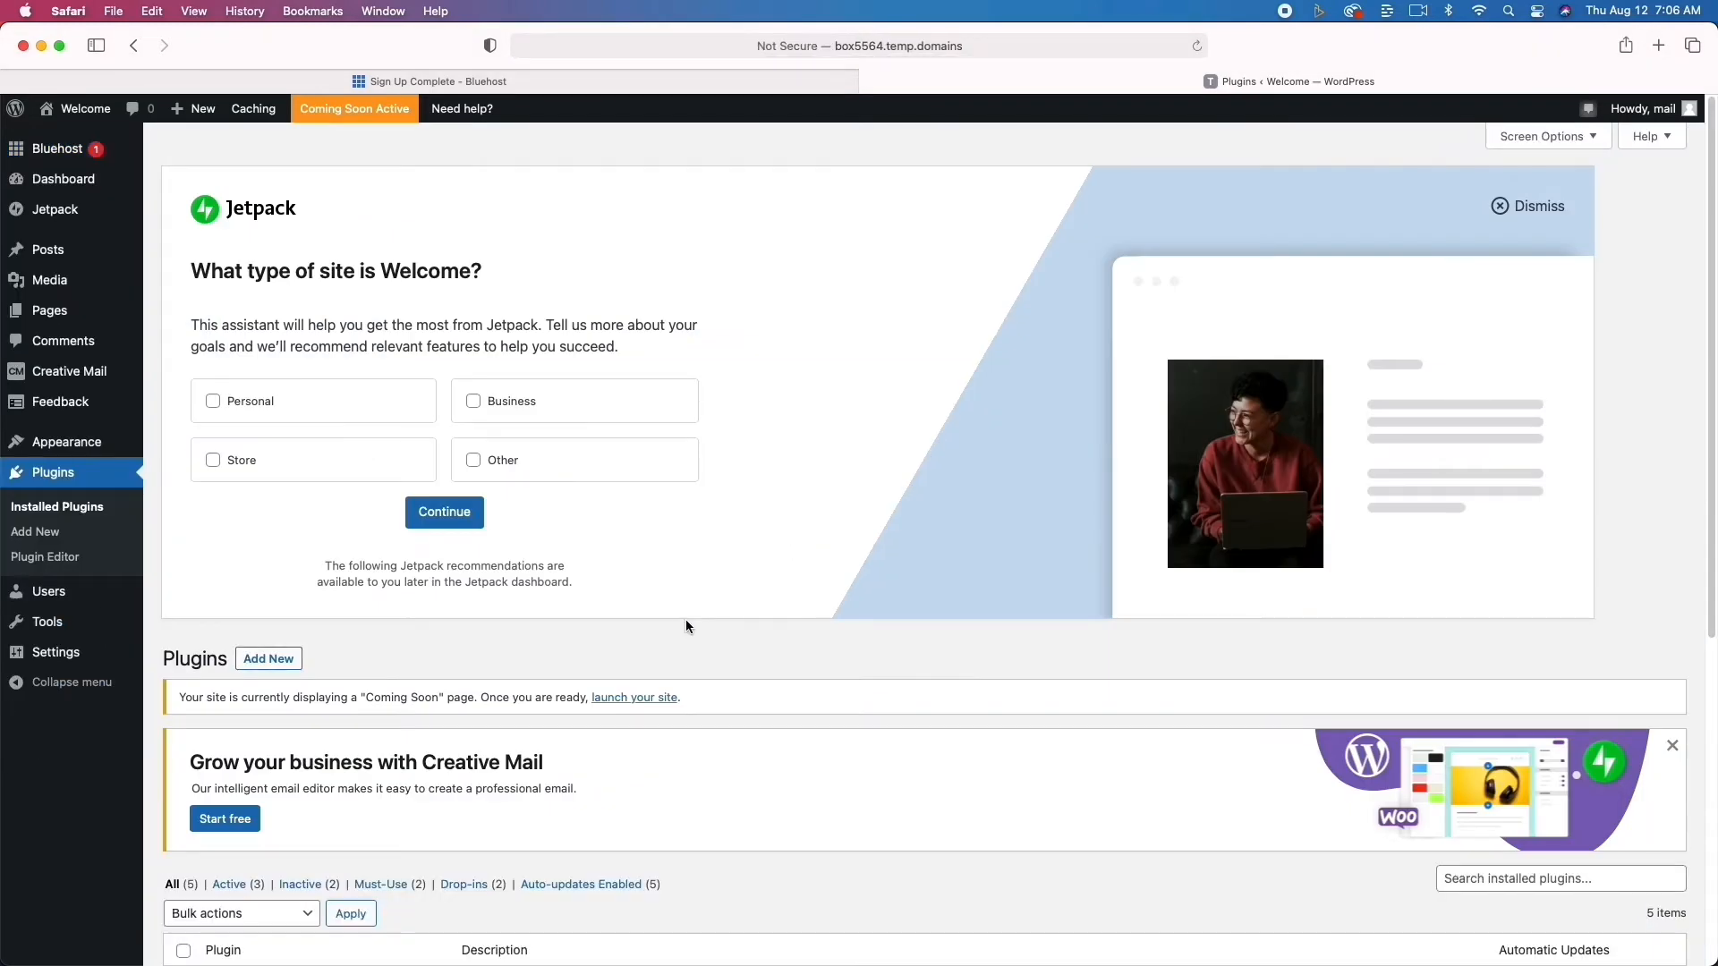
{"action": "scroll", "coordinate": [685, 625], "scroll_direction": "down", "scroll_amount": 6}
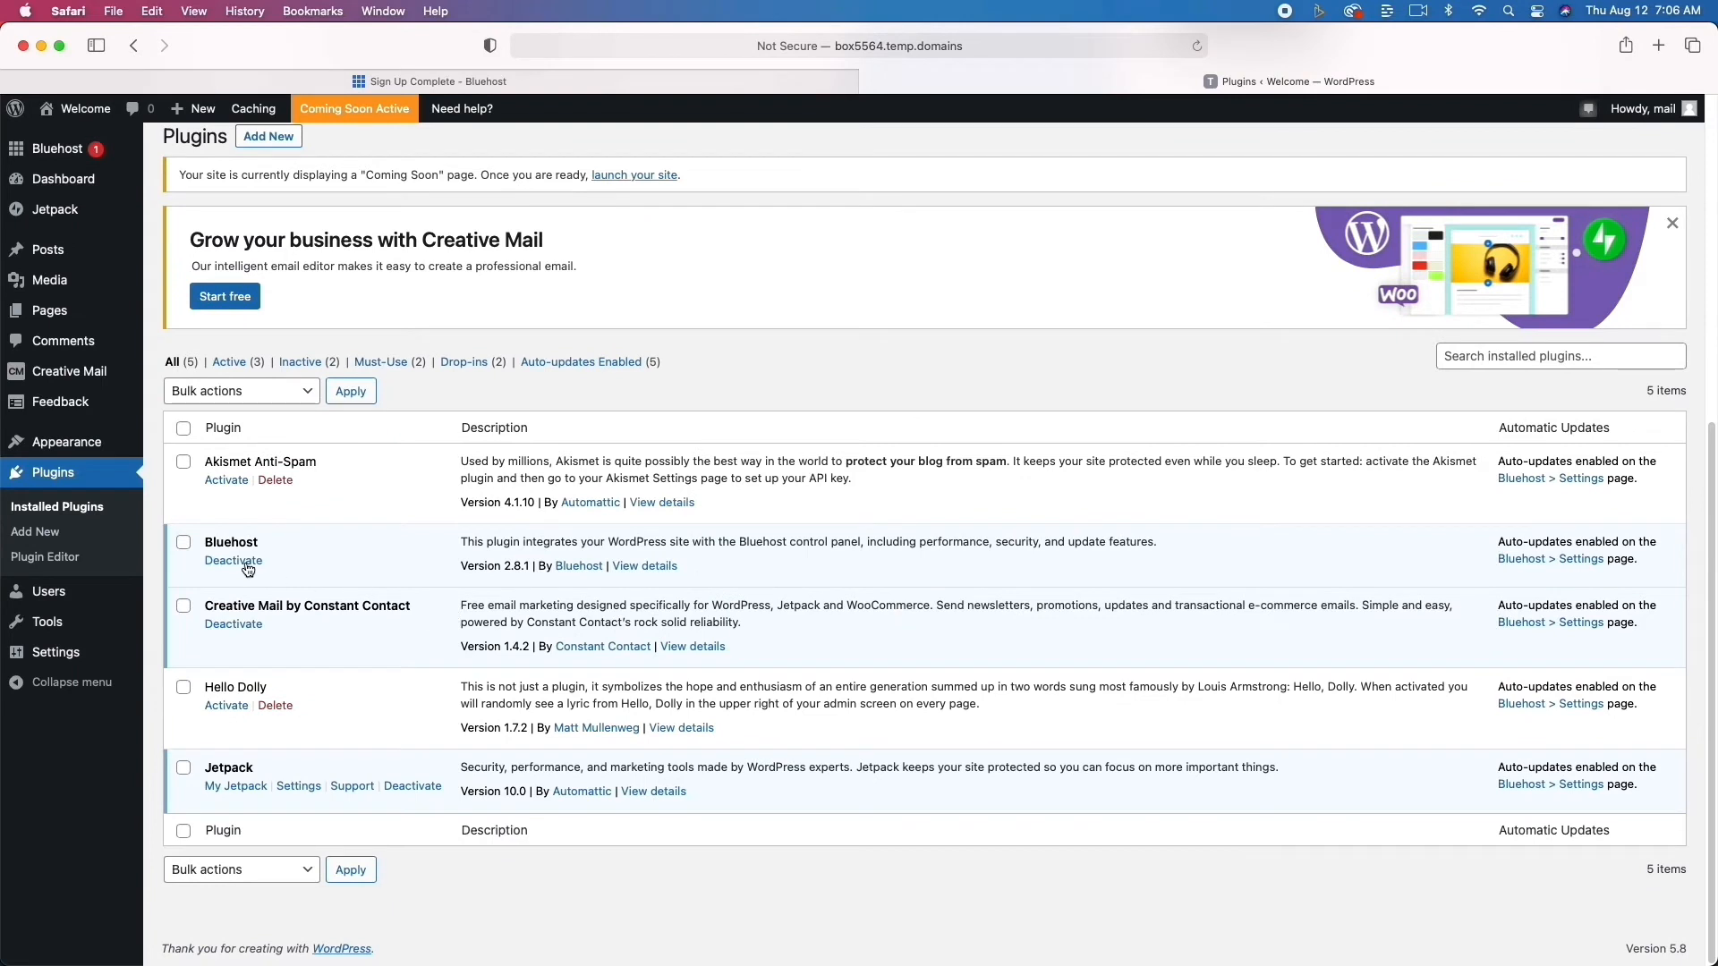
{"action": "left_click", "coordinate": [182, 545]}
{"action": "left_click", "coordinate": [185, 609]}
{"action": "left_click", "coordinate": [270, 391]}
{"action": "left_click", "coordinate": [265, 430]}
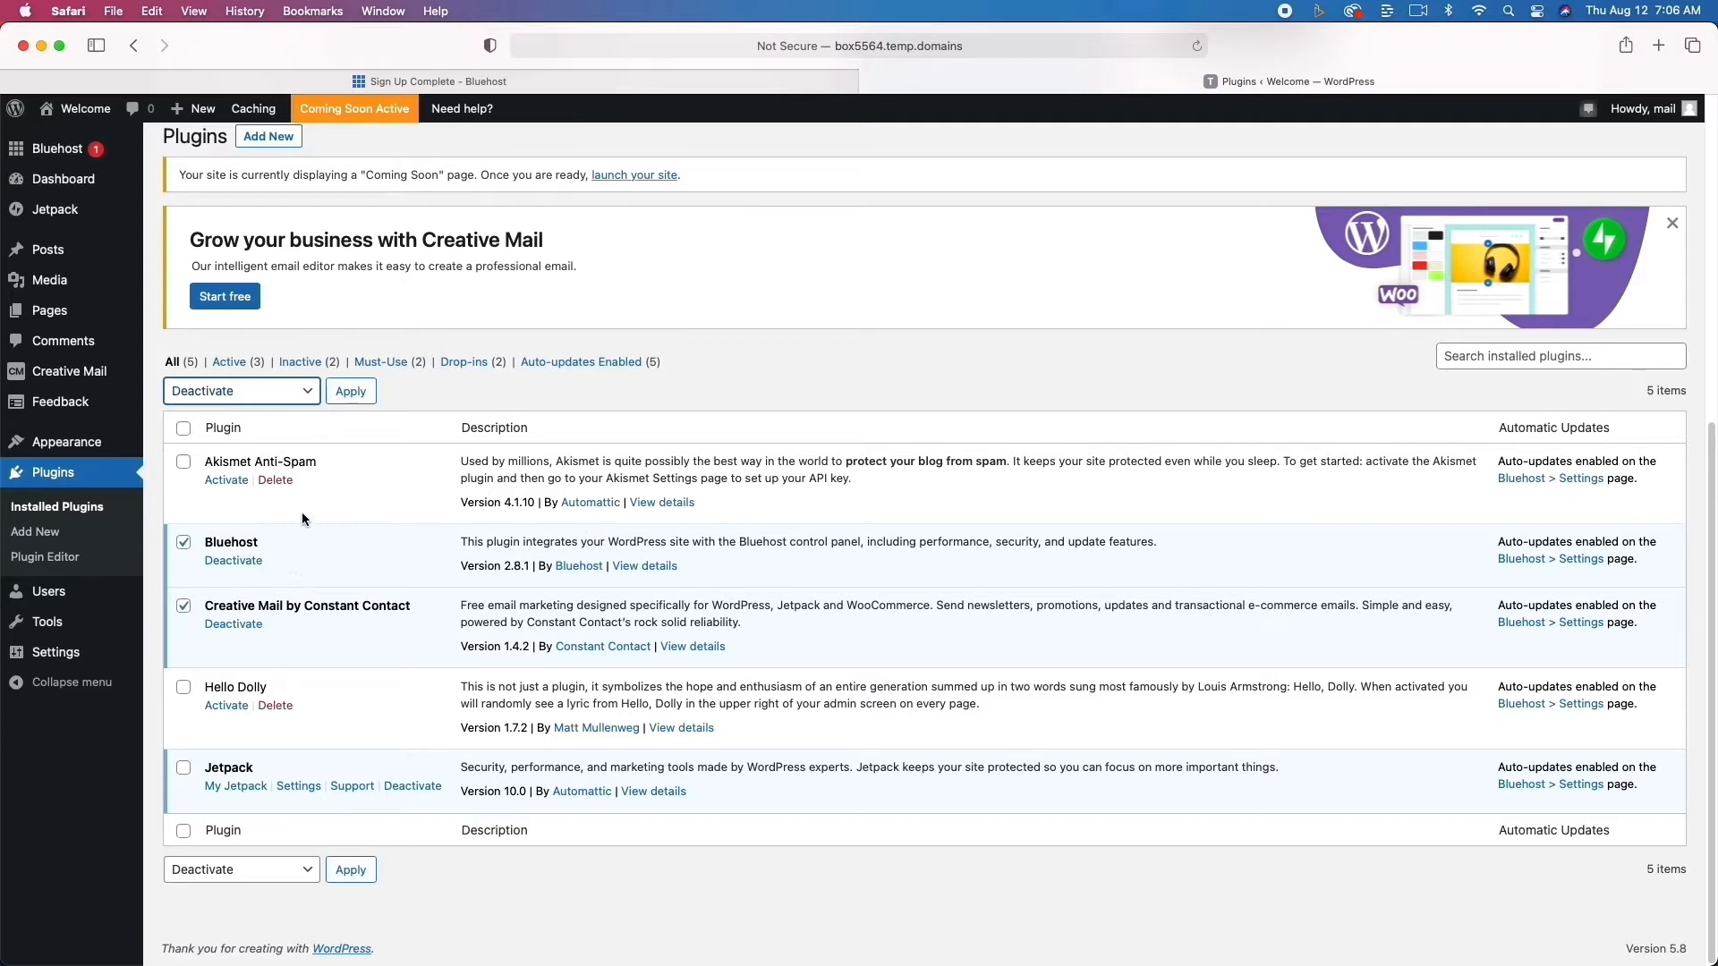
{"action": "left_click", "coordinate": [350, 391]}
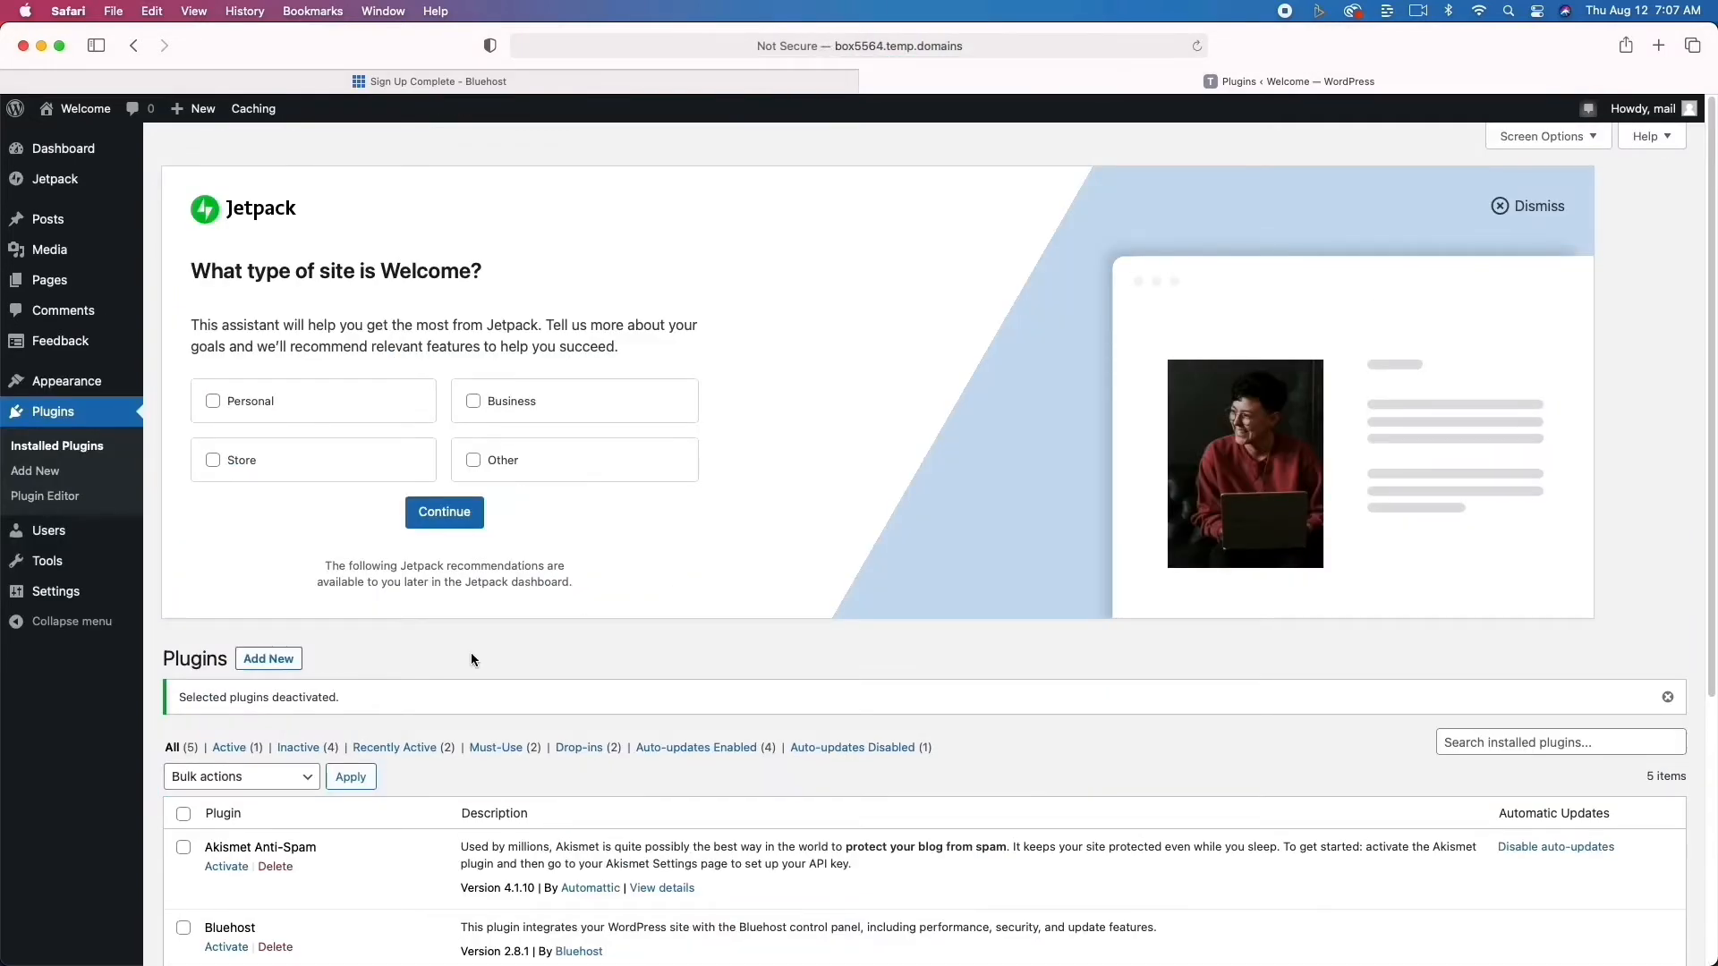
Delete the Akismet Anti-Spam, Bluehost and Creative Mail by Constant Contact plugins.
{"action": "scroll", "coordinate": [471, 660], "scroll_direction": "down", "scroll_amount": 5}
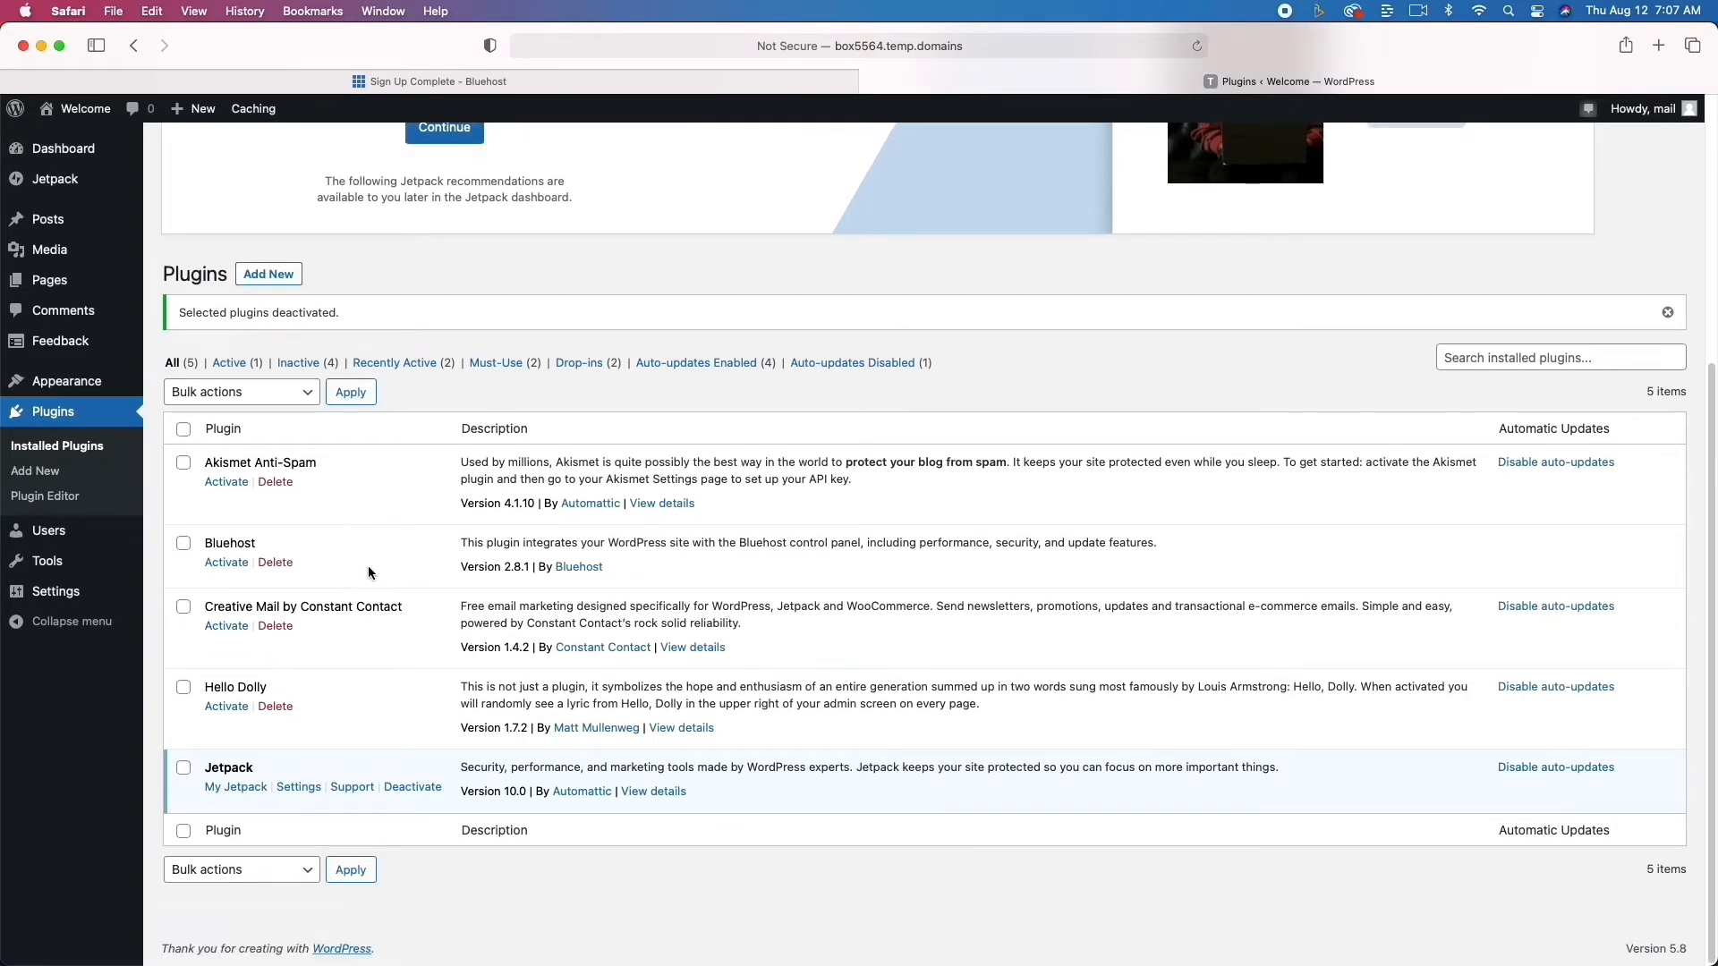
{"action": "left_click", "coordinate": [274, 483]}
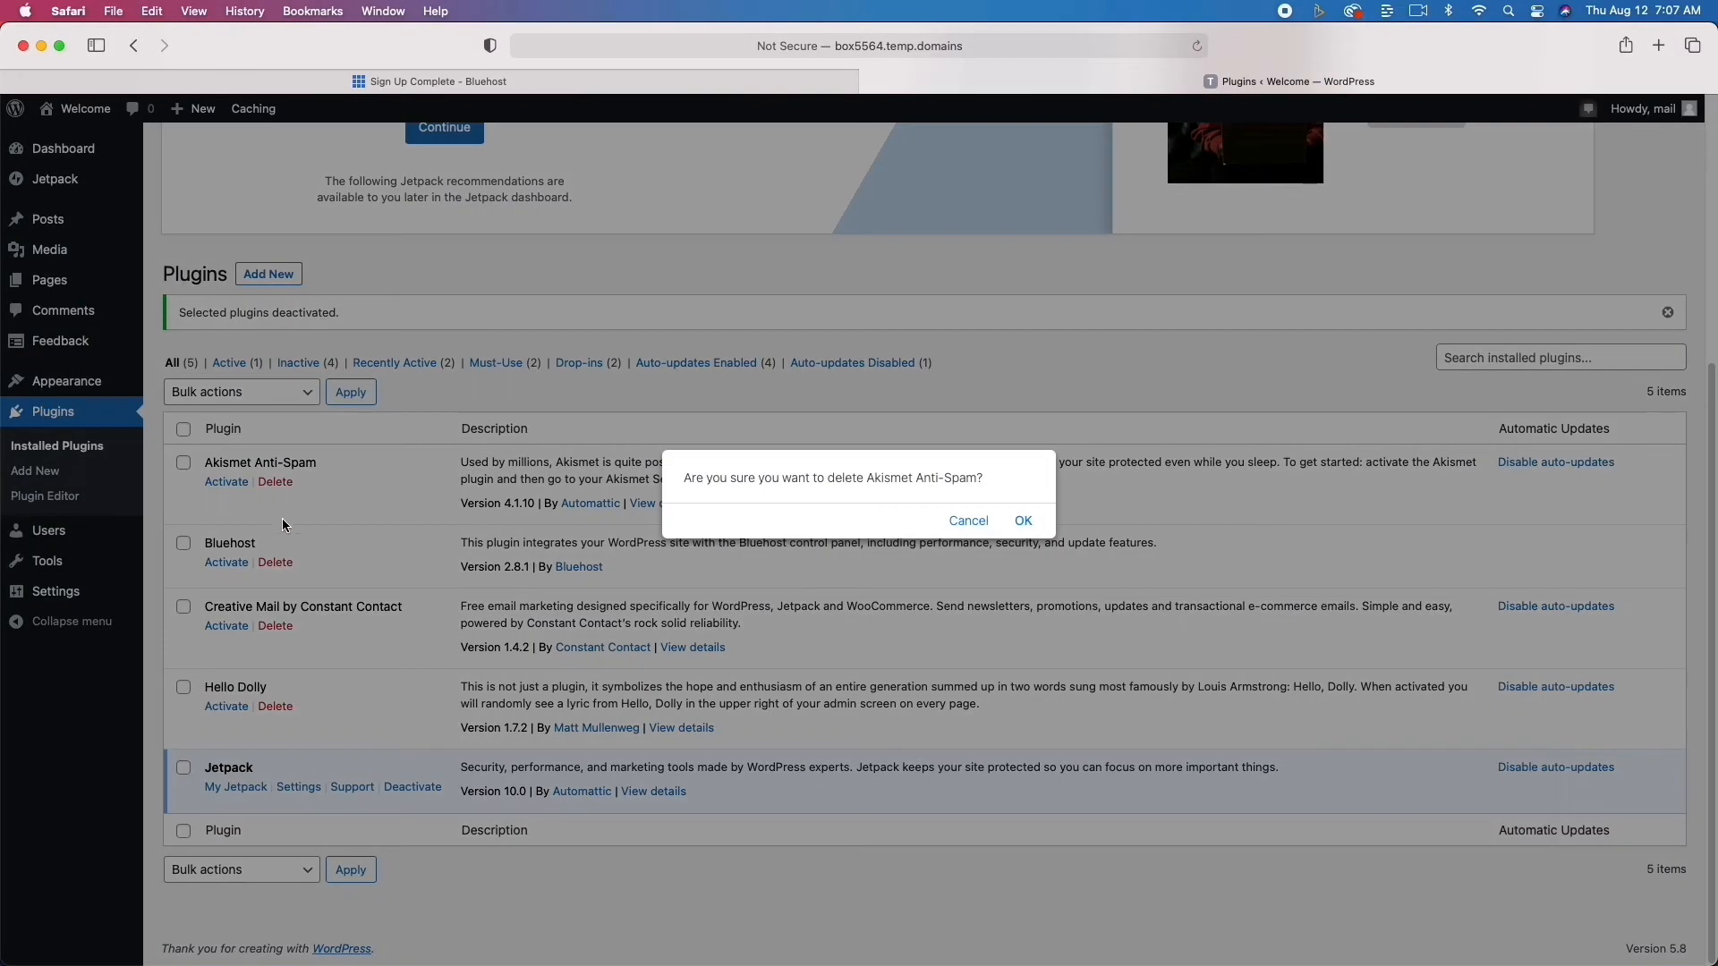
{"action": "left_click", "coordinate": [1024, 522]}
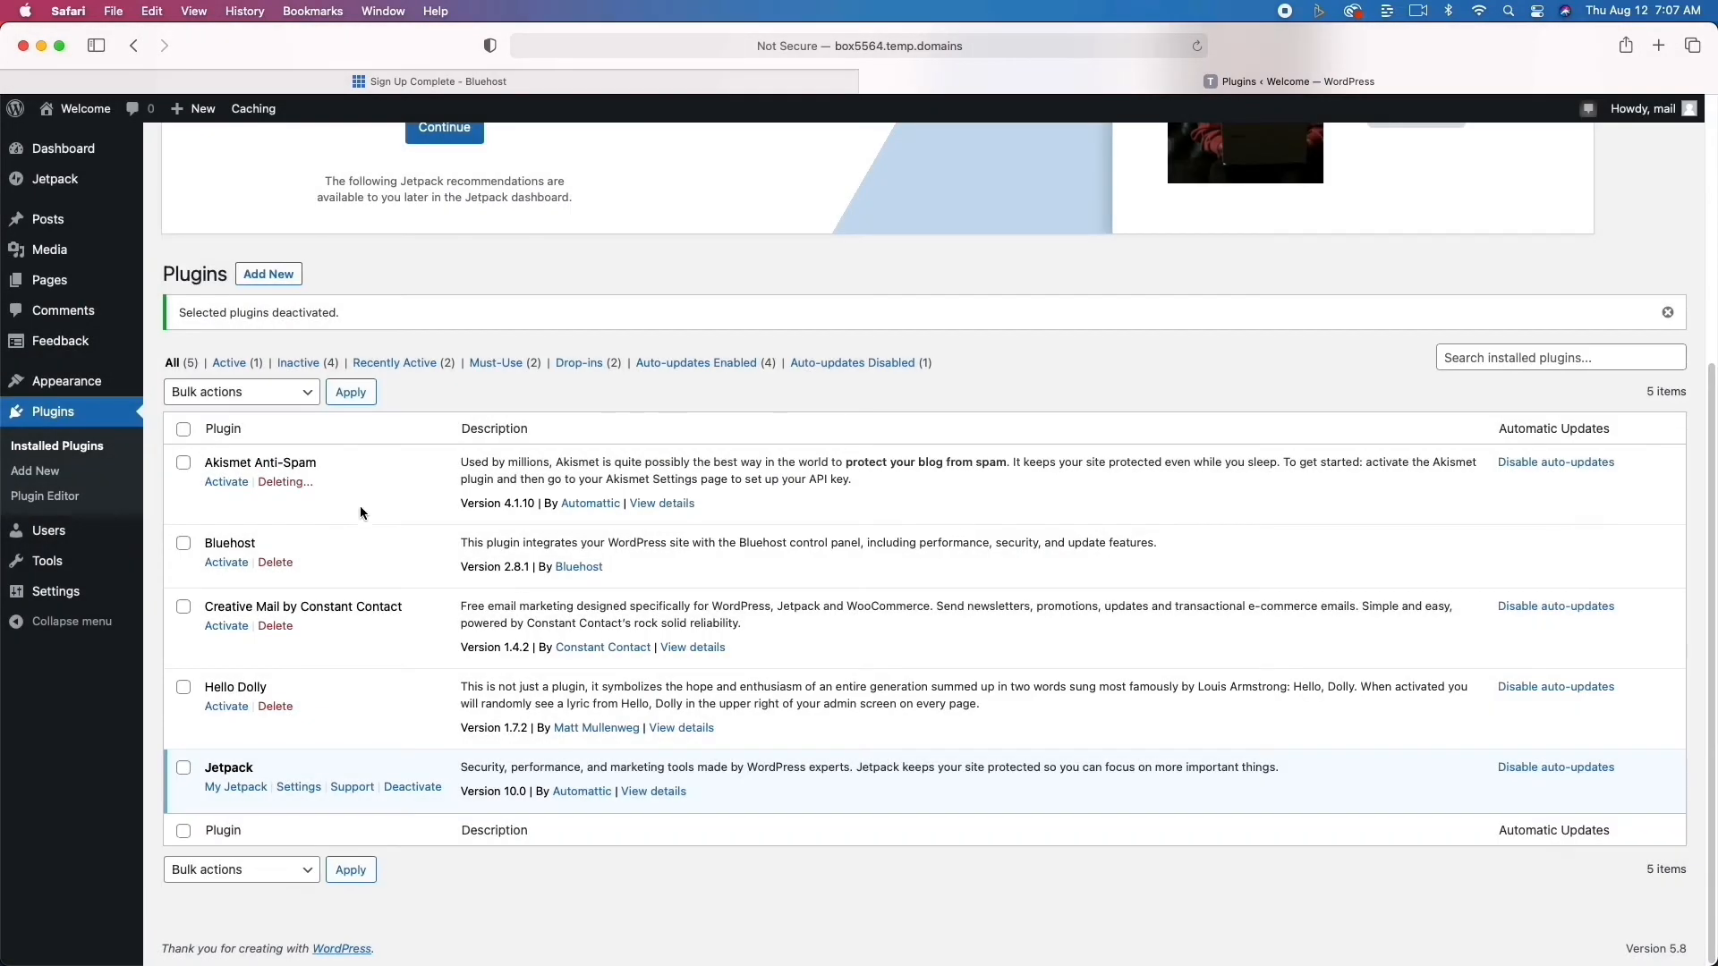
{"action": "left_click", "coordinate": [275, 563]}
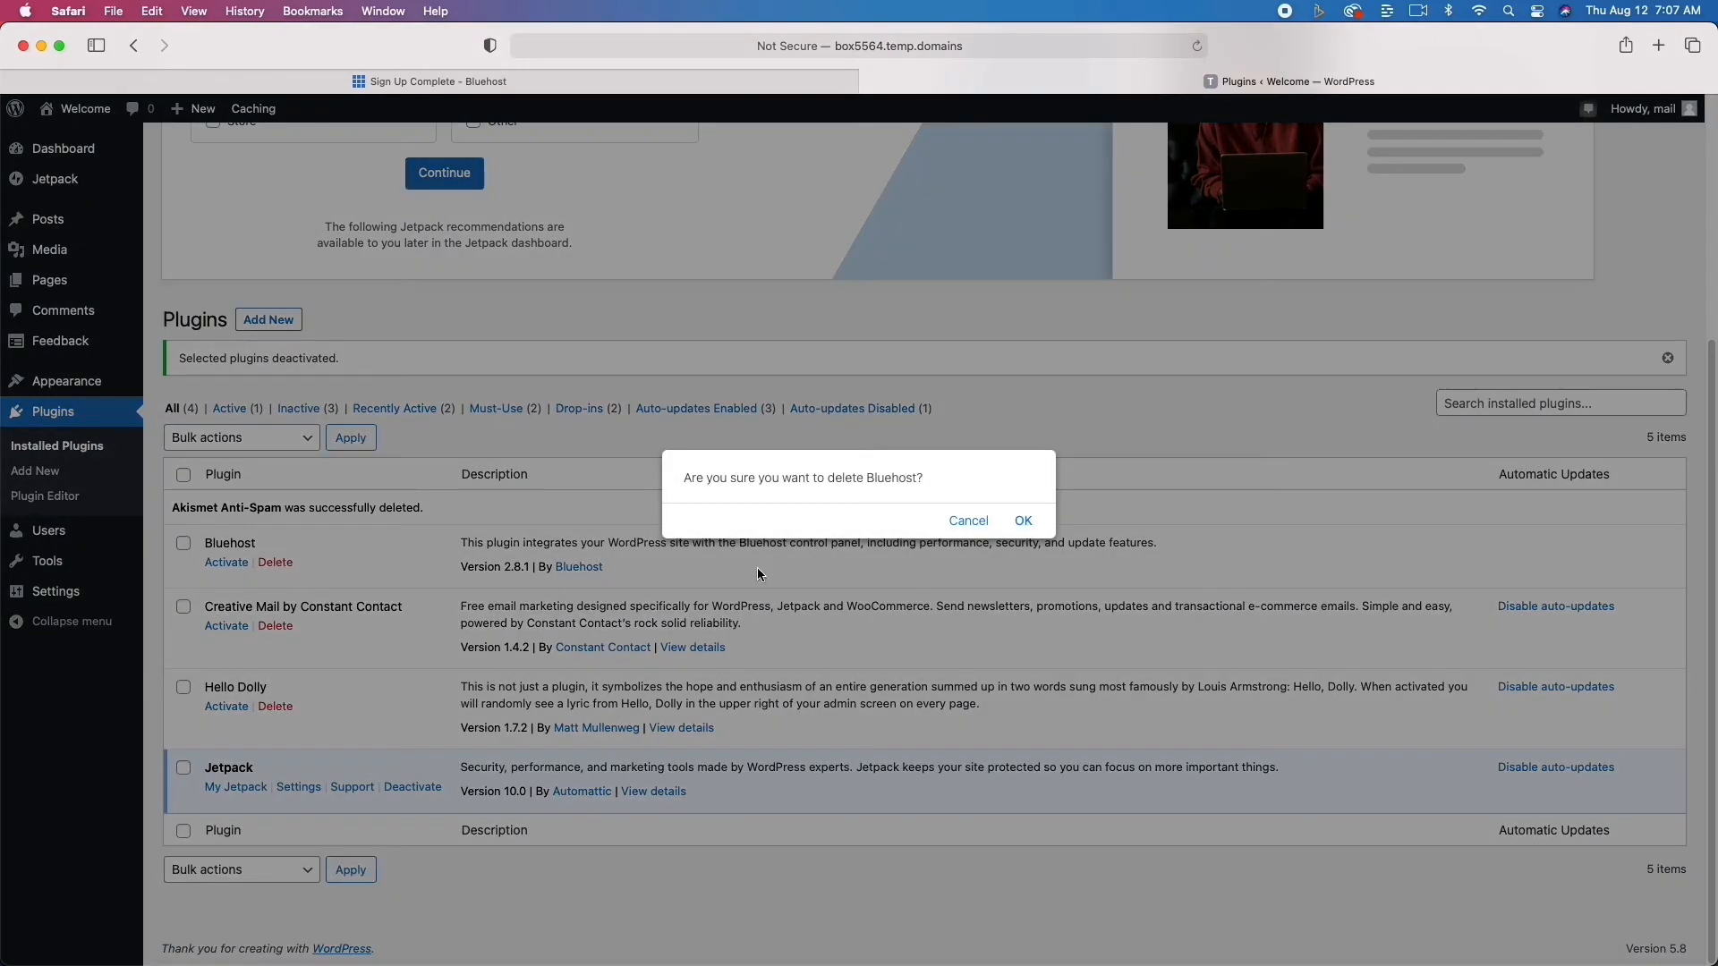
{"action": "left_click", "coordinate": [1023, 520]}
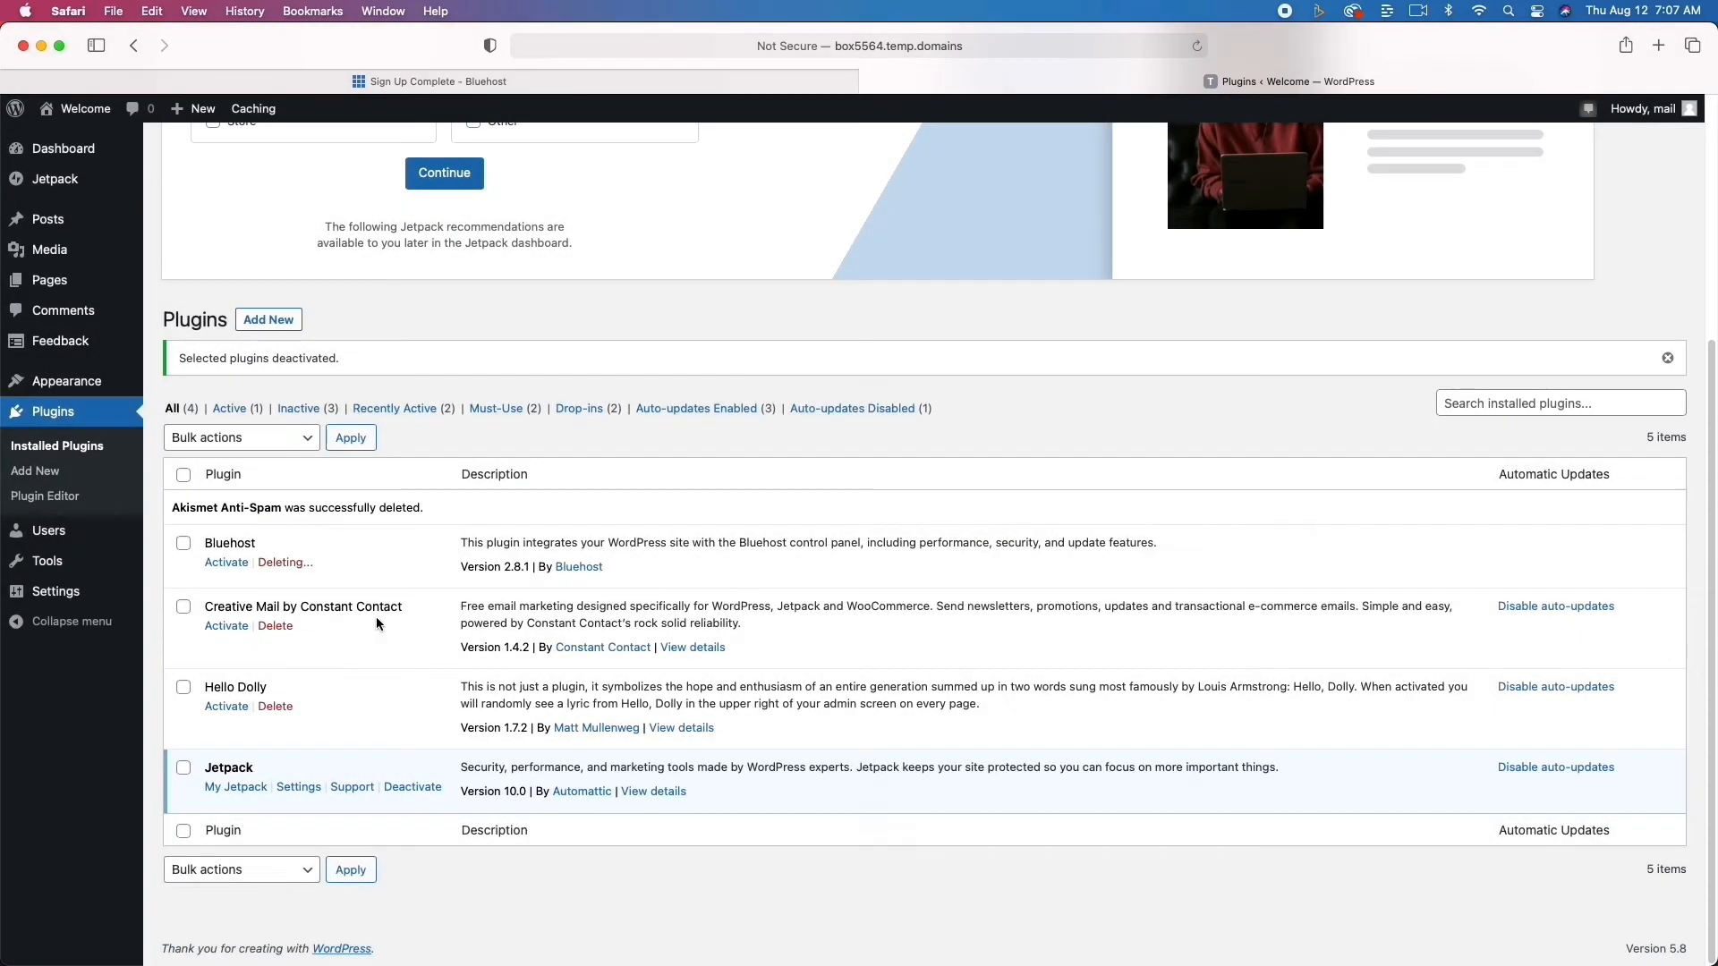
{"action": "left_click", "coordinate": [275, 625]}
{"action": "left_click", "coordinate": [1023, 530]}
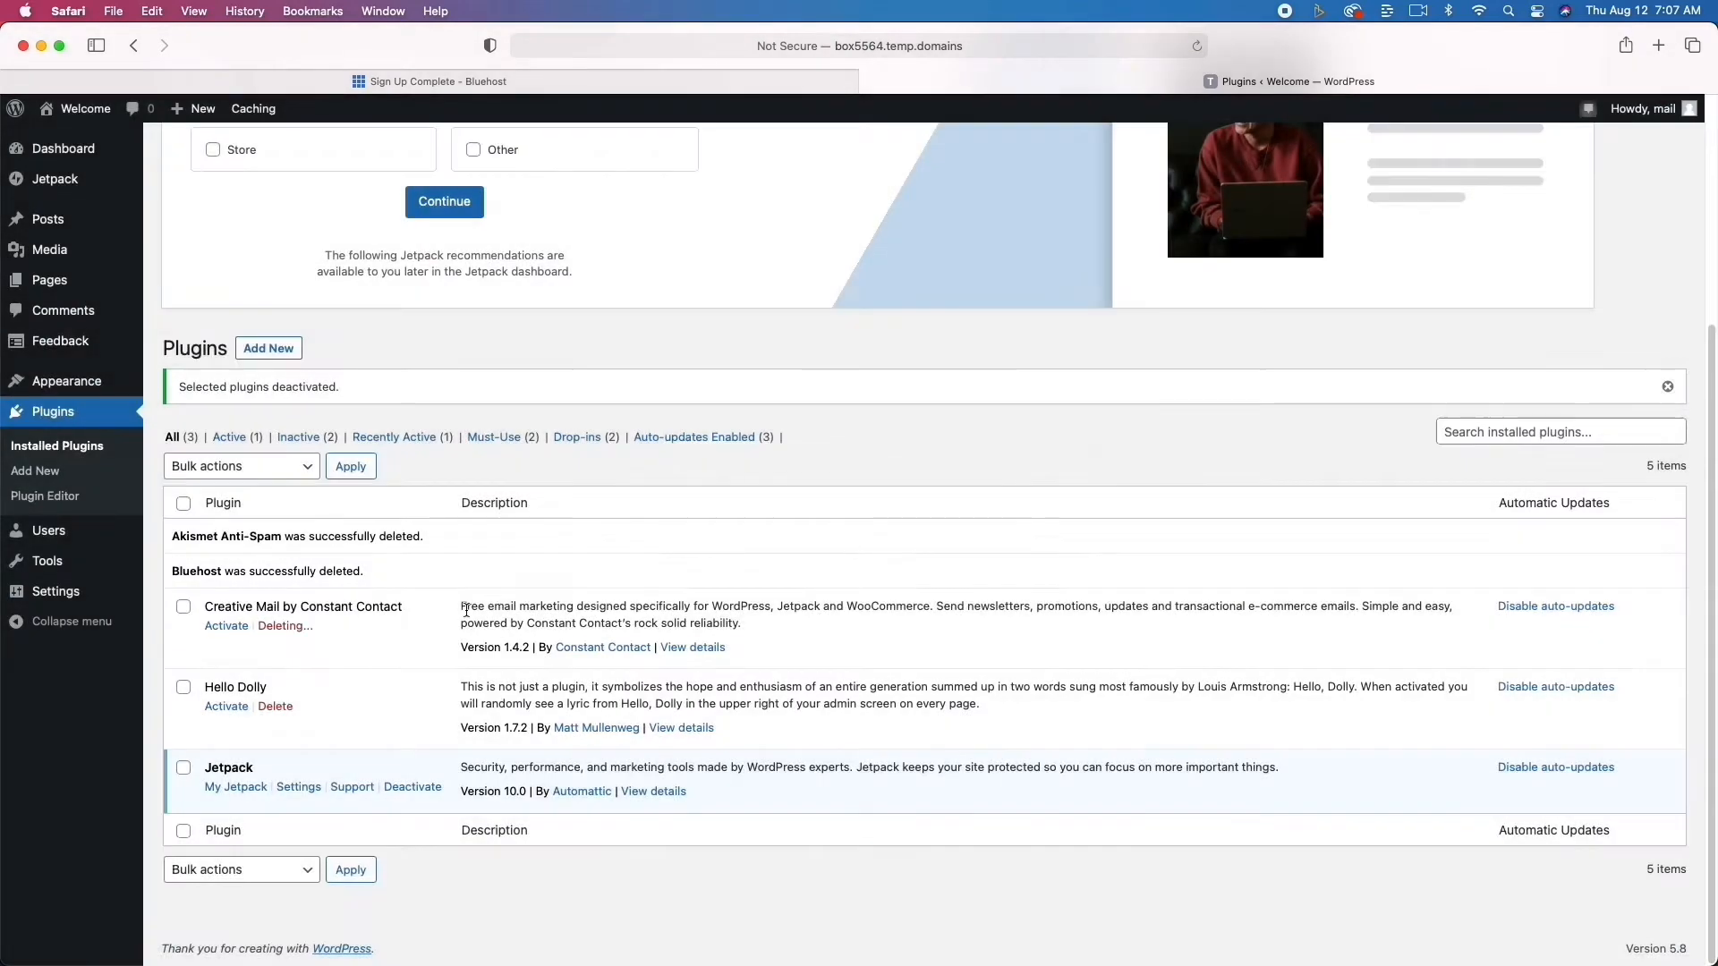
Delete the Hello Dolly plugin and confirm its removal.
{"action": "left_click", "coordinate": [278, 707]}
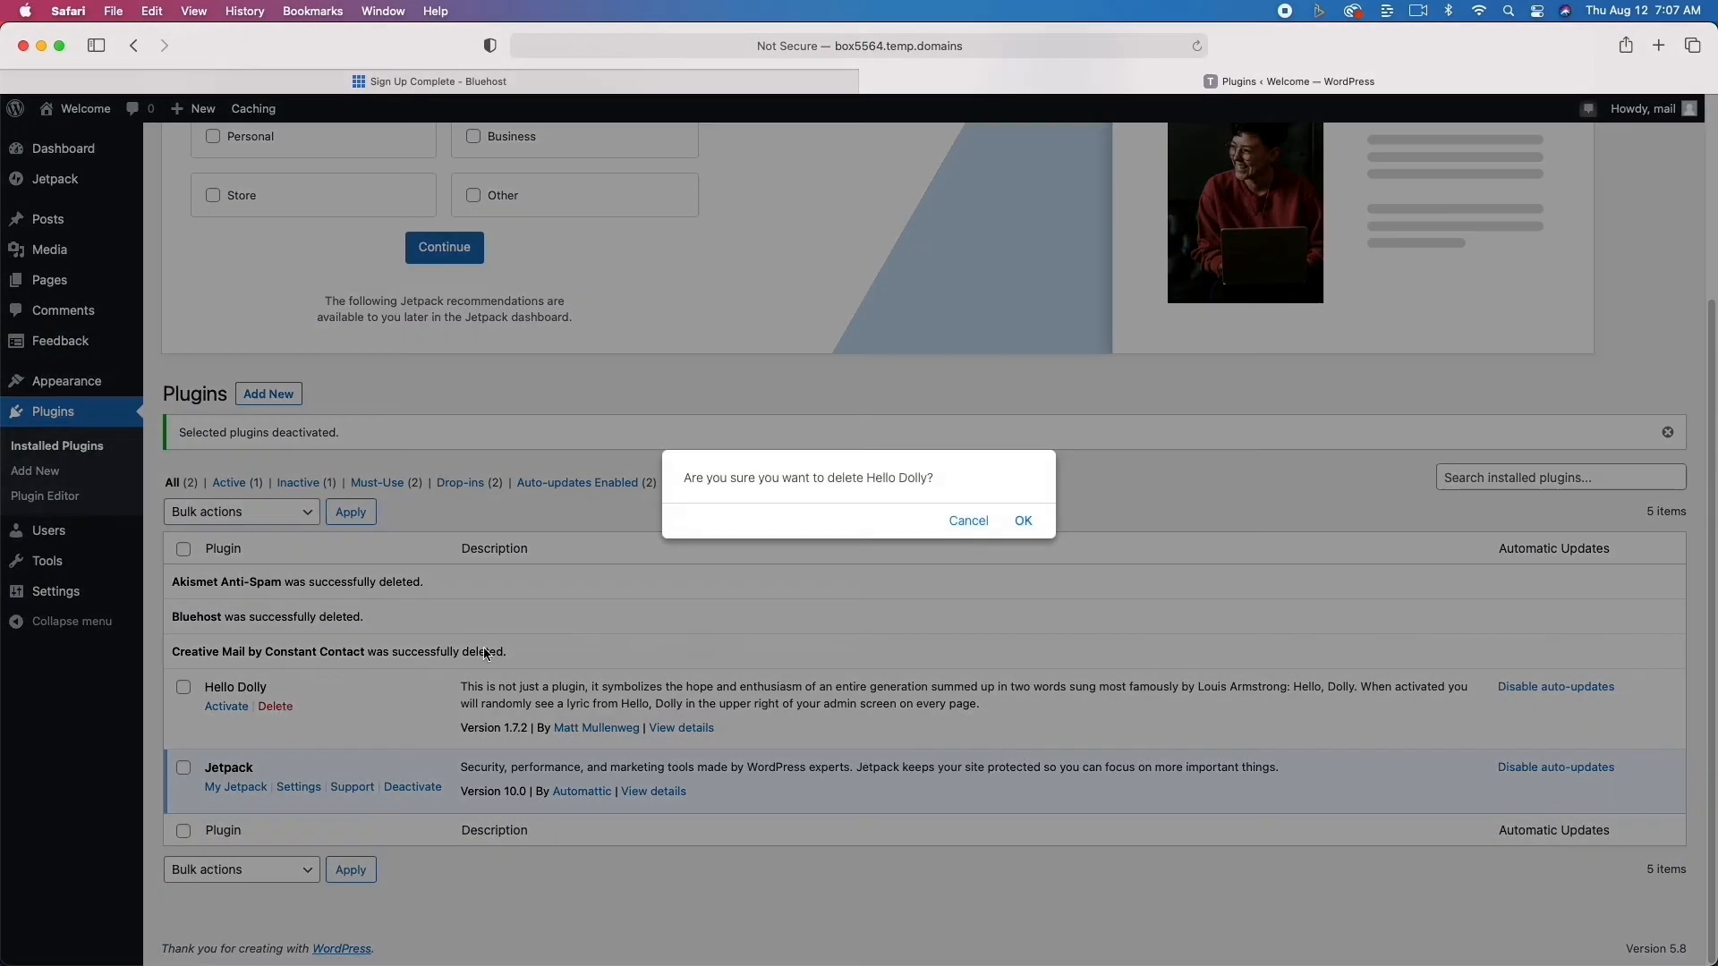
{"action": "left_click", "coordinate": [1022, 521]}
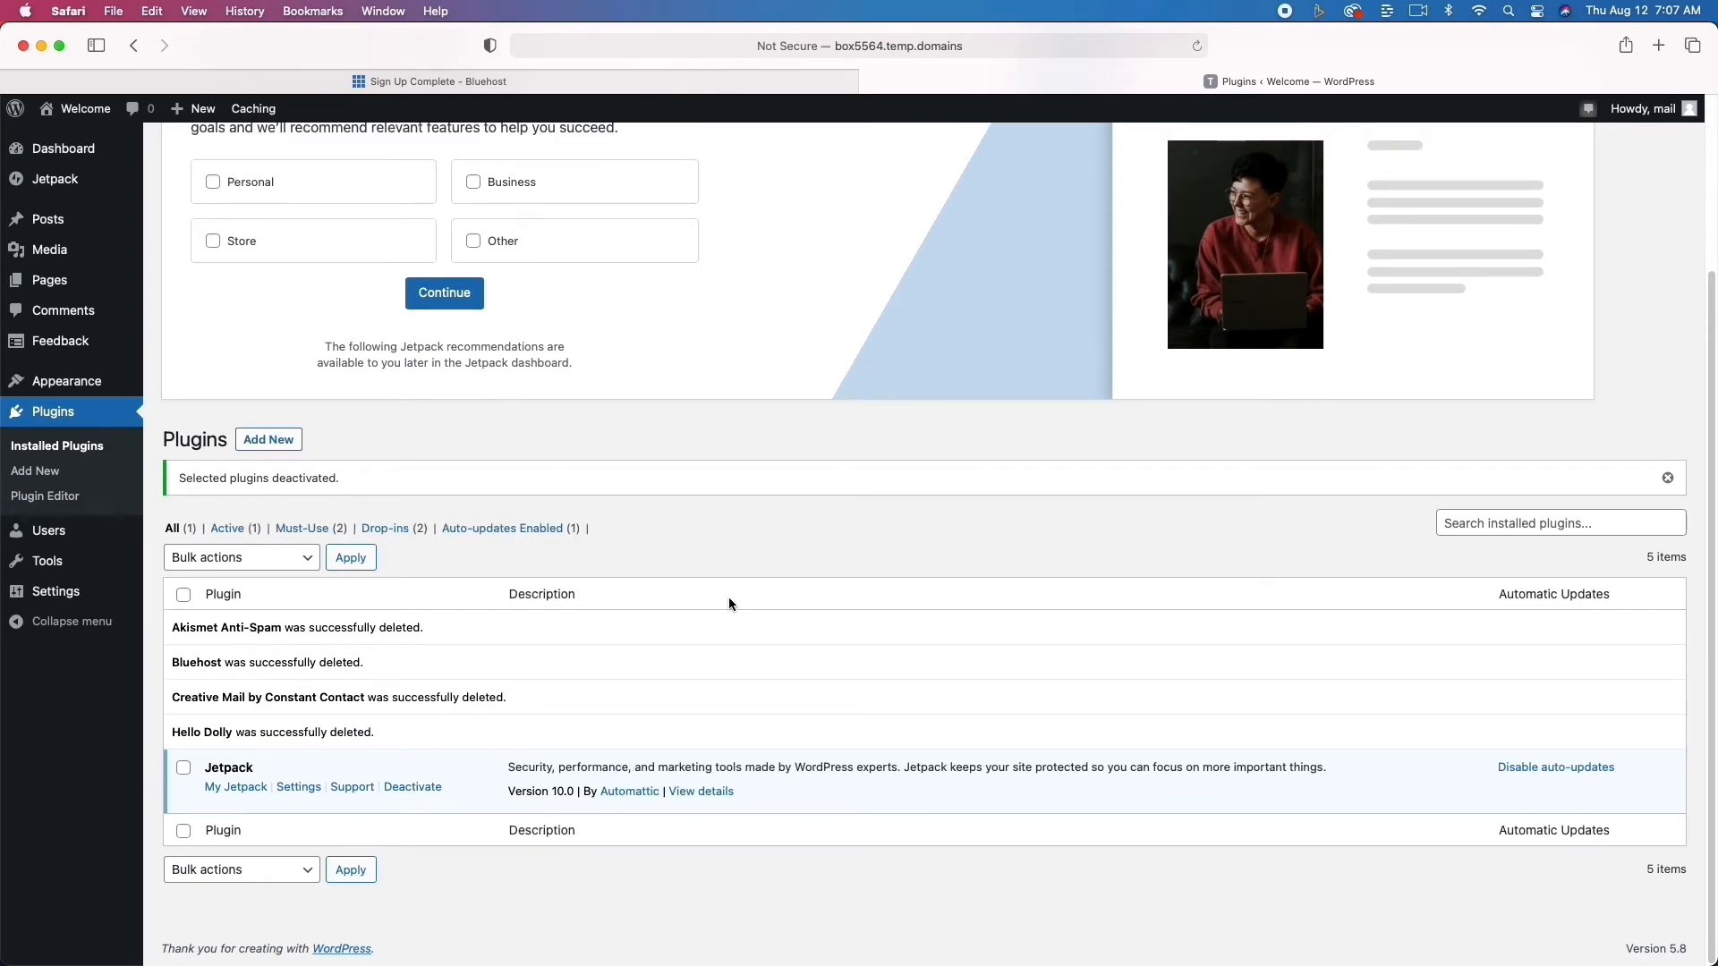
Review the General settings of the Web Hosting Rewind site, including membership, the available timezones, and the date and time formats.
{"action": "mouse_move", "coordinate": [72, 597]}
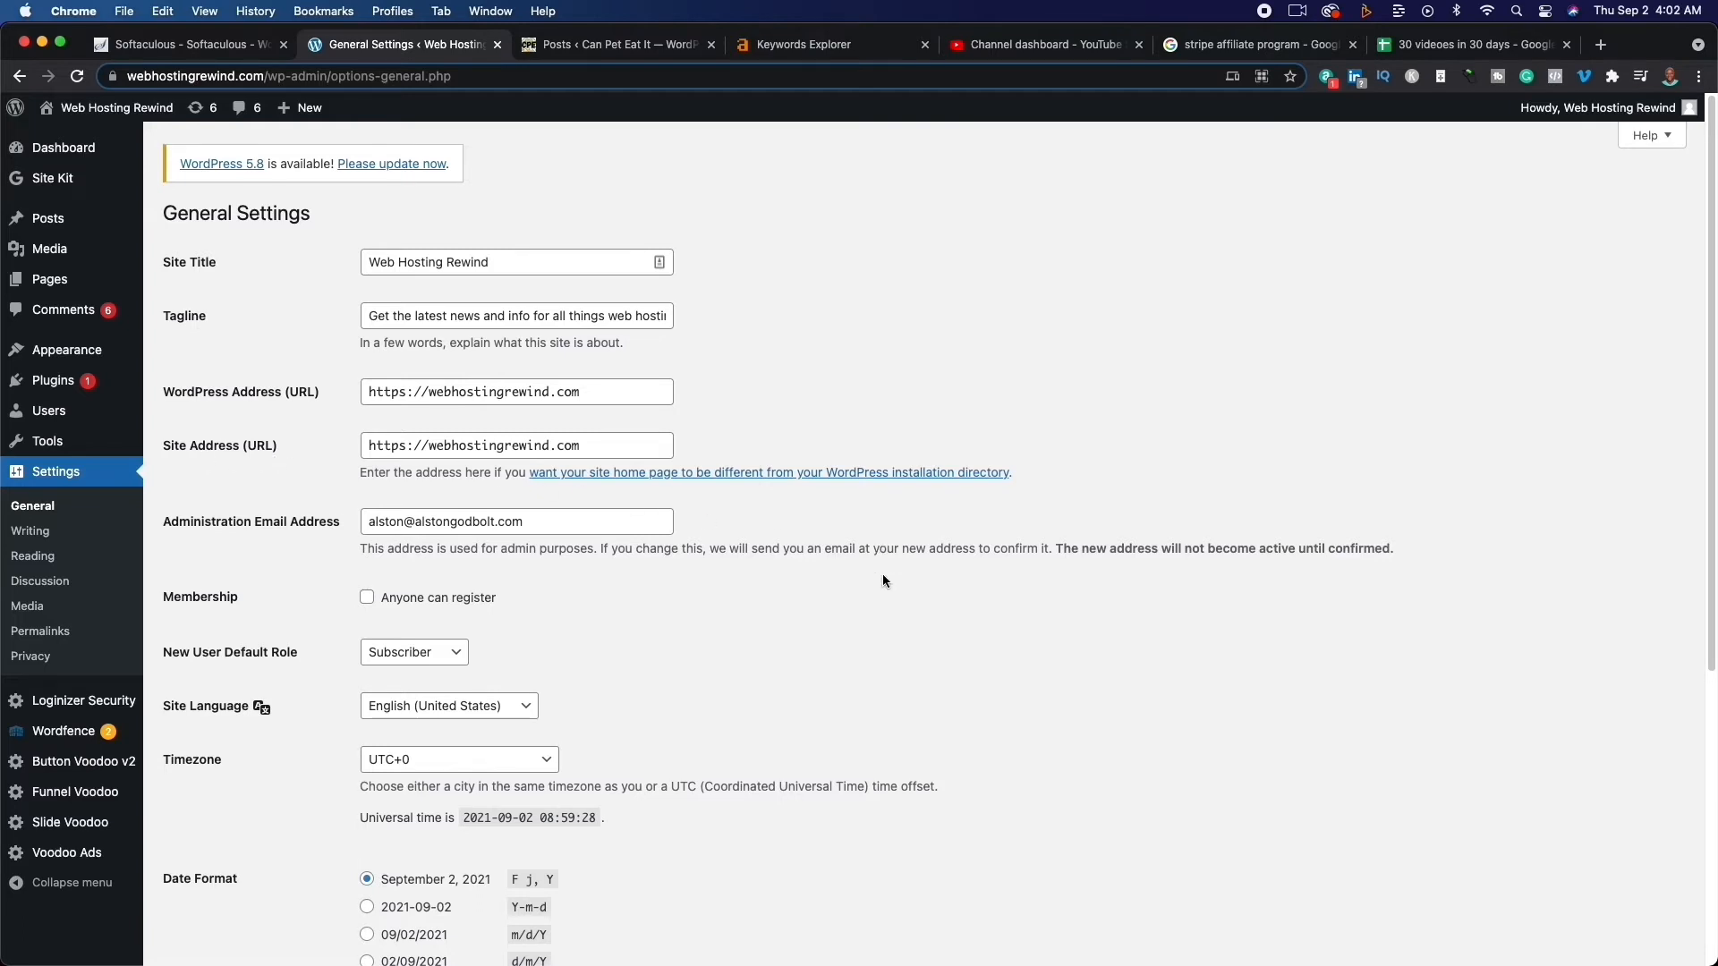
{"action": "scroll", "coordinate": [882, 573], "scroll_direction": "down", "scroll_amount": 3}
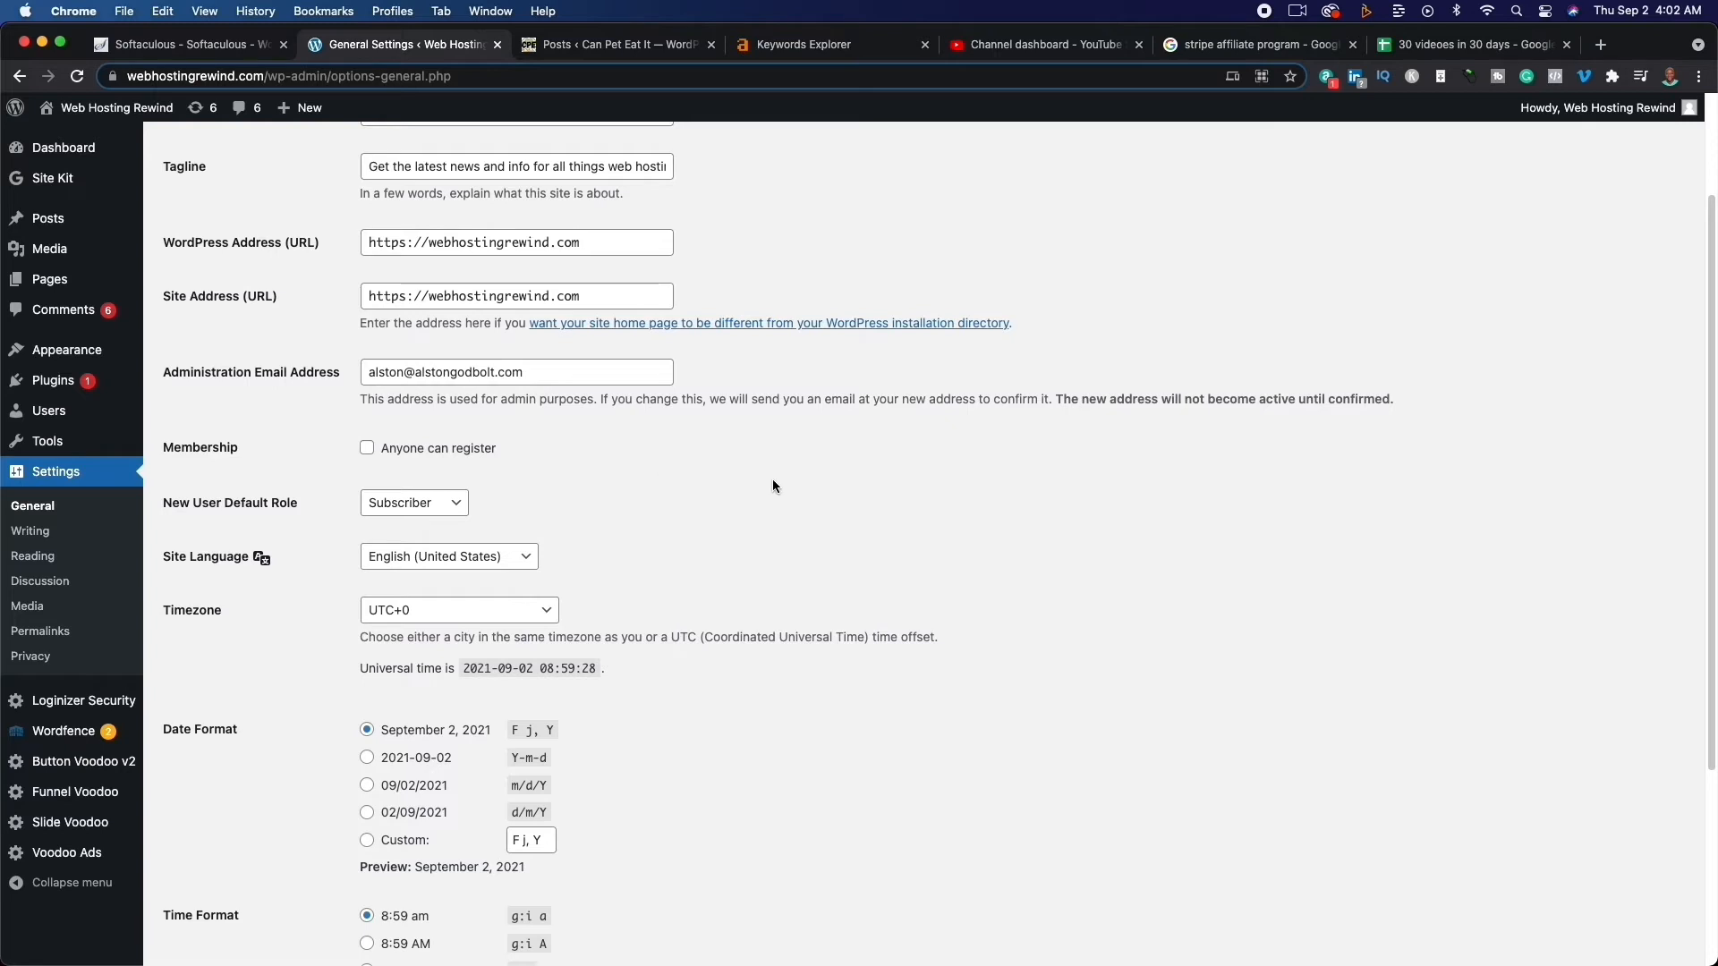
{"action": "scroll", "coordinate": [771, 480], "scroll_direction": "down", "scroll_amount": 2}
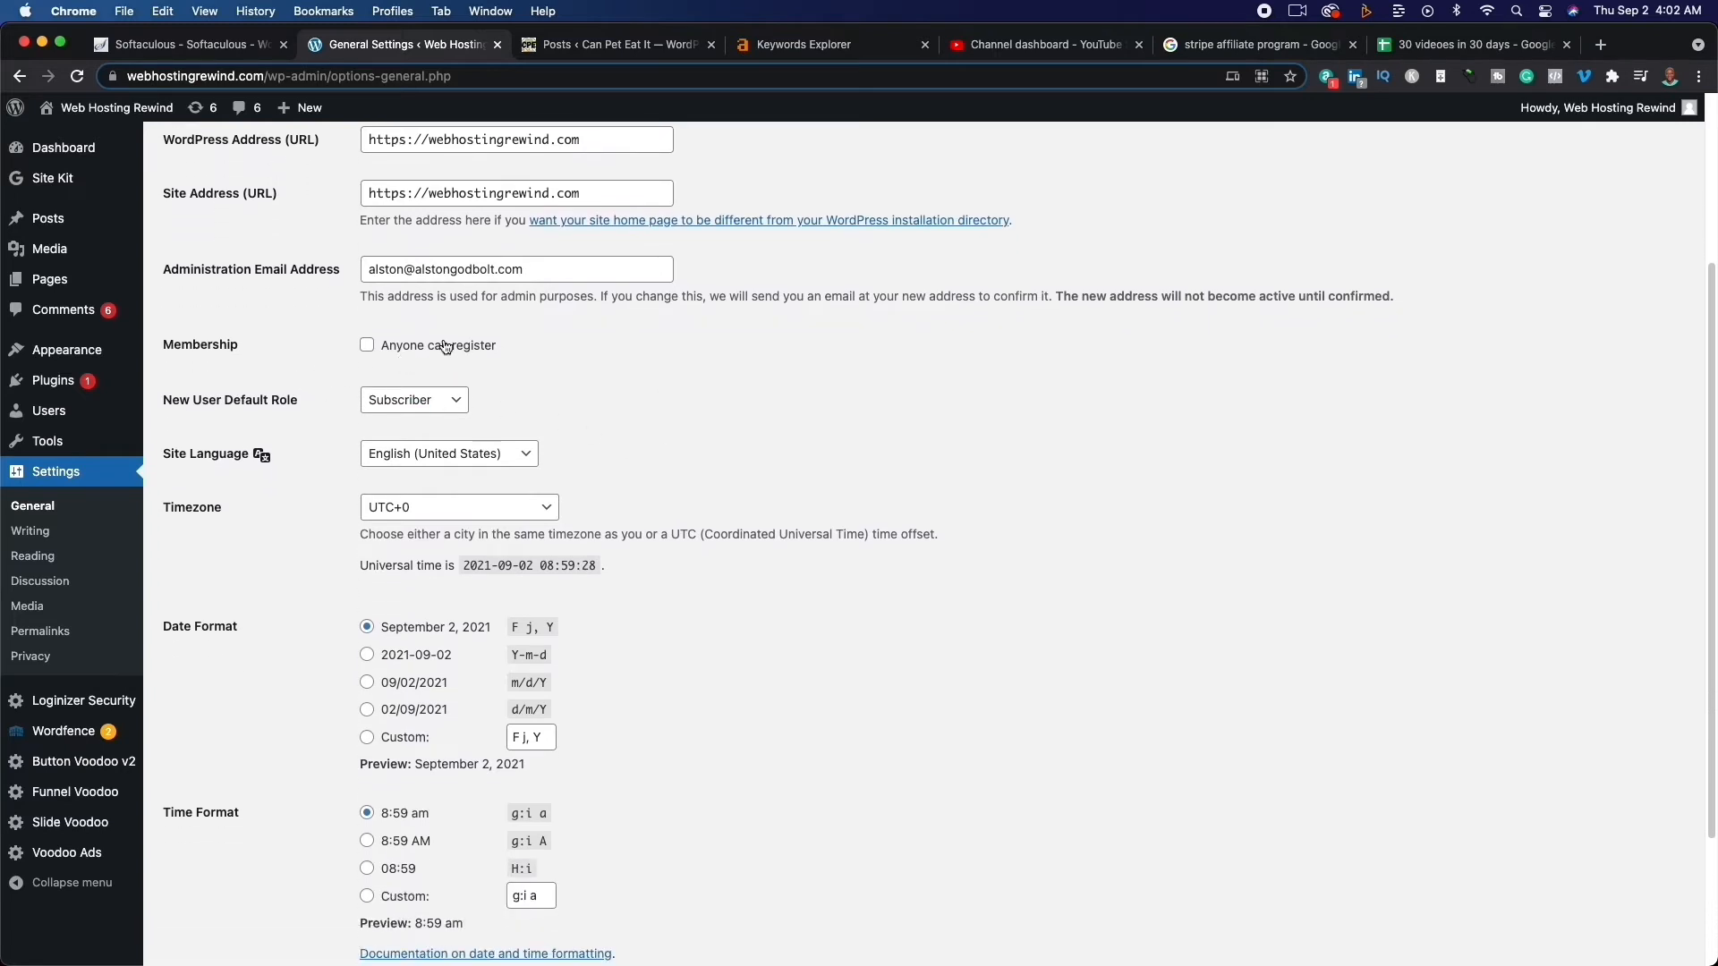
{"action": "scroll", "coordinate": [675, 448], "scroll_direction": "down", "scroll_amount": 2}
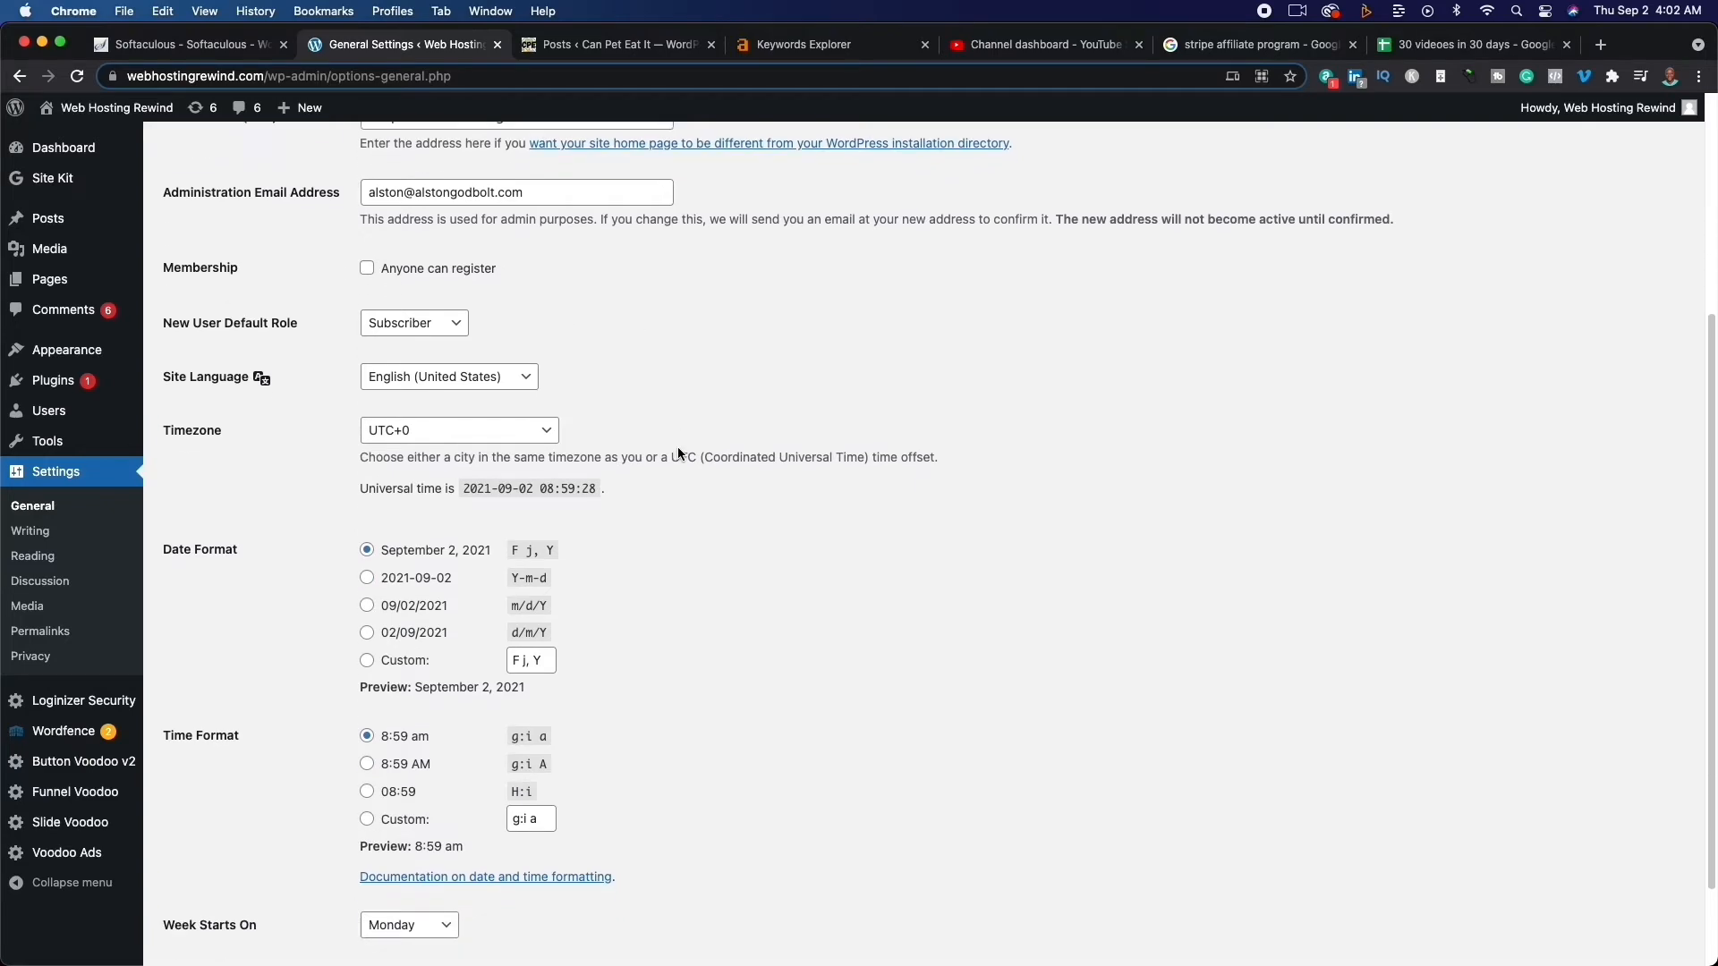
{"action": "left_click", "coordinate": [452, 433]}
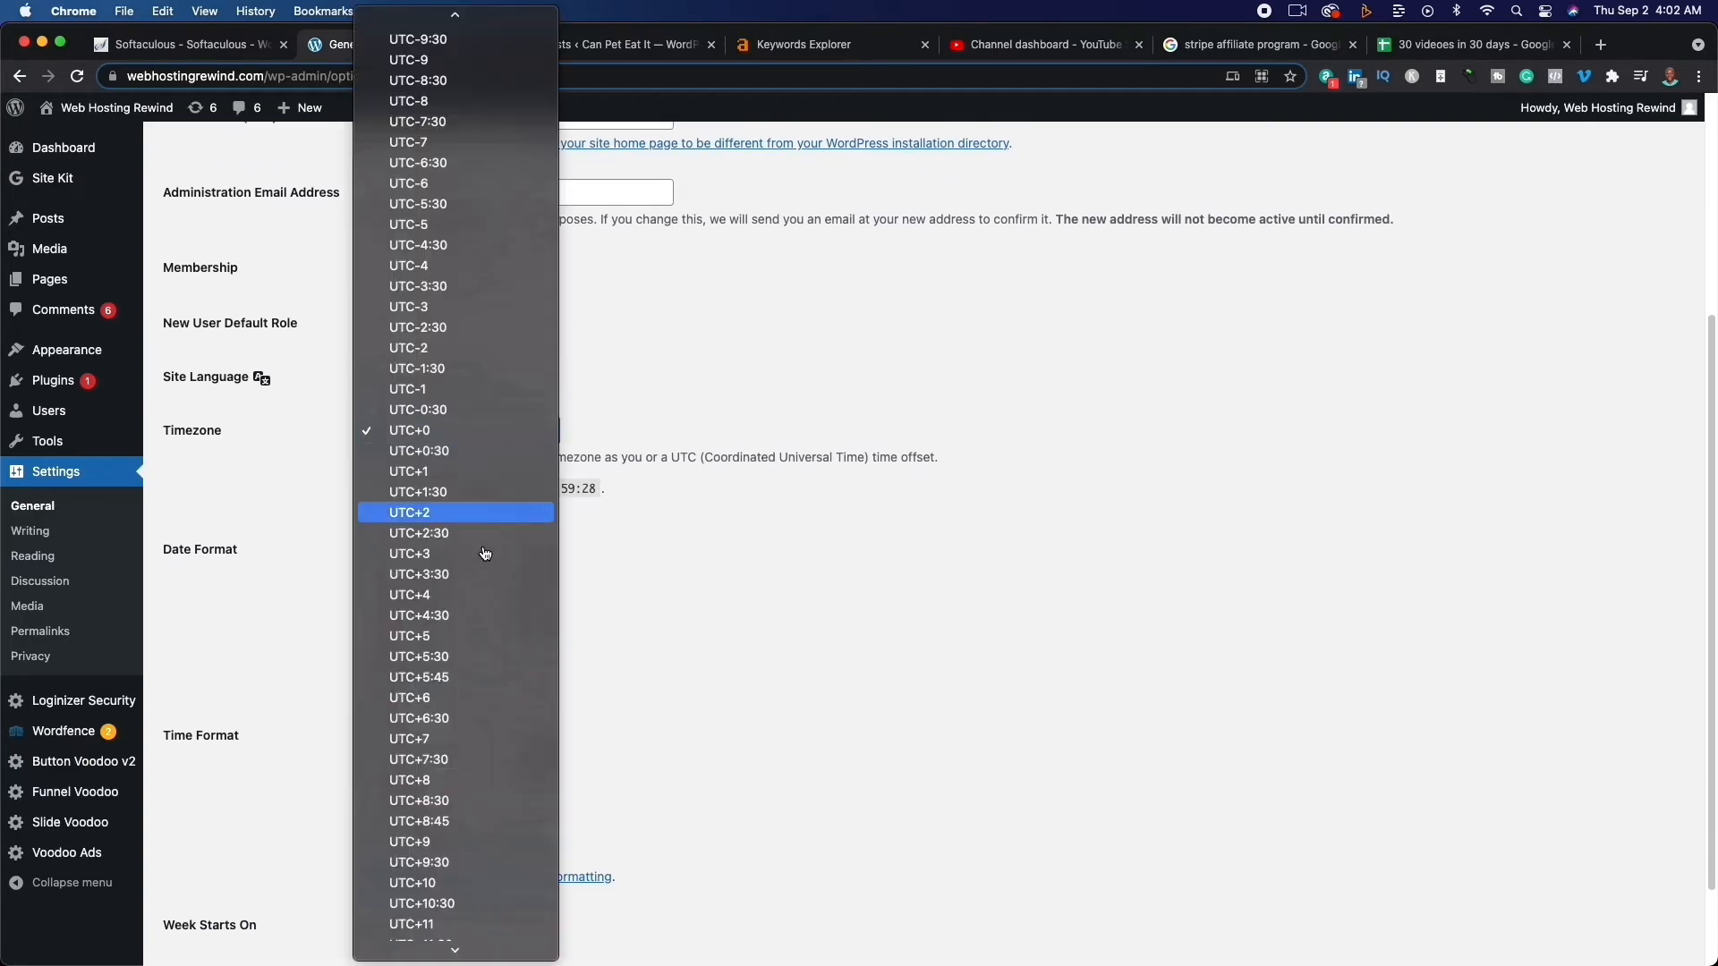
{"action": "scroll", "coordinate": [474, 501], "scroll_direction": "up", "scroll_amount": 20}
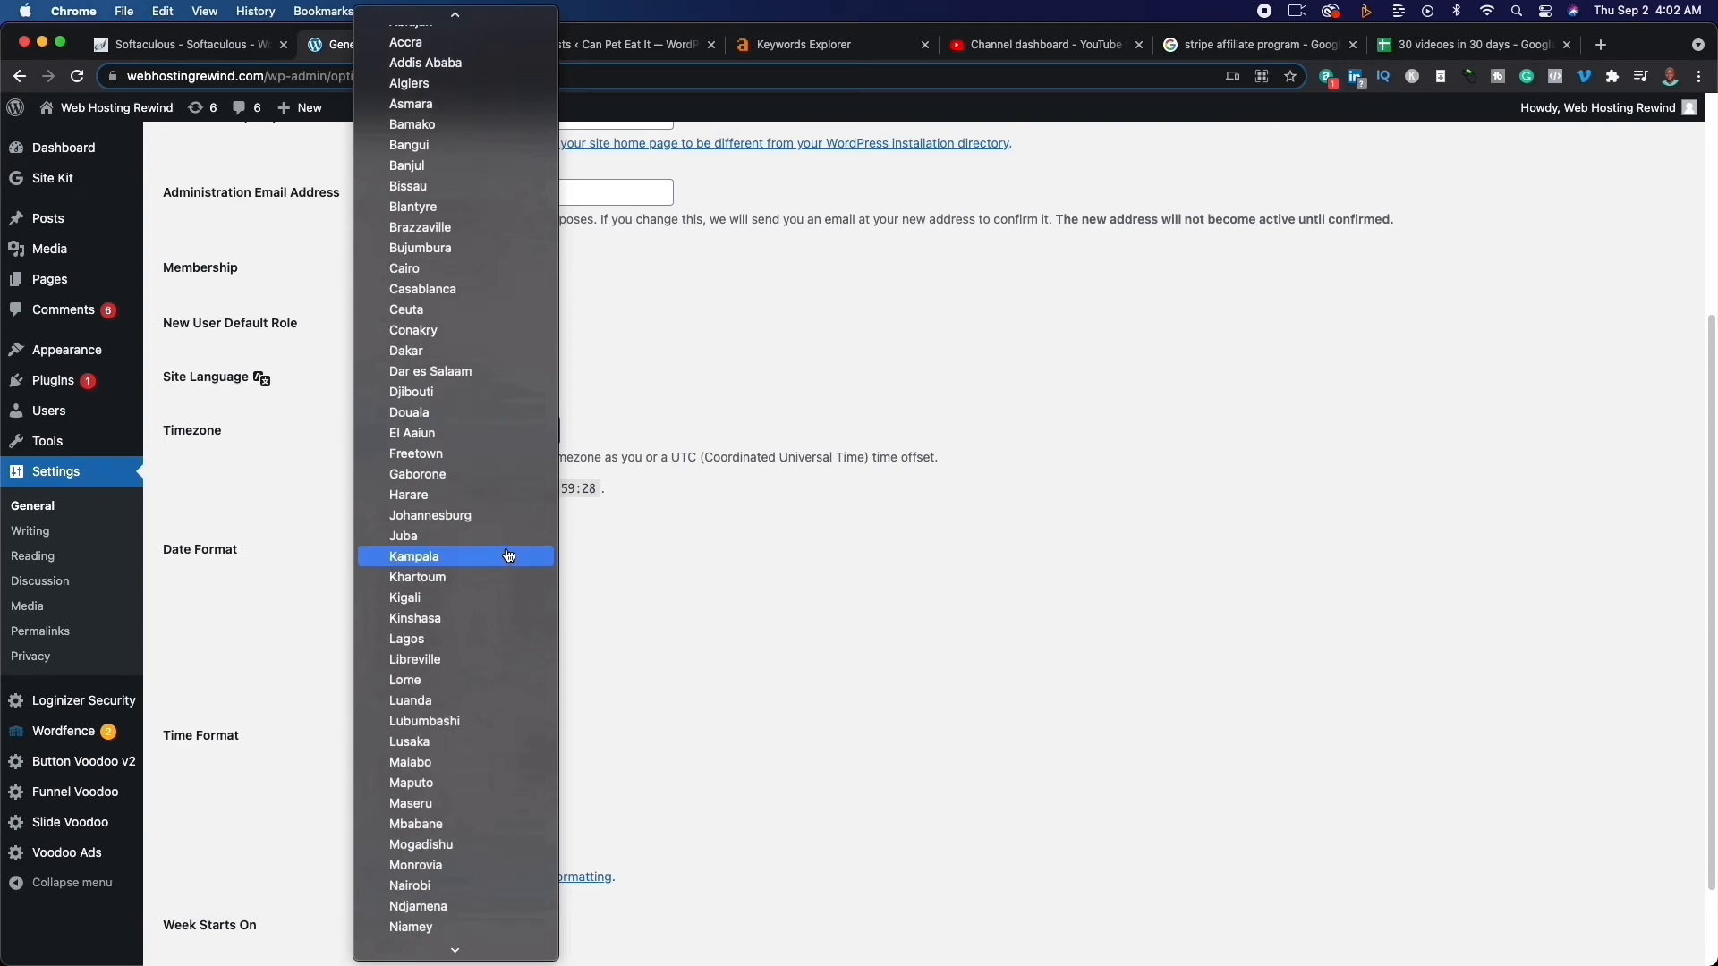
{"action": "left_click", "coordinate": [859, 602]}
{"action": "scroll", "coordinate": [814, 618], "scroll_direction": "down", "scroll_amount": 3}
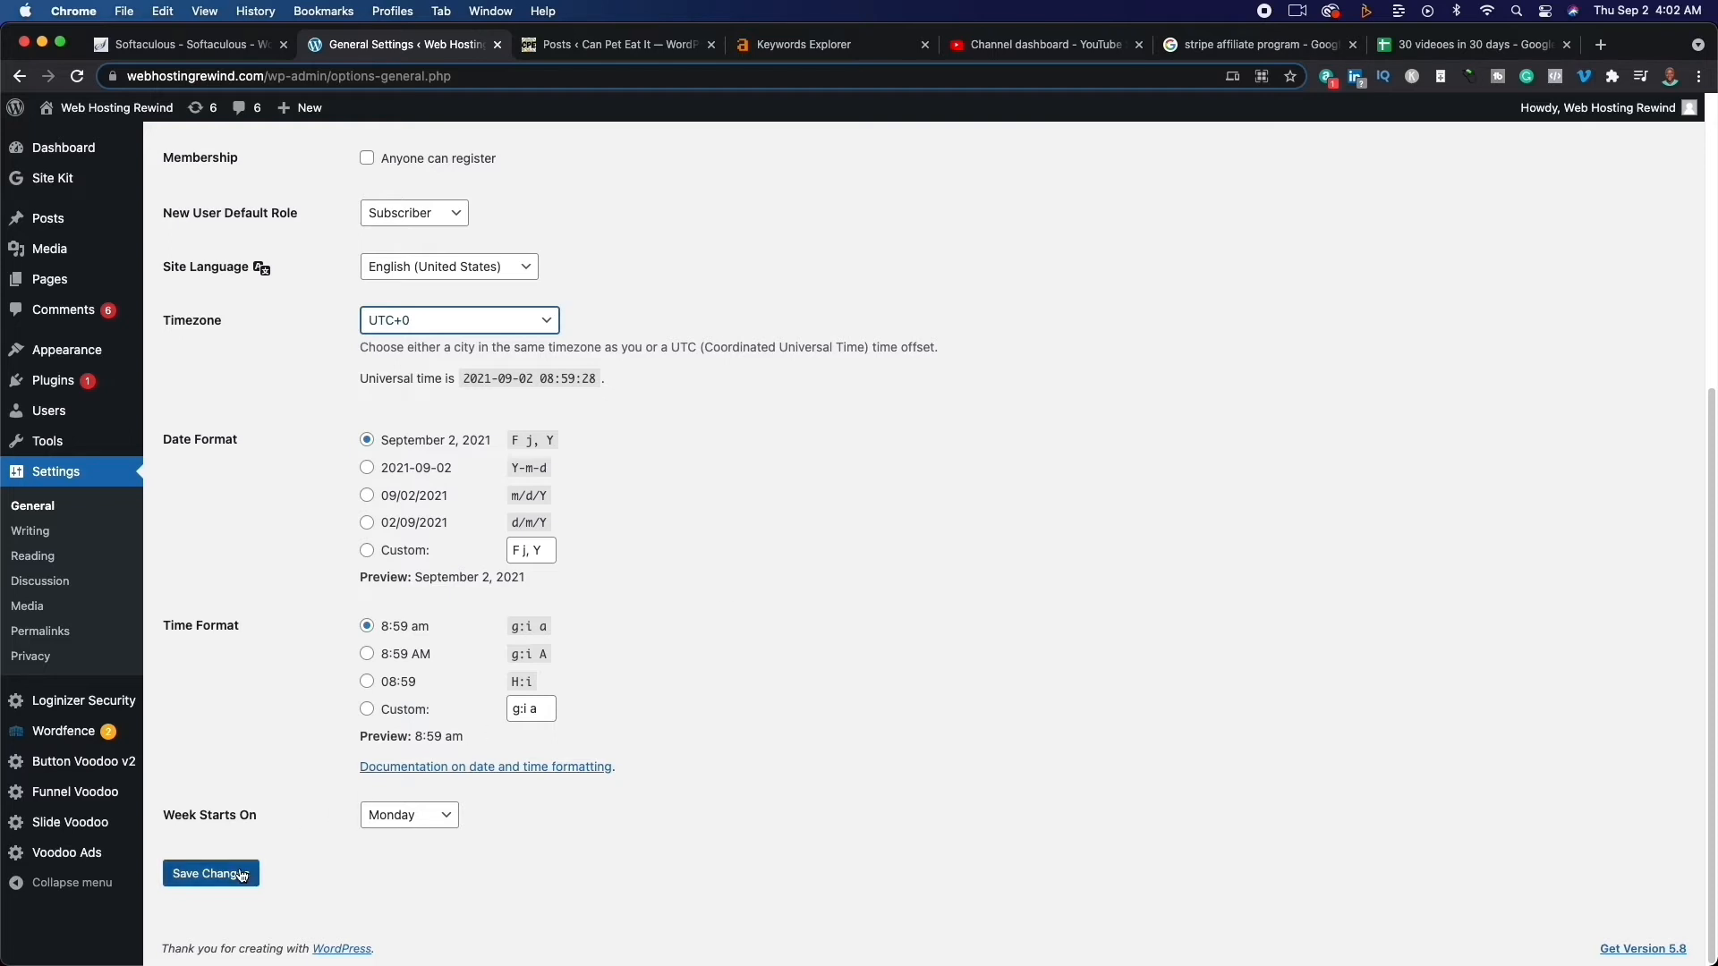
Review the Writing settings and the search engine visibility option in the Reading settings.
{"action": "left_click", "coordinate": [40, 535]}
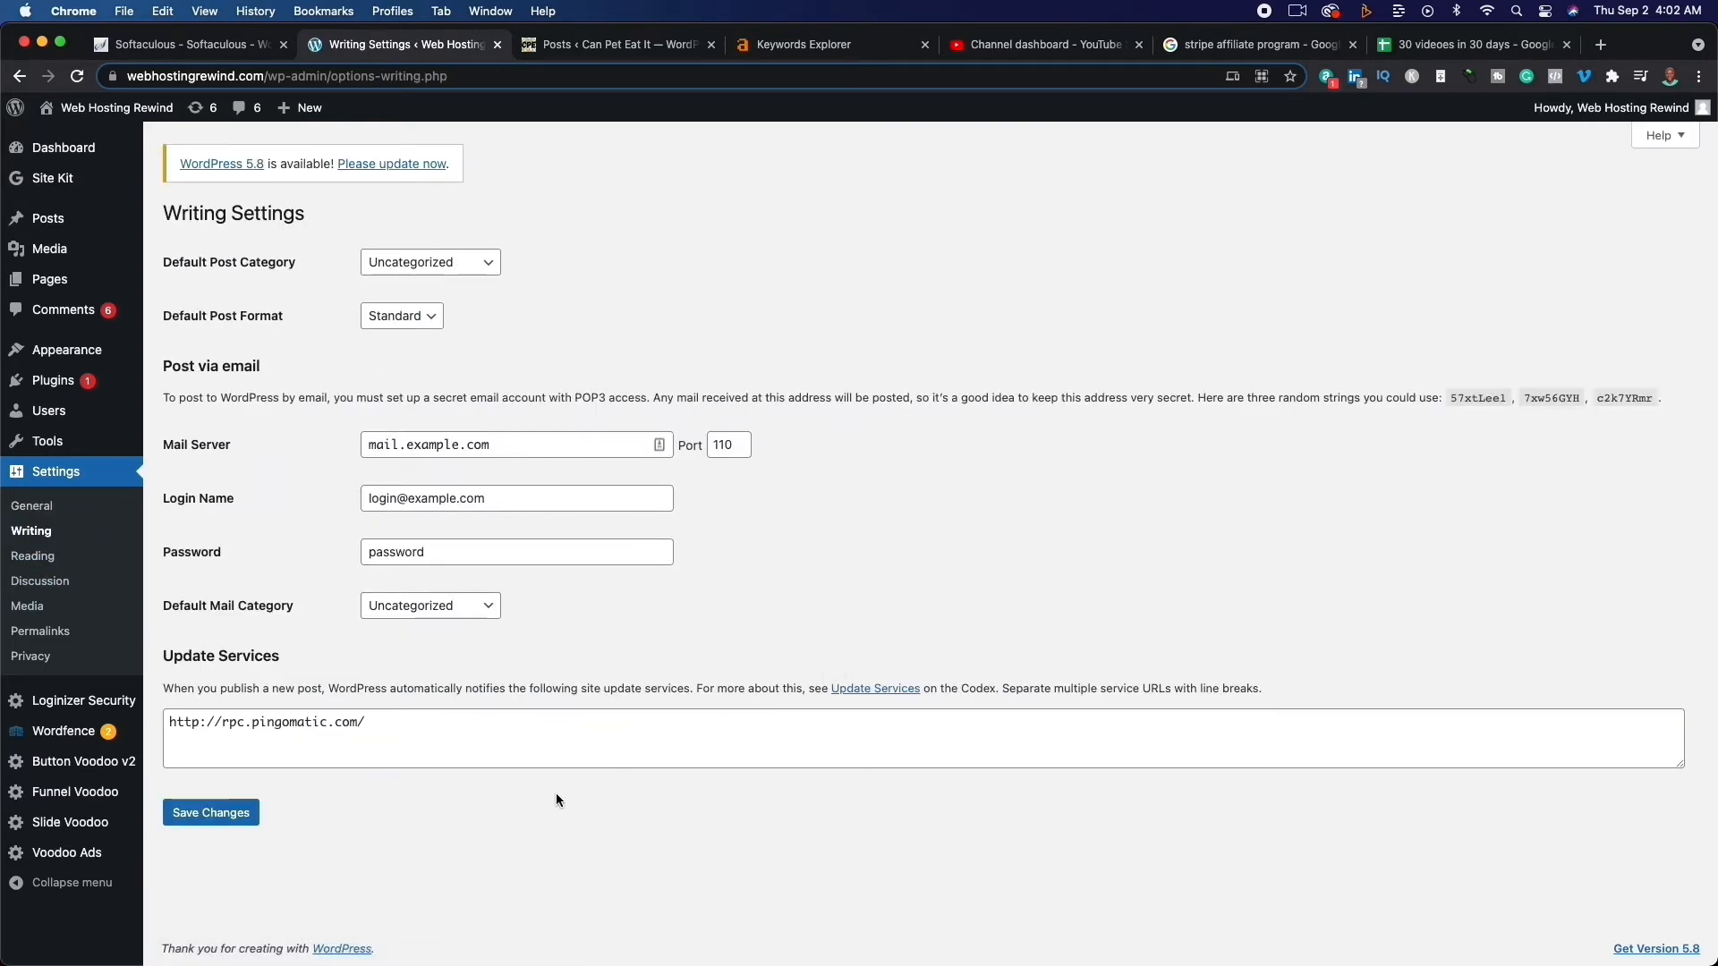
{"action": "left_click", "coordinate": [32, 555]}
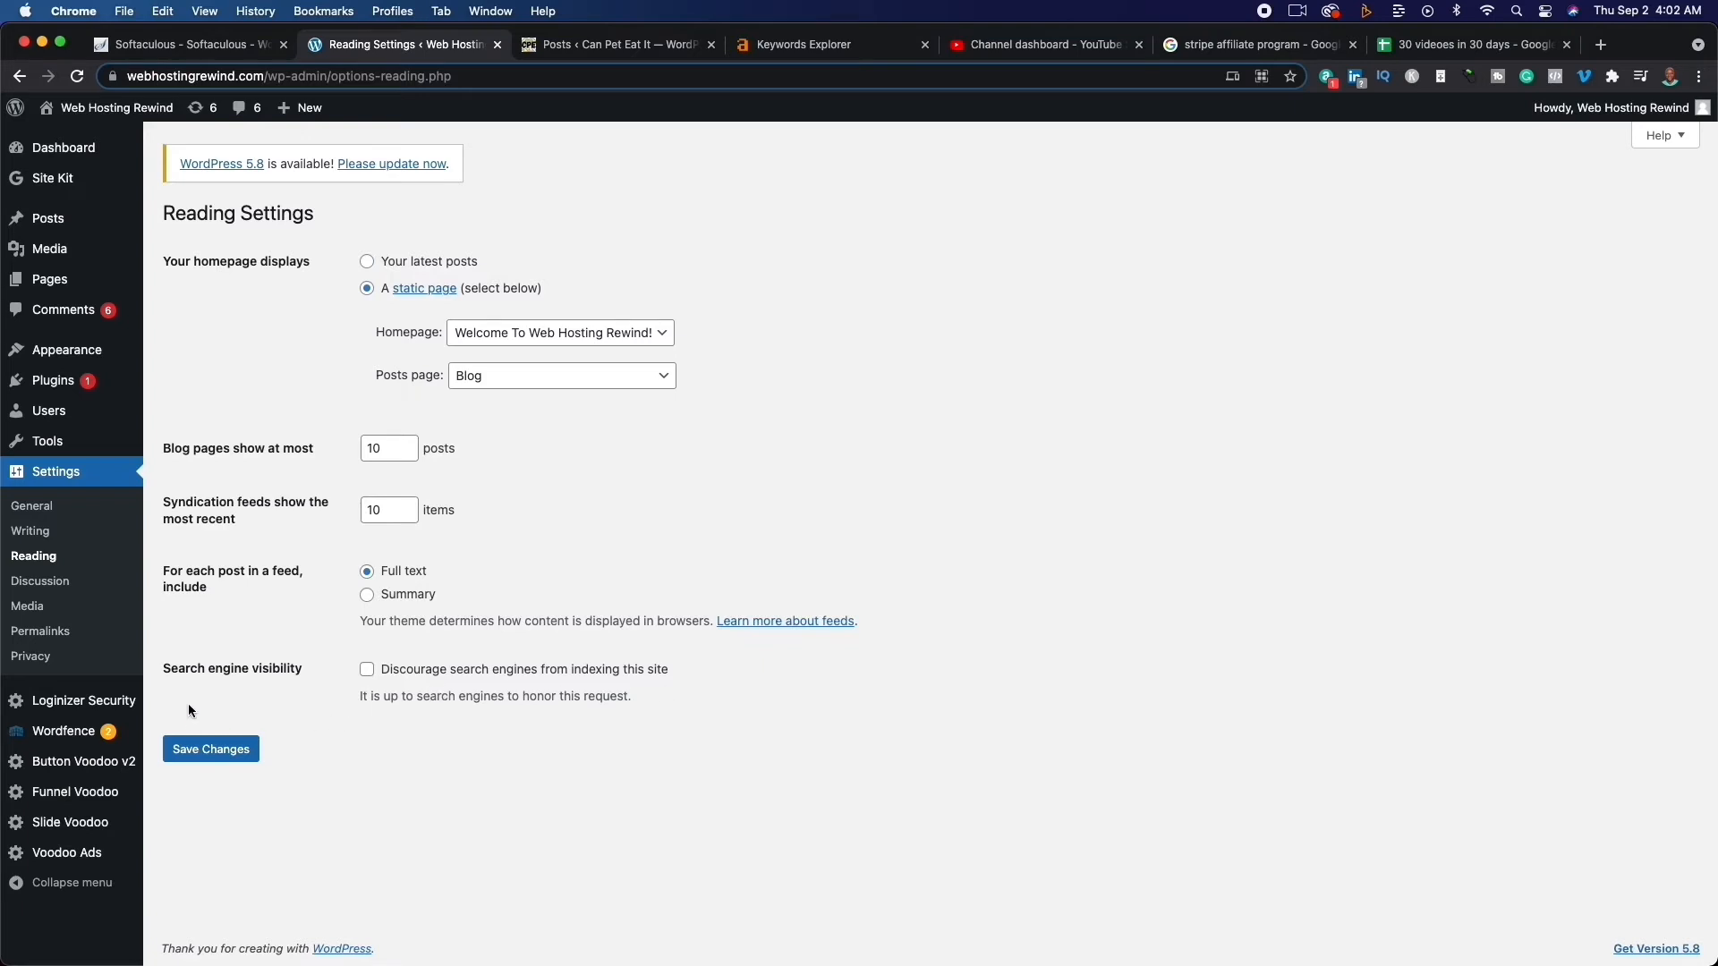
{"action": "left_click_drag", "start_coordinate": [162, 669], "coordinate": [294, 667]}
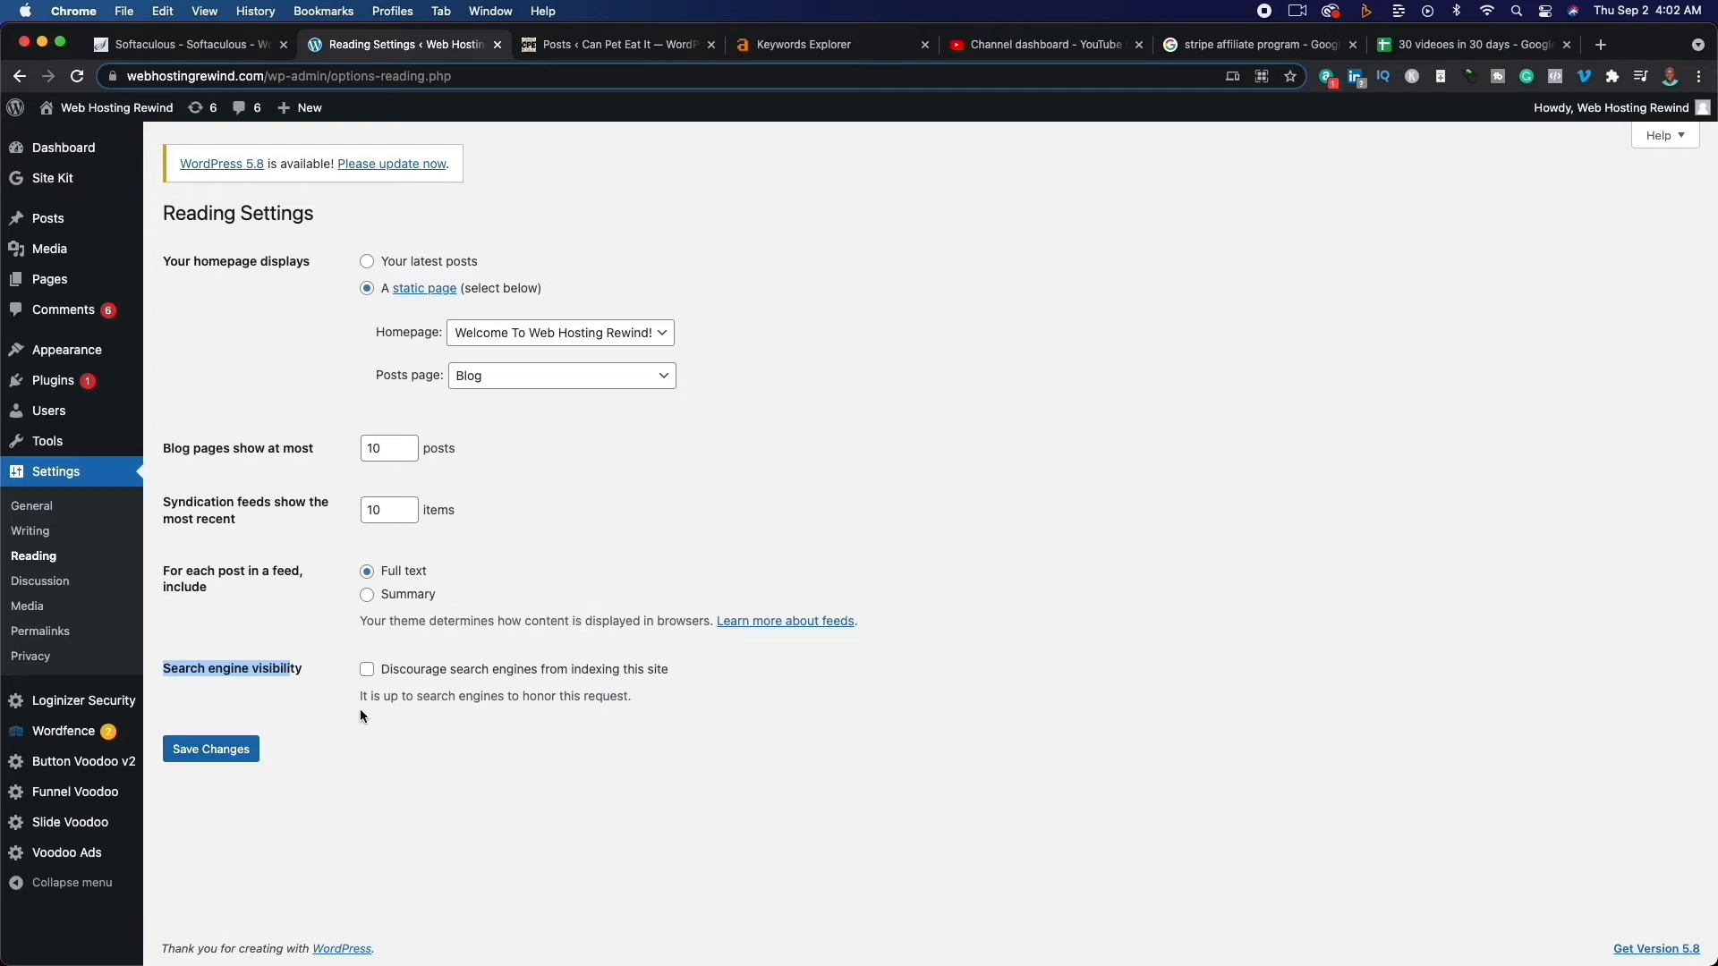
Look through the Discussion settings and the image sizes in the Media settings.
{"action": "left_click", "coordinate": [25, 584]}
{"action": "scroll", "coordinate": [685, 719], "scroll_direction": "down", "scroll_amount": 10}
{"action": "scroll", "coordinate": [664, 718], "scroll_direction": "up", "scroll_amount": 10}
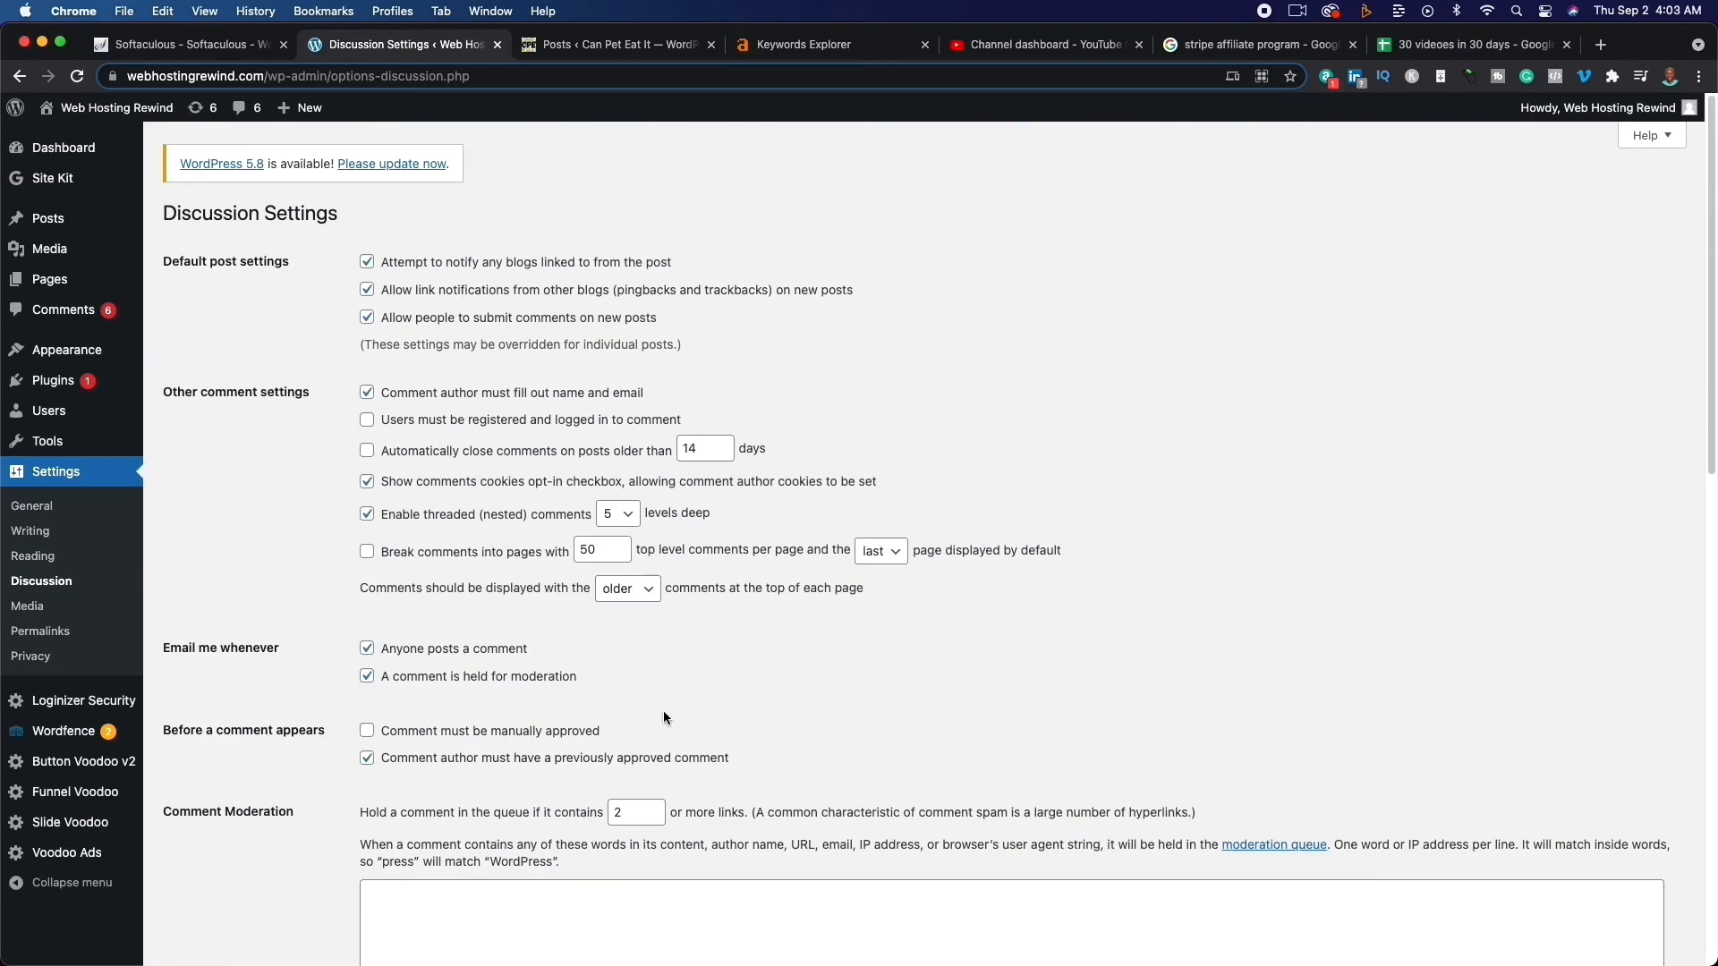
{"action": "left_click", "coordinate": [36, 606]}
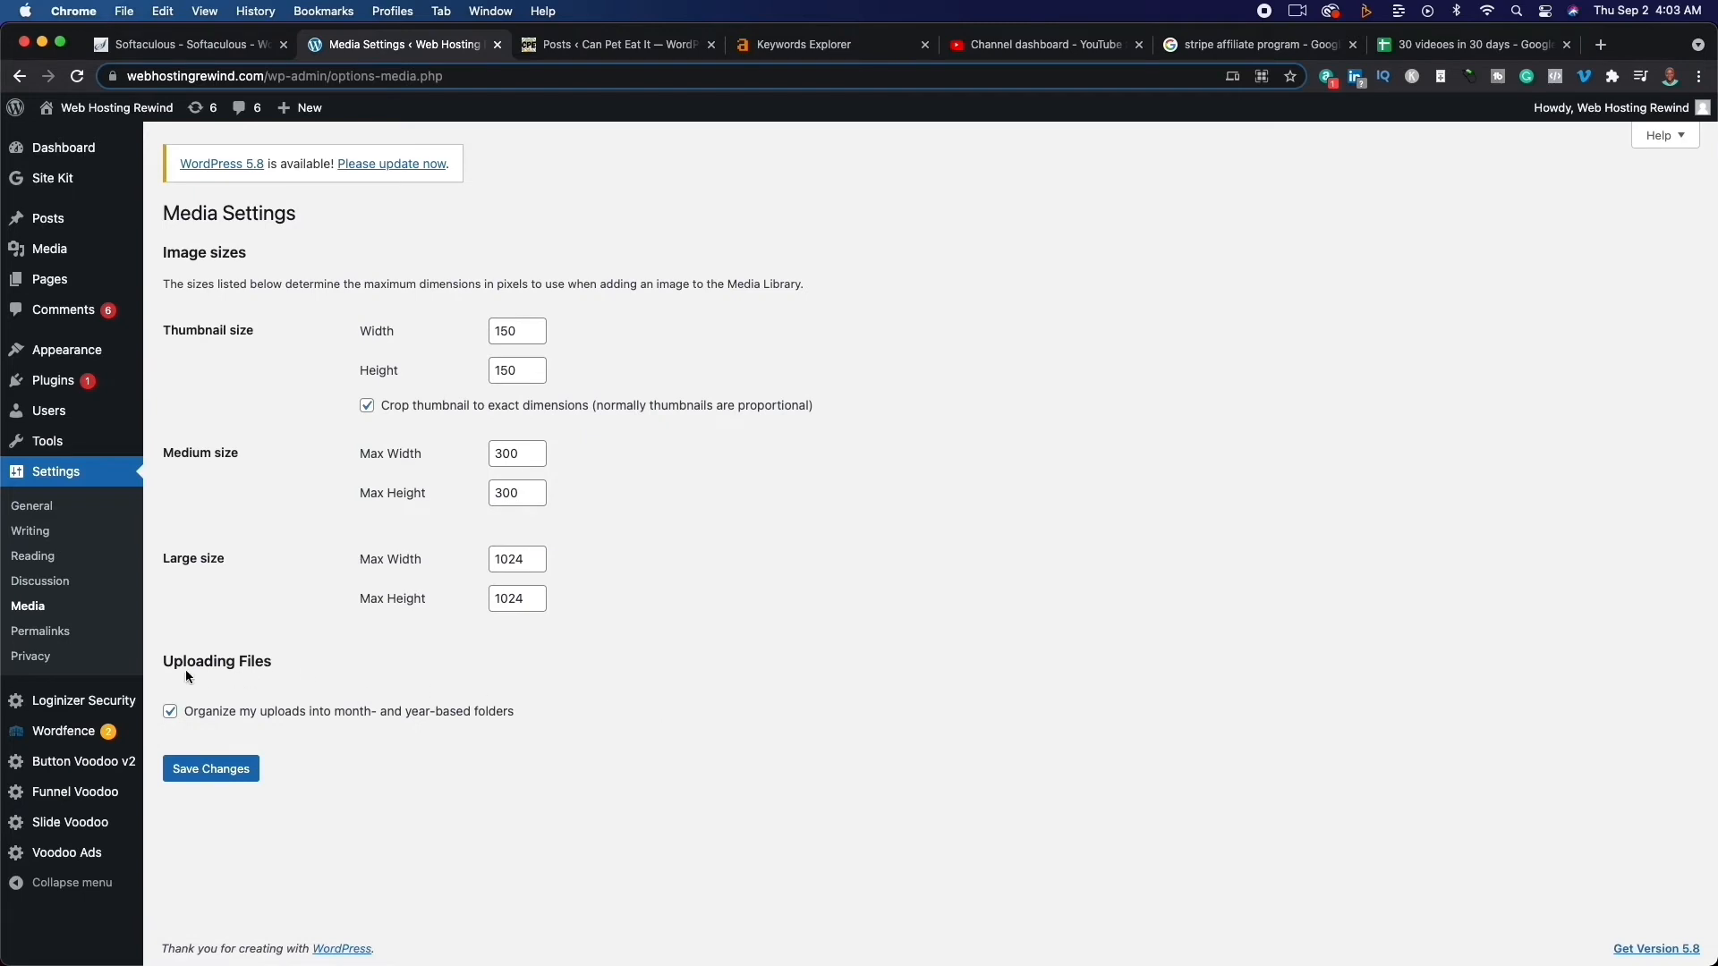
Examine the Permalink settings, focusing on the sample-post part of the Post name URL structure.
{"action": "left_click", "coordinate": [41, 631]}
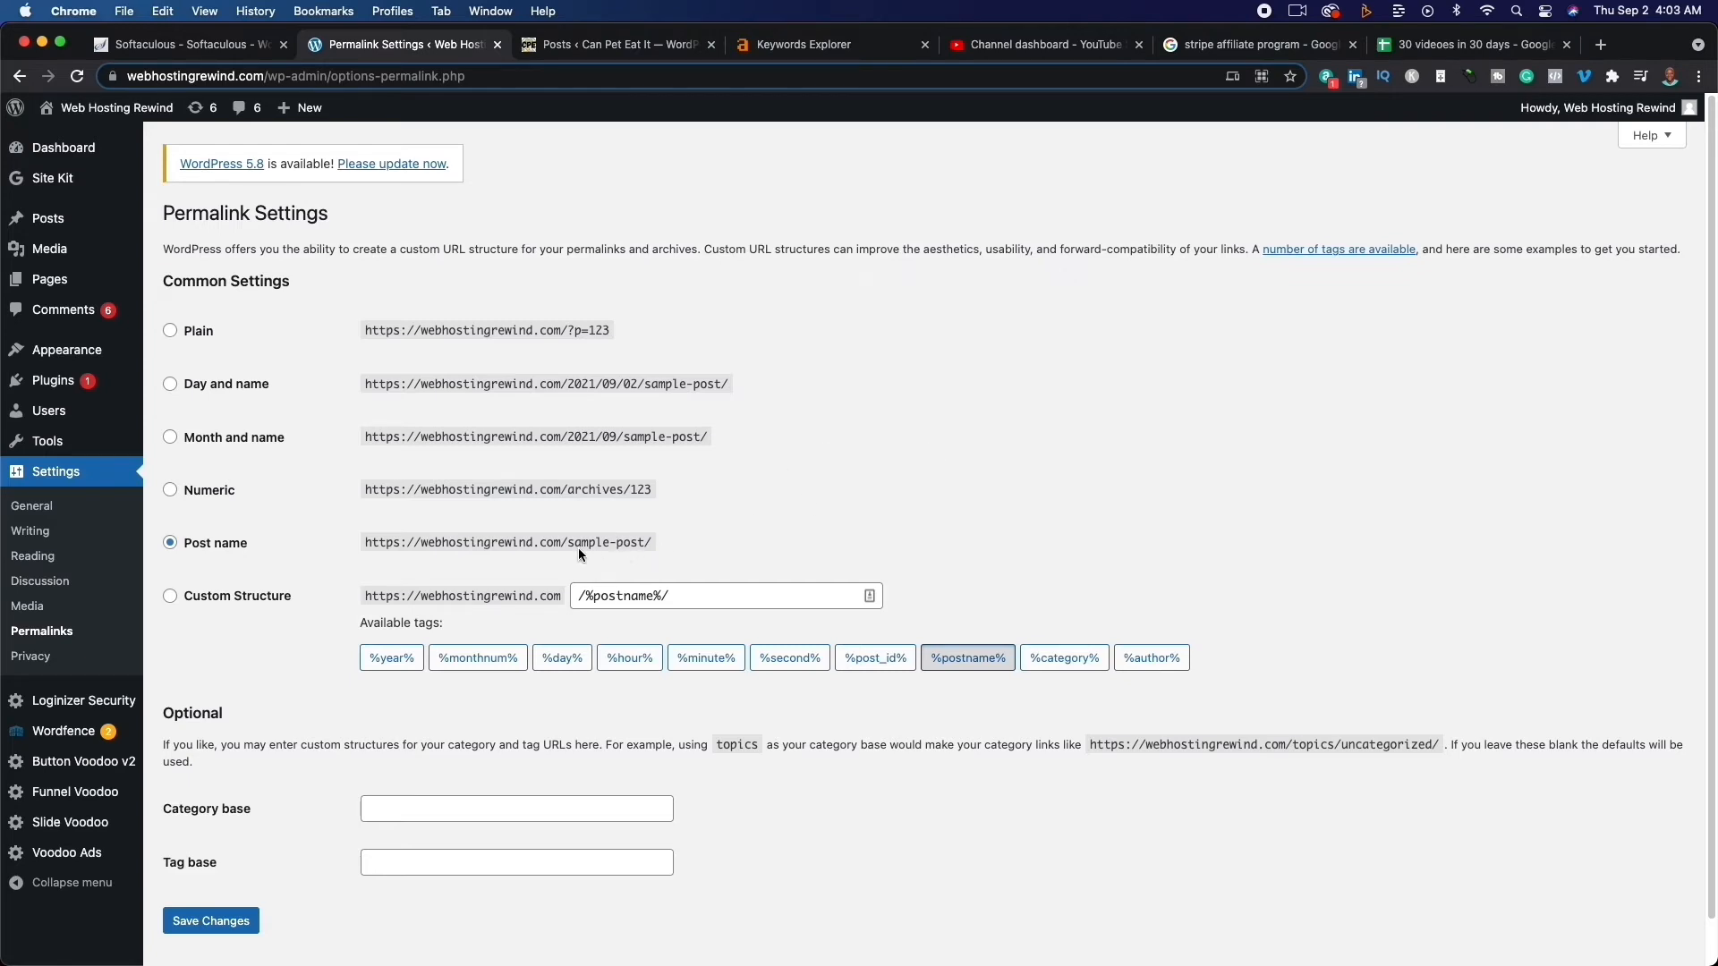
{"action": "left_click_drag", "start_coordinate": [567, 543], "coordinate": [657, 549]}
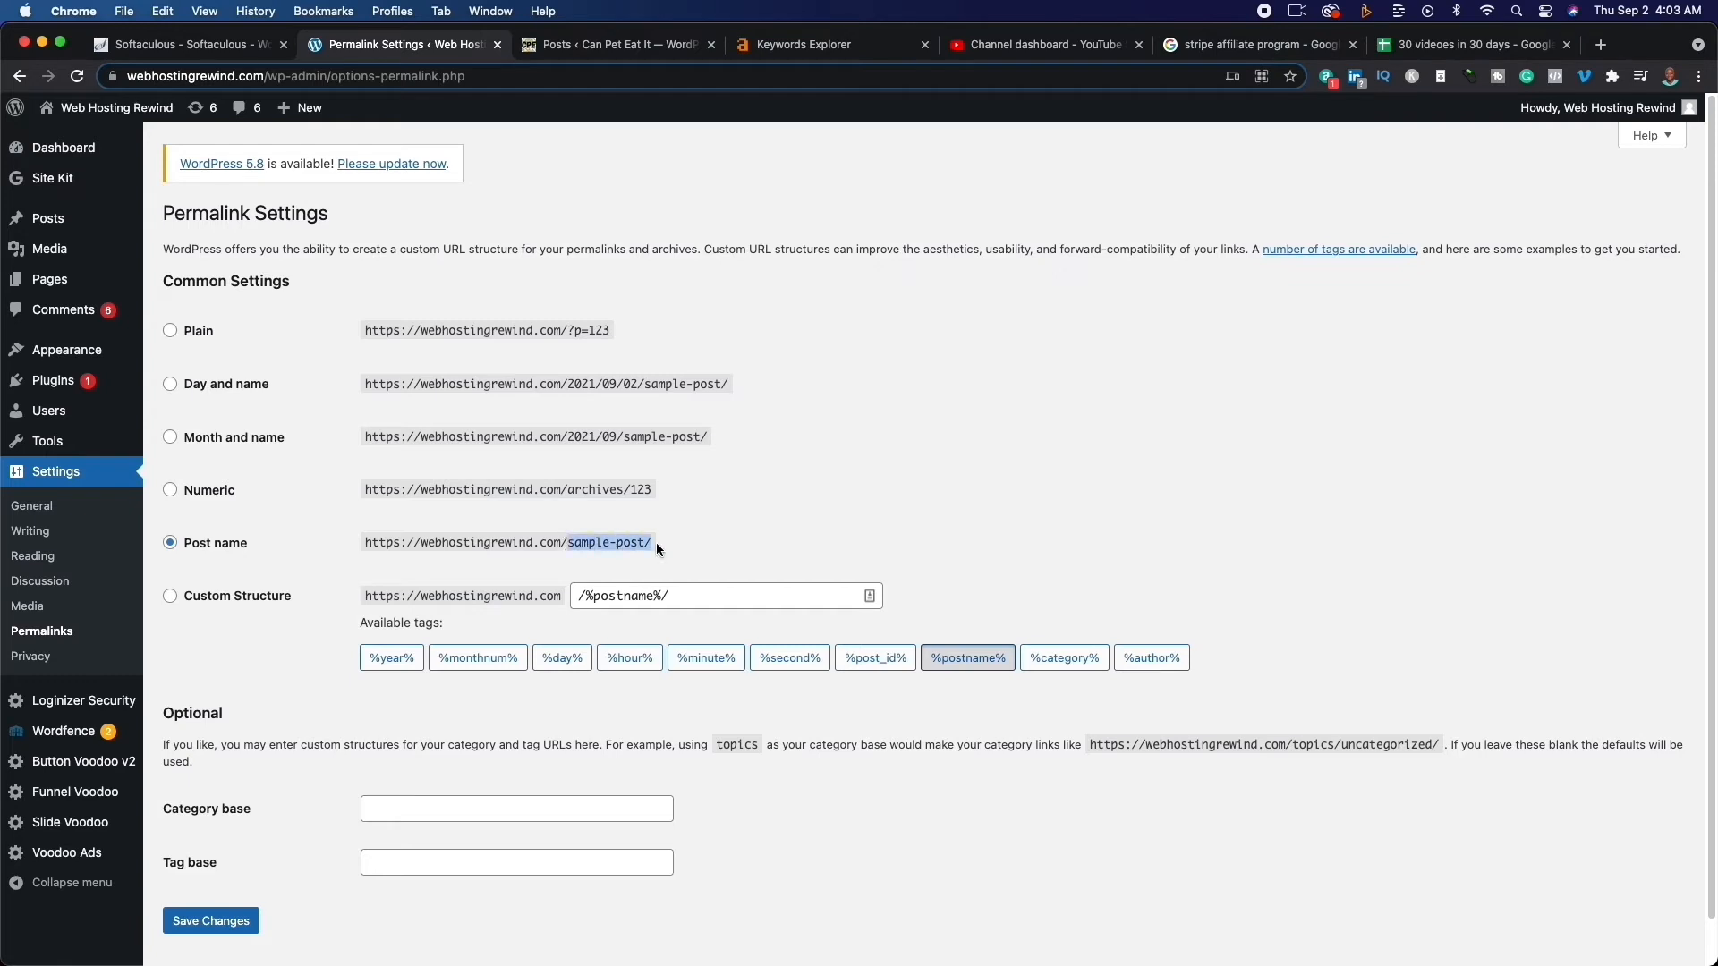
{"action": "left_click", "coordinate": [963, 473]}
{"action": "scroll", "coordinate": [468, 592], "scroll_direction": "down", "scroll_amount": 1}
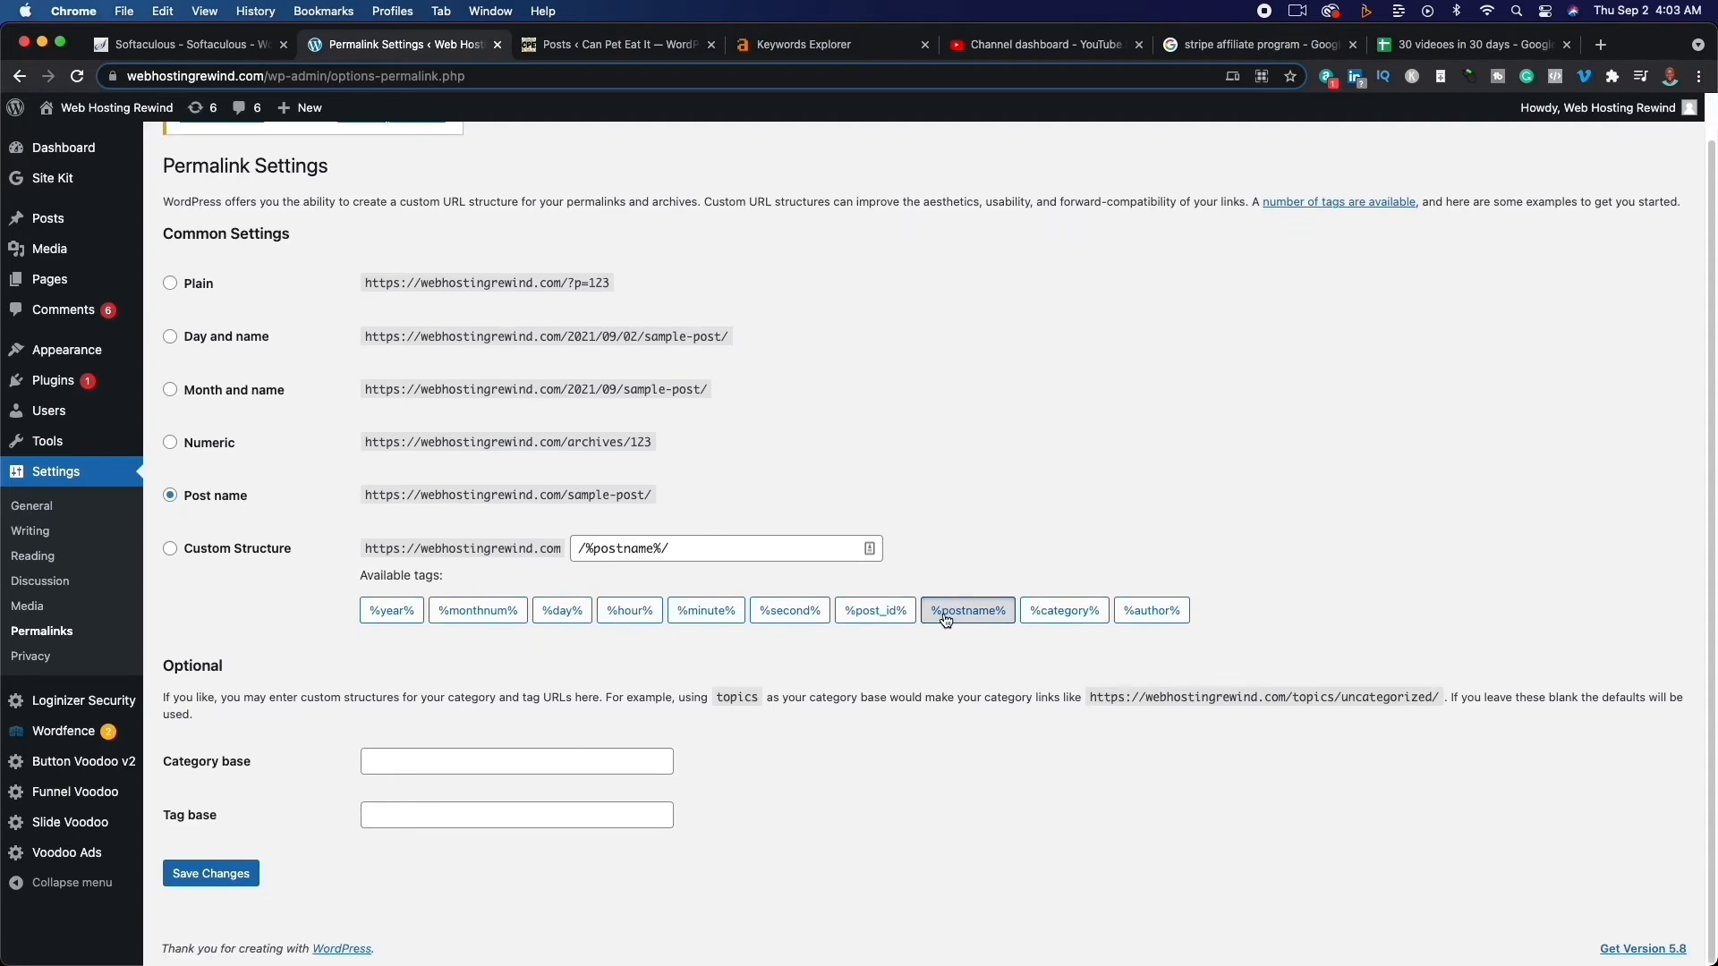
{"action": "scroll", "coordinate": [977, 572], "scroll_direction": "up", "scroll_amount": 1}
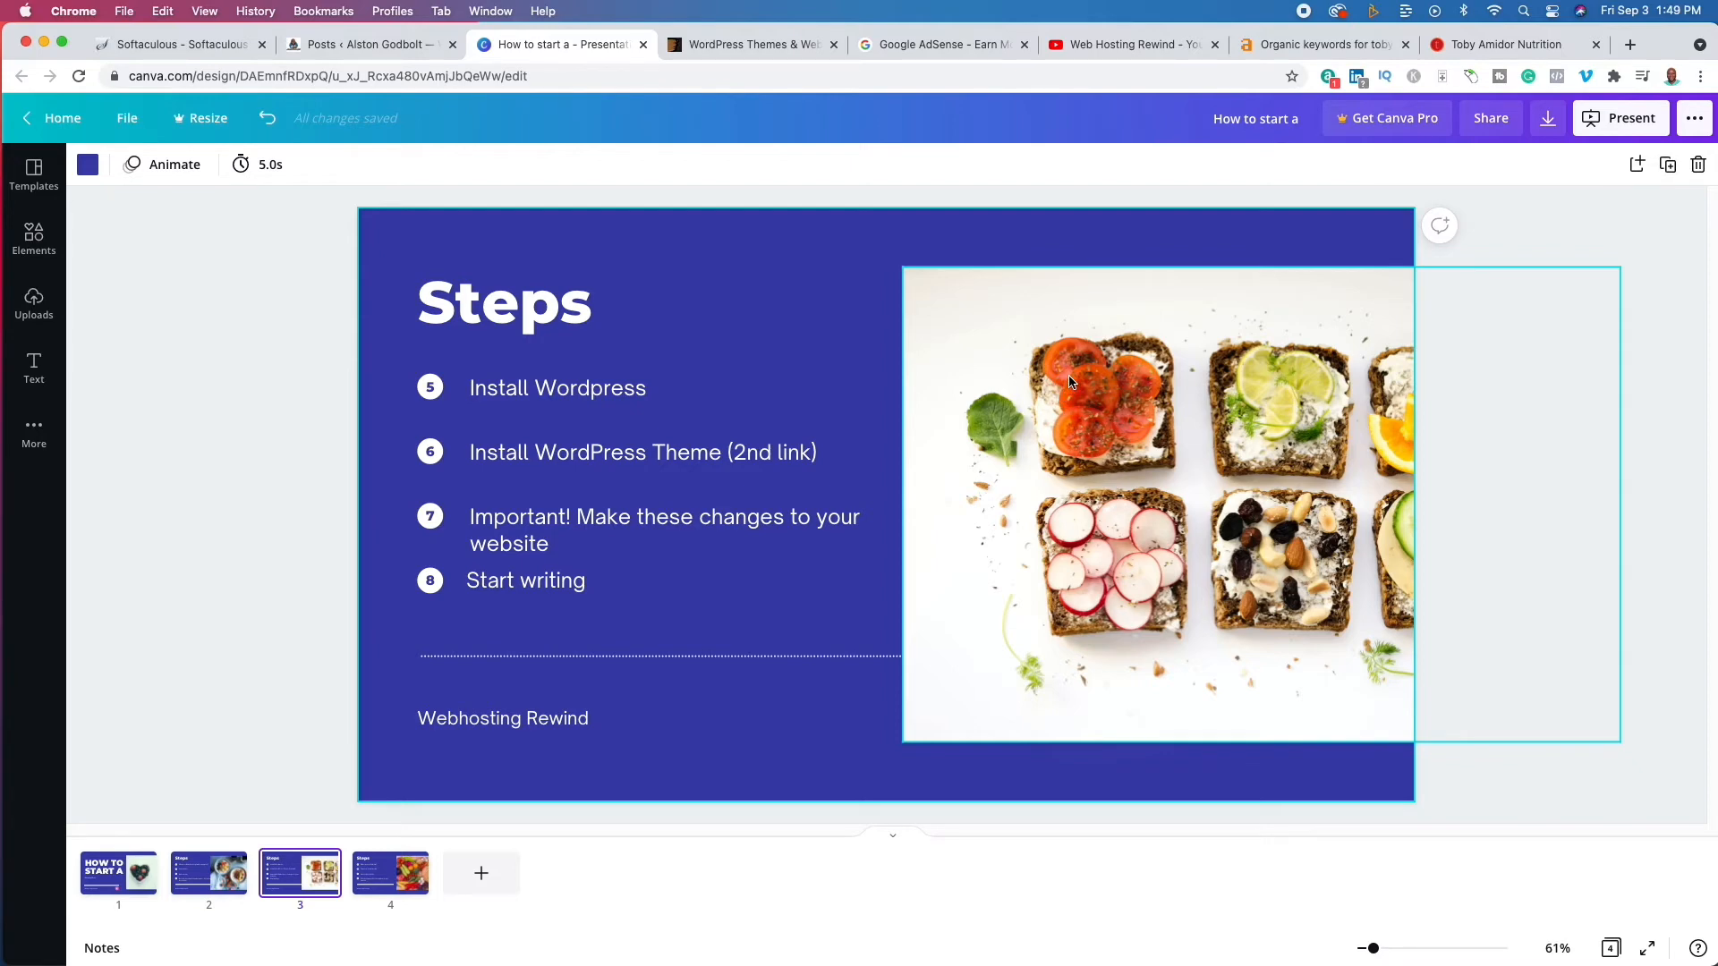
Switch to the example nutrition website and look through its whole home page.
{"action": "left_click", "coordinate": [1496, 49]}
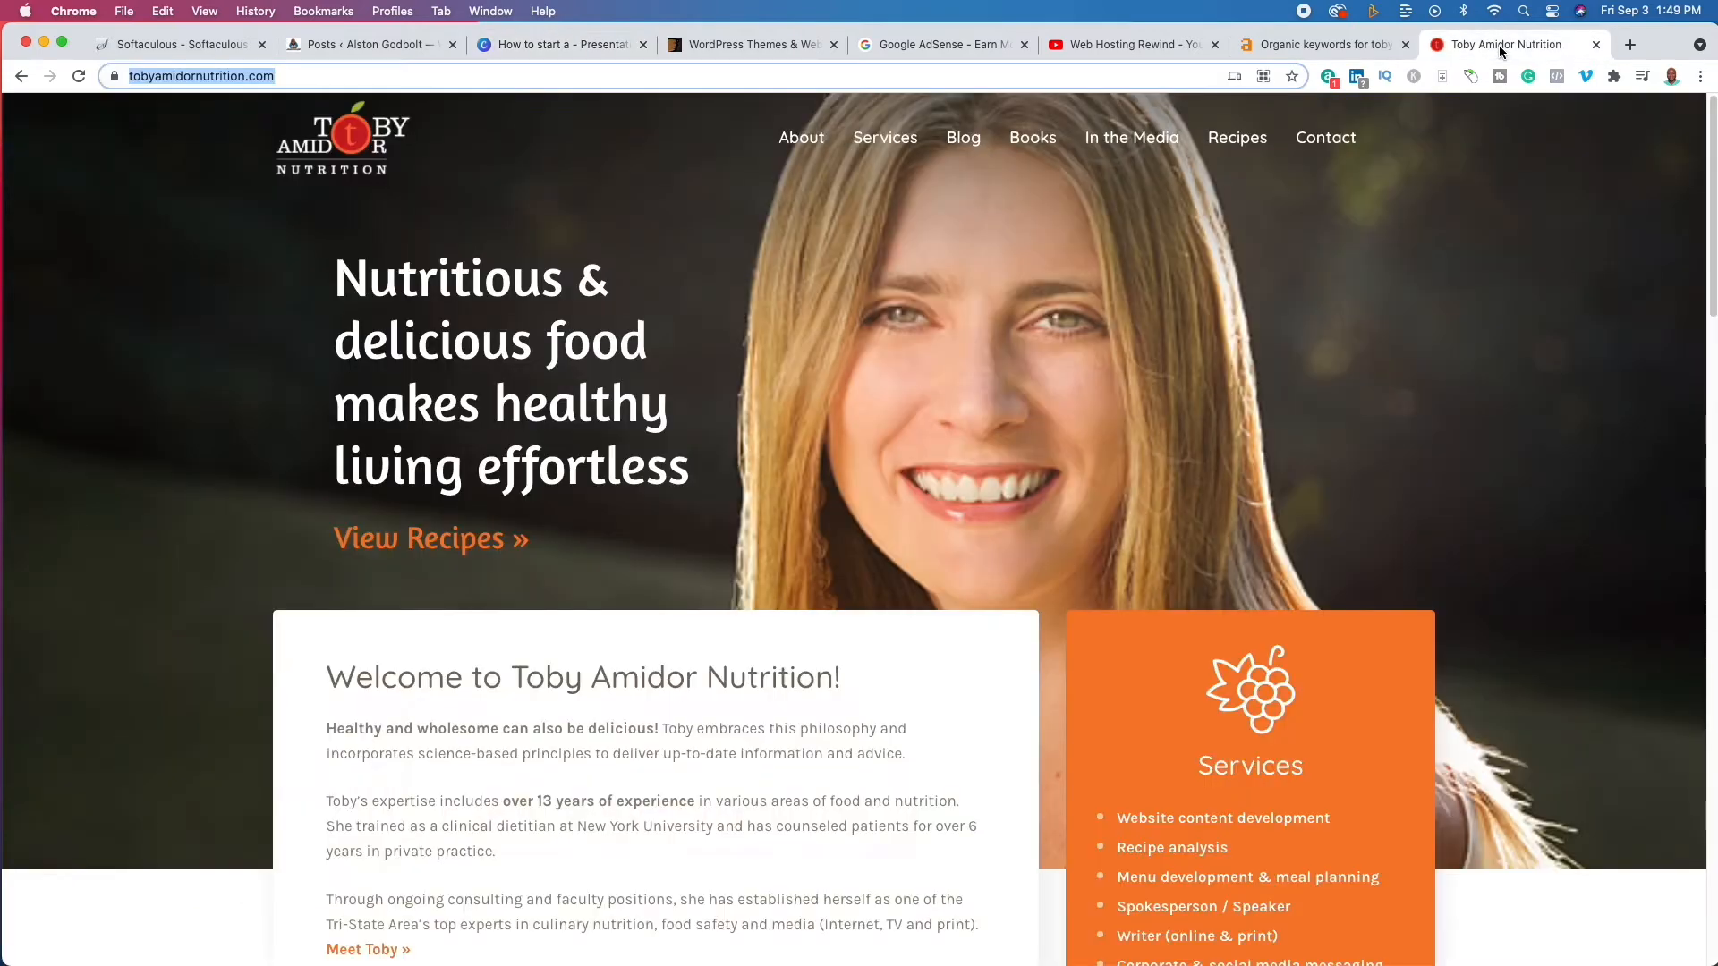
{"action": "scroll", "coordinate": [780, 547], "scroll_direction": "down", "scroll_amount": 10}
{"action": "scroll", "coordinate": [780, 550], "scroll_direction": "down", "scroll_amount": 15}
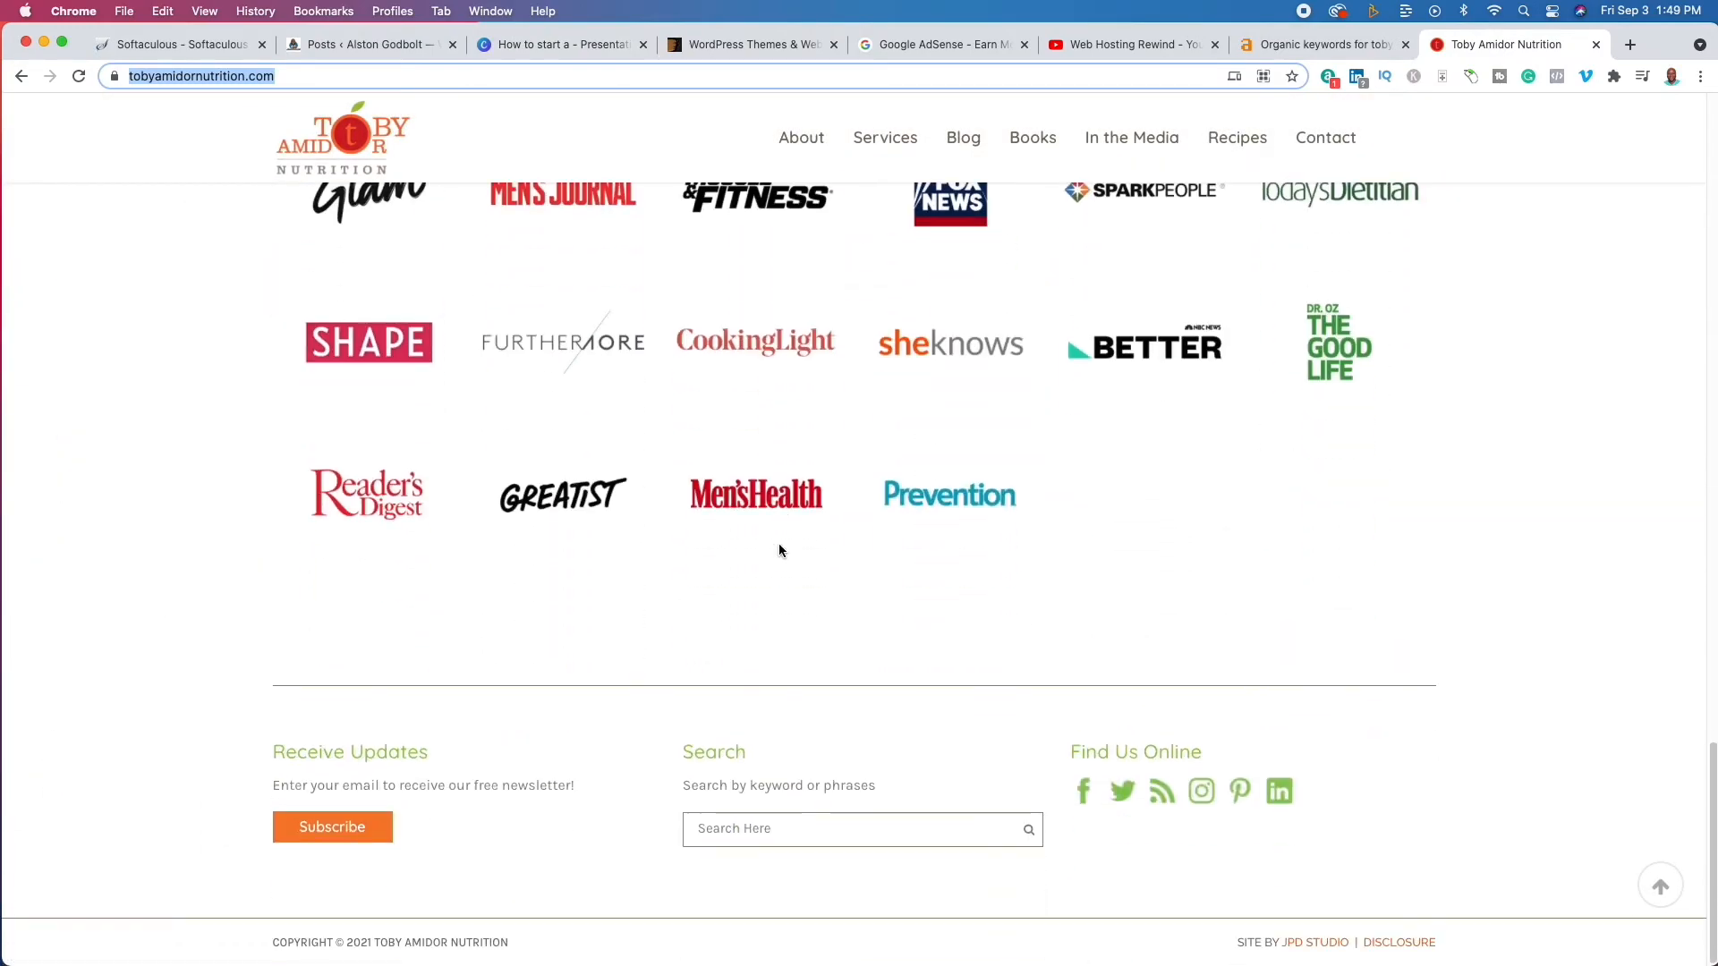
{"action": "scroll", "coordinate": [780, 549], "scroll_direction": "up", "scroll_amount": 10}
{"action": "scroll", "coordinate": [780, 550], "scroll_direction": "up", "scroll_amount": 15}
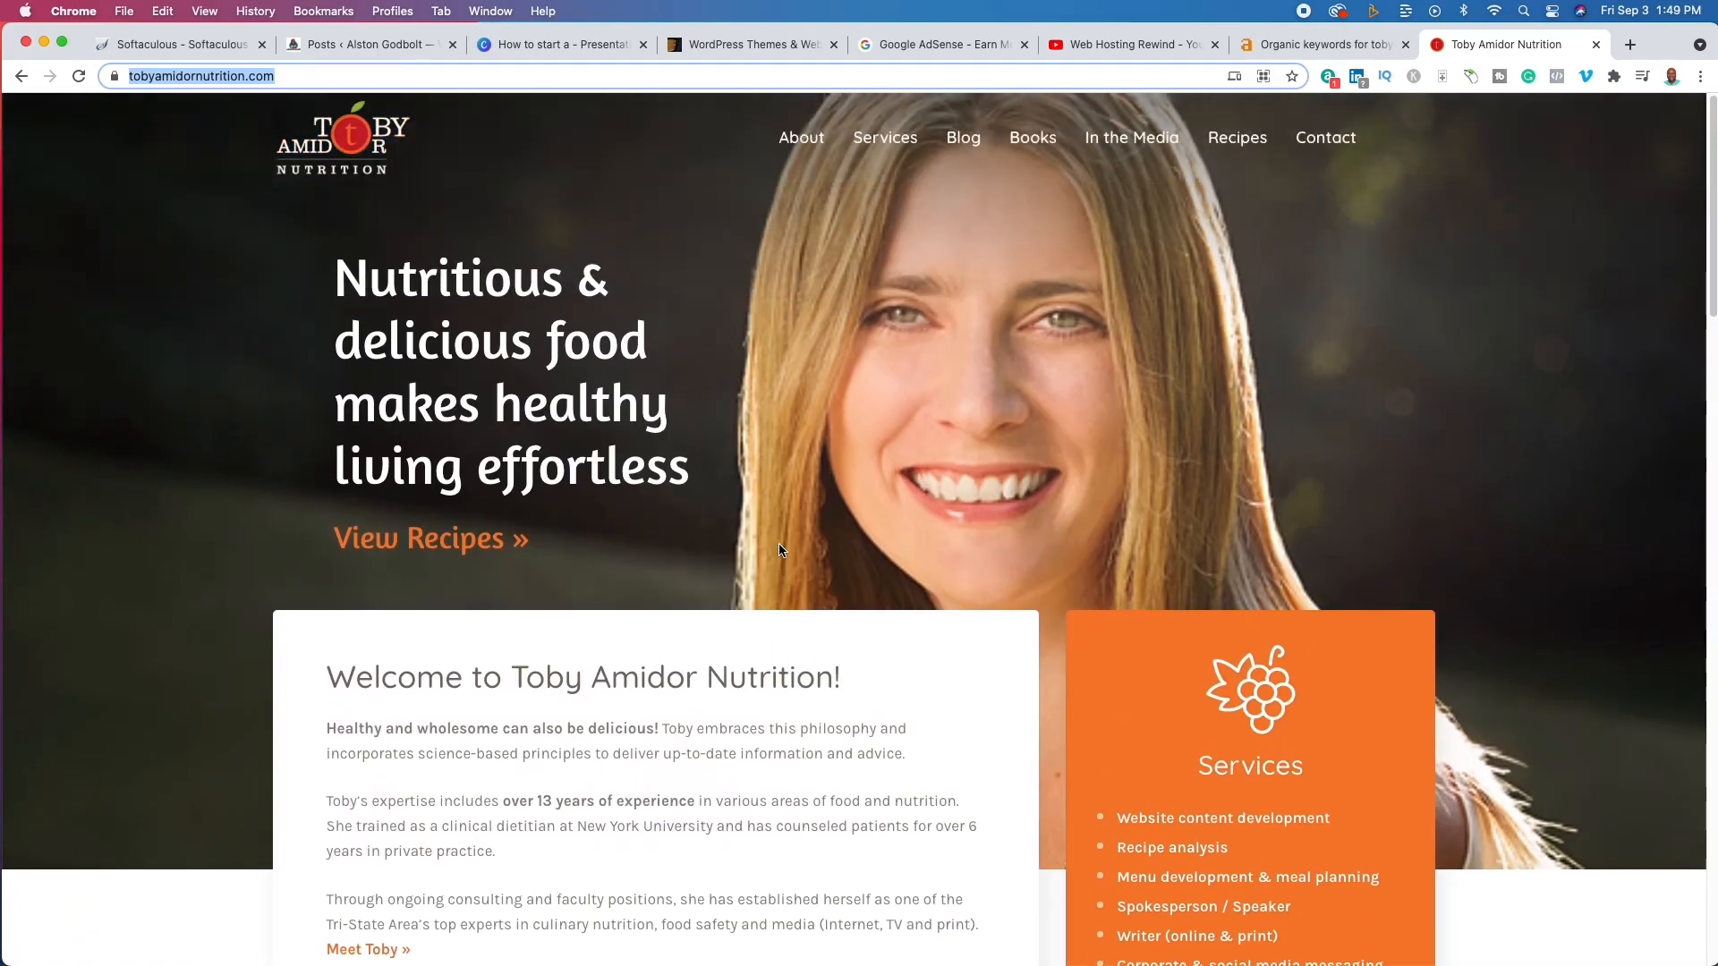
Search ThemeForest for "nutrition" and look through the matching website themes.
{"action": "left_click", "coordinate": [739, 42]}
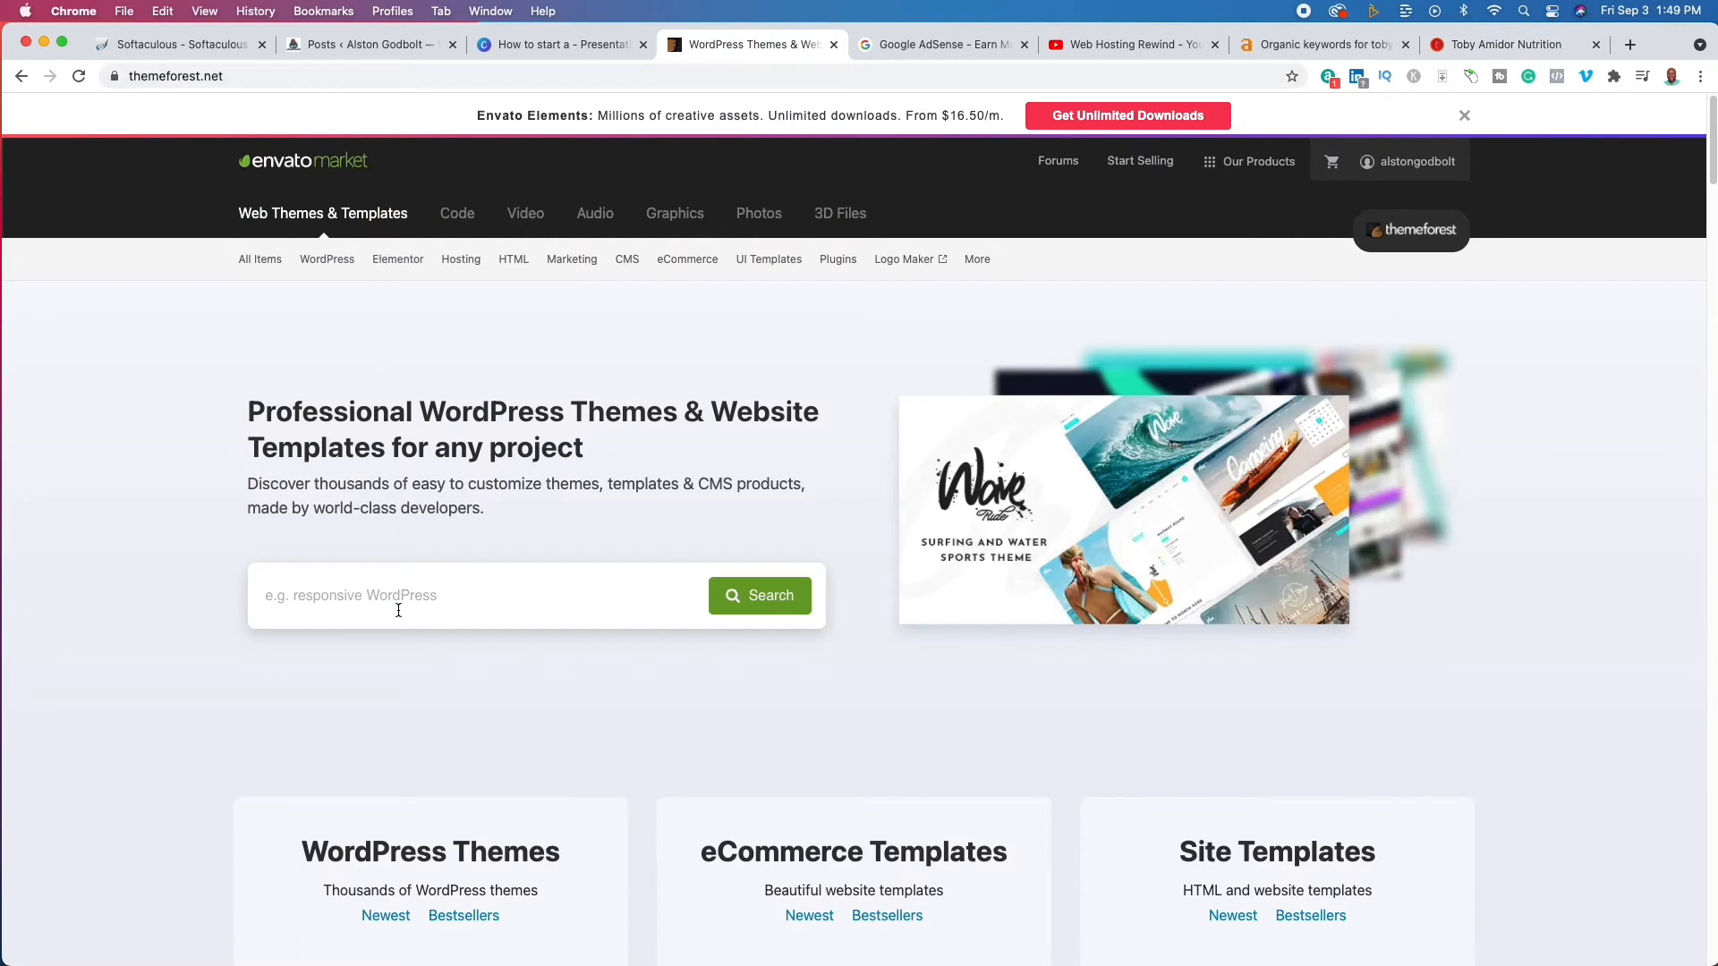
{"action": "left_click", "coordinate": [519, 612]}
{"action": "type", "text": "nutrition"}
{"action": "key", "text": "Return"}
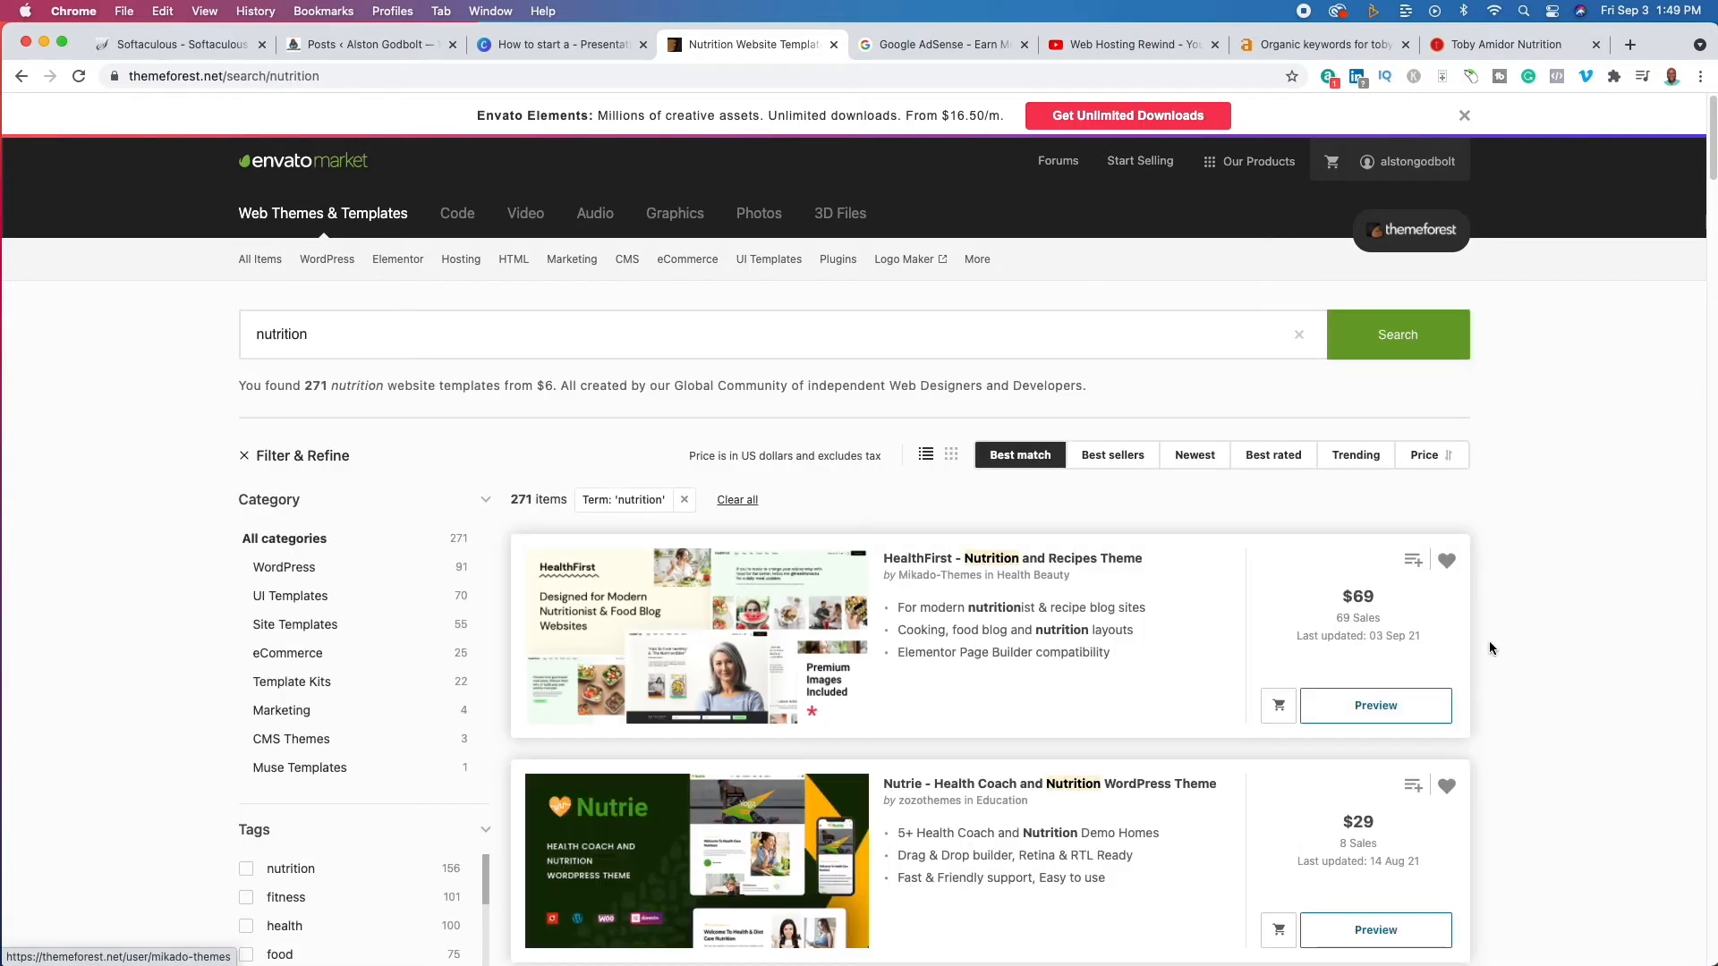
{"action": "scroll", "coordinate": [1489, 759], "scroll_direction": "down", "scroll_amount": 1}
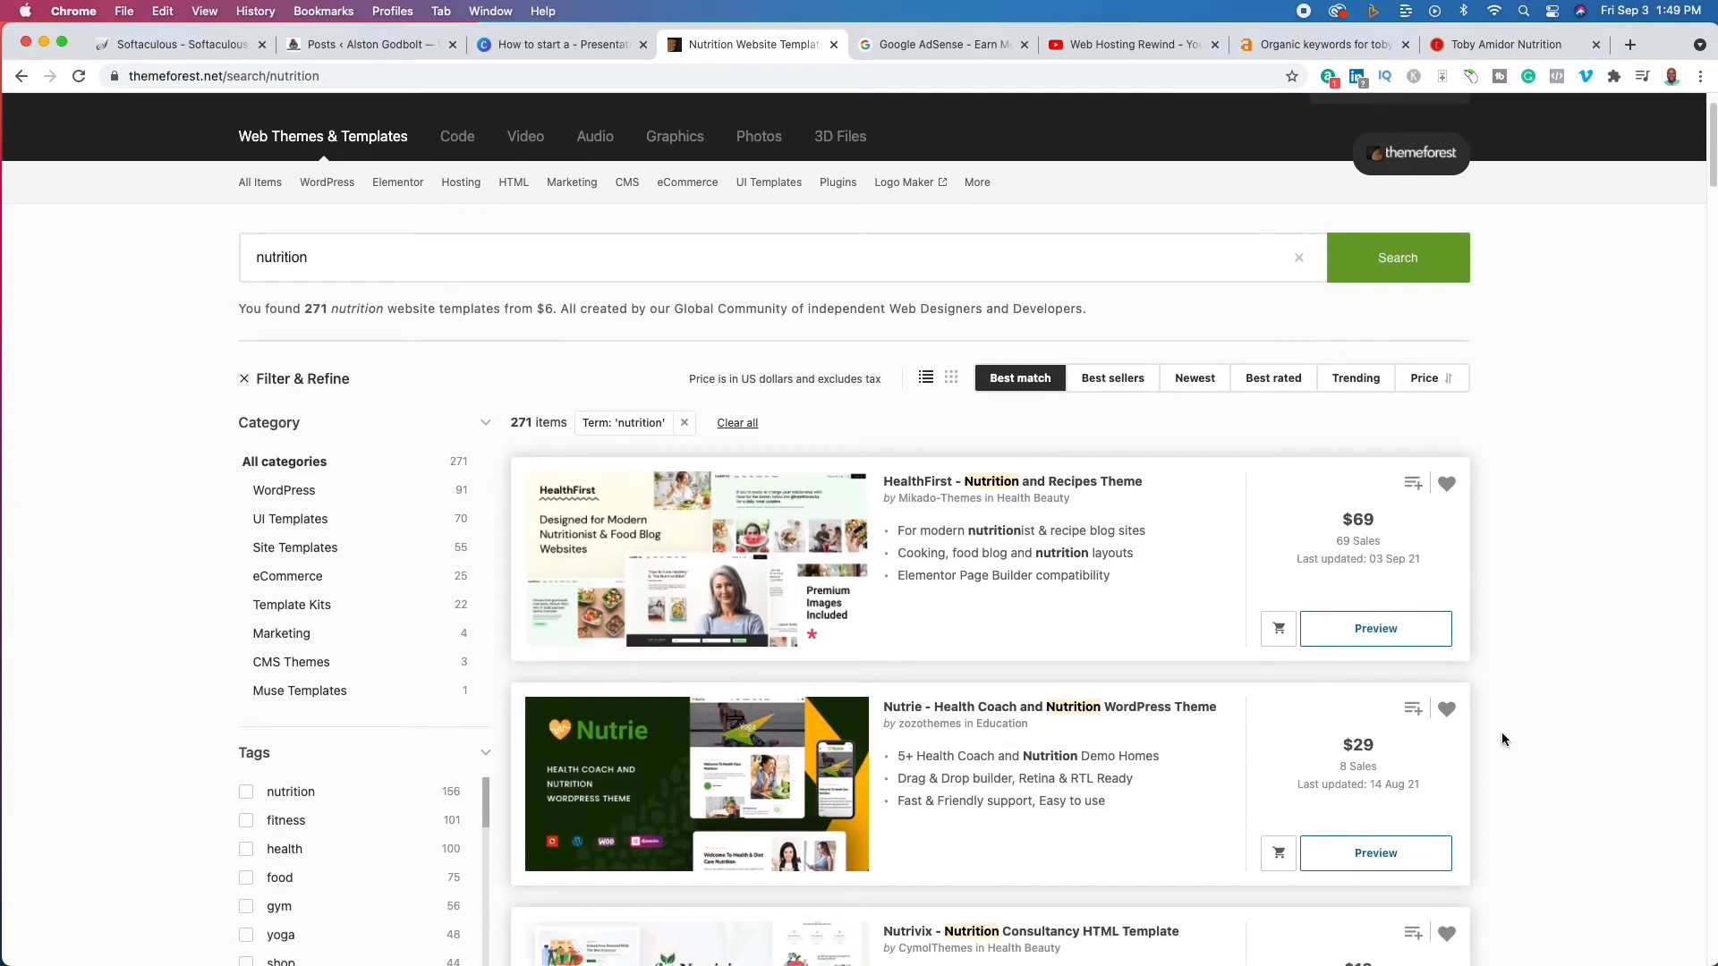
{"action": "scroll", "coordinate": [1501, 732], "scroll_direction": "down", "scroll_amount": 5}
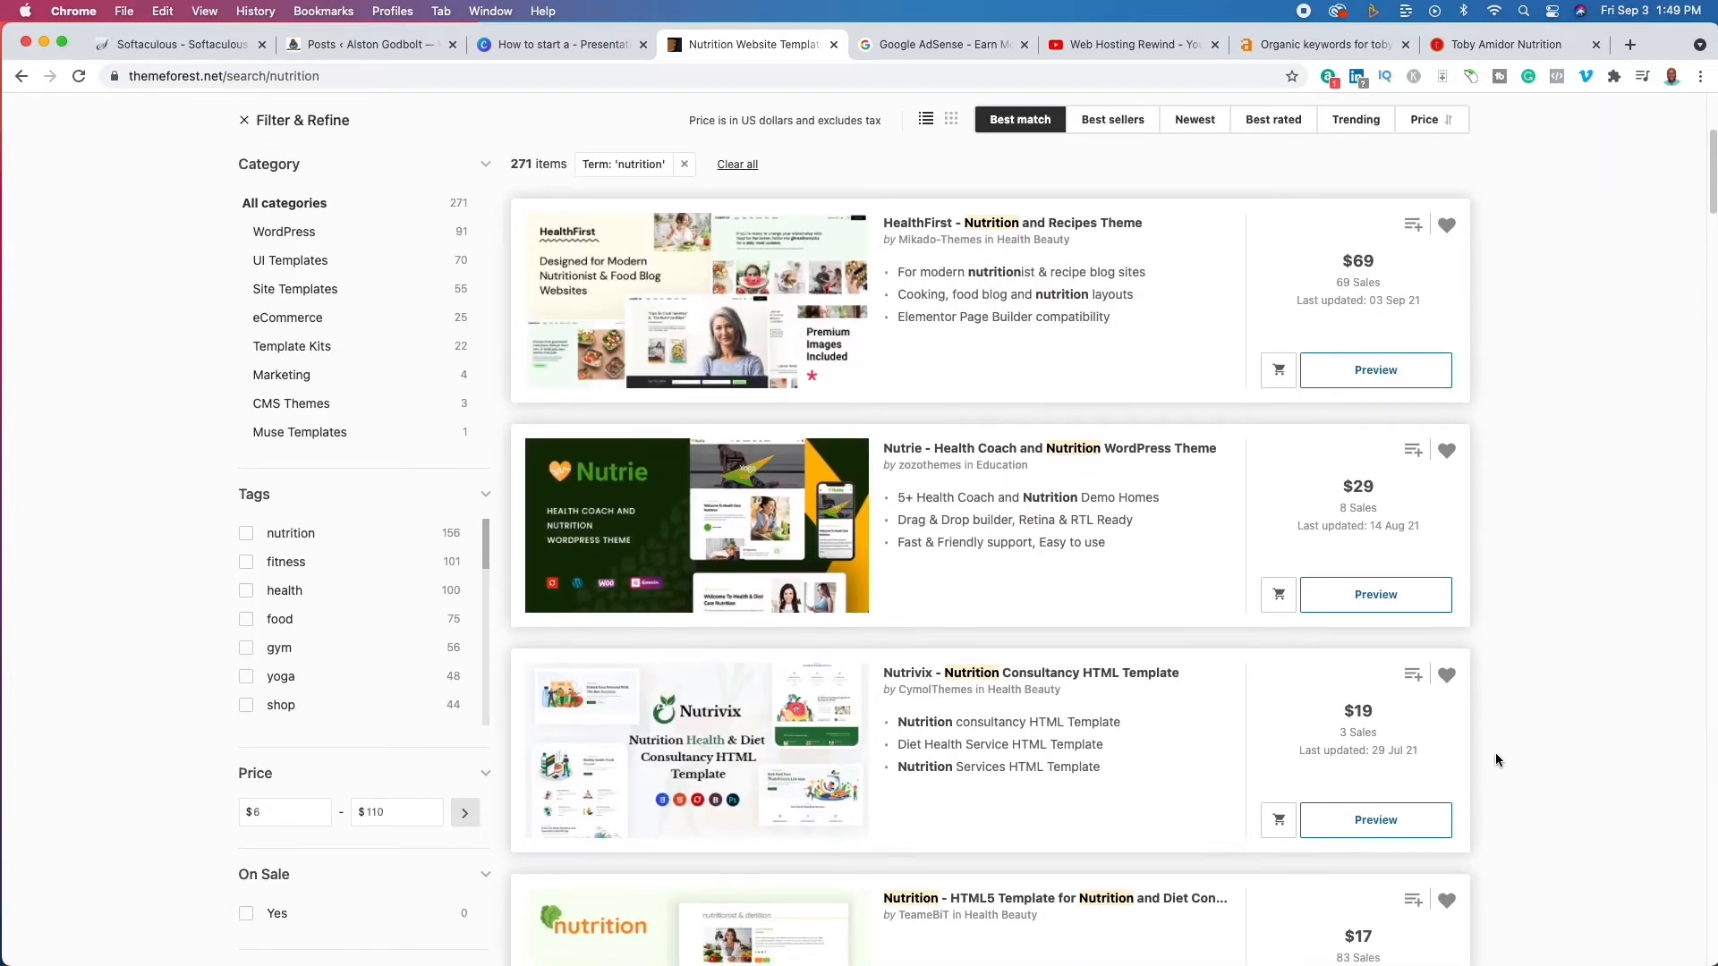
{"action": "scroll", "coordinate": [1494, 763], "scroll_direction": "down", "scroll_amount": 2}
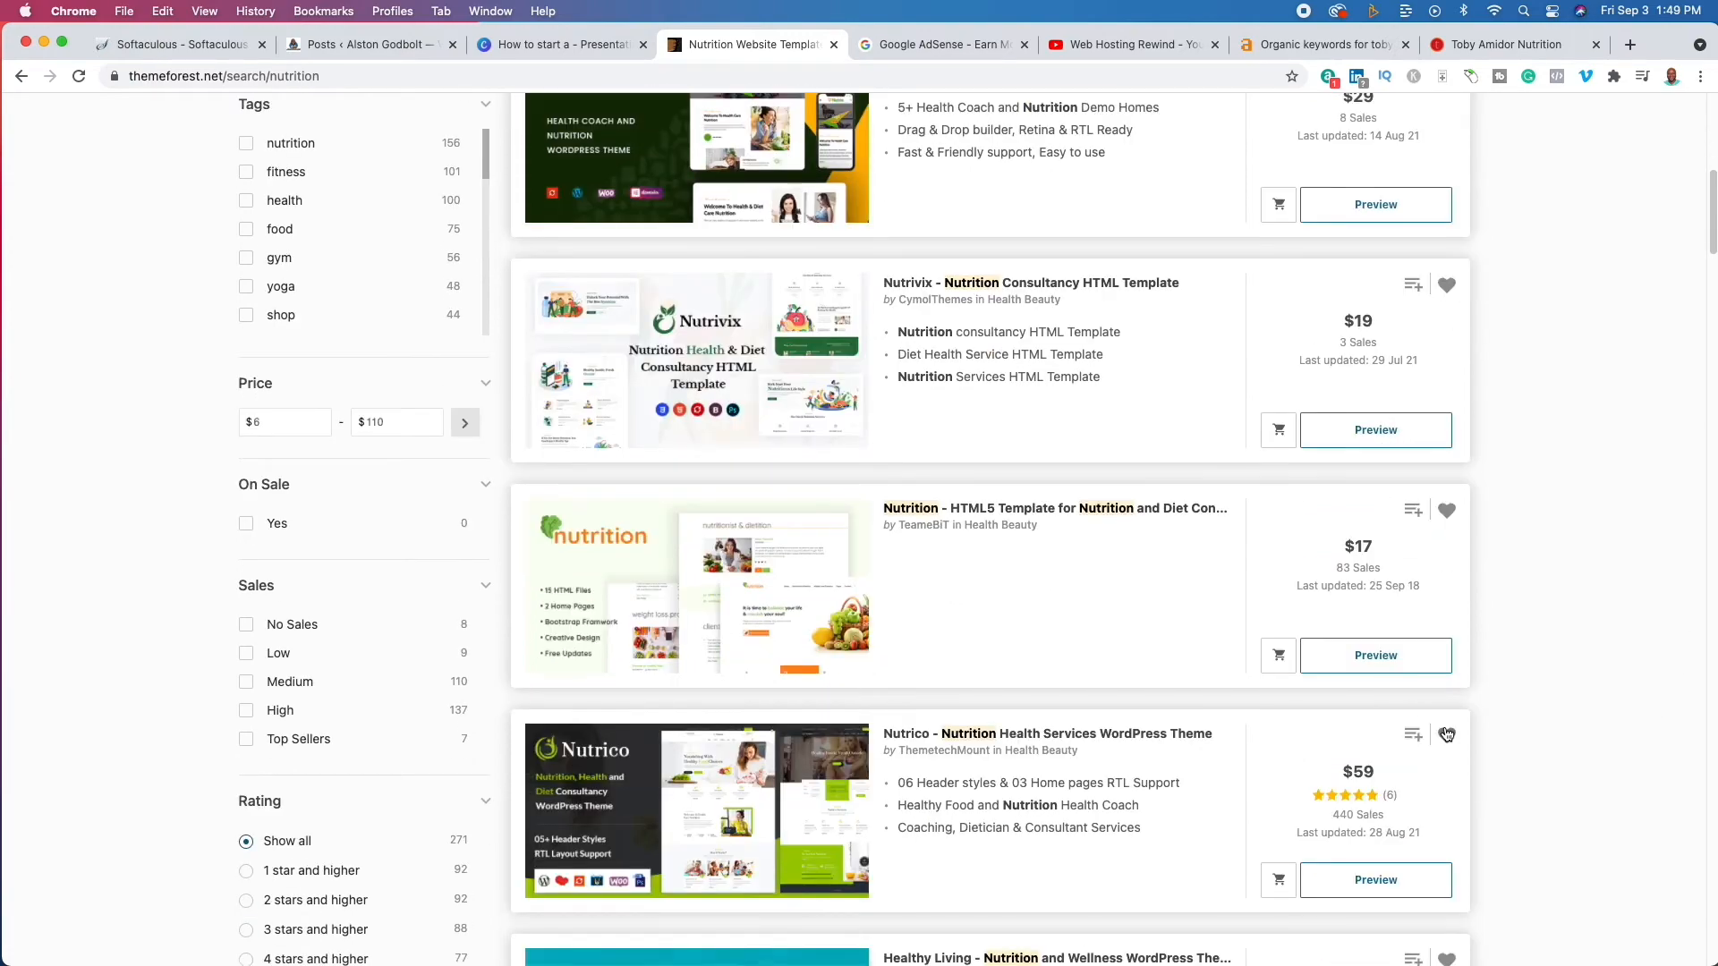
{"action": "scroll", "coordinate": [1445, 732], "scroll_direction": "down", "scroll_amount": 7}
{"action": "scroll", "coordinate": [1444, 732], "scroll_direction": "up", "scroll_amount": 3}
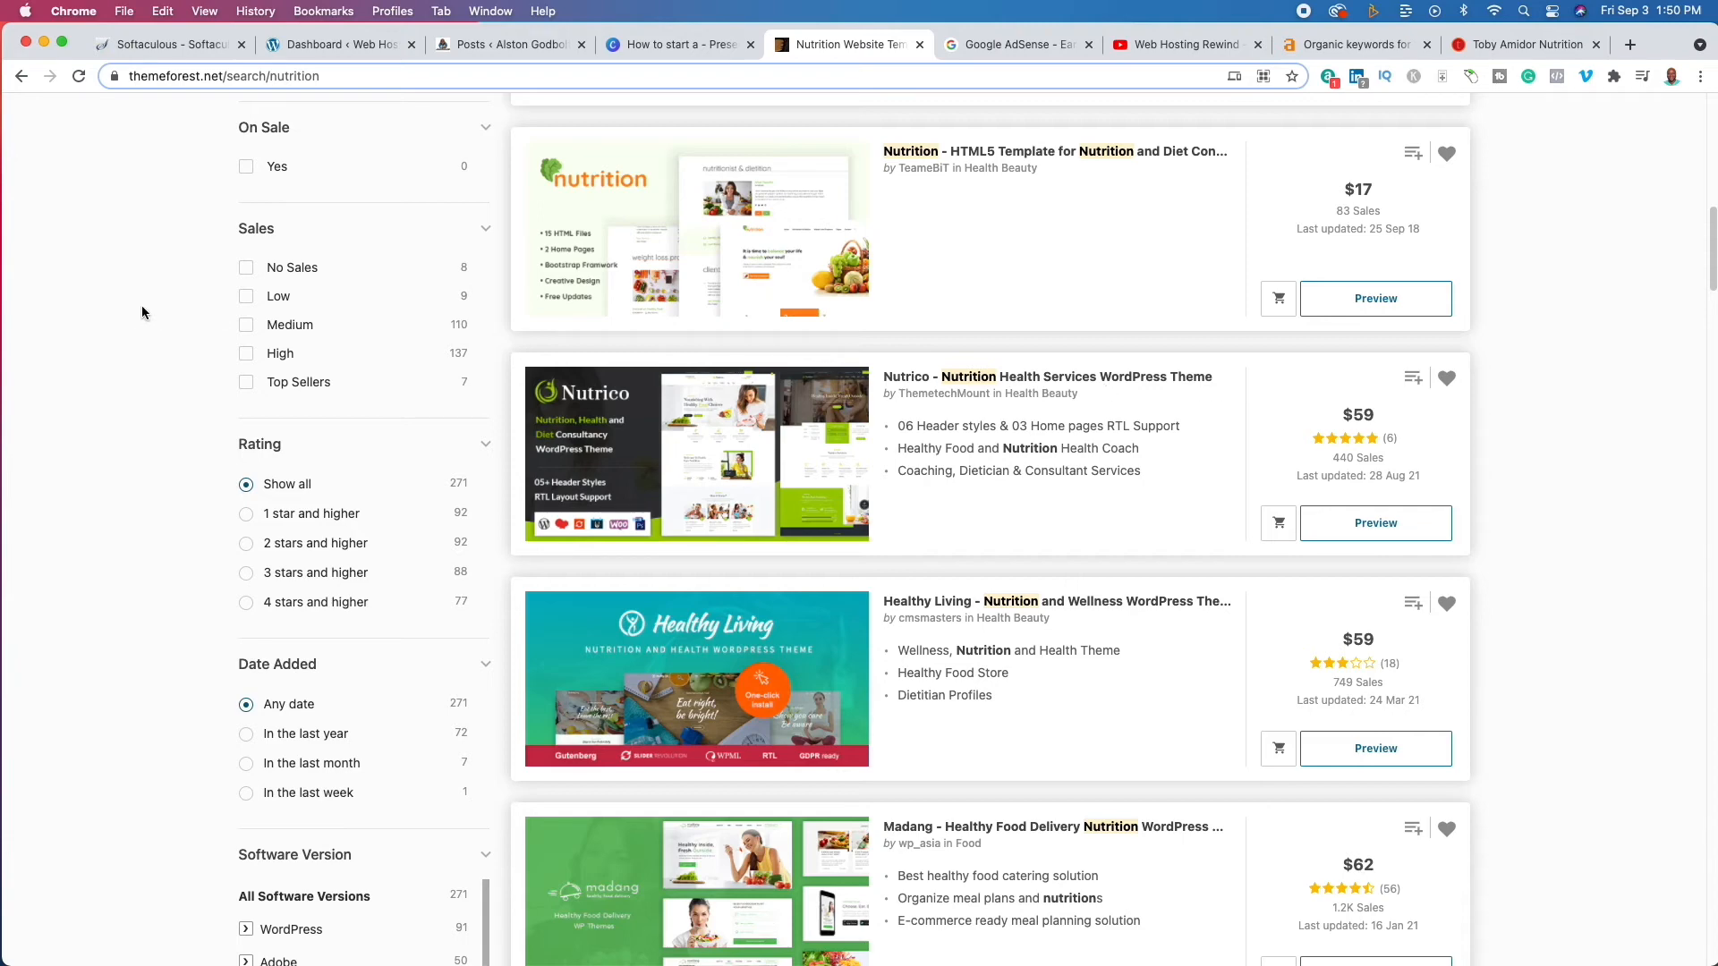
Switch to the WordPress dashboard and bring up the form for uploading a new theme in .zip format.
{"action": "left_click", "coordinate": [308, 46]}
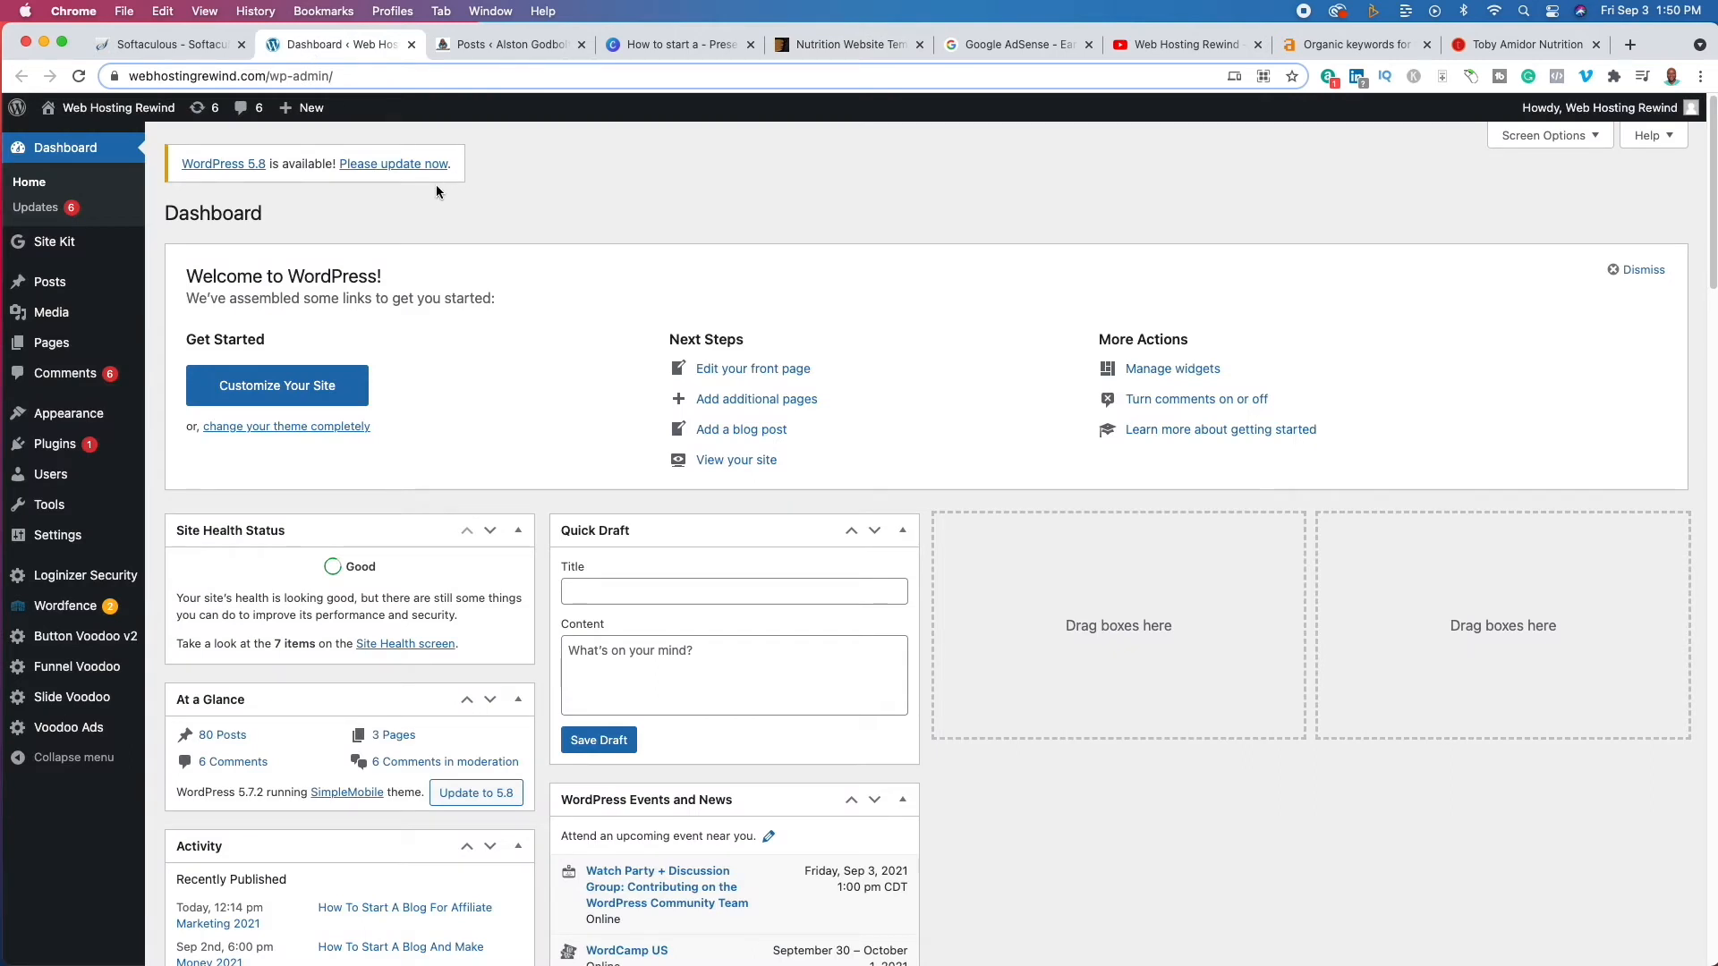
{"action": "mouse_move", "coordinate": [69, 418]}
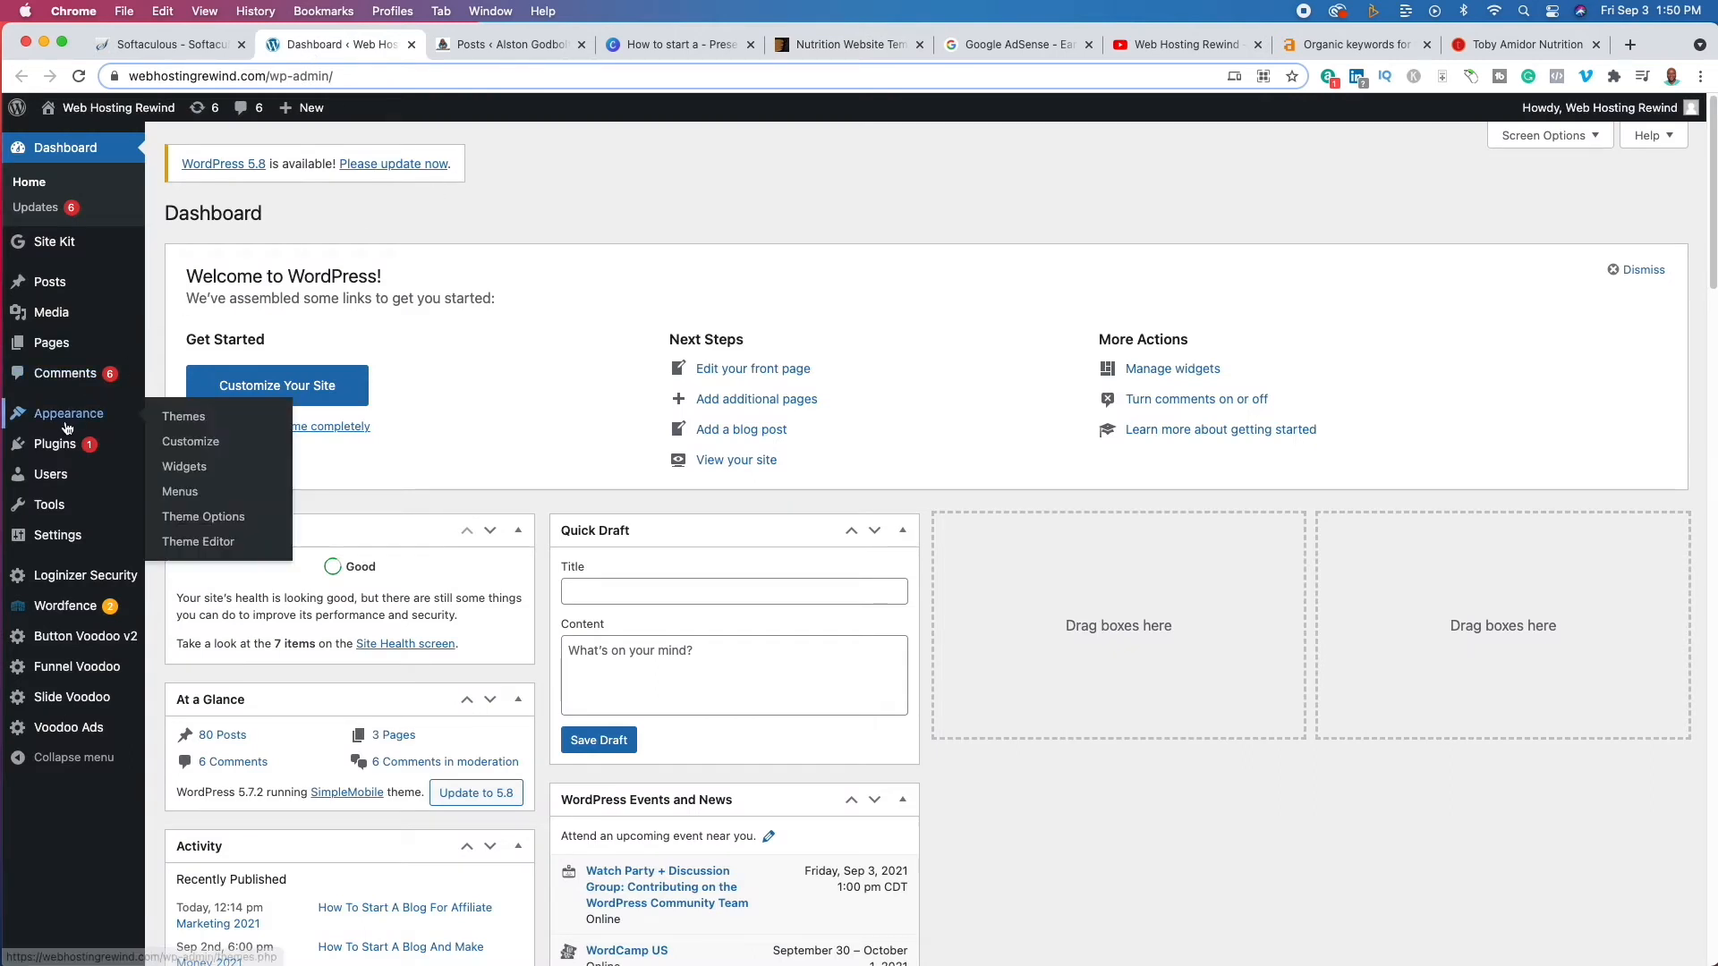
{"action": "left_click", "coordinate": [176, 418]}
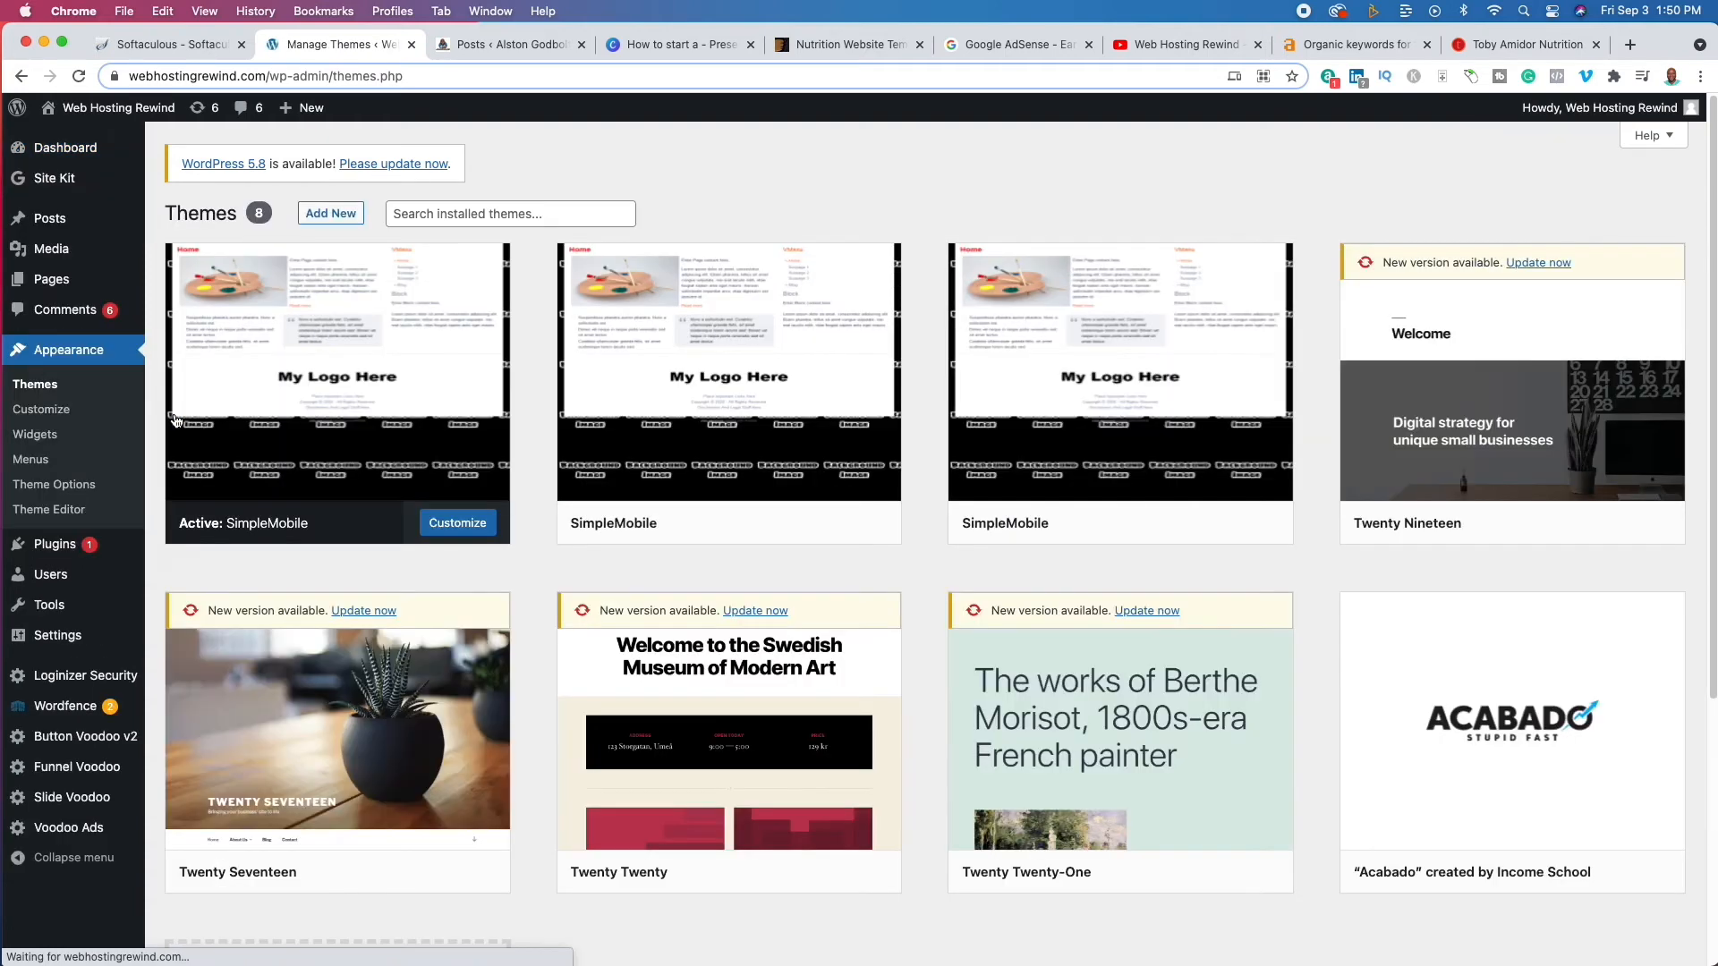
{"action": "left_click", "coordinate": [333, 215]}
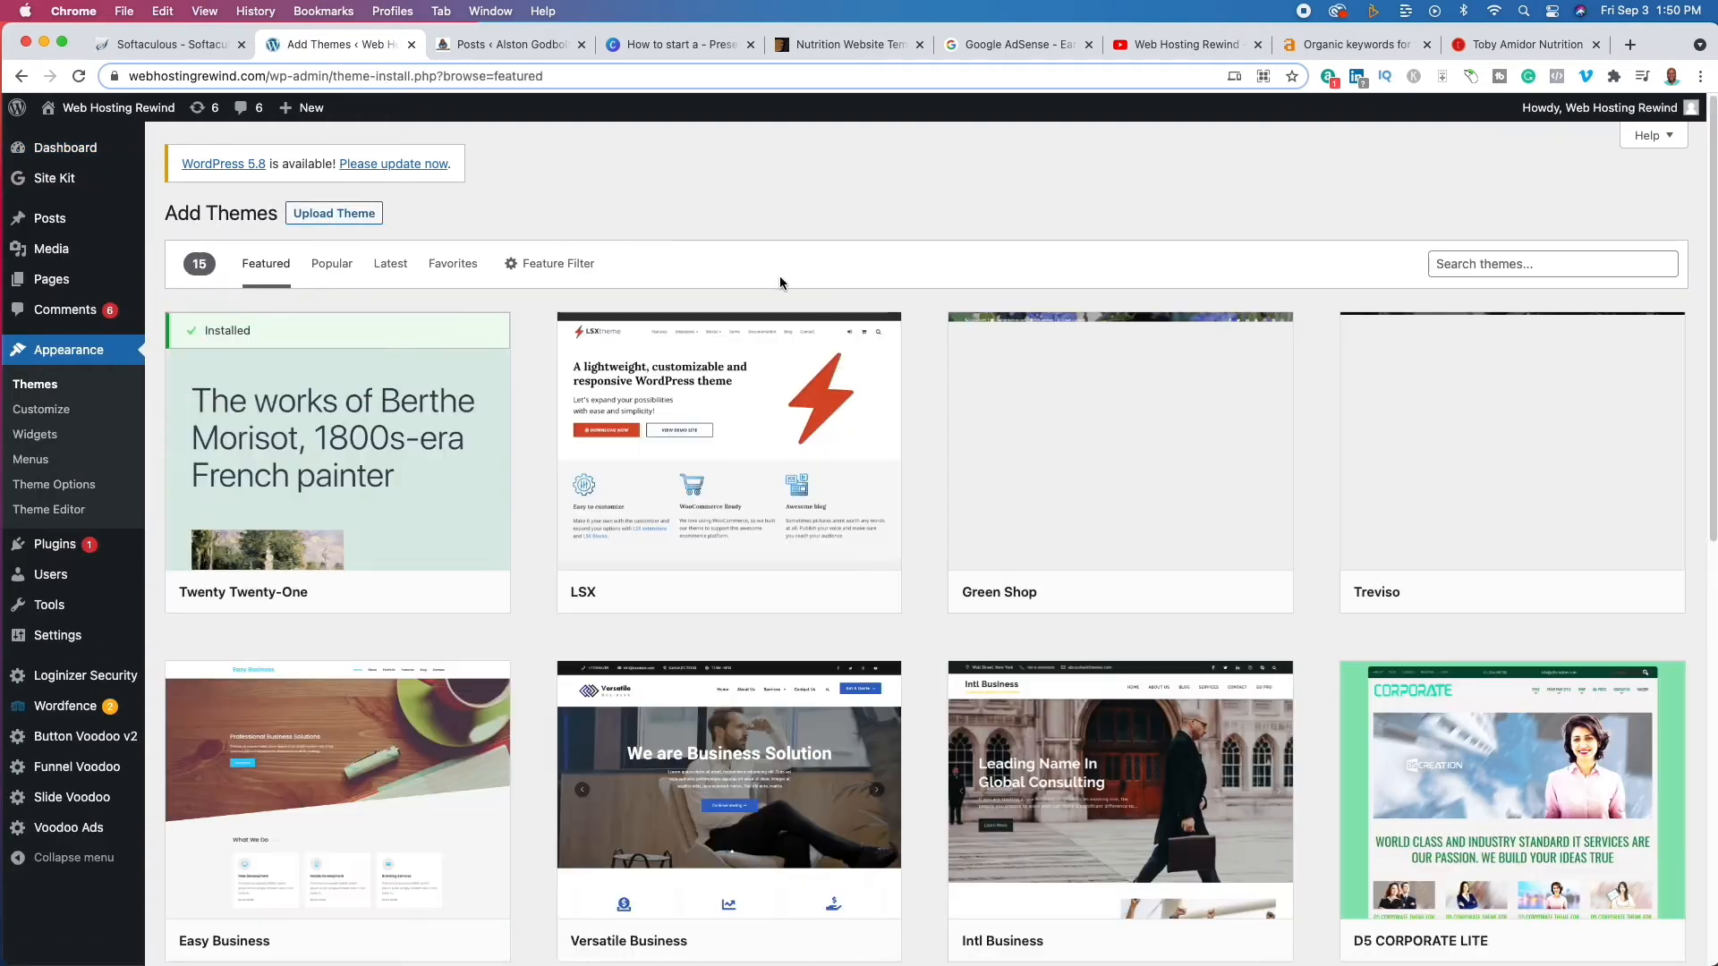
{"action": "left_click", "coordinate": [333, 216]}
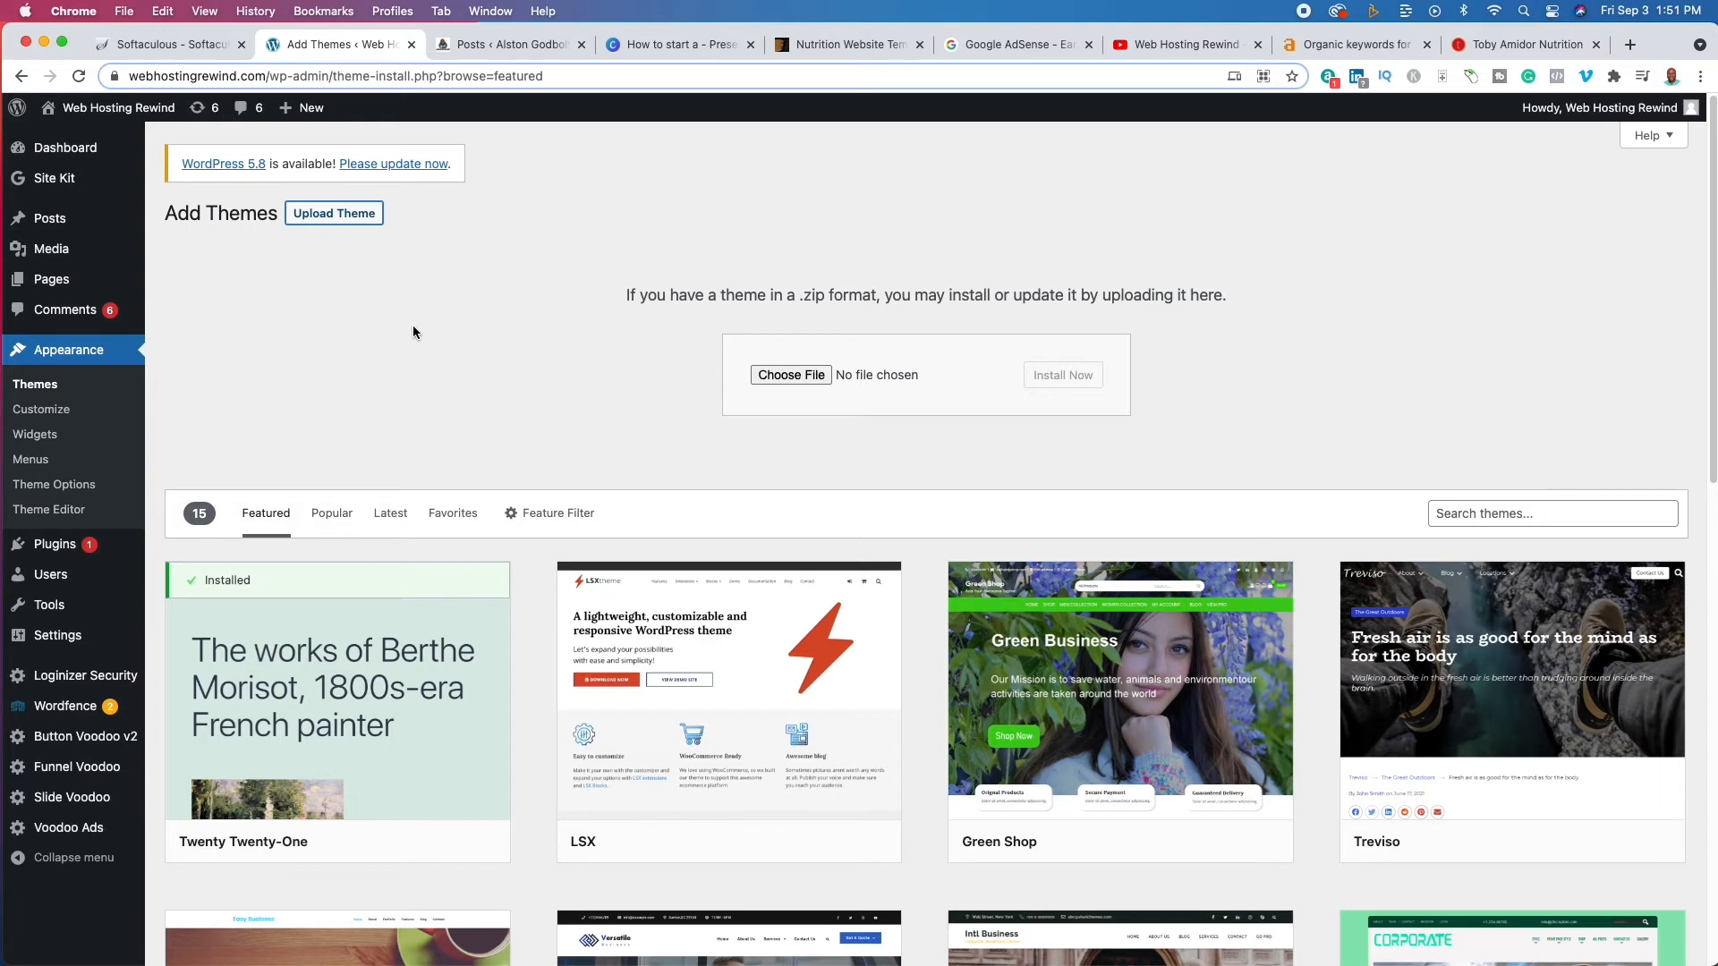
Check the Steps slide in Canva, and return to WordPress to view the list of all posts.
{"action": "left_click", "coordinate": [712, 47]}
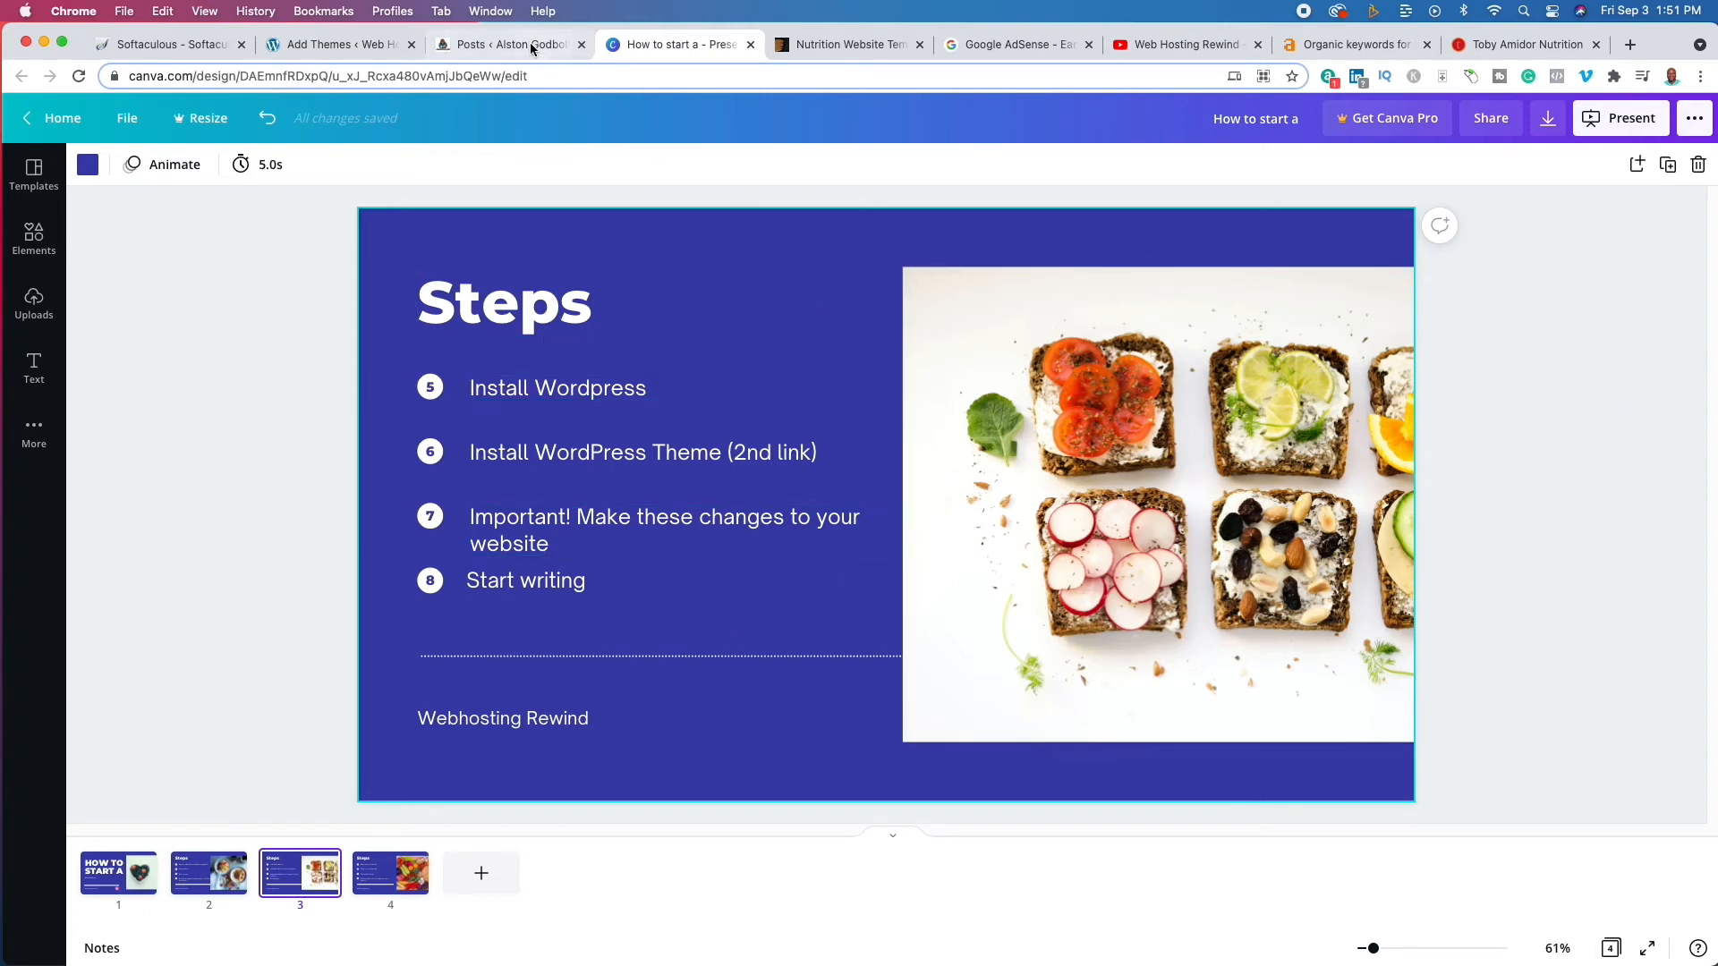
{"action": "left_click", "coordinate": [313, 44]}
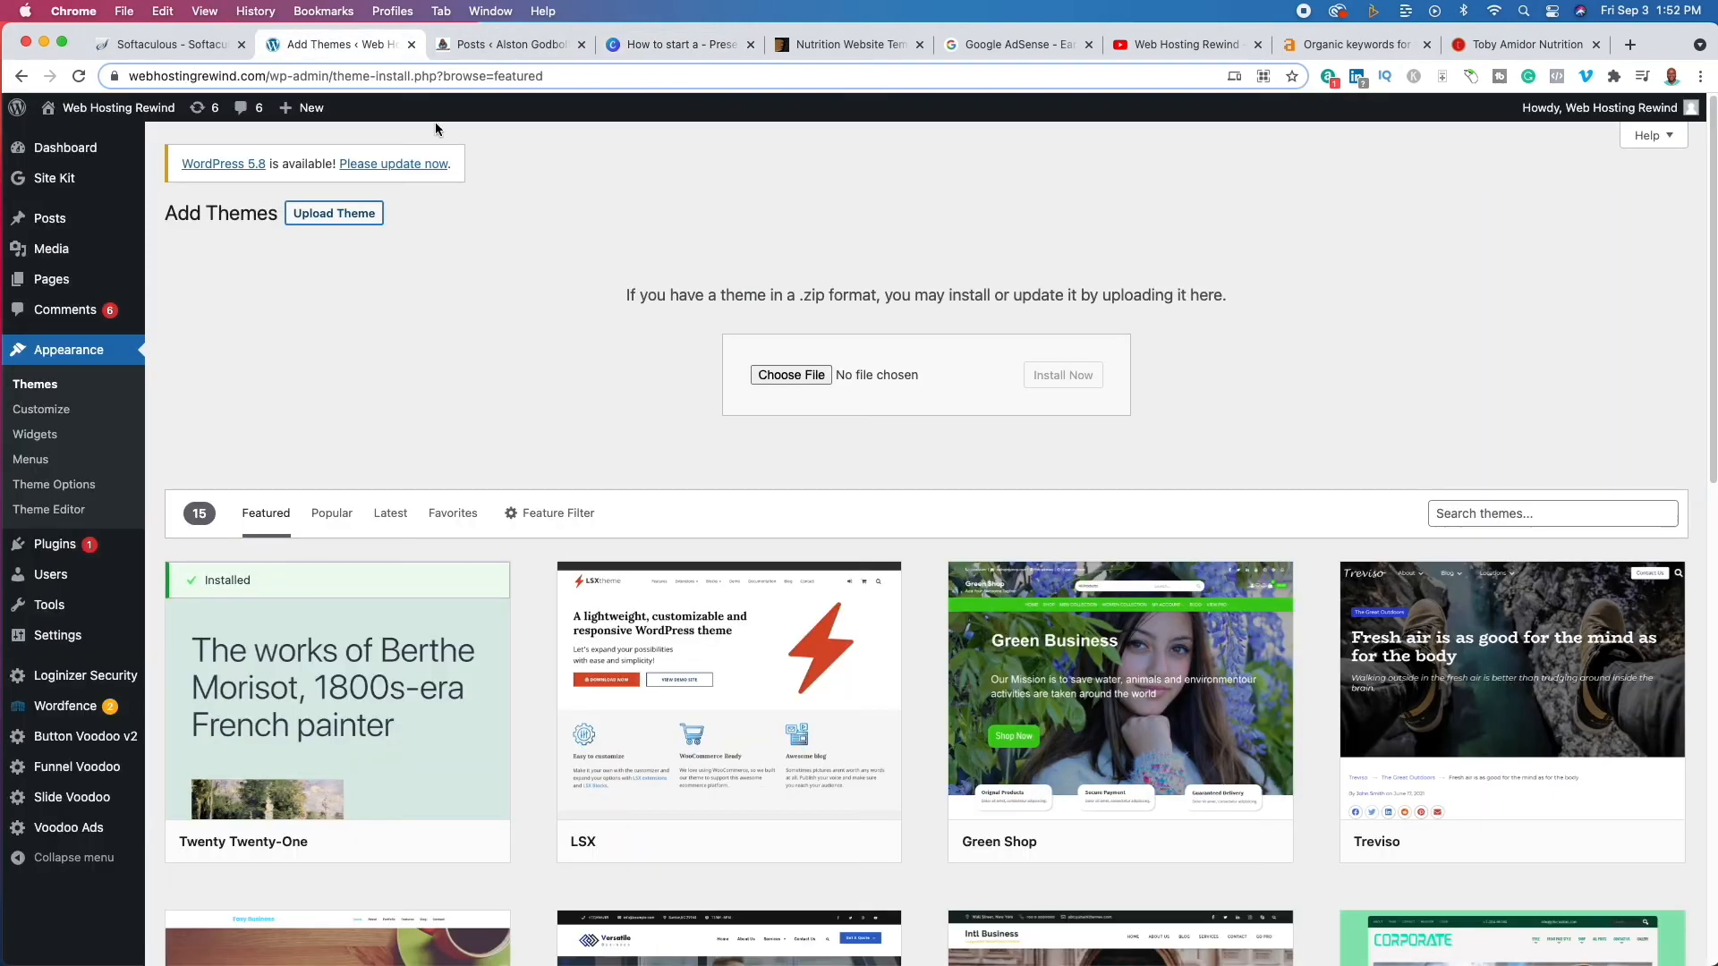
{"action": "mouse_move", "coordinate": [50, 218]}
{"action": "left_click", "coordinate": [200, 231]}
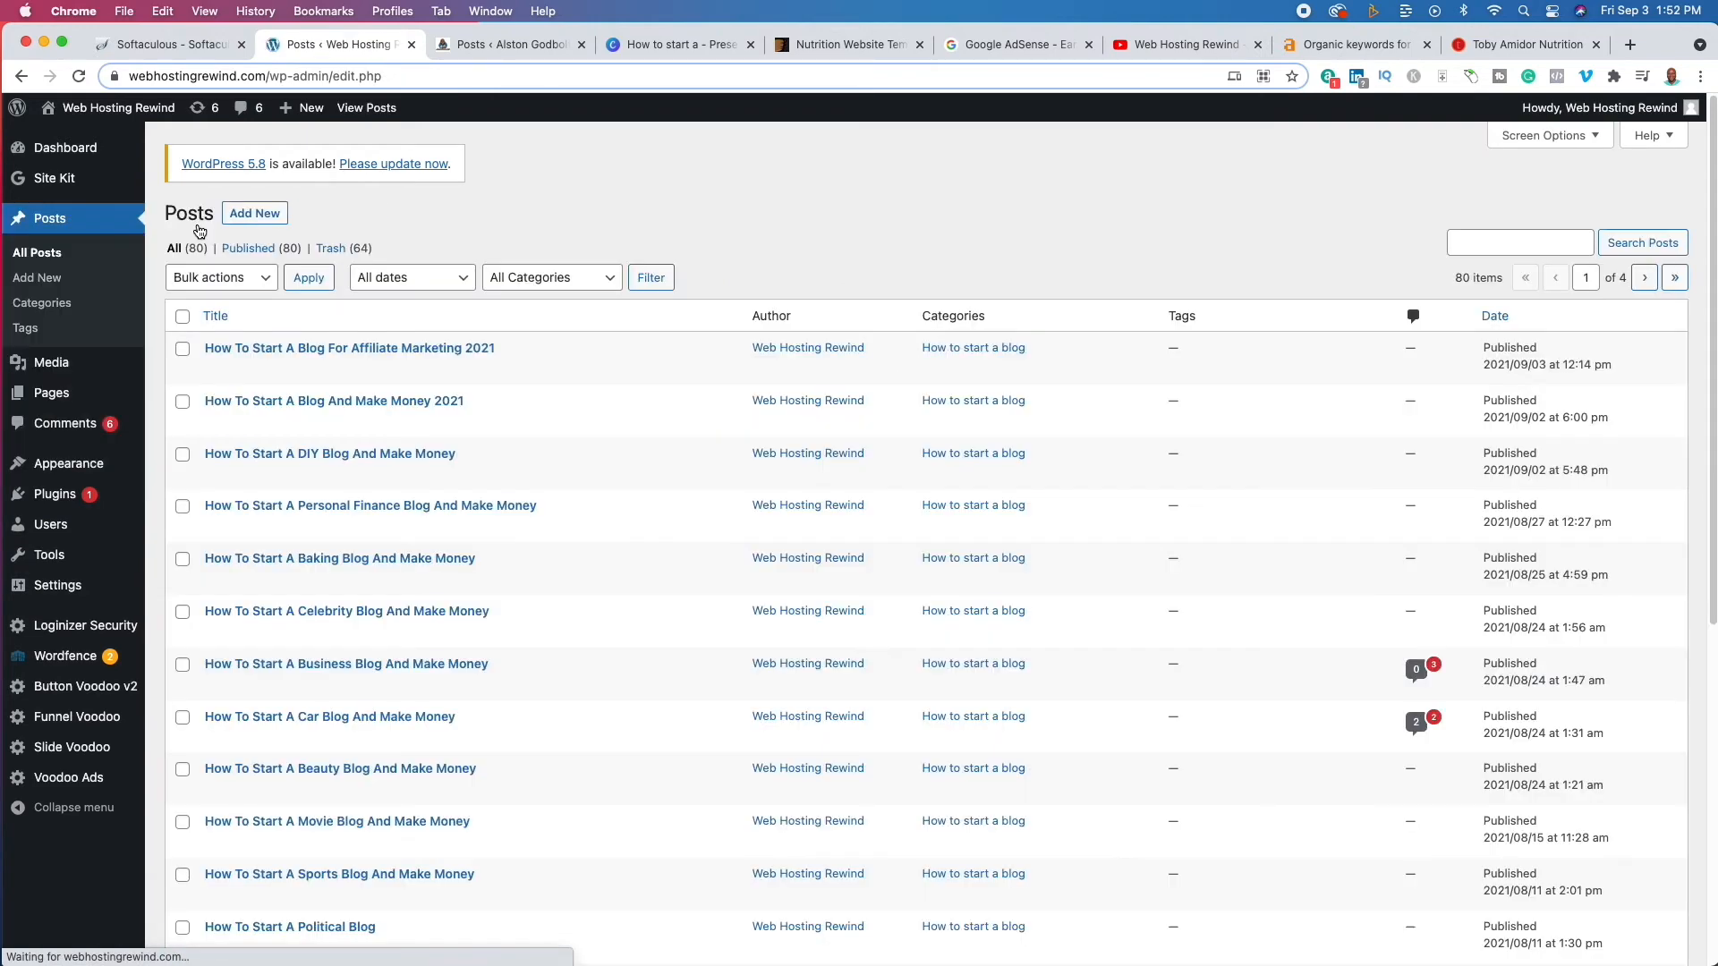
Create a new post and title it with the keyword "idaho potato nutrition" copied from the Ahrefs organic keywords list.
{"action": "left_click", "coordinate": [278, 226]}
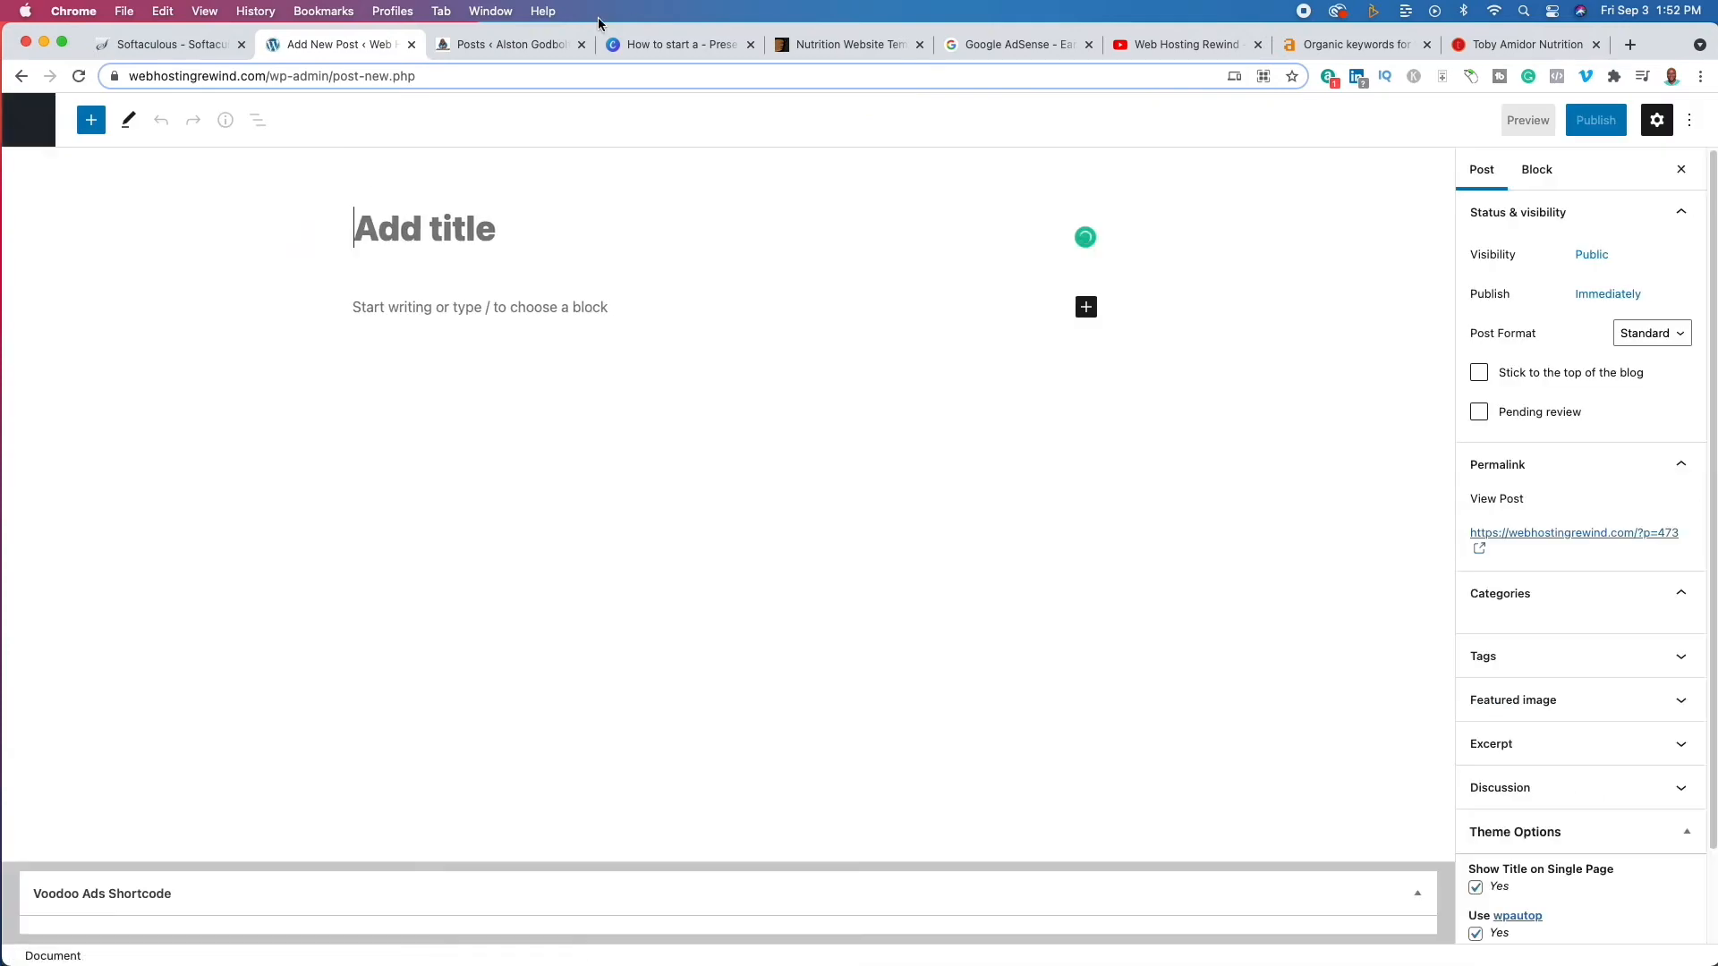
{"action": "left_click", "coordinate": [1356, 45]}
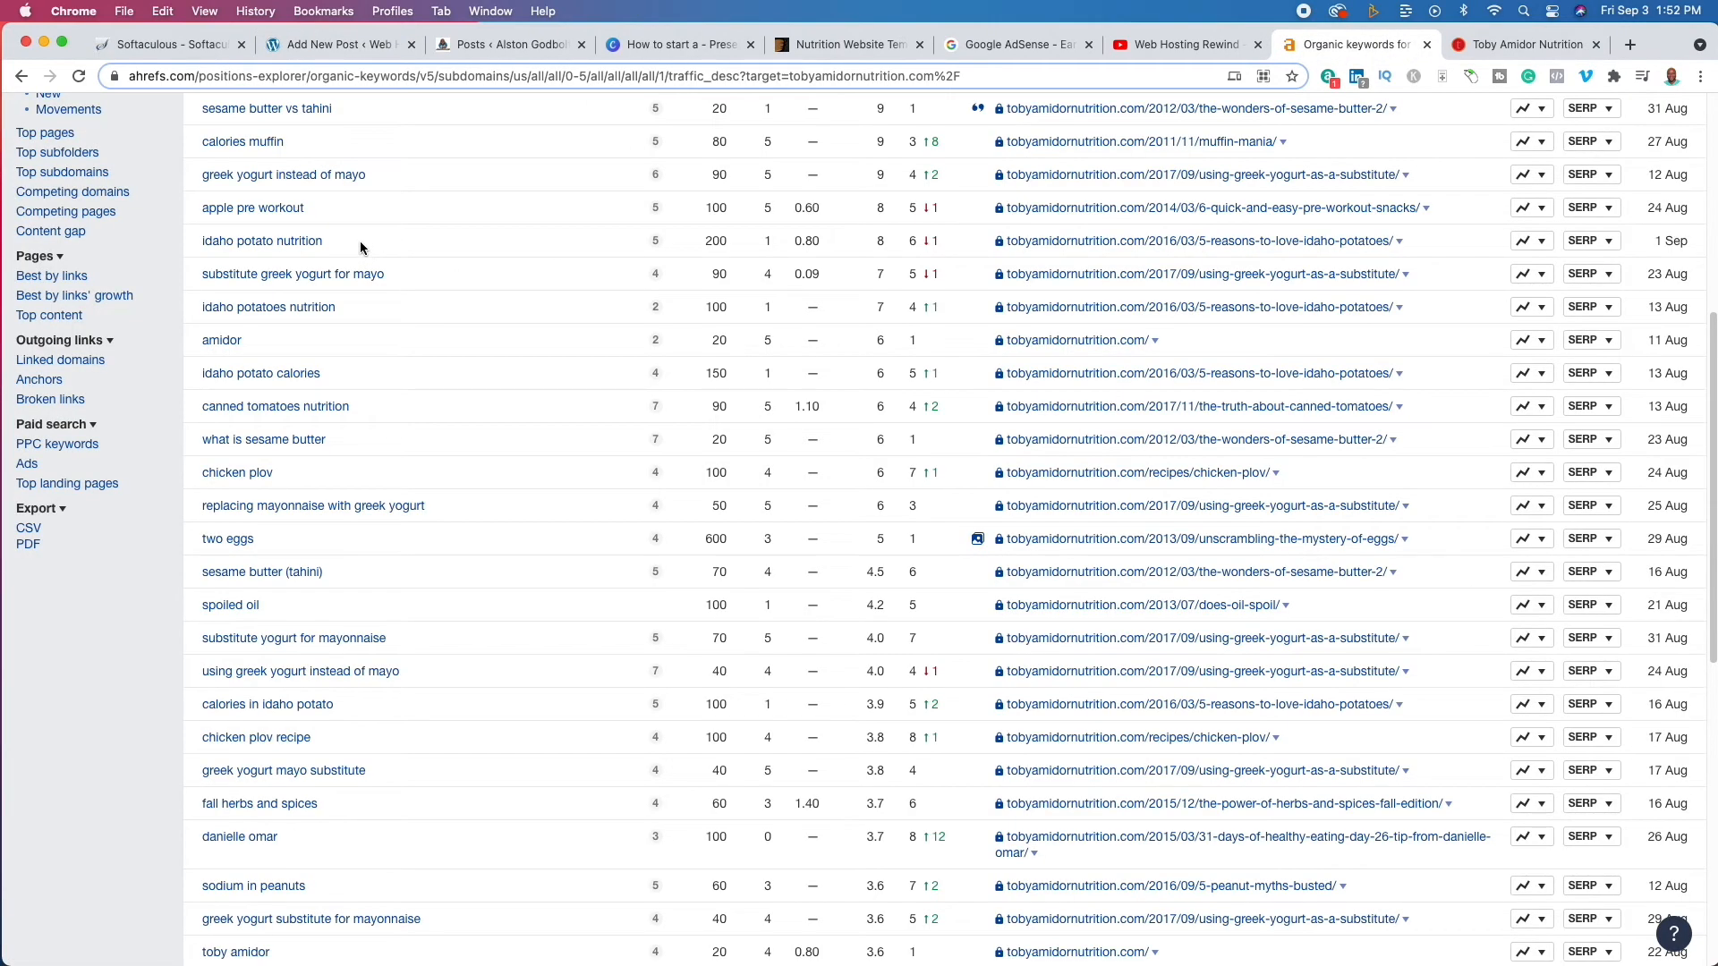
{"action": "left_click_drag", "start_coordinate": [360, 248], "coordinate": [201, 252]}
{"action": "key", "text": "super+c"}
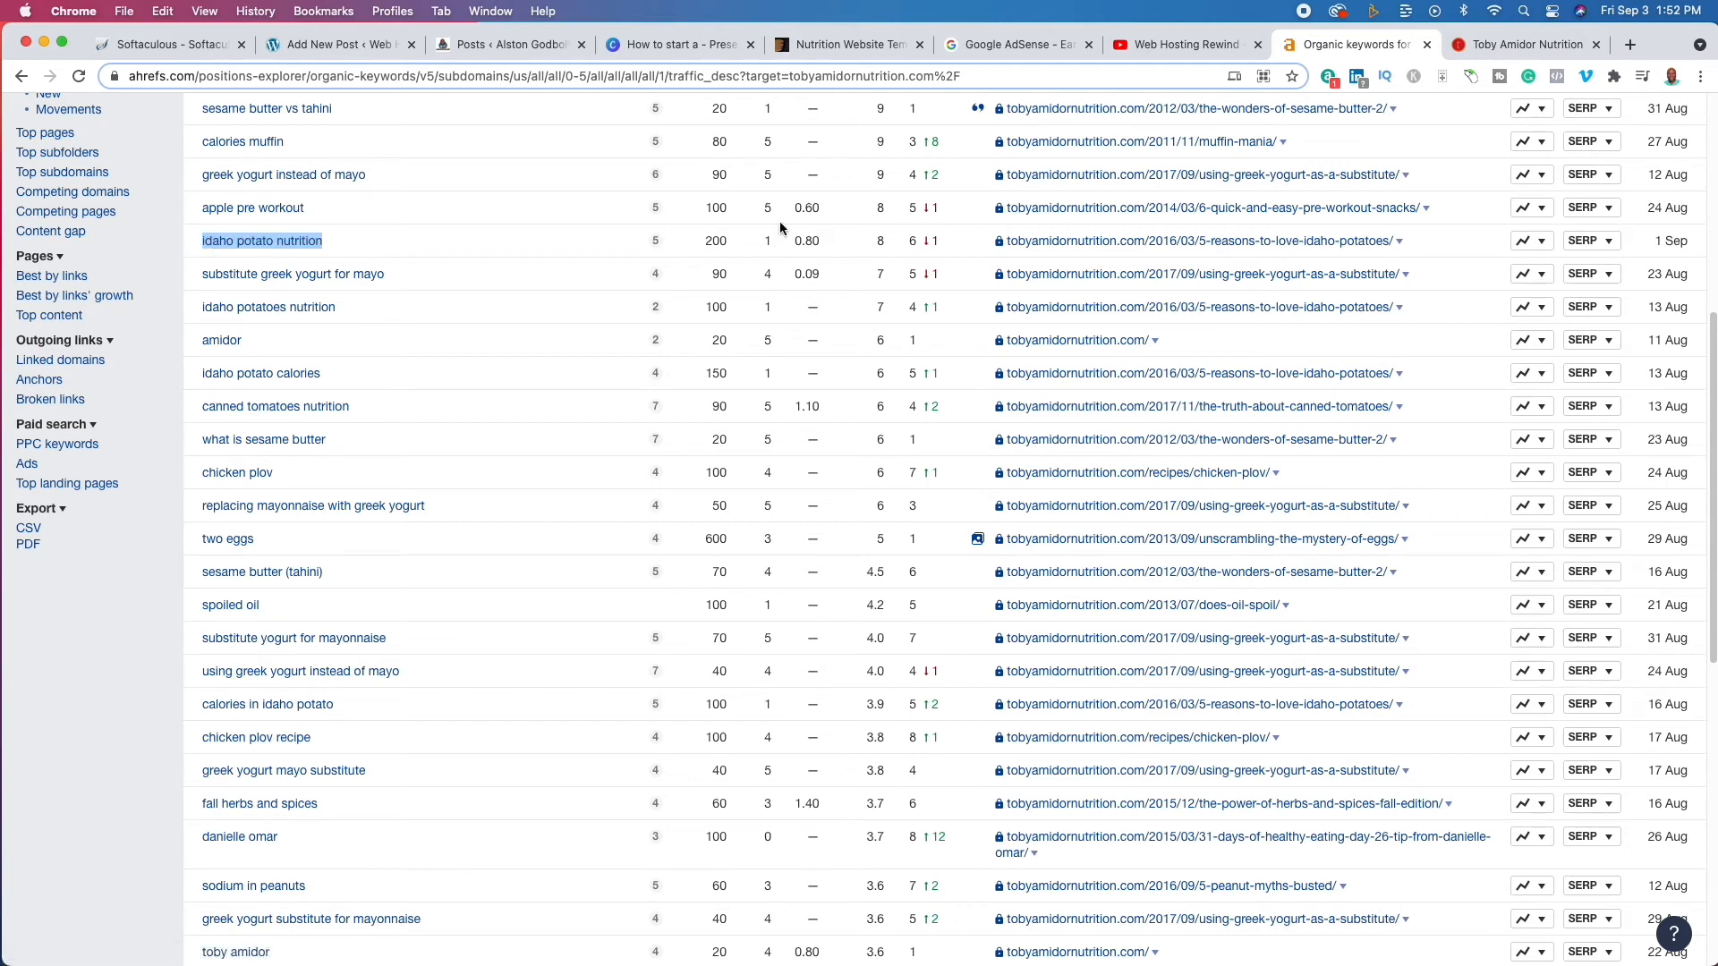
{"action": "left_click", "coordinate": [317, 46]}
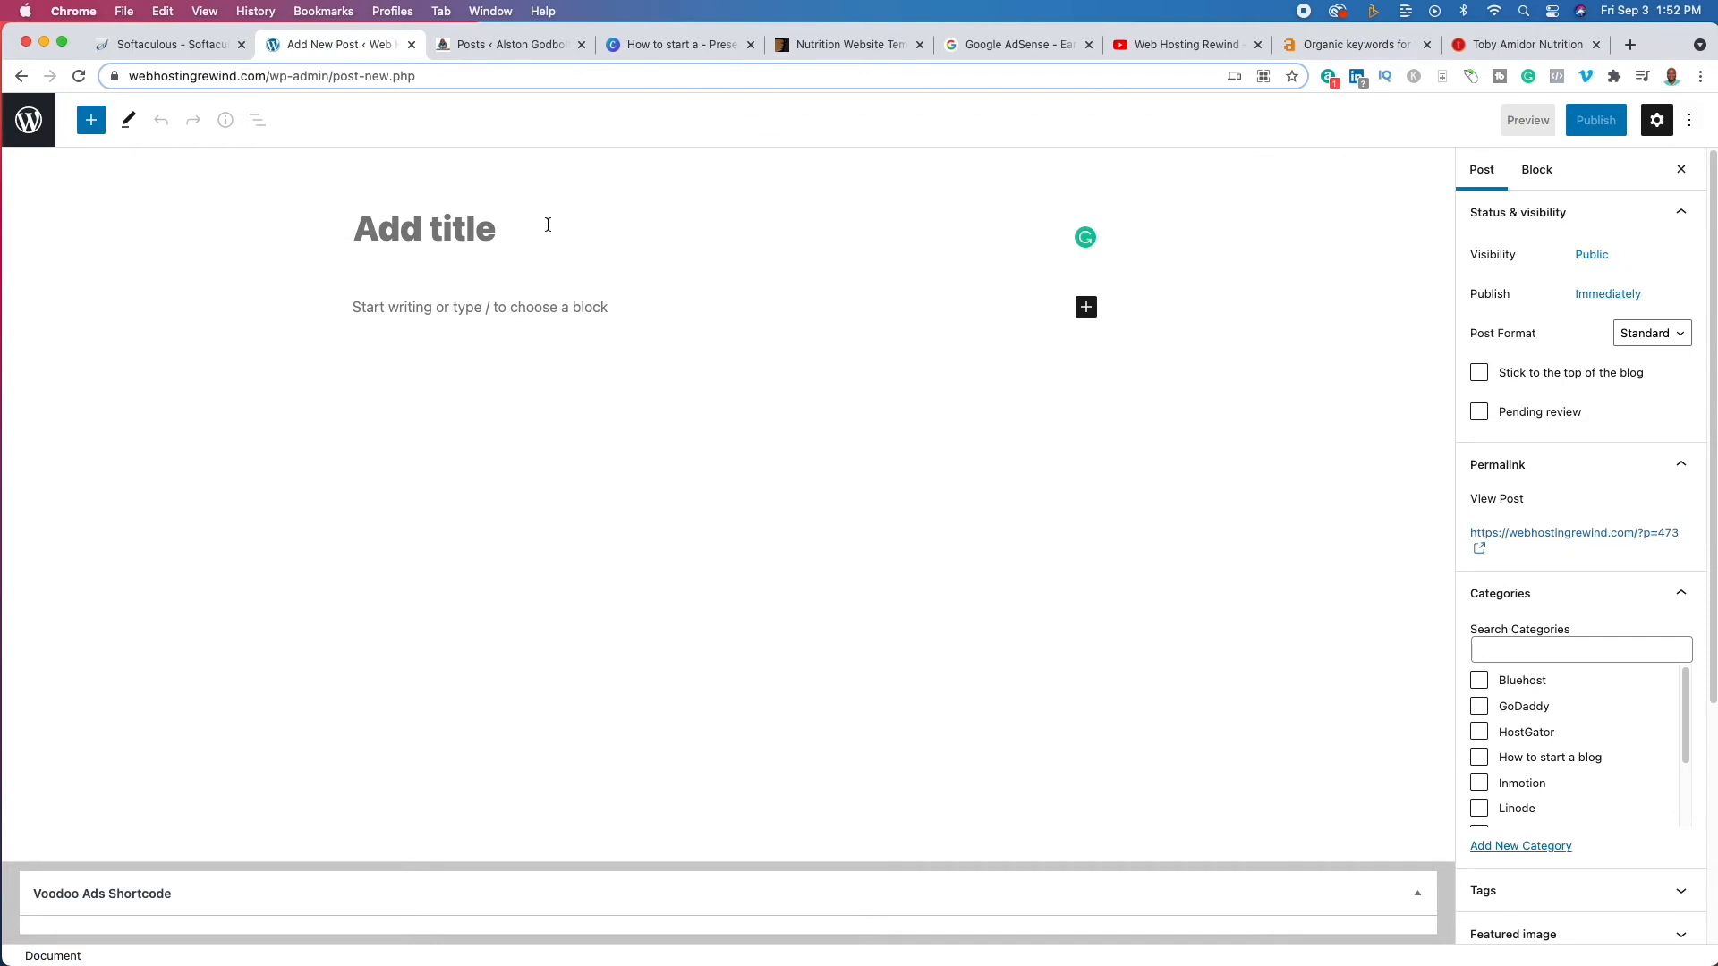
{"action": "key", "text": "super+v"}
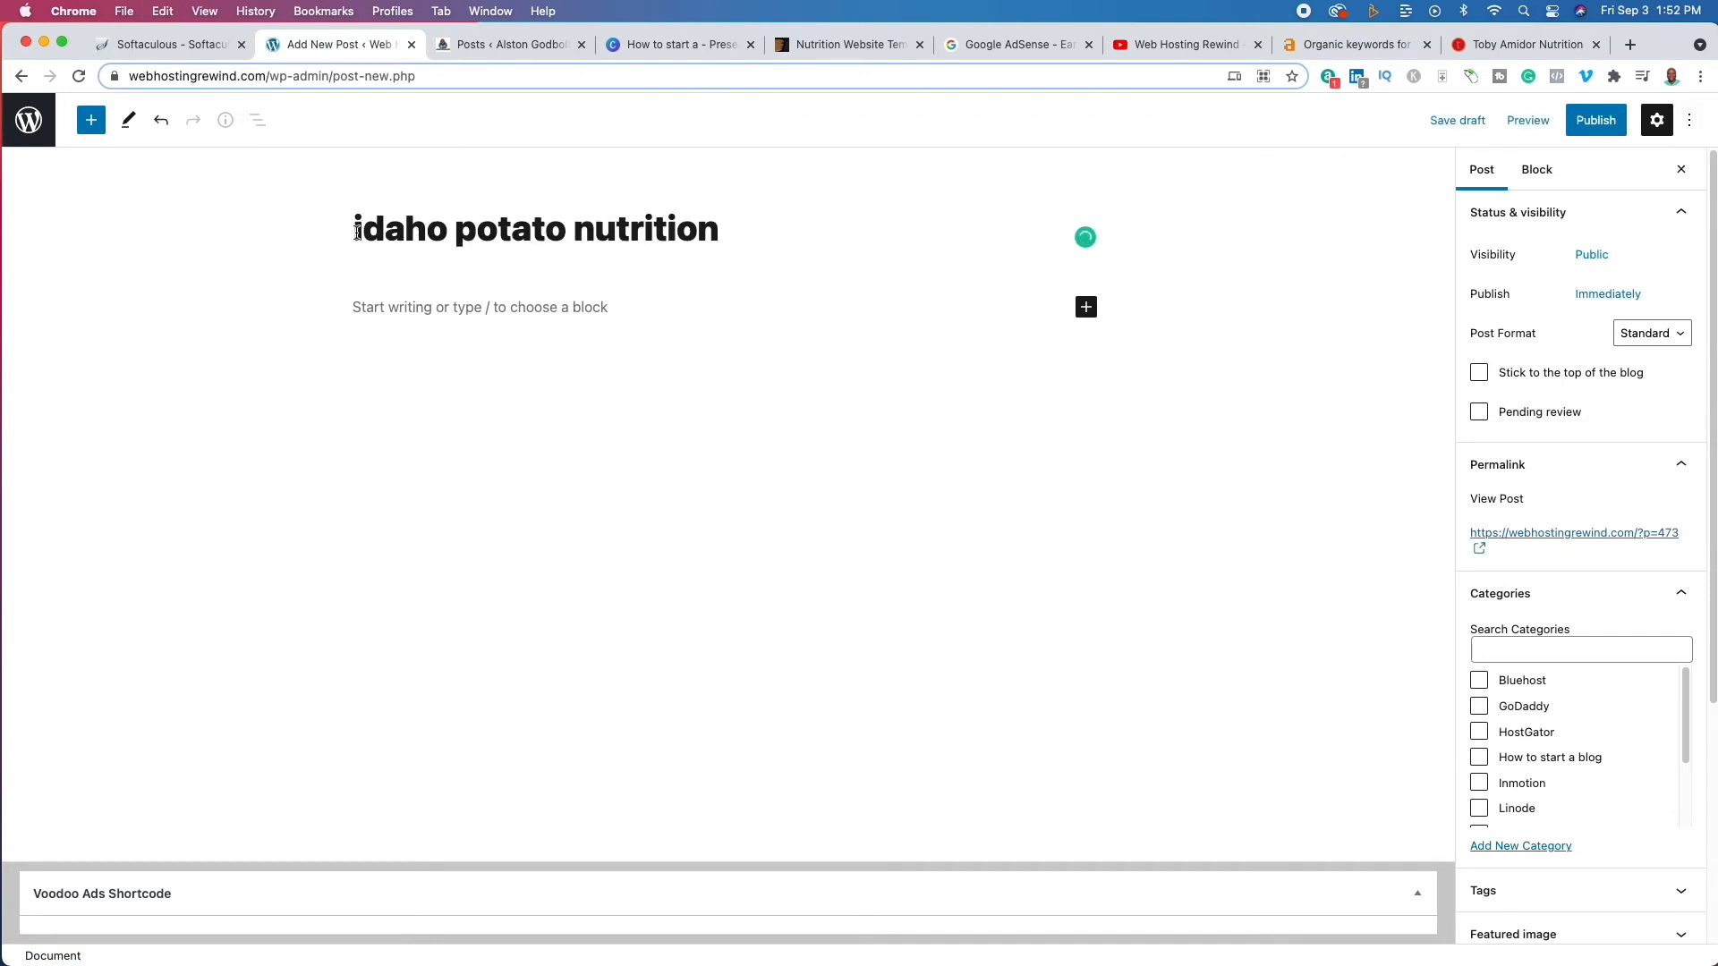
Capitalize the first letter of each word in the post title so it reads "Idaho Potato Nutrition".
{"action": "left_click_drag", "start_coordinate": [364, 232], "coordinate": [356, 234]}
{"action": "type", "text": "I"}
{"action": "left_click", "coordinate": [468, 242]}
{"action": "key", "text": "BackSpace"}
{"action": "type", "text": "P"}
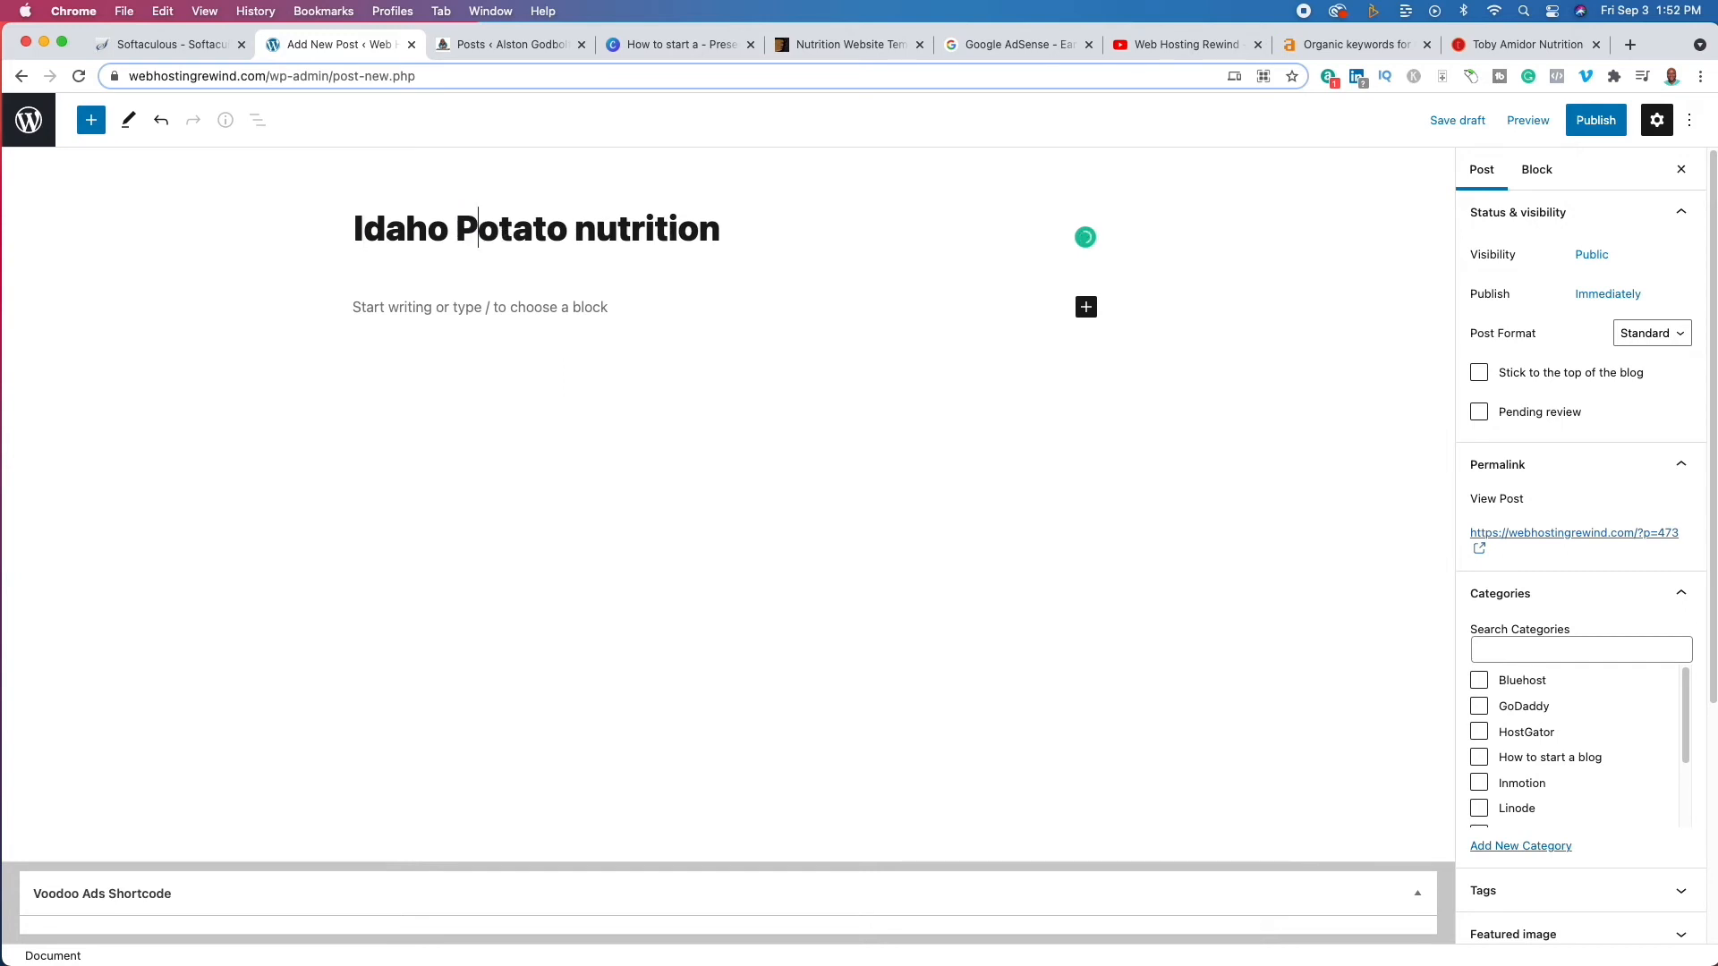
{"action": "left_click", "coordinate": [588, 236]}
{"action": "left_click_drag", "start_coordinate": [588, 235], "coordinate": [582, 237]}
{"action": "type", "text": "N"}
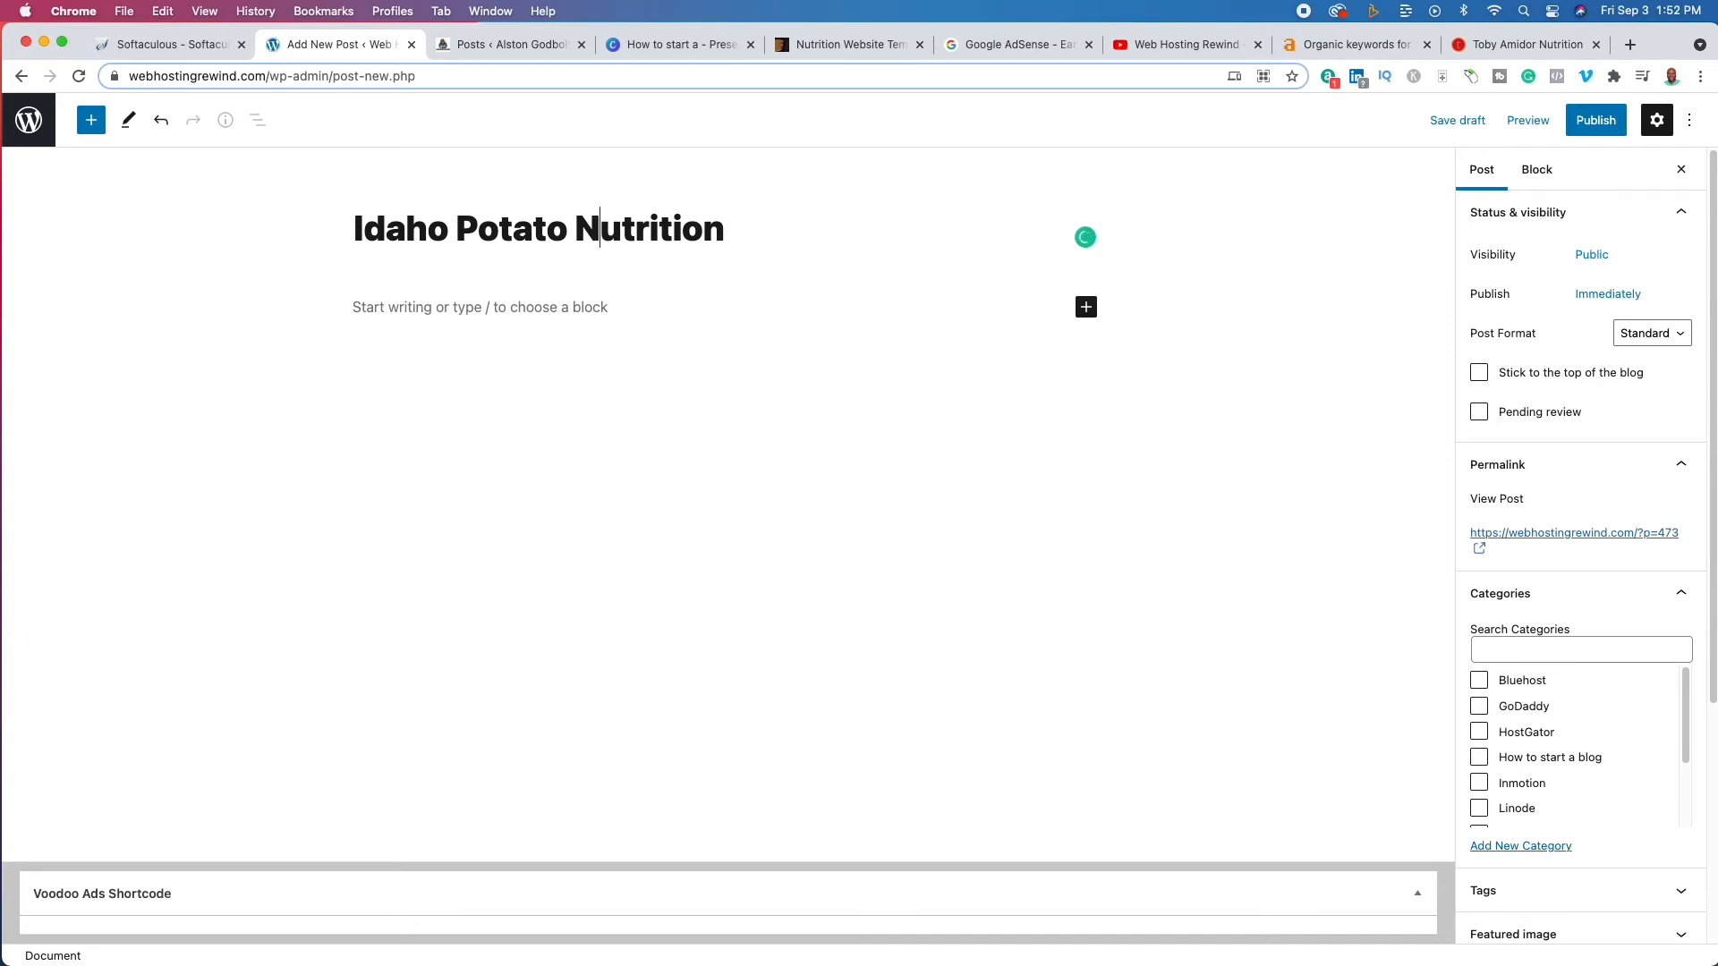
Extend the post title with ": Everything You Need To Know".
{"action": "left_click", "coordinate": [785, 229]}
{"action": "type", "text": ": Everyt"}
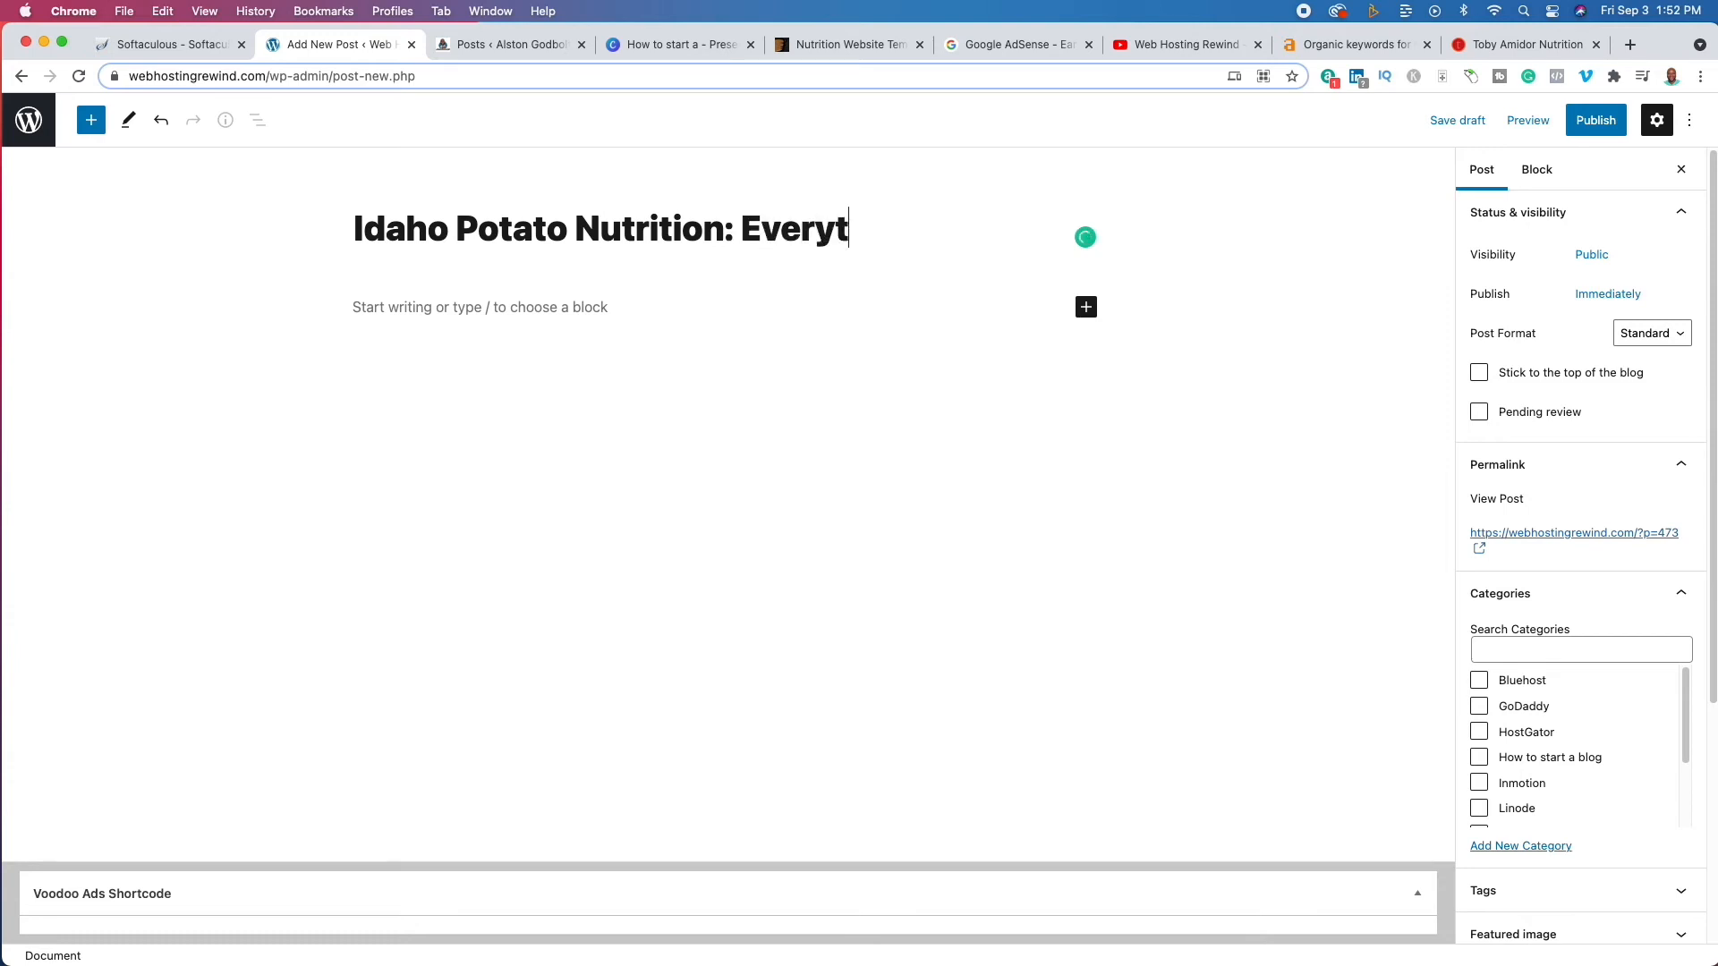
{"action": "type", "text": "hing You Nee"}
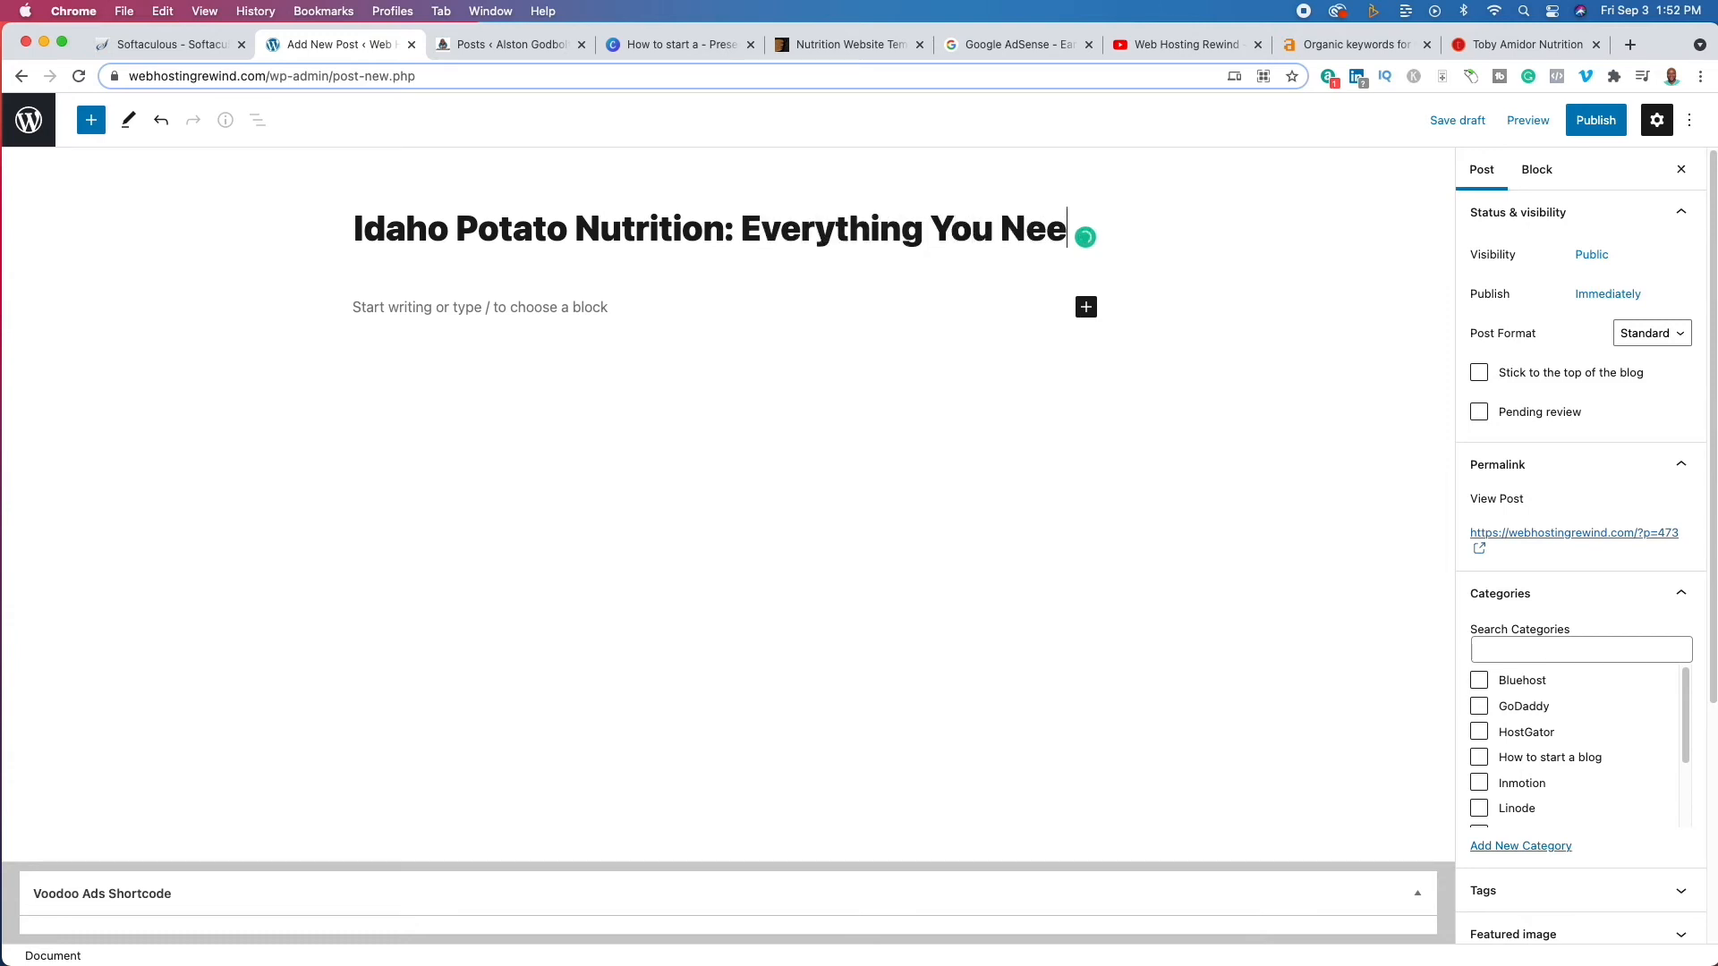
{"action": "type", "text": "d To Know"}
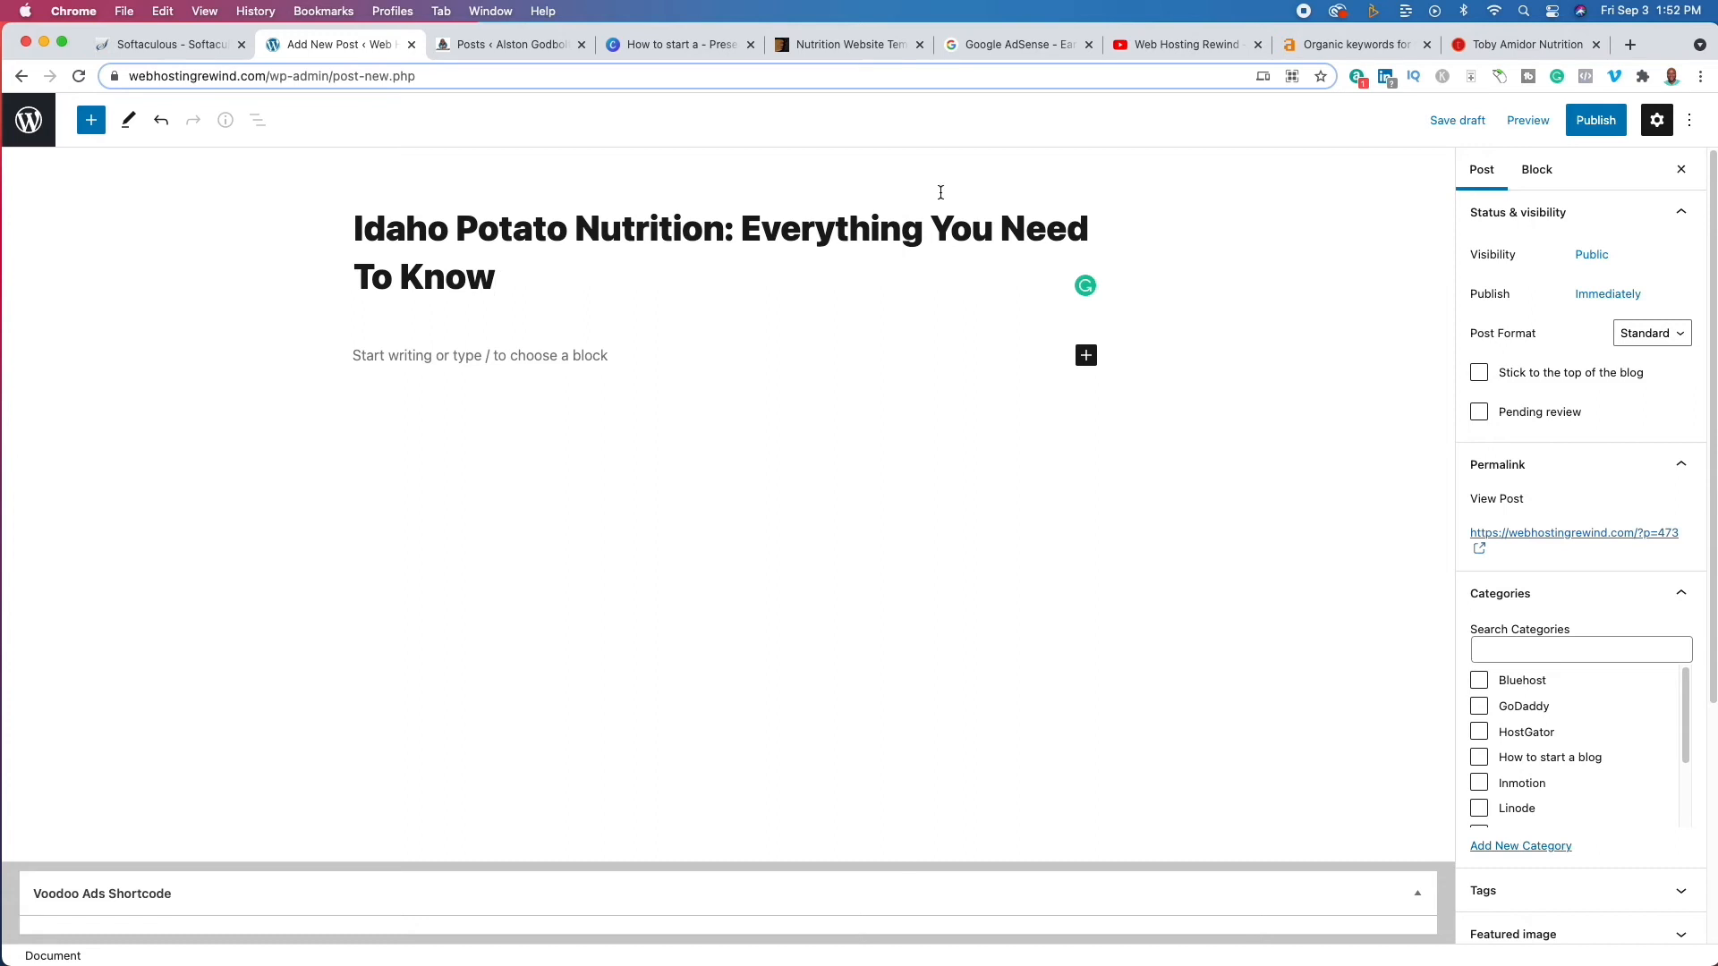
Search Google for "idaho potato nutrition" in a new browser tab.
{"action": "left_click", "coordinate": [1630, 45]}
{"action": "key", "text": "super+v"}
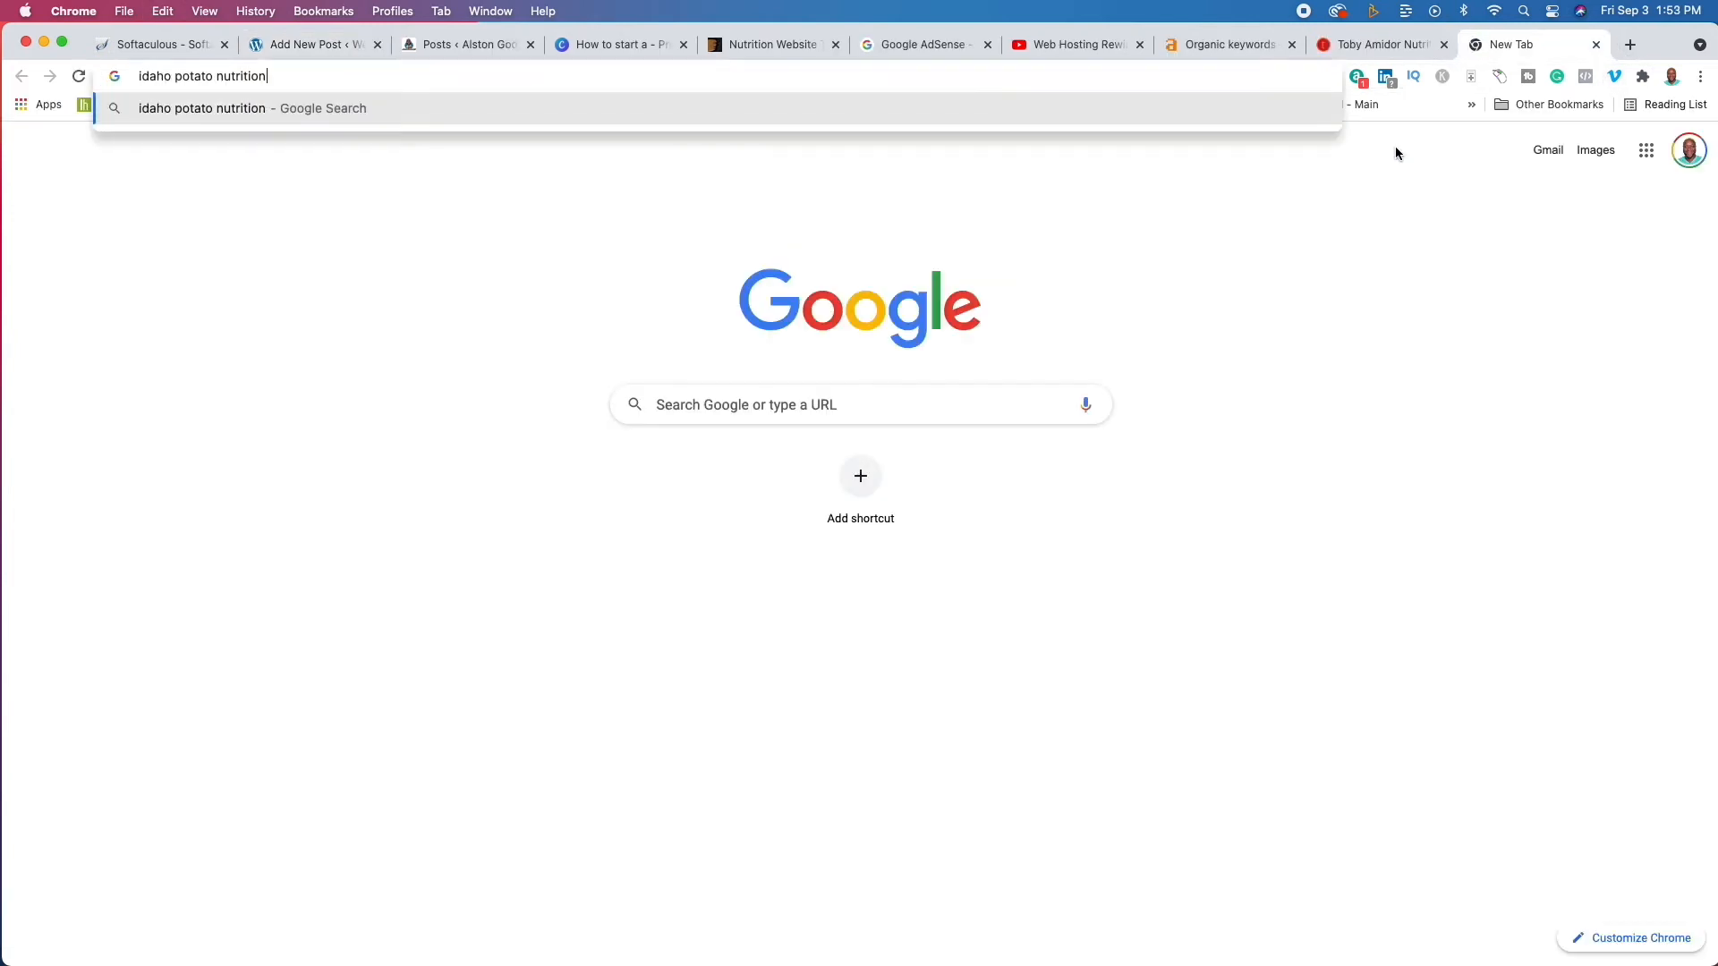
{"action": "key", "text": "Return"}
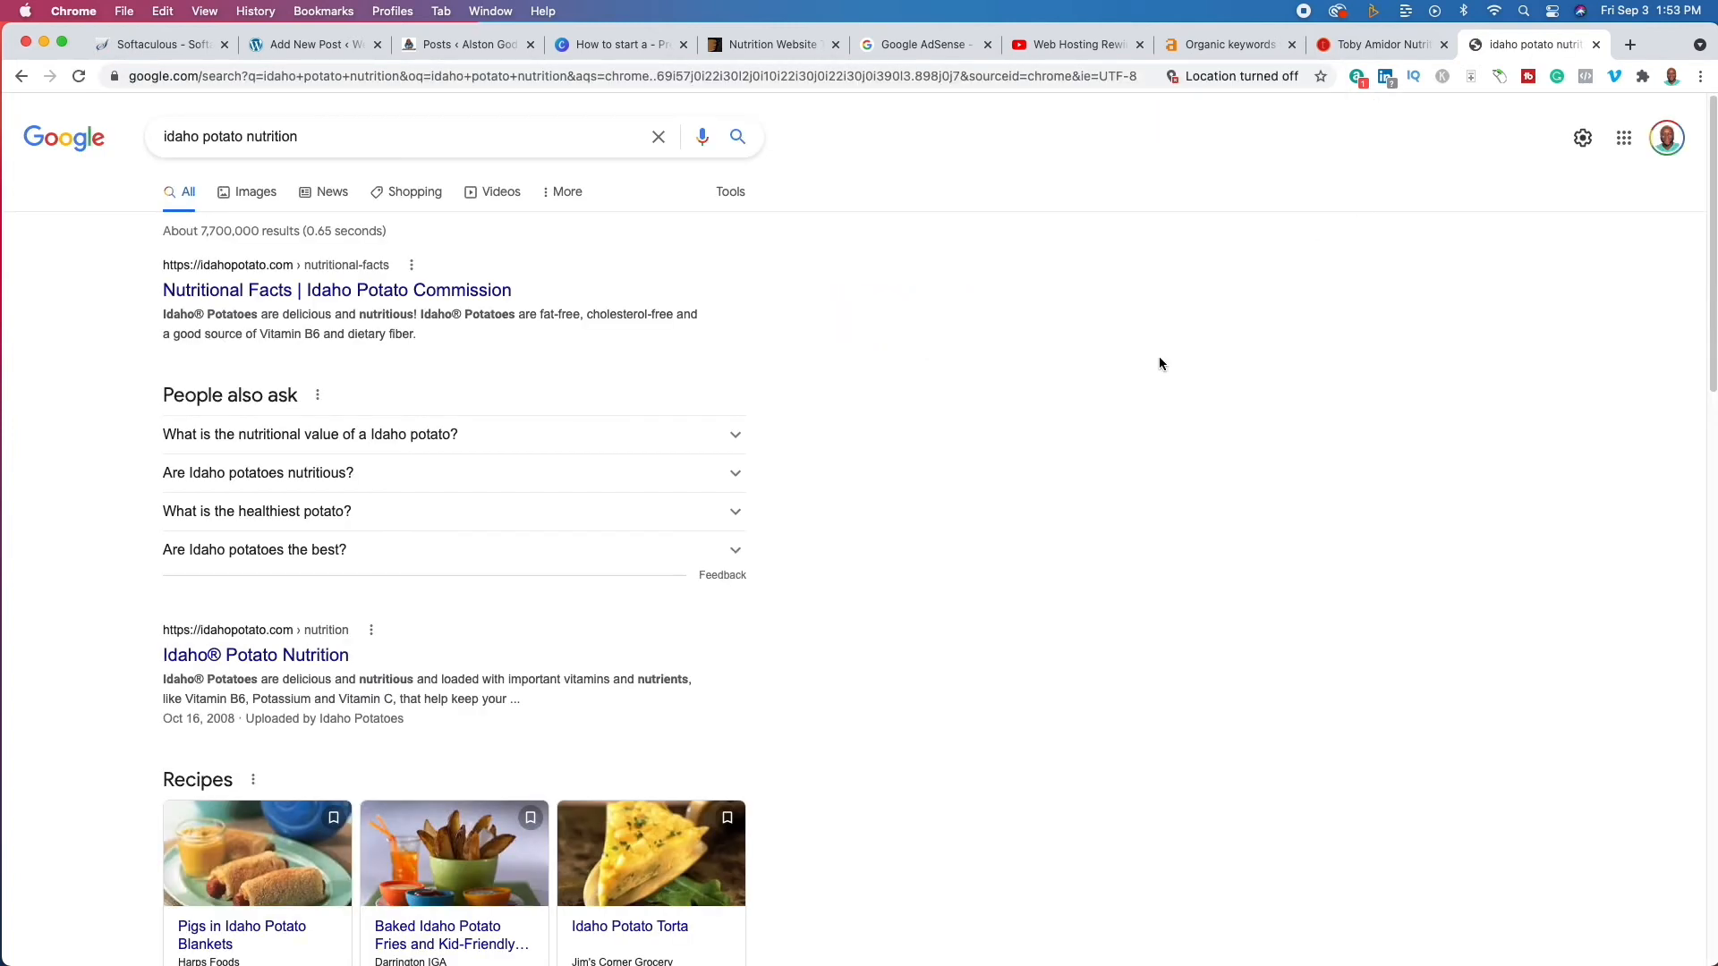
Look through the Idaho Potato Commission's Nutritional Facts page and return to the search results.
{"action": "left_click", "coordinate": [370, 297]}
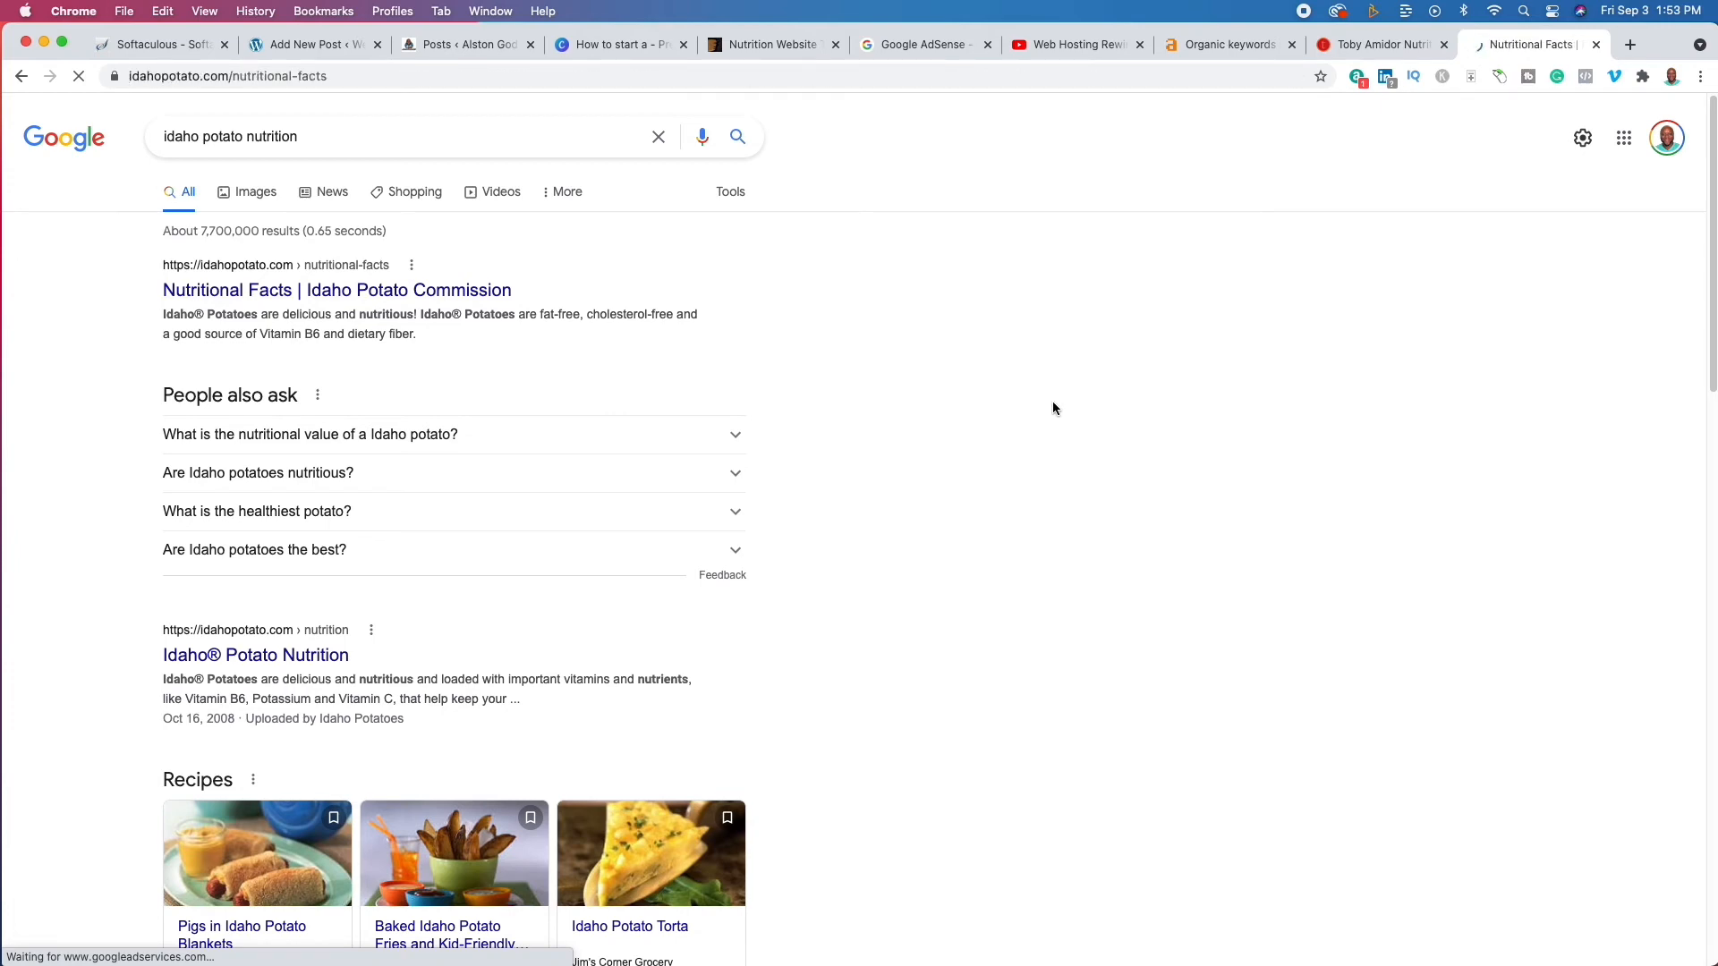
{"action": "scroll", "coordinate": [1052, 408], "scroll_direction": "down", "scroll_amount": 15}
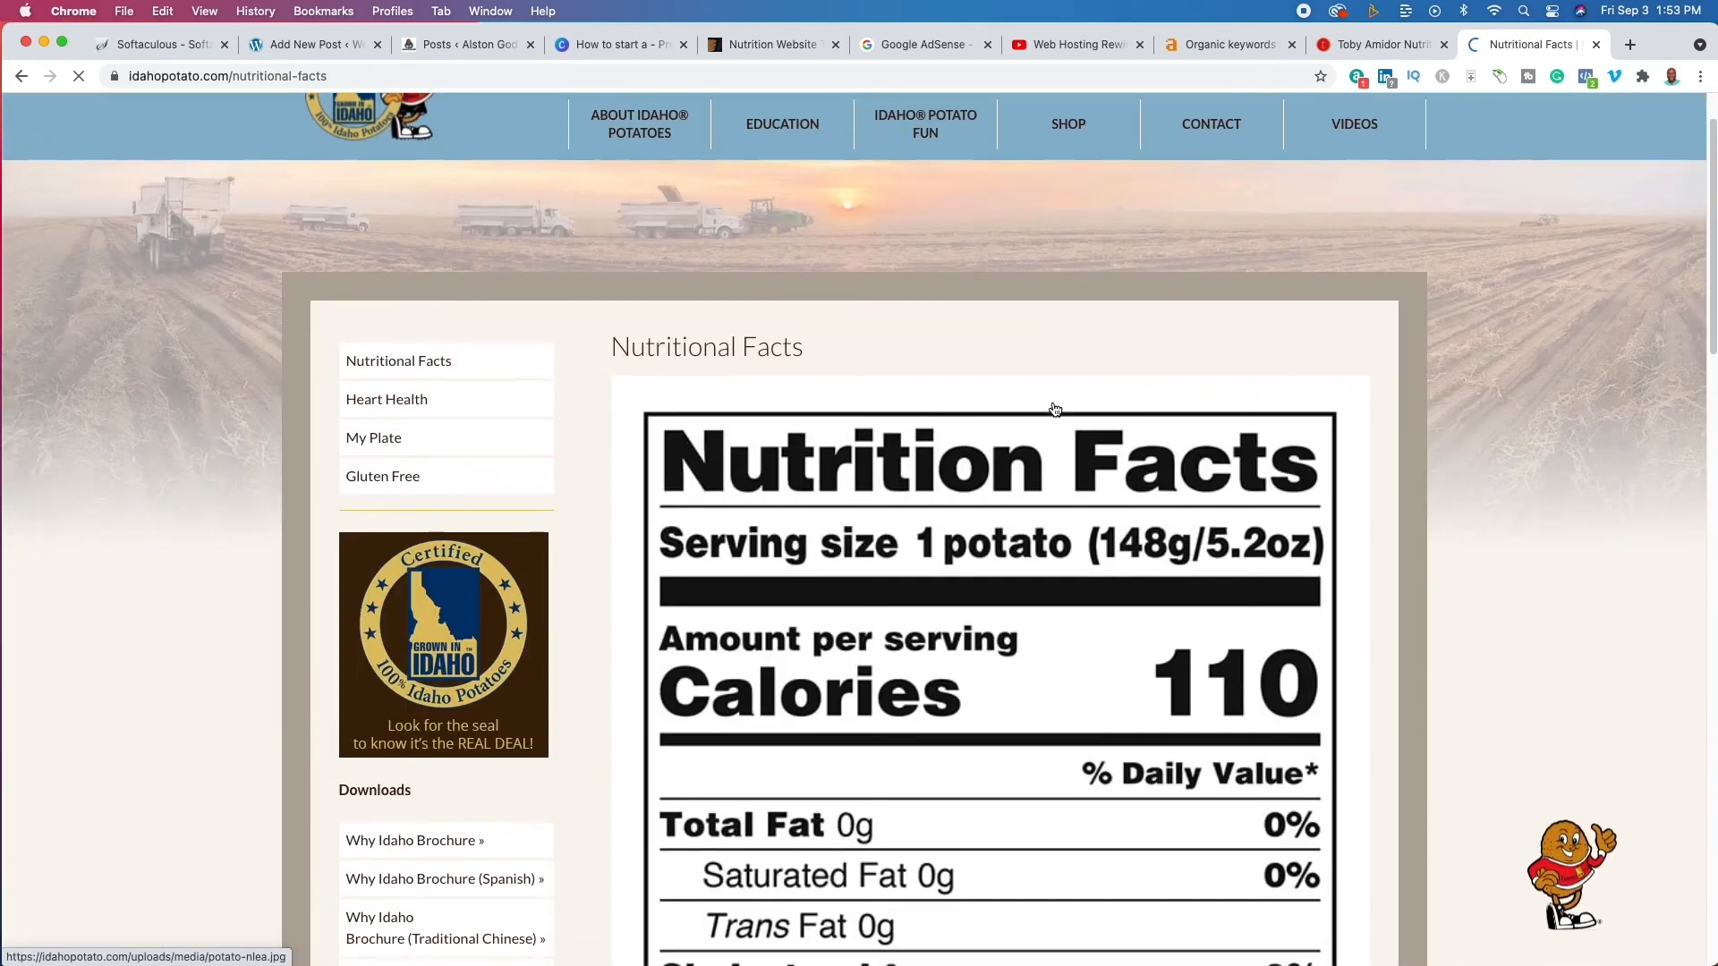
{"action": "scroll", "coordinate": [1055, 409], "scroll_direction": "down", "scroll_amount": 10}
{"action": "scroll", "coordinate": [1052, 410], "scroll_direction": "up", "scroll_amount": 20}
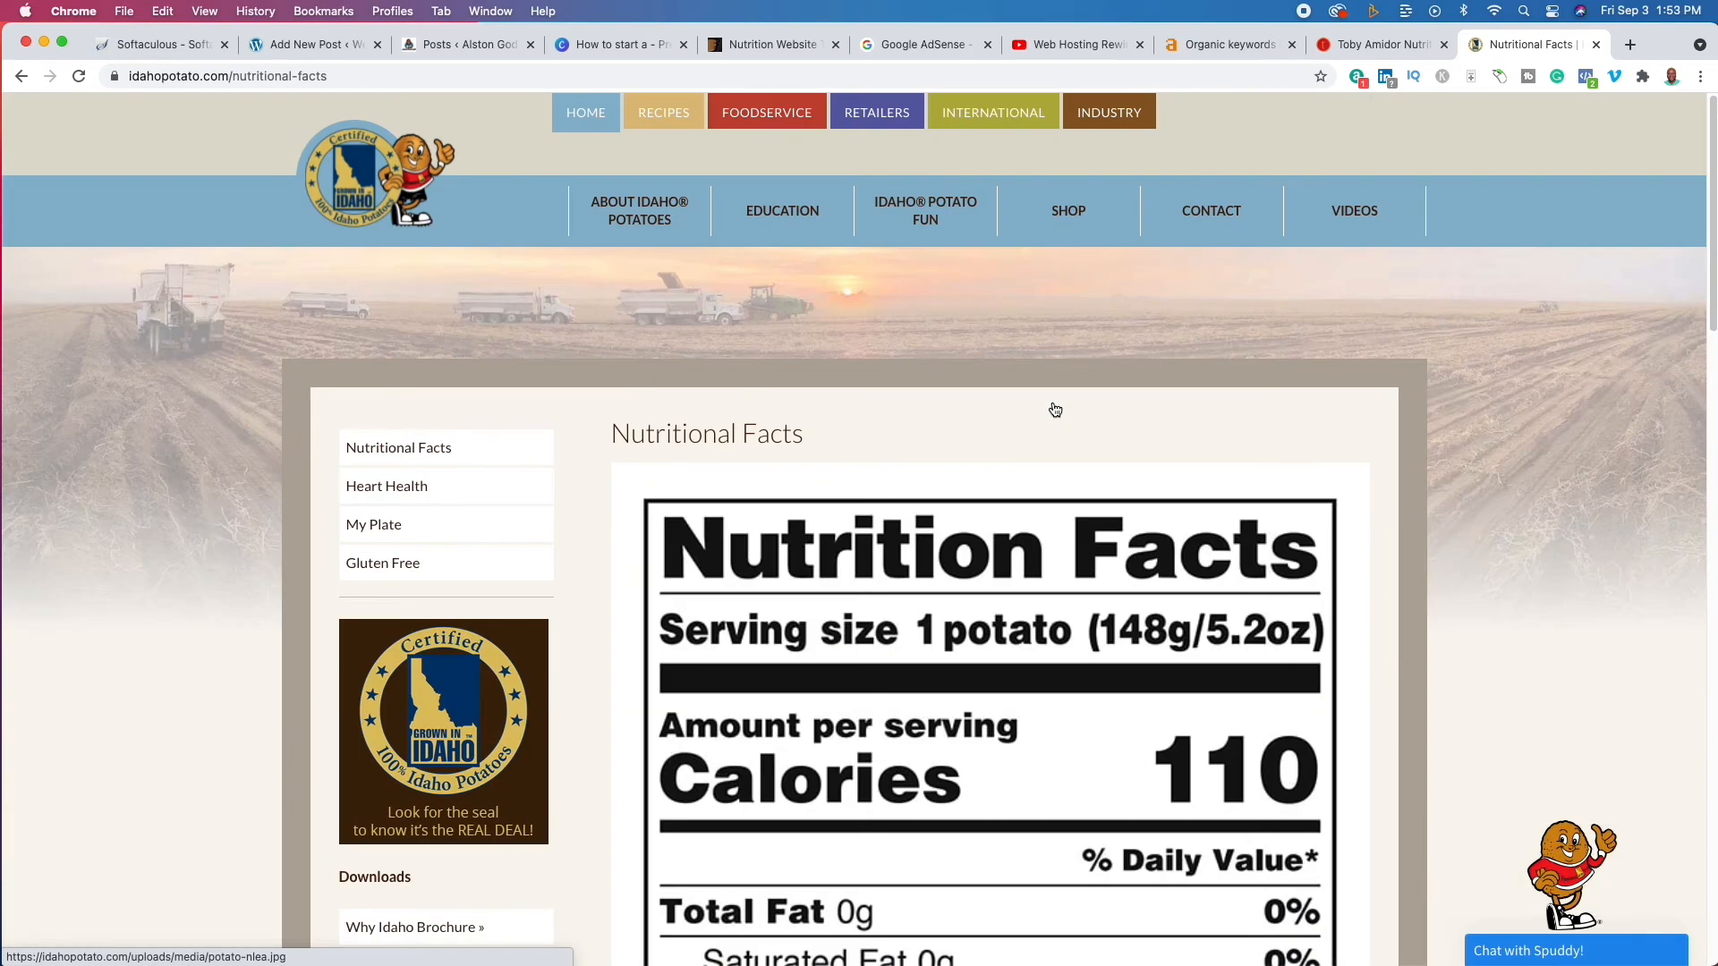
{"action": "left_click", "coordinate": [21, 76]}
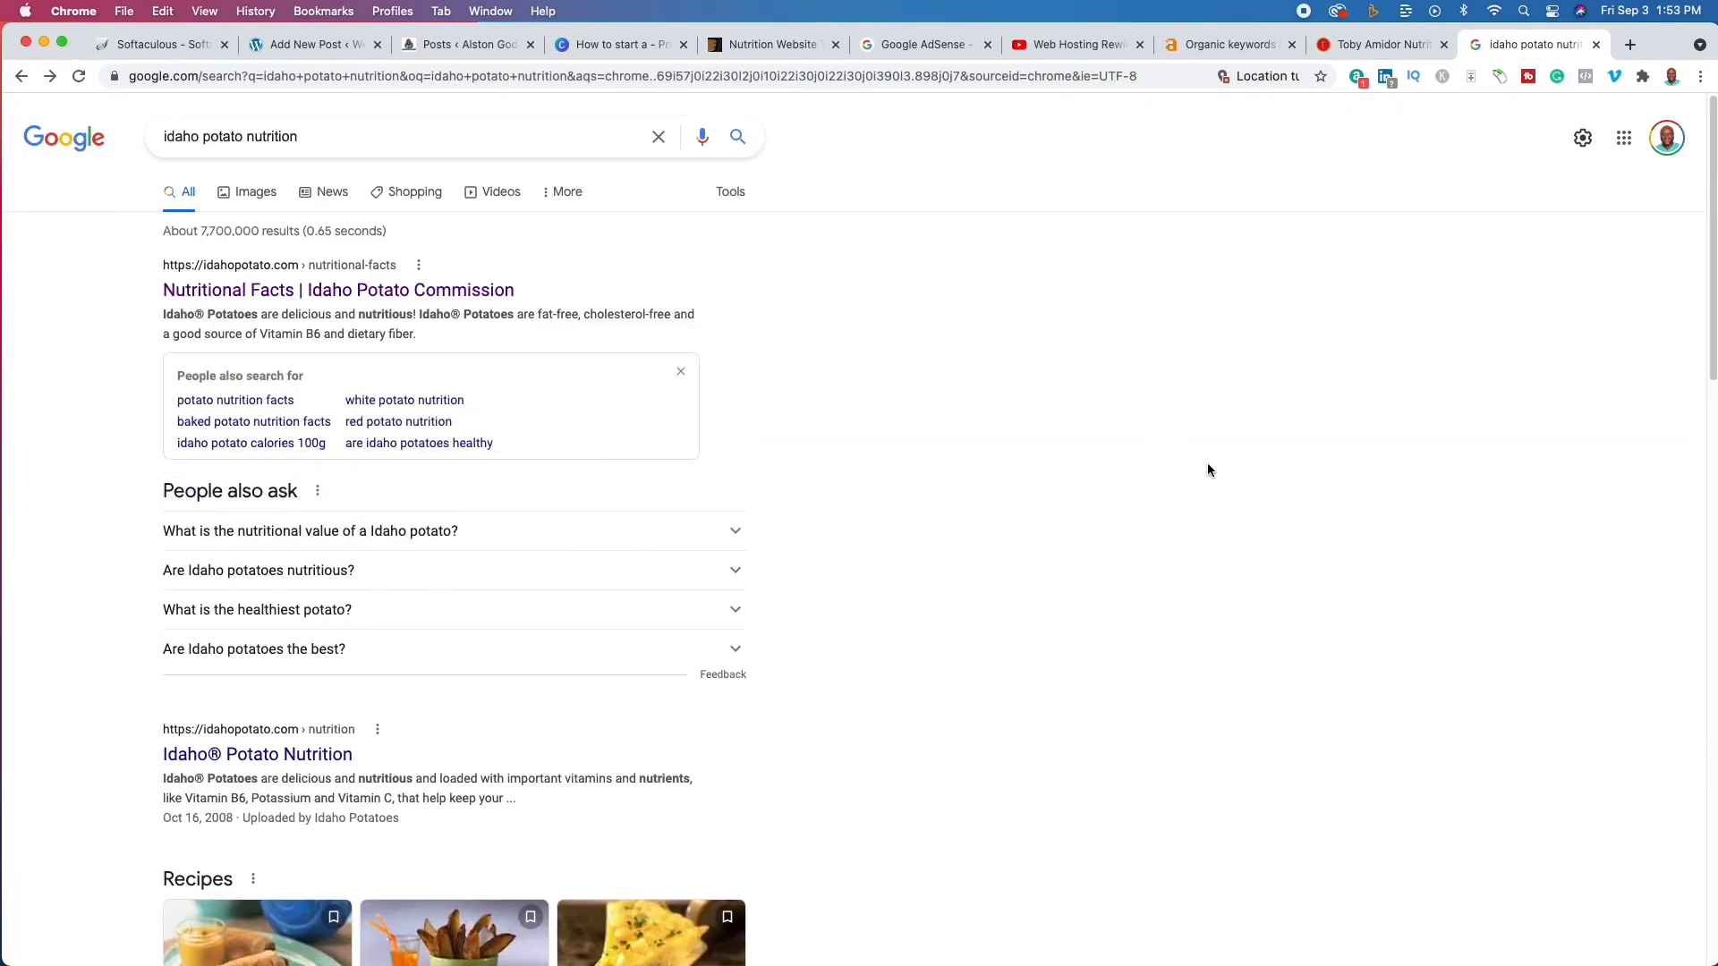
Open the Carb Manager result "Carbs in Idaho Potatoes" and look over its nutrient table.
{"action": "scroll", "coordinate": [704, 400], "scroll_direction": "down", "scroll_amount": 2}
{"action": "scroll", "coordinate": [707, 399], "scroll_direction": "down", "scroll_amount": 10}
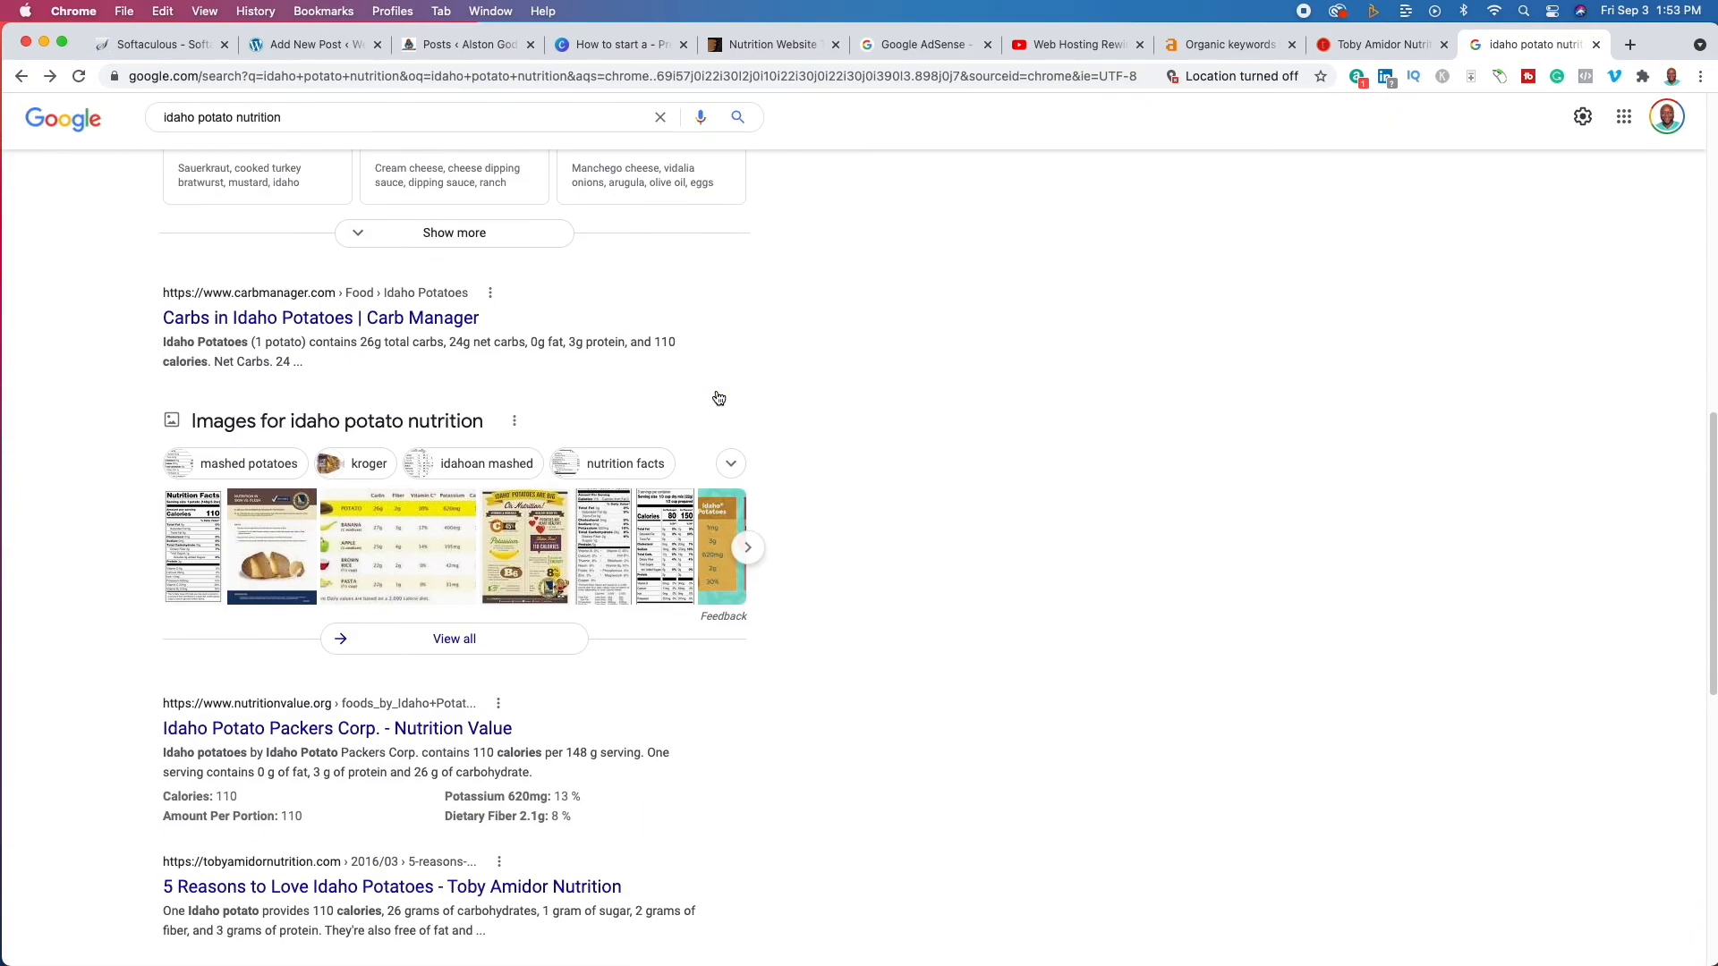
{"action": "left_click", "coordinate": [358, 325]}
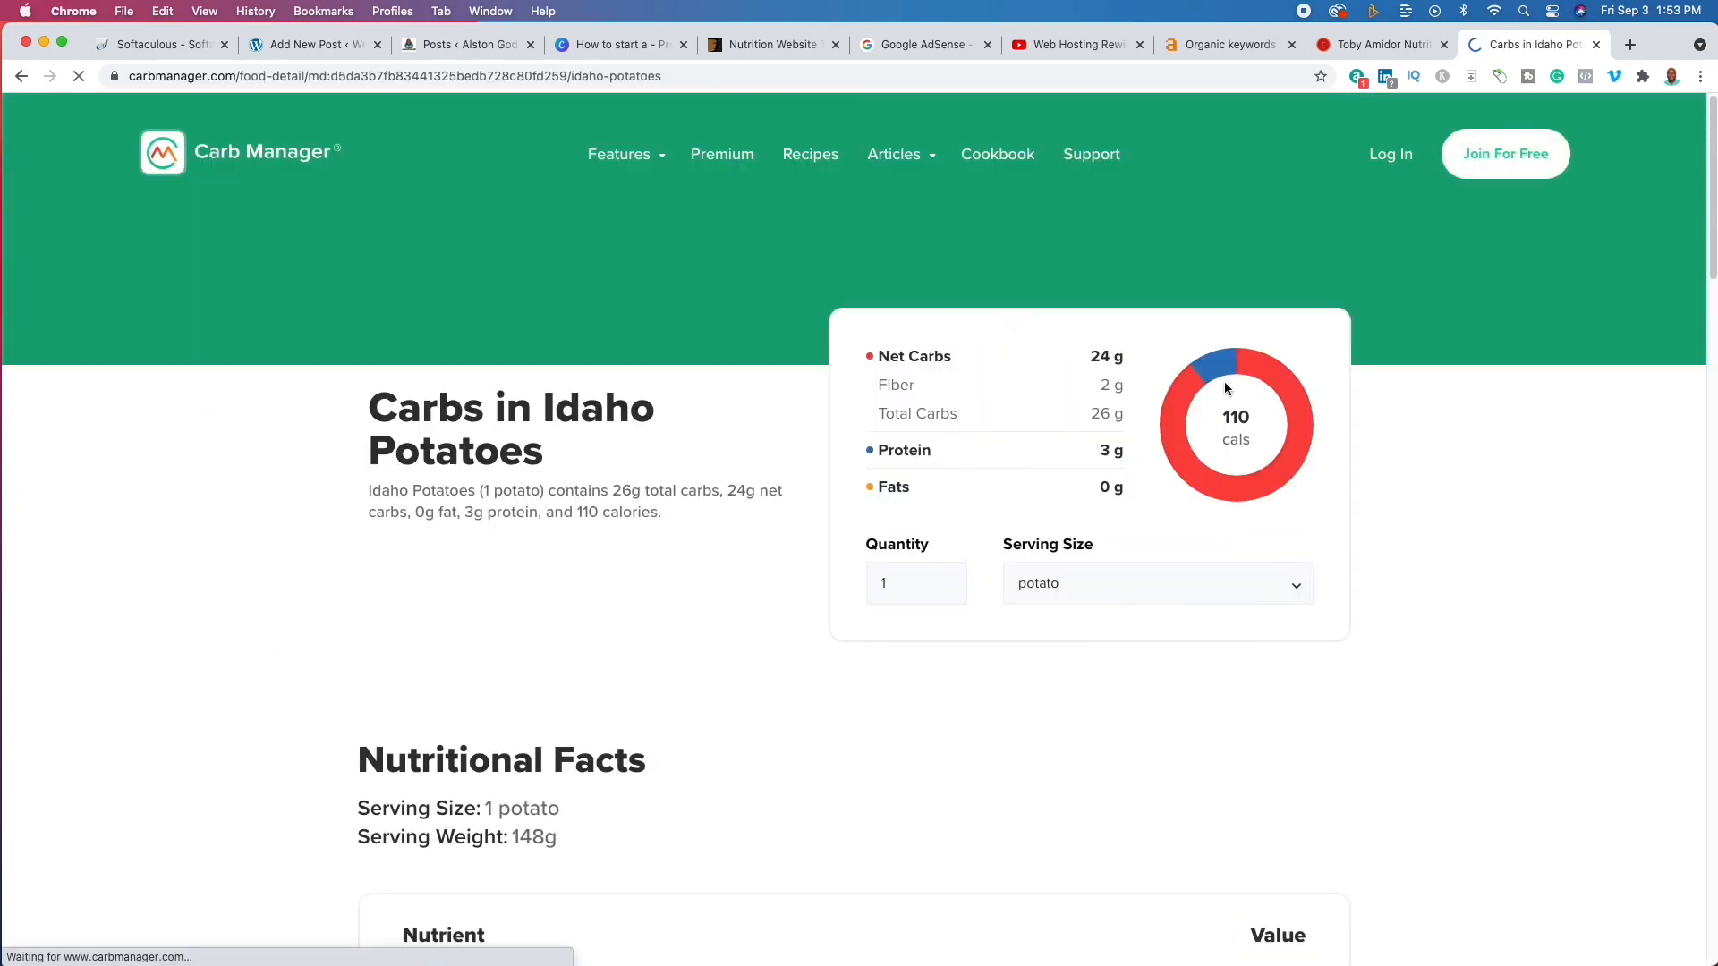
{"action": "scroll", "coordinate": [730, 421], "scroll_direction": "down", "scroll_amount": 3}
{"action": "scroll", "coordinate": [598, 399], "scroll_direction": "down", "scroll_amount": 5}
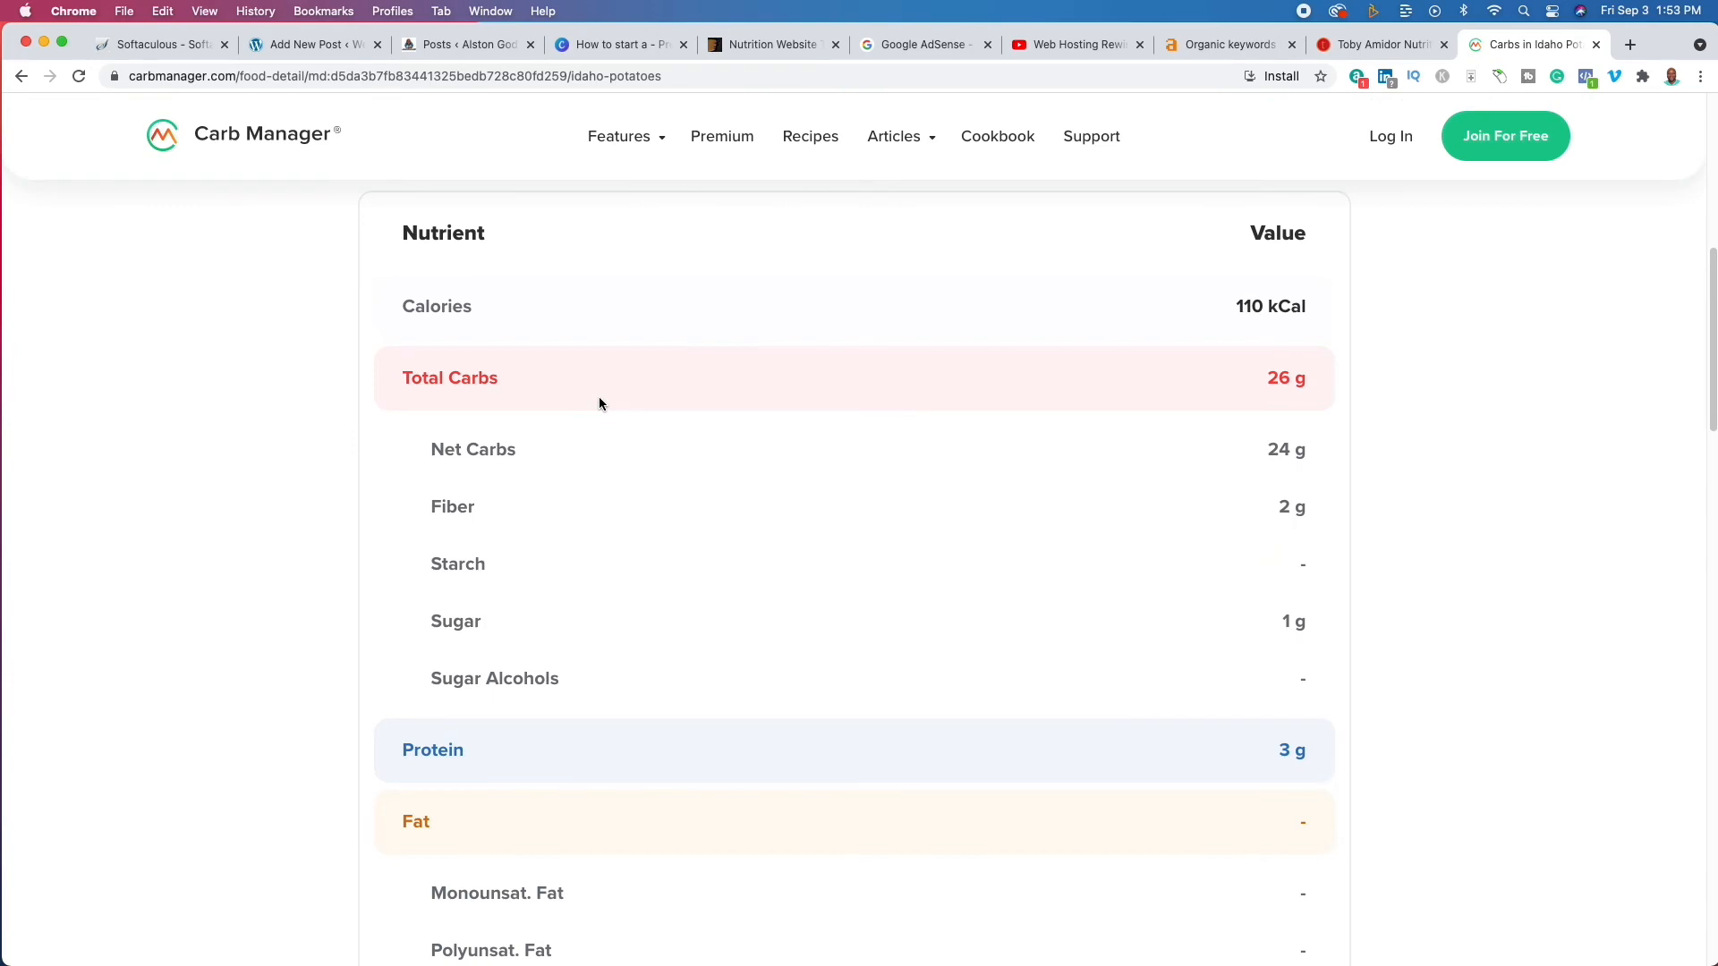
{"action": "scroll", "coordinate": [599, 399], "scroll_direction": "up", "scroll_amount": 5}
{"action": "scroll", "coordinate": [434, 291], "scroll_direction": "up", "scroll_amount": 2}
Count the words of the Carb Manager page, from its title through the related foods list, with Word Counter Plus.
{"action": "left_click_drag", "start_coordinate": [413, 352], "coordinate": [824, 778]}
{"action": "scroll", "coordinate": [678, 544], "scroll_direction": "down", "scroll_amount": 20}
{"action": "scroll", "coordinate": [710, 519], "scroll_direction": "up", "scroll_amount": 8}
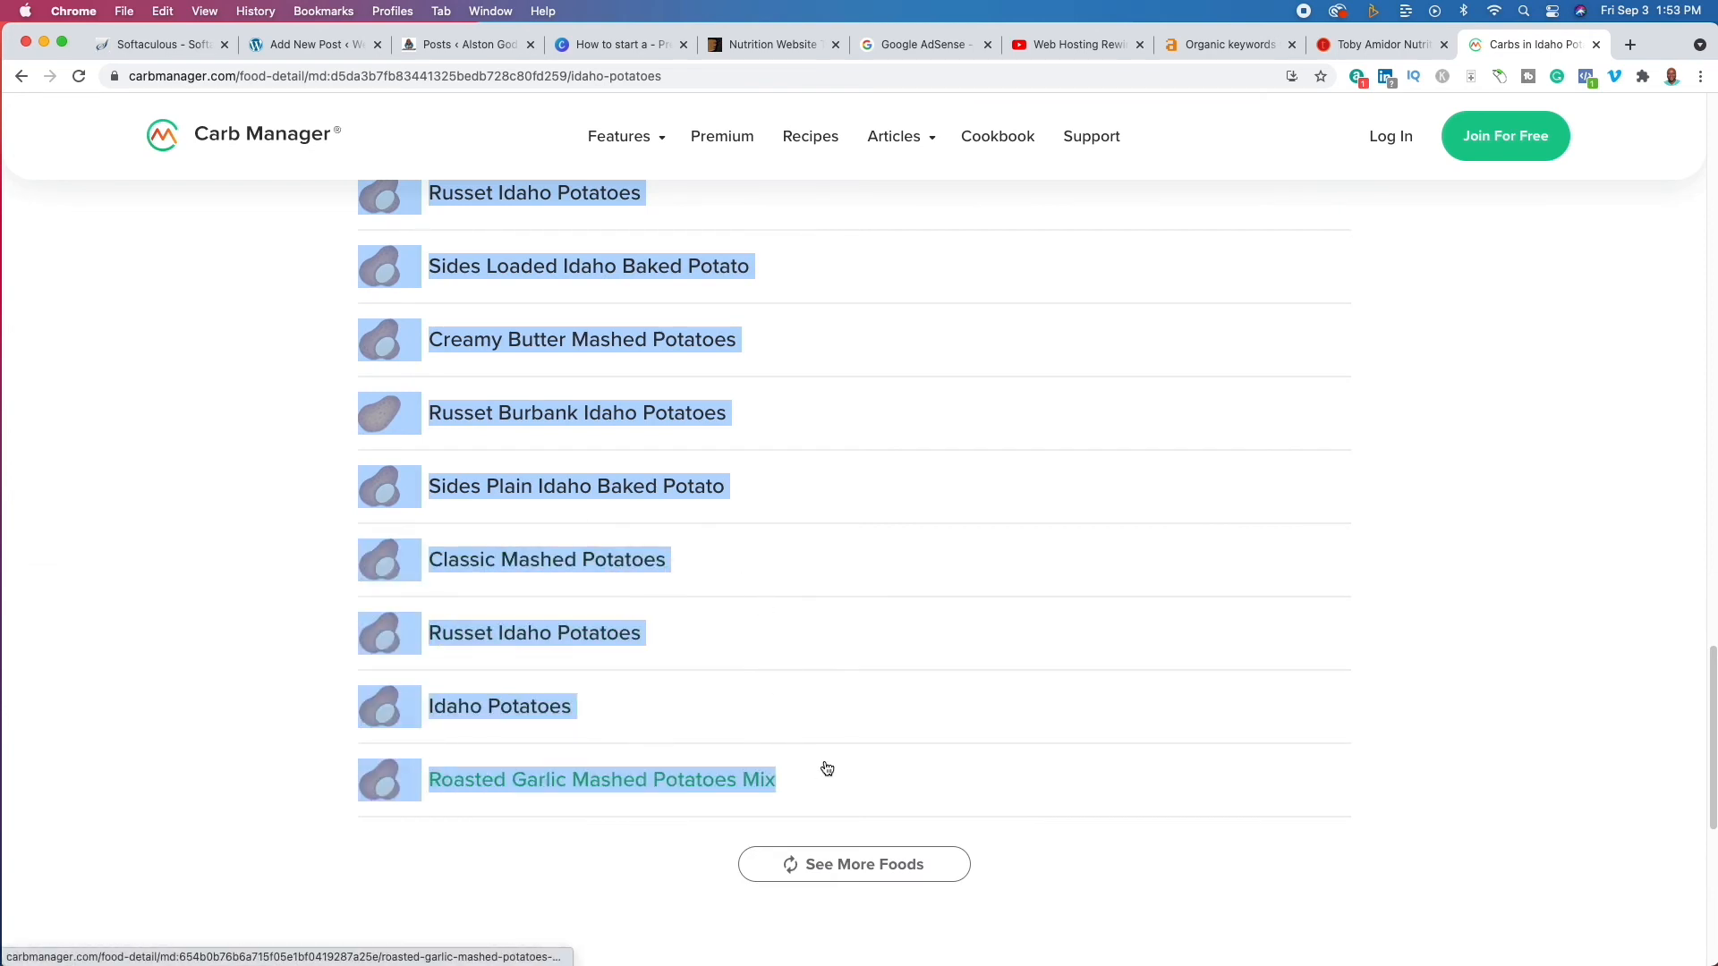
{"action": "scroll", "coordinate": [578, 349], "scroll_direction": "up", "scroll_amount": 10}
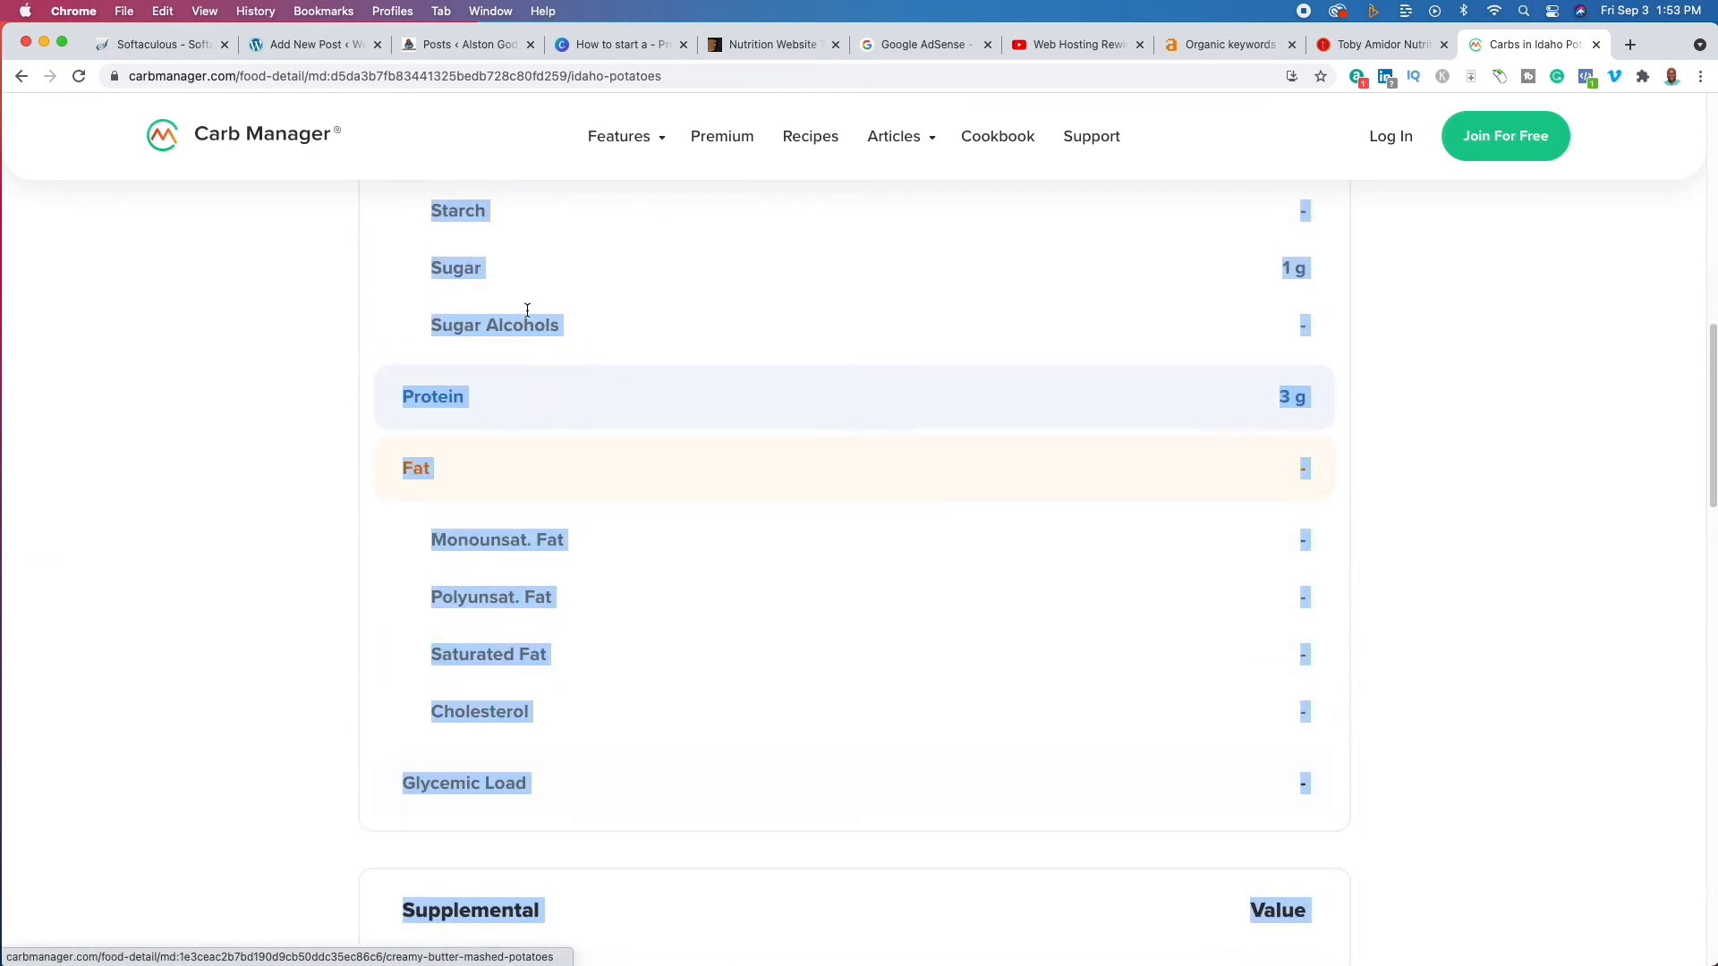
{"action": "right_click", "coordinate": [464, 280]}
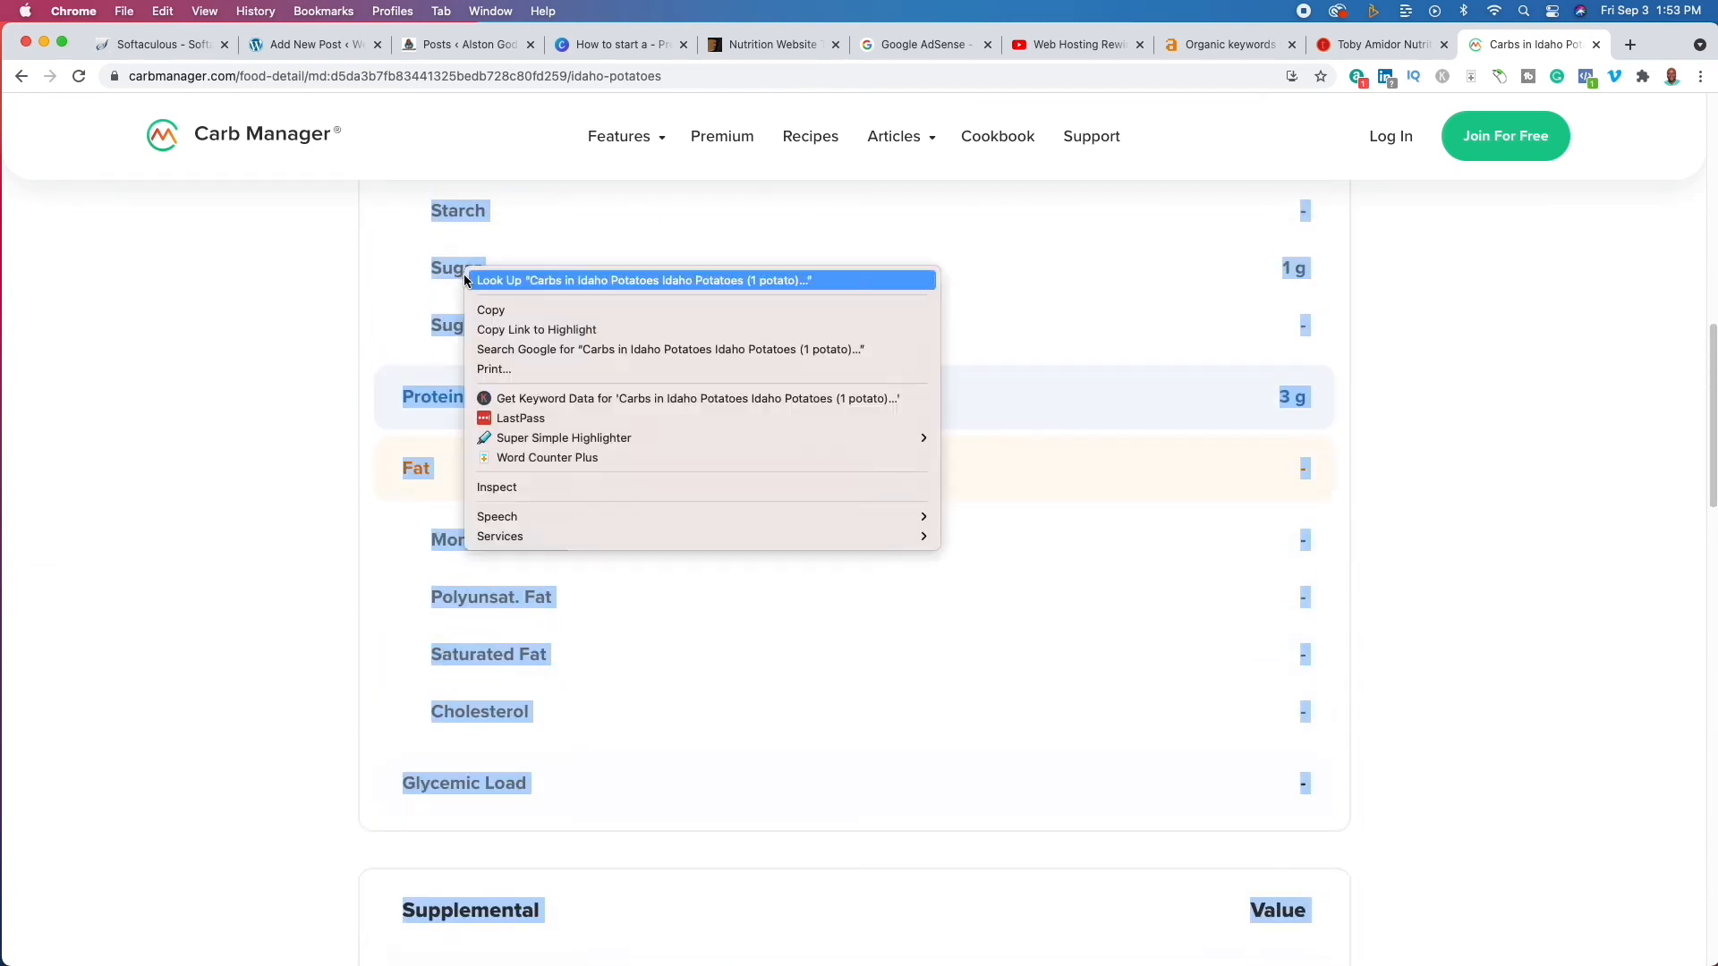
{"action": "left_click", "coordinate": [567, 457]}
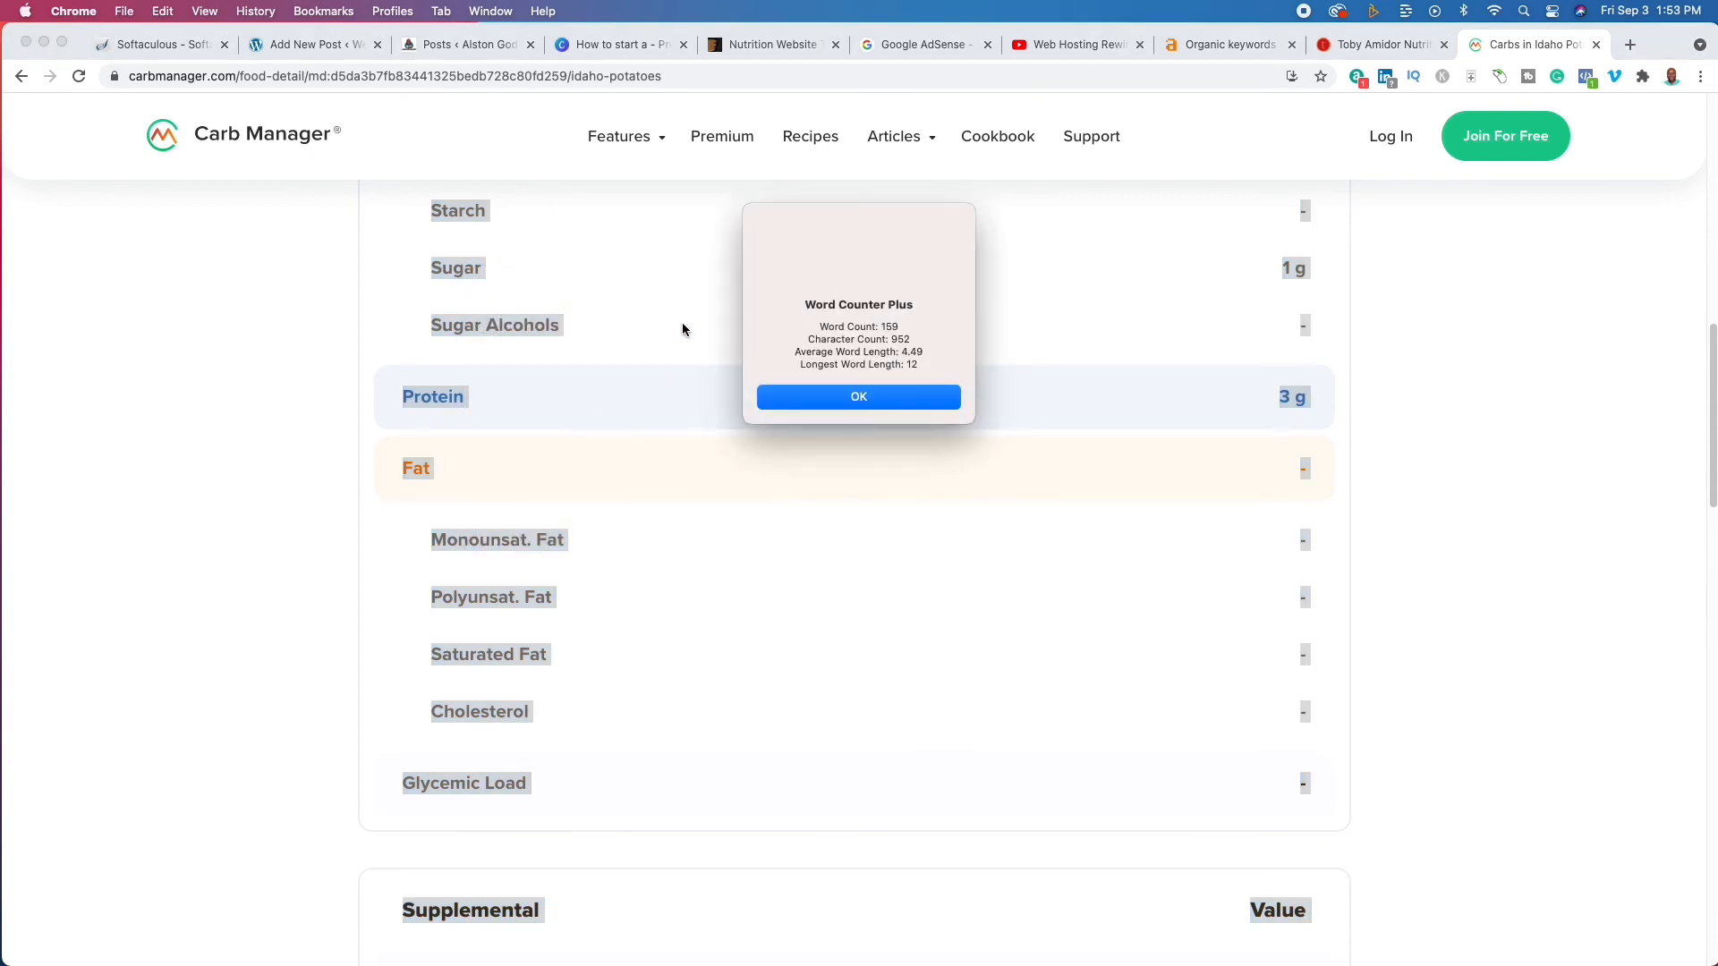
{"action": "left_click", "coordinate": [914, 399]}
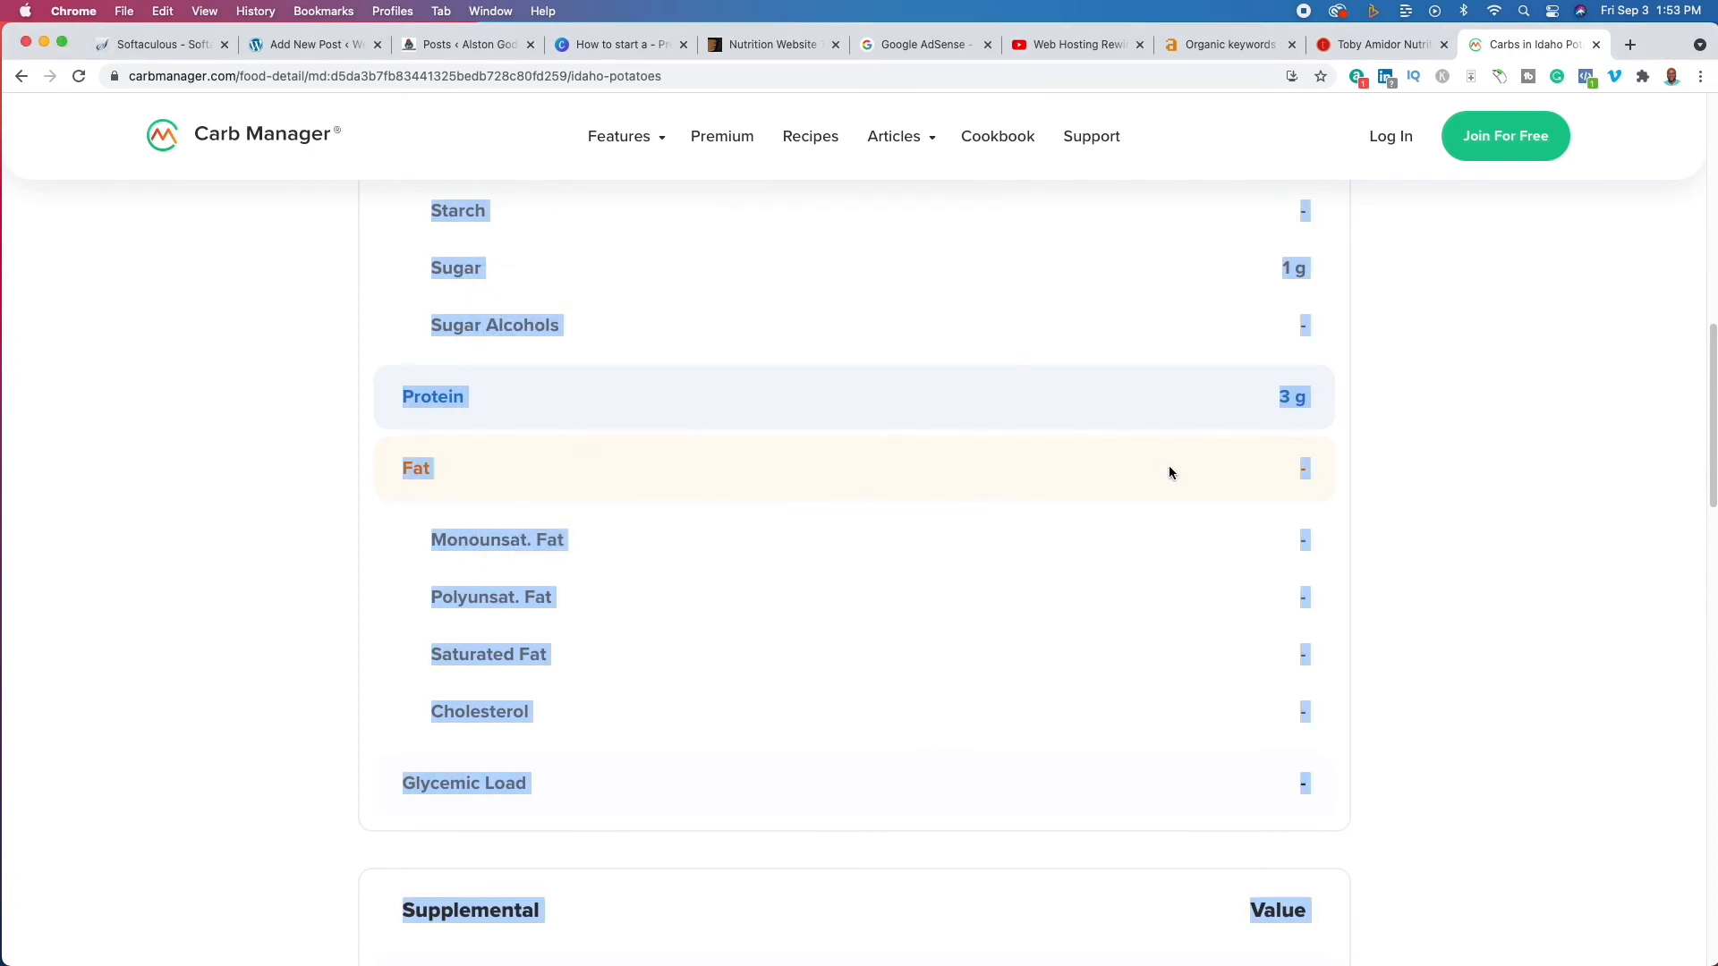
{"action": "left_click", "coordinate": [1374, 383]}
{"action": "scroll", "coordinate": [1374, 383], "scroll_direction": "up", "scroll_amount": 10}
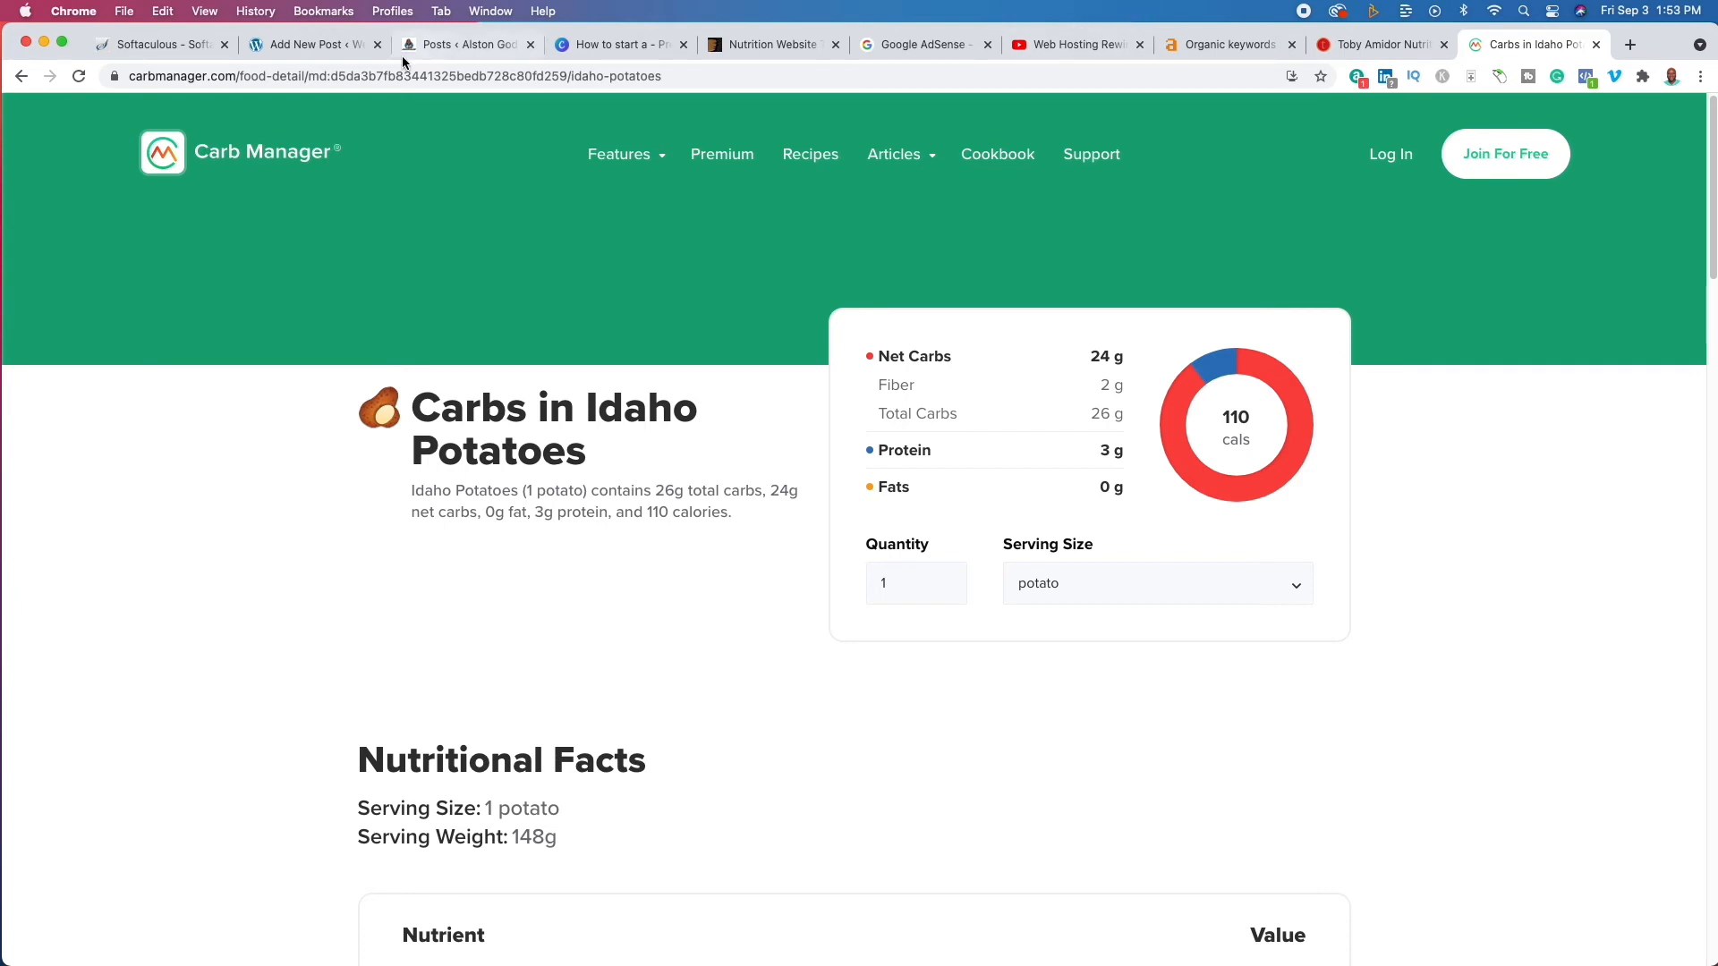
Return to the new post and outline its body in separate paragraphs: "Who", "what", "when", "where", "why" and "how".
{"action": "left_click", "coordinate": [319, 52]}
{"action": "left_click", "coordinate": [617, 379]}
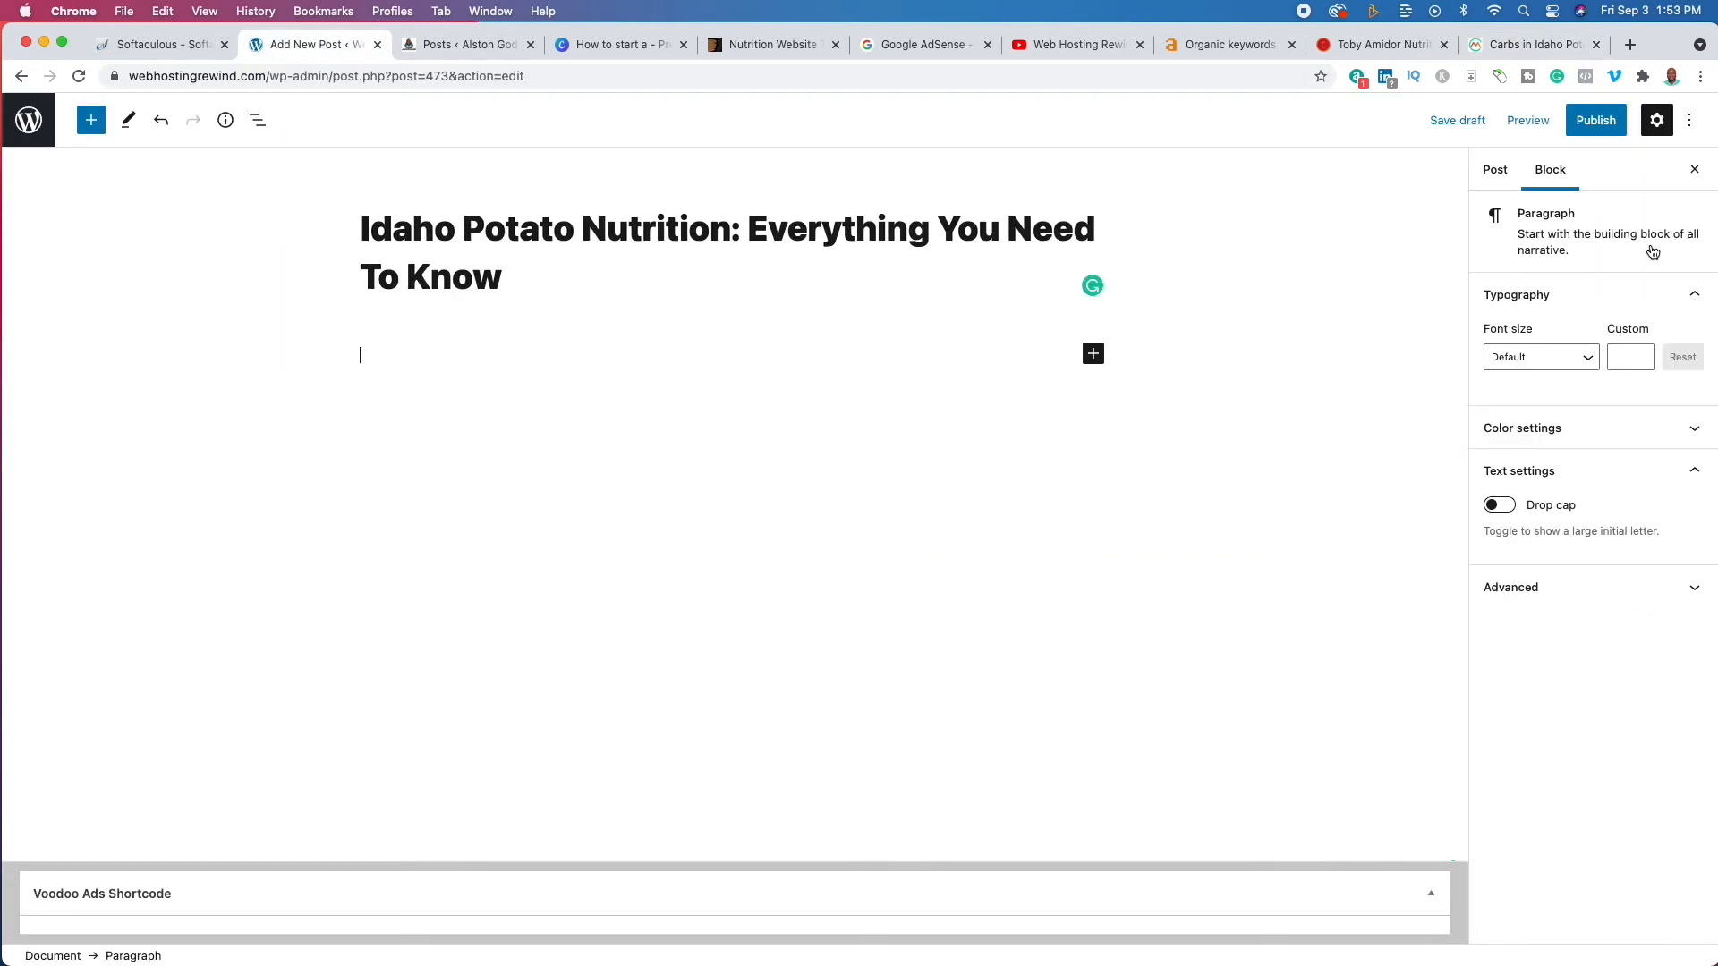
{"action": "type", "text": "Who"}
{"action": "key", "text": "Return"}
{"action": "type", "text": "what"}
{"action": "key", "text": "Return"}
{"action": "type", "text": "e"}
{"action": "key", "text": "BackSpace"}
{"action": "type", "text": "whe"}
{"action": "type", "text": "where"}
{"action": "key", "text": "Return"}
{"action": "type", "text": "why"}
{"action": "type", "text": "hw"}
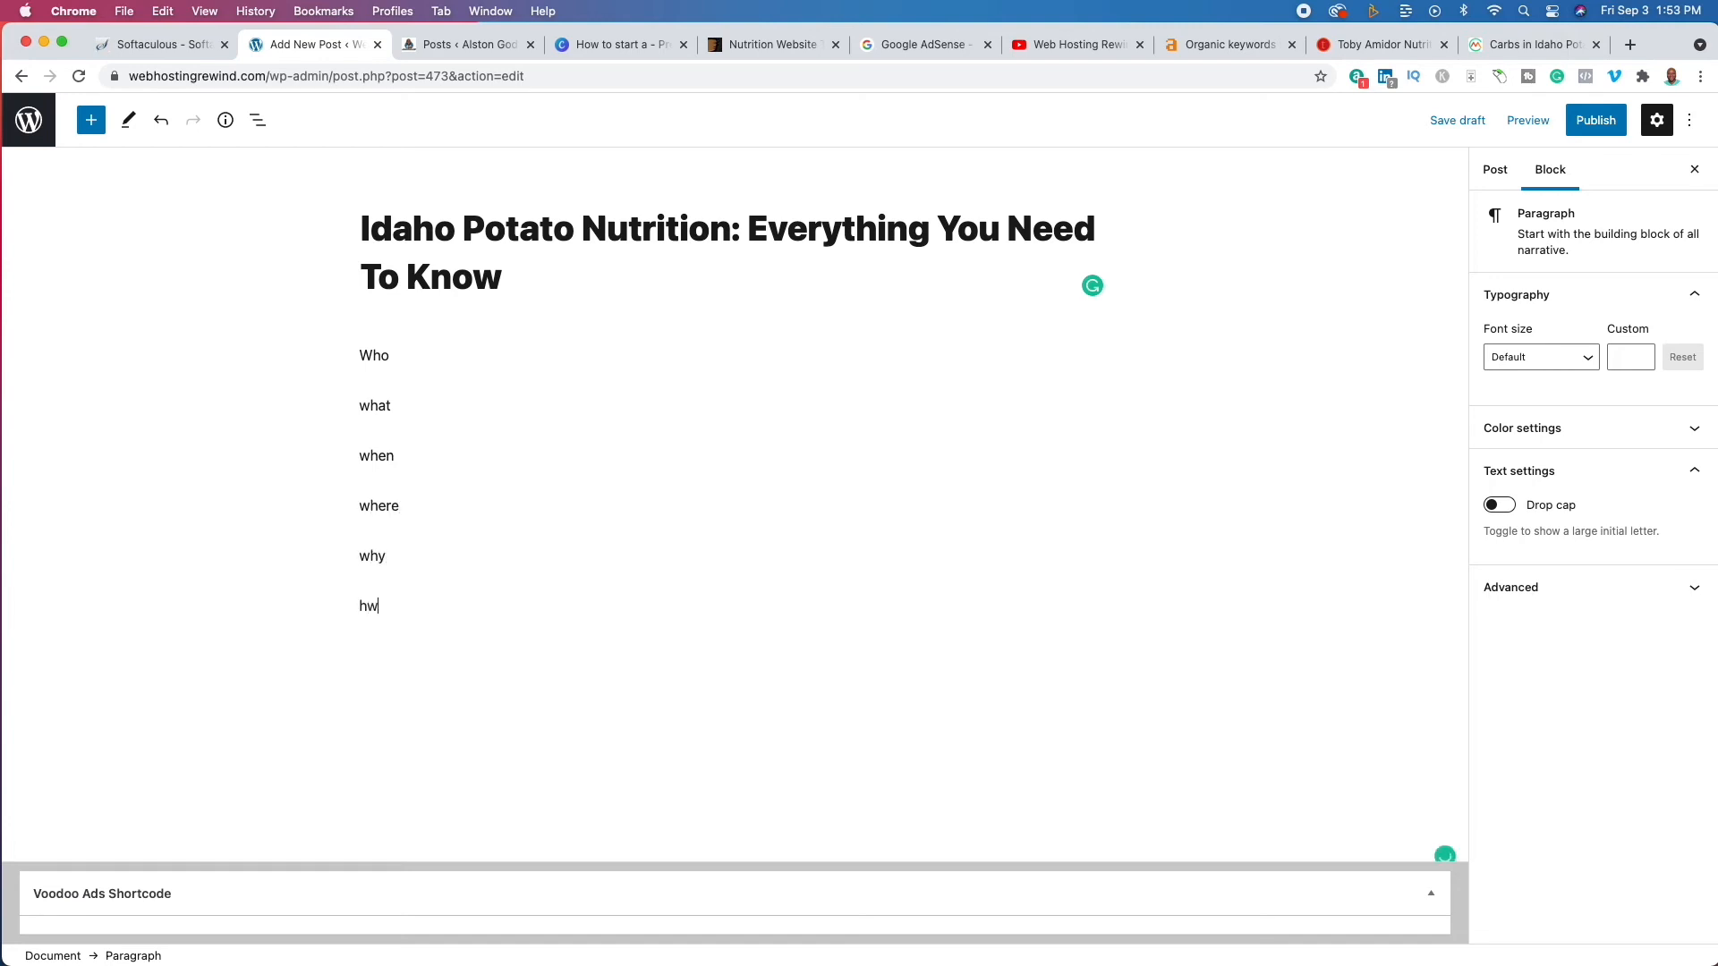
{"action": "key", "text": "BackSpace"}
{"action": "type", "text": "ow"}
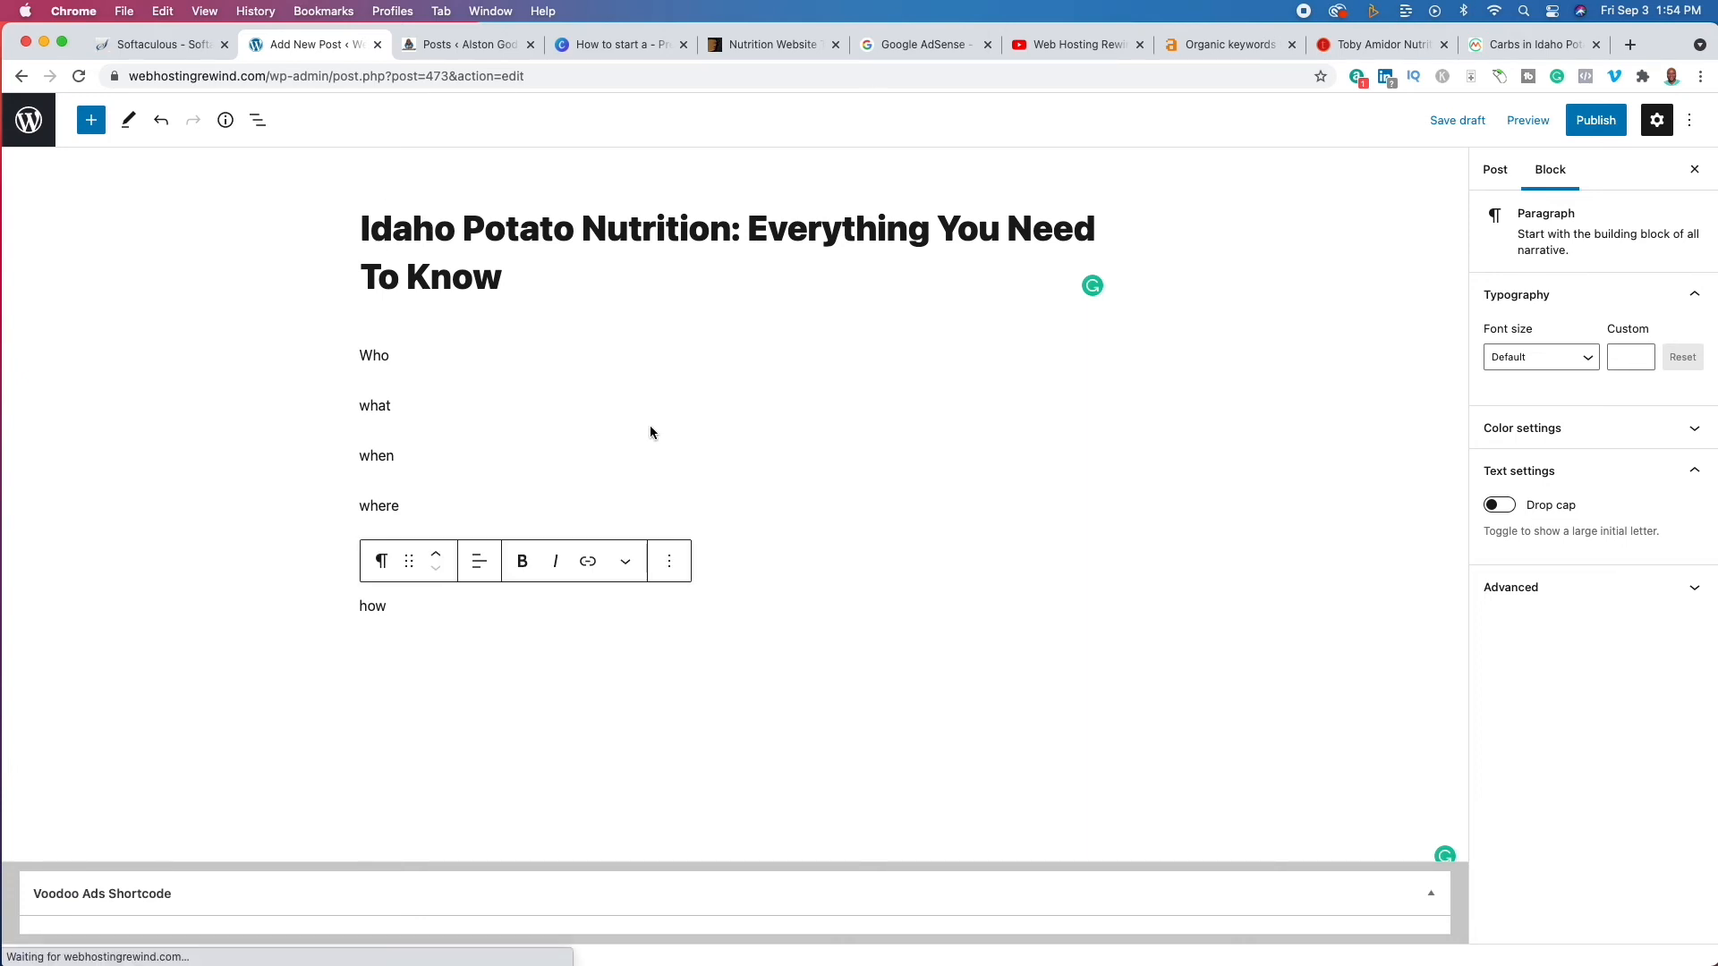
Expand the "what" paragraph to "what is an idaho potato" and the "why" paragraph to "why are".
{"action": "left_click", "coordinate": [465, 404]}
{"action": "type", "text": "is an"}
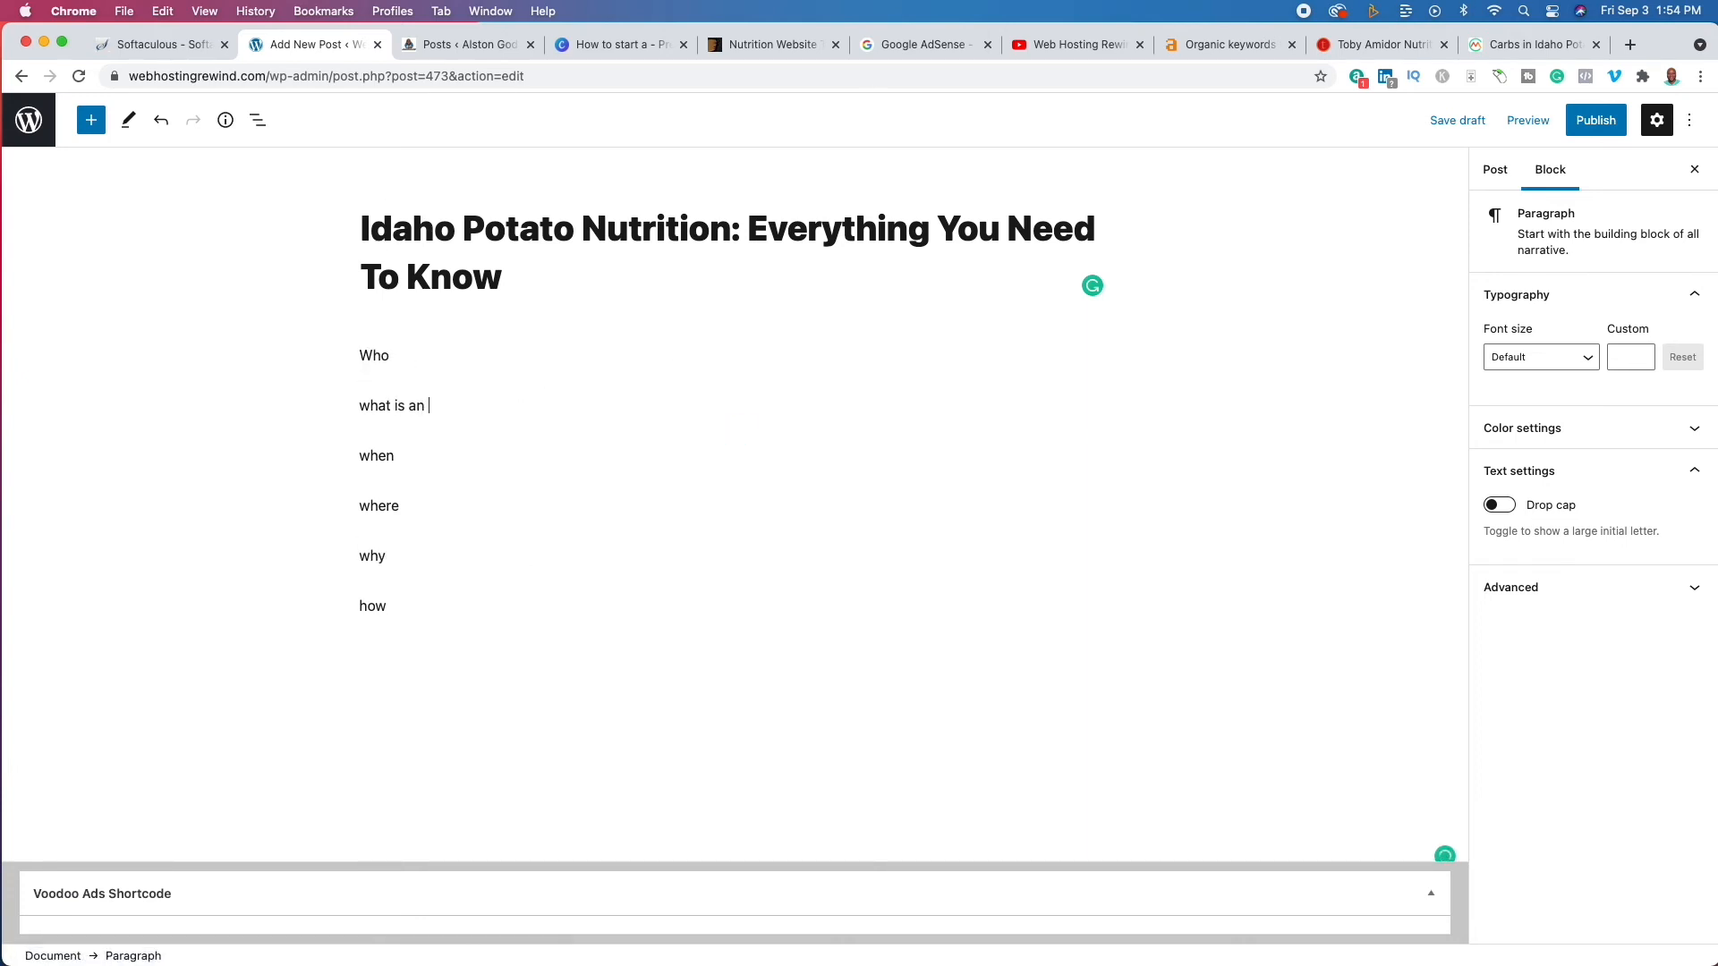
{"action": "type", "text": " idaho potato"}
{"action": "left_click", "coordinate": [446, 561]}
{"action": "type", "text": "are"}
{"action": "left_click", "coordinate": [579, 403]}
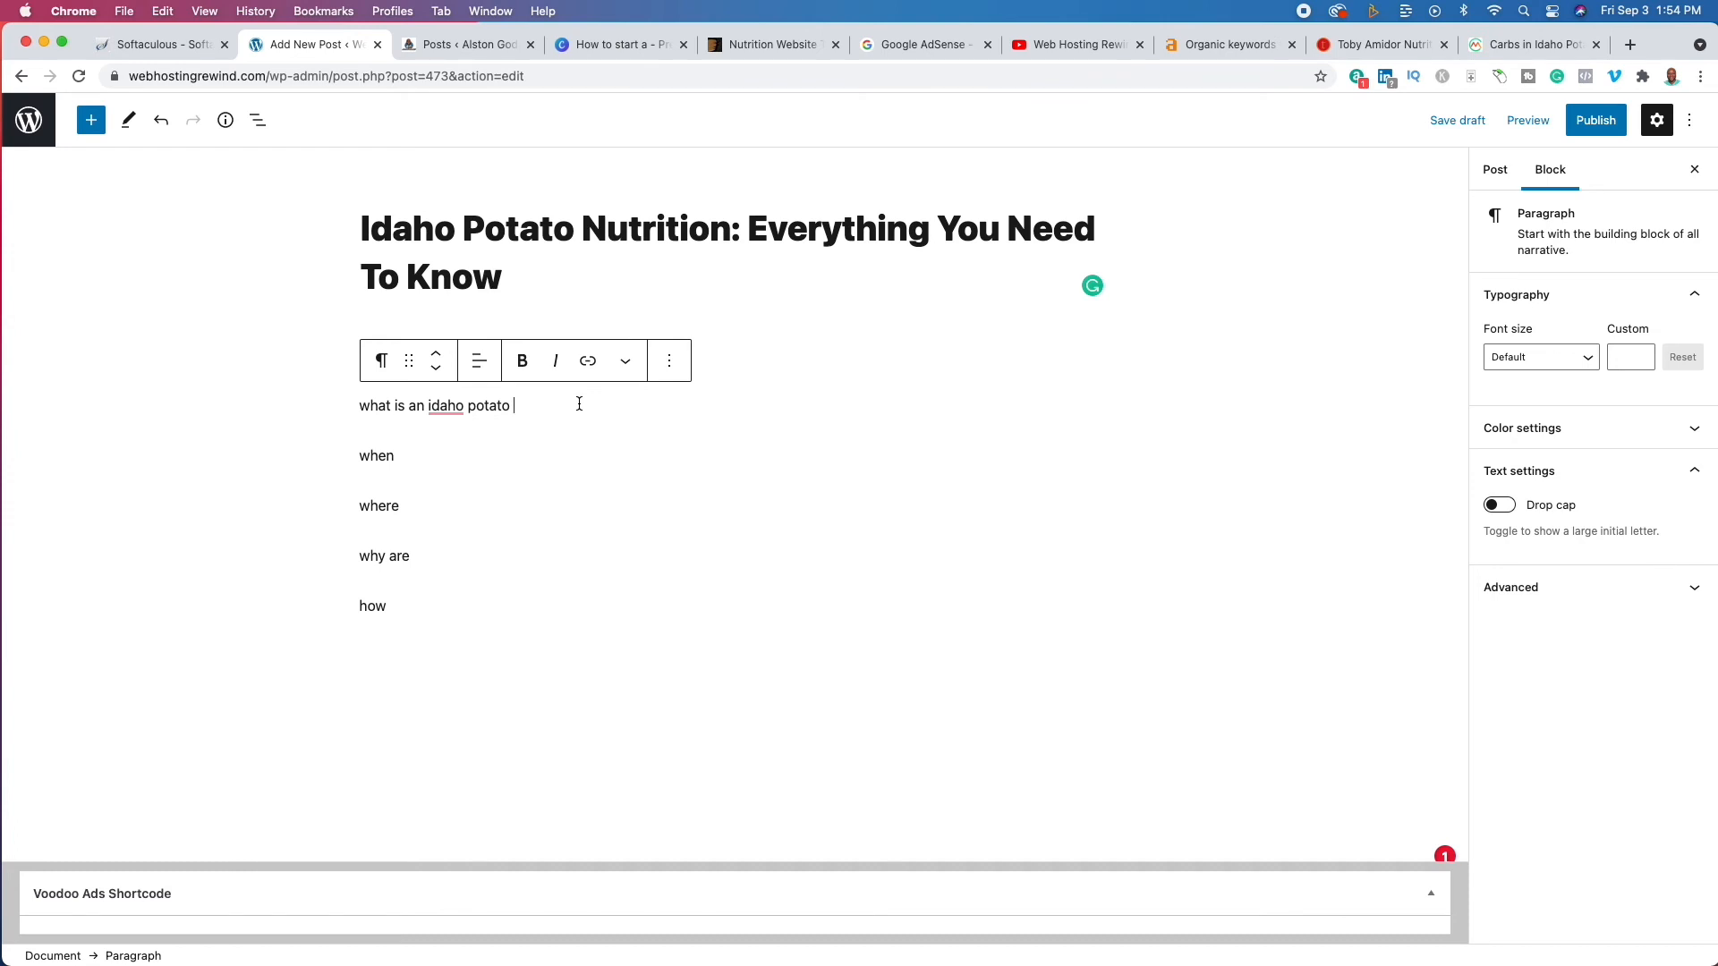
Expand the "how" paragraph to "how did they develop the nutrition facts for the Idaho paotato".
{"action": "left_click", "coordinate": [420, 611]}
{"action": "type", "text": "did "}
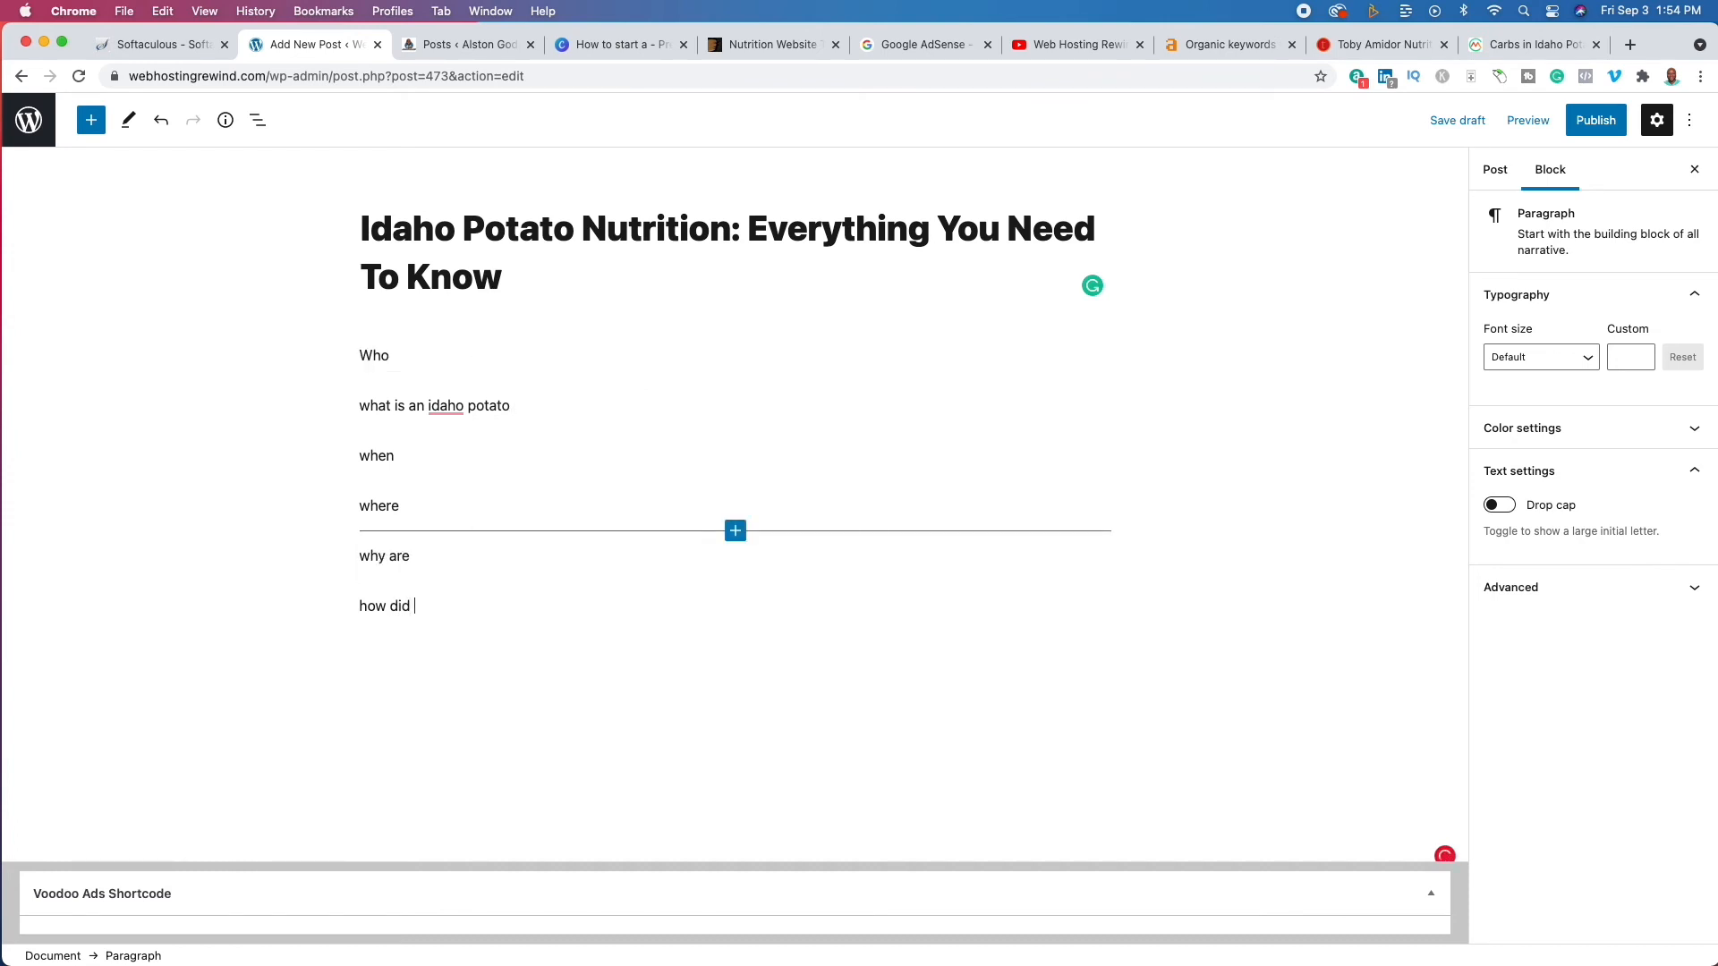
{"action": "type", "text": "they develop the nutrition fa"}
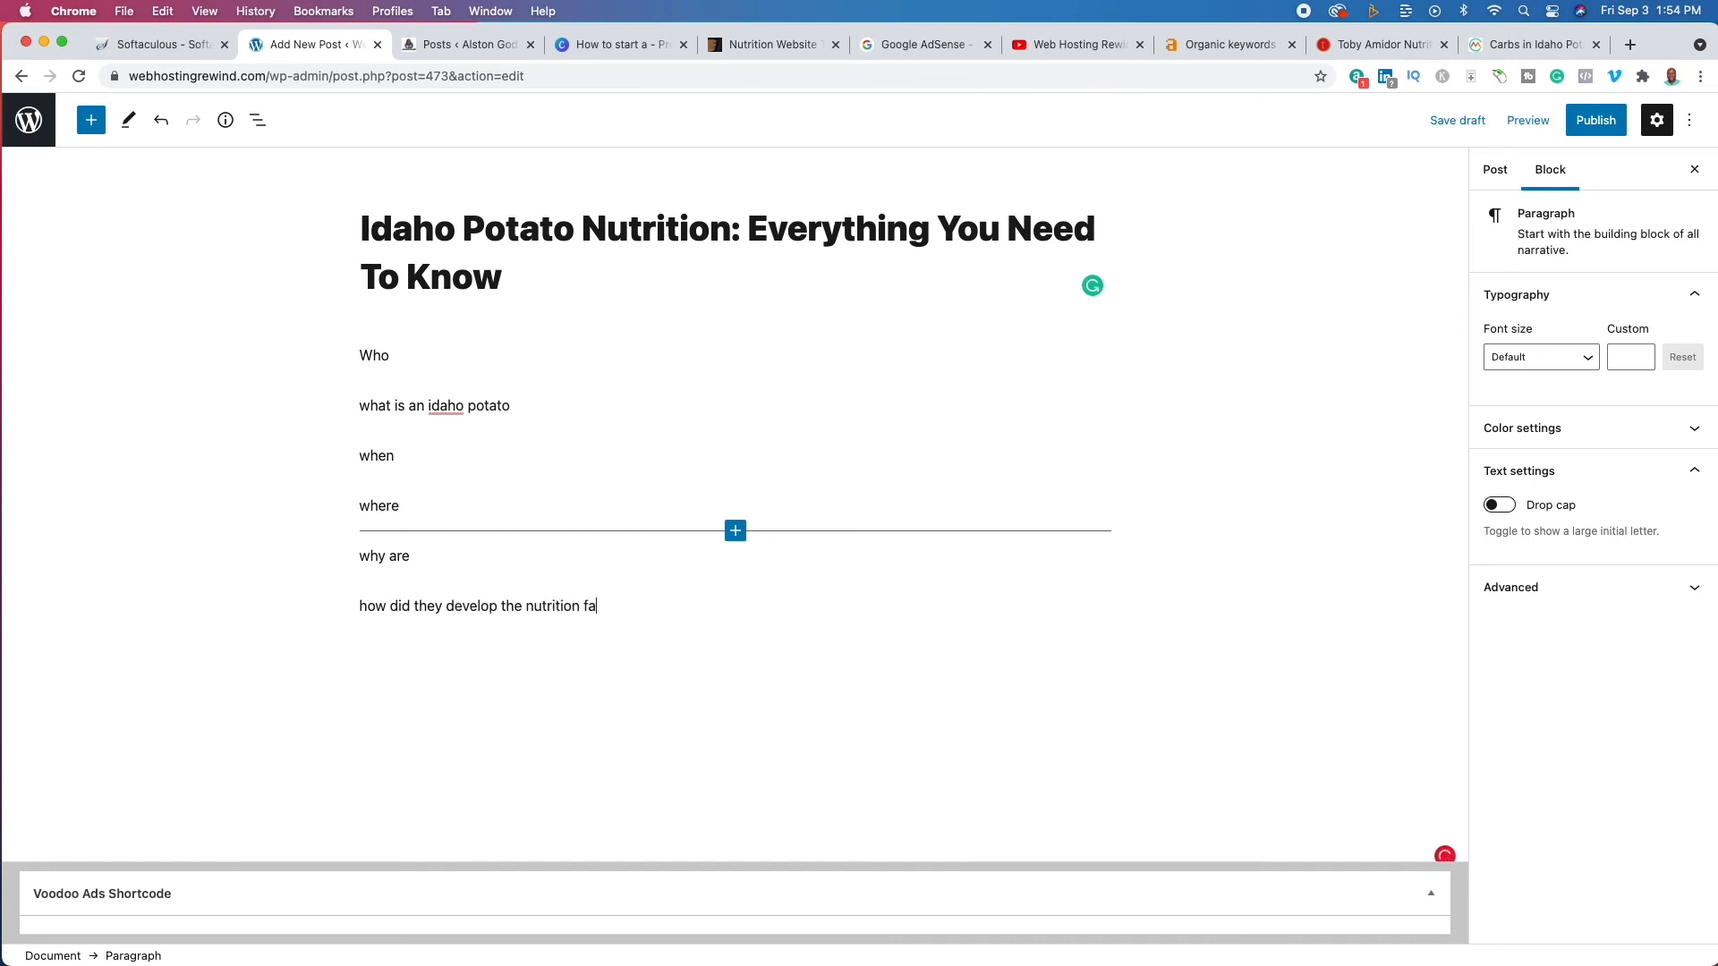
{"action": "type", "text": "cts for the idaho paotato"}
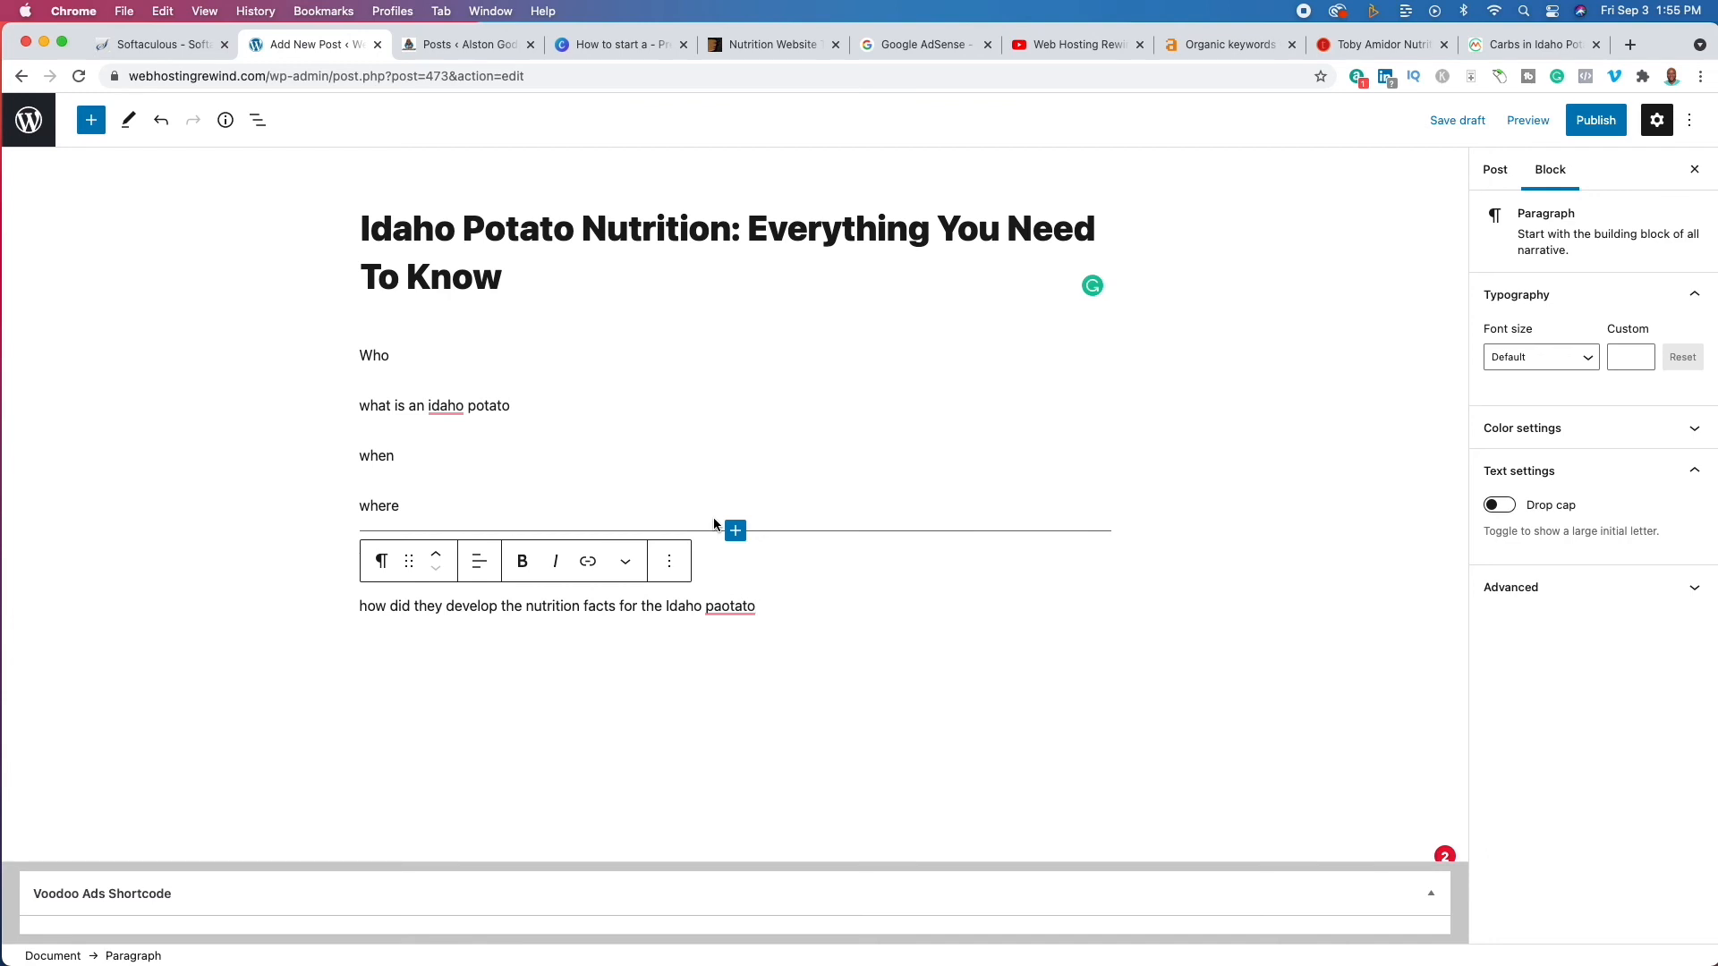
Clear the "how" paragraph's text and correct "idaho" to "Idaho" in the "what" paragraph.
{"action": "type", "text": "why are"}
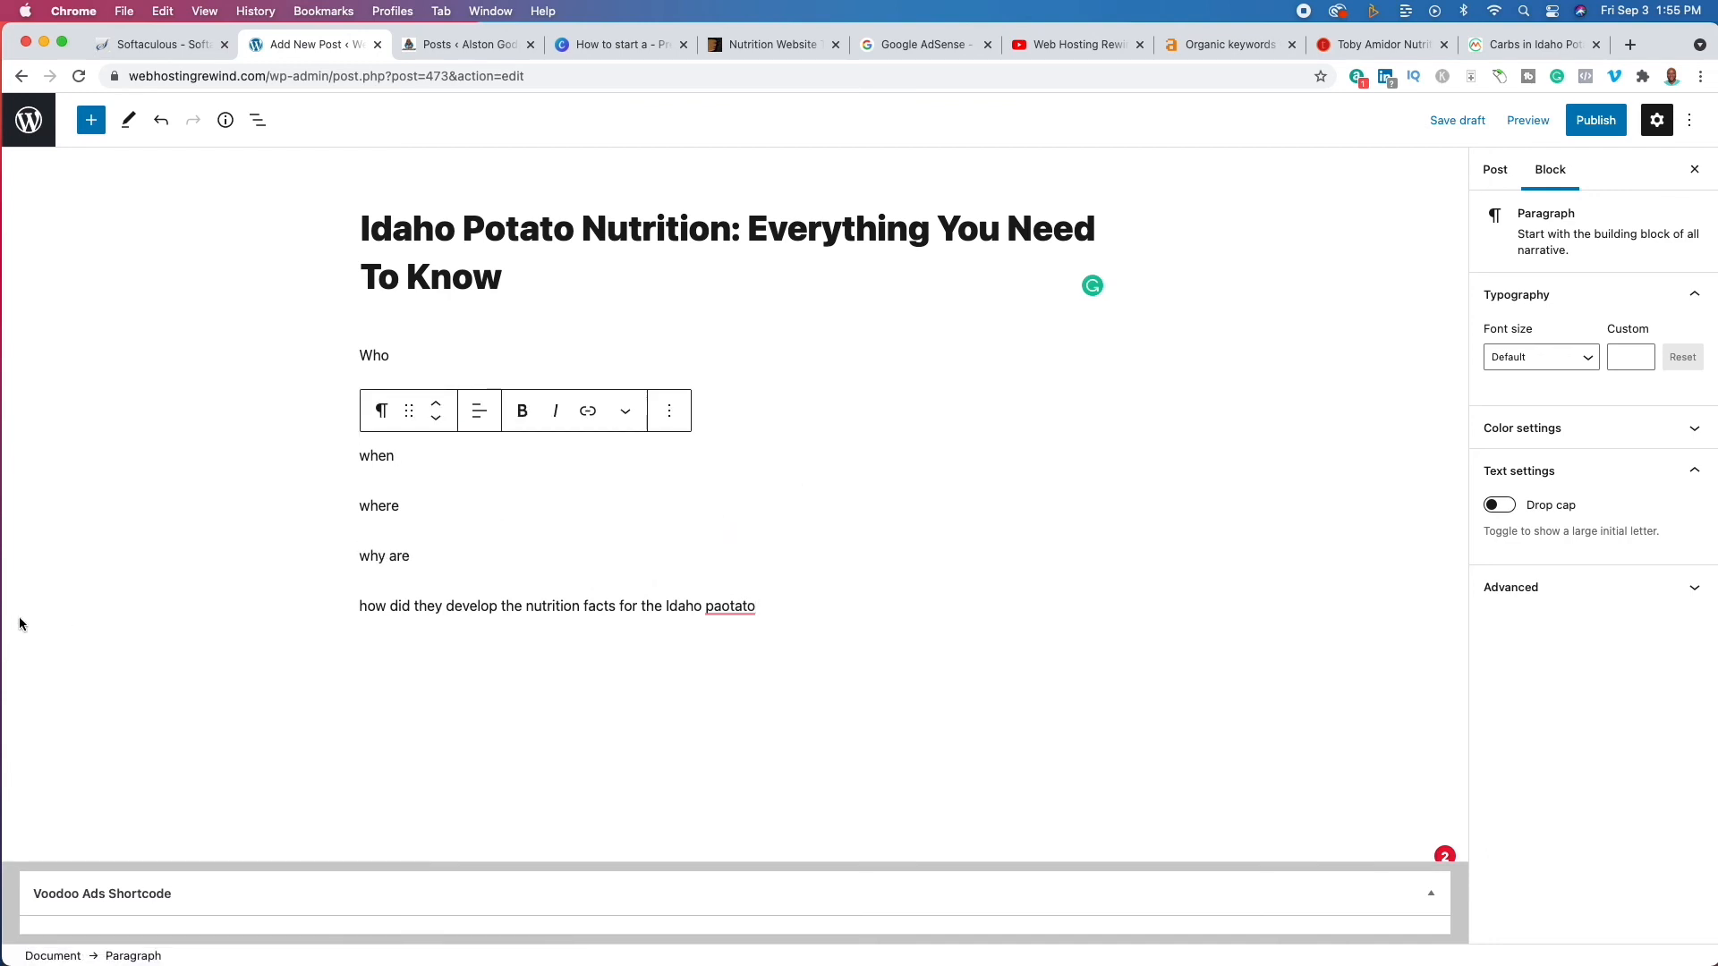
{"action": "triple_click", "coordinate": [565, 607]}
{"action": "type", "text": "why are"}
{"action": "key", "text": "Return"}
{"action": "mouse_move", "coordinate": [443, 405]}
{"action": "left_click", "coordinate": [448, 455]}
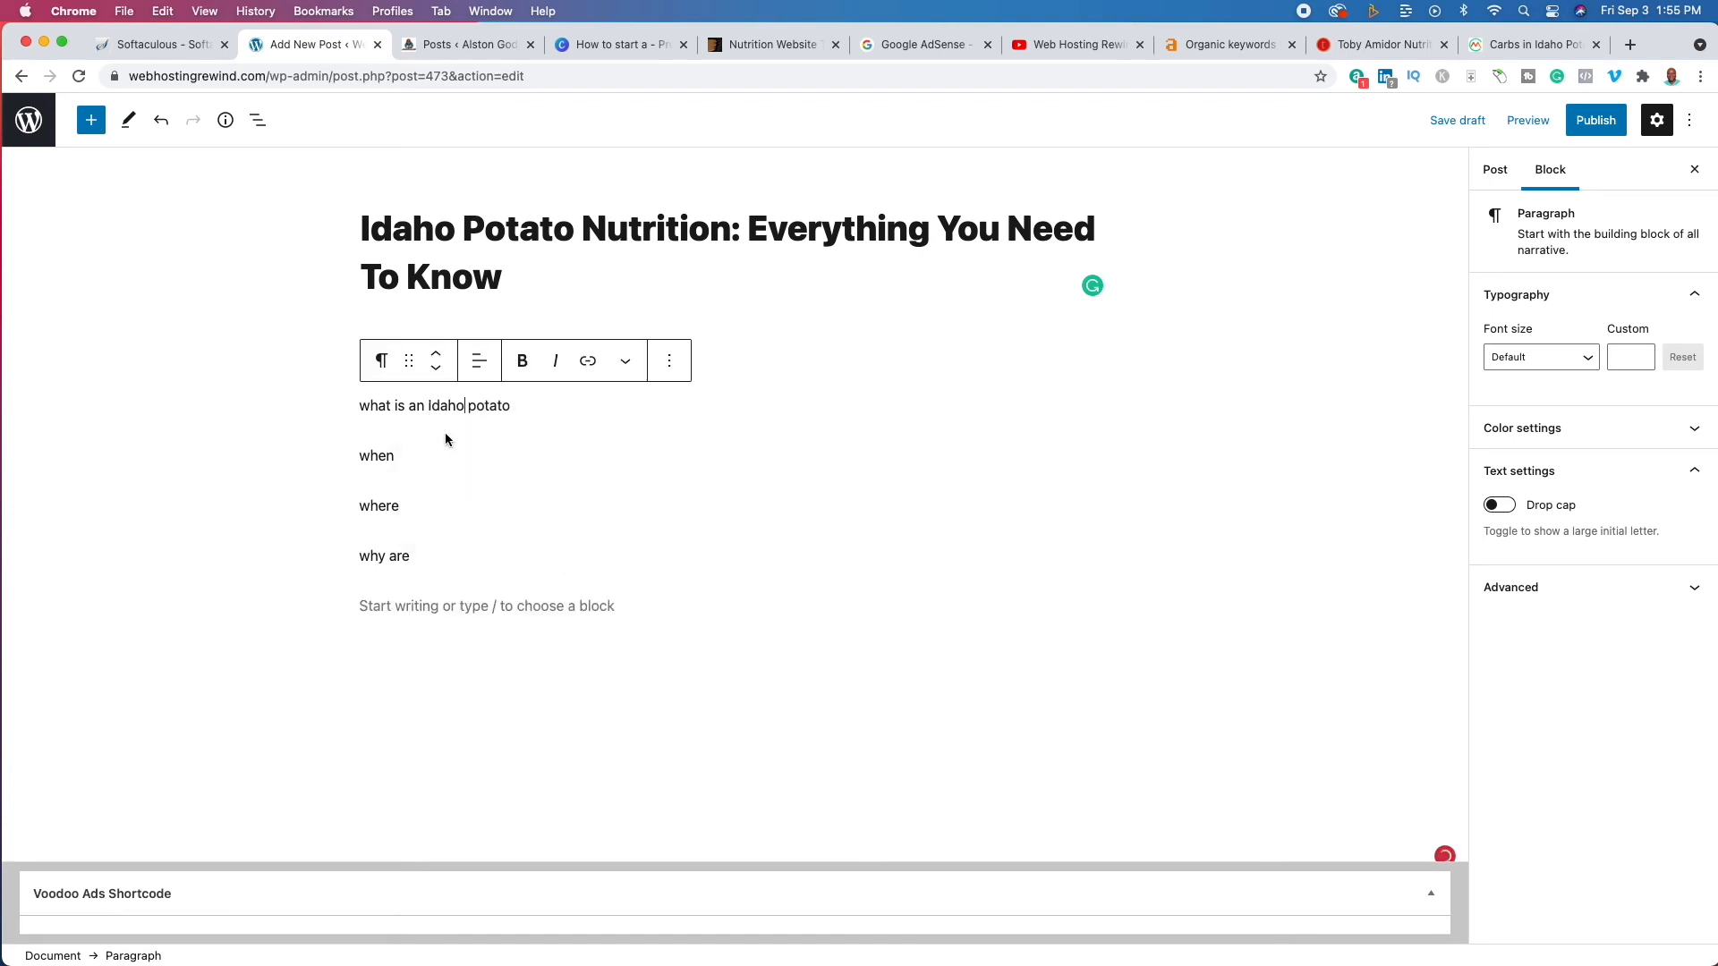
Convert the "what is an Idaho potato" paragraph into a heading.
{"action": "left_click", "coordinate": [381, 360]}
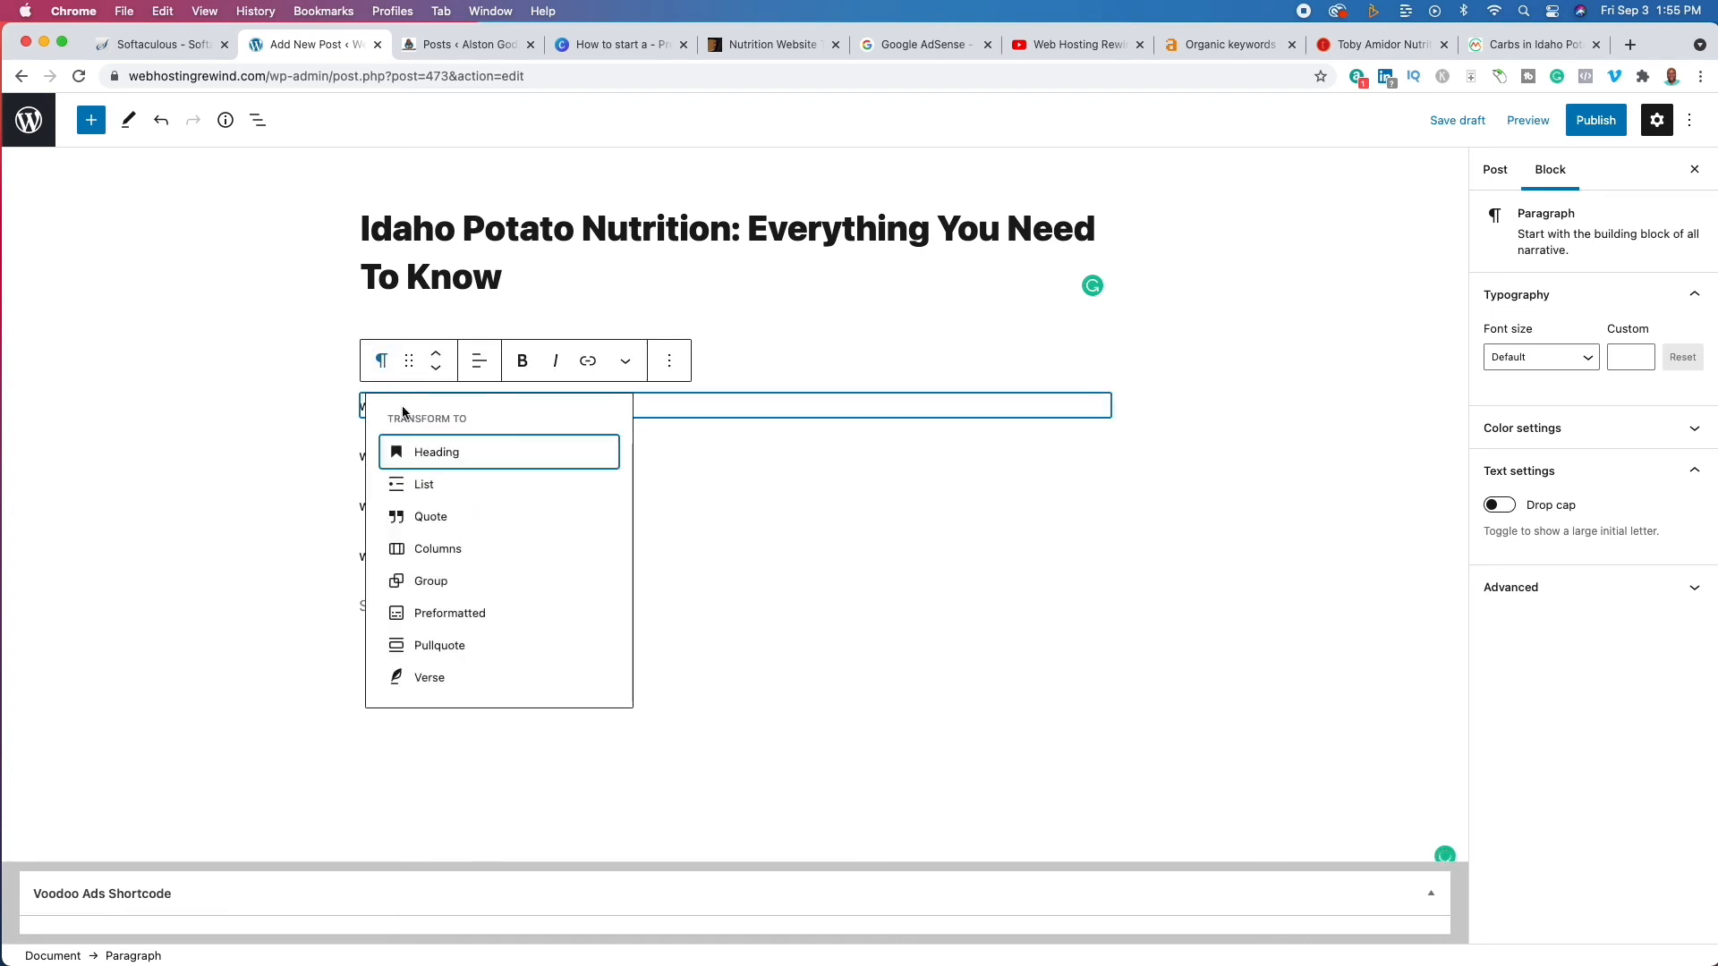
{"action": "left_click", "coordinate": [431, 451]}
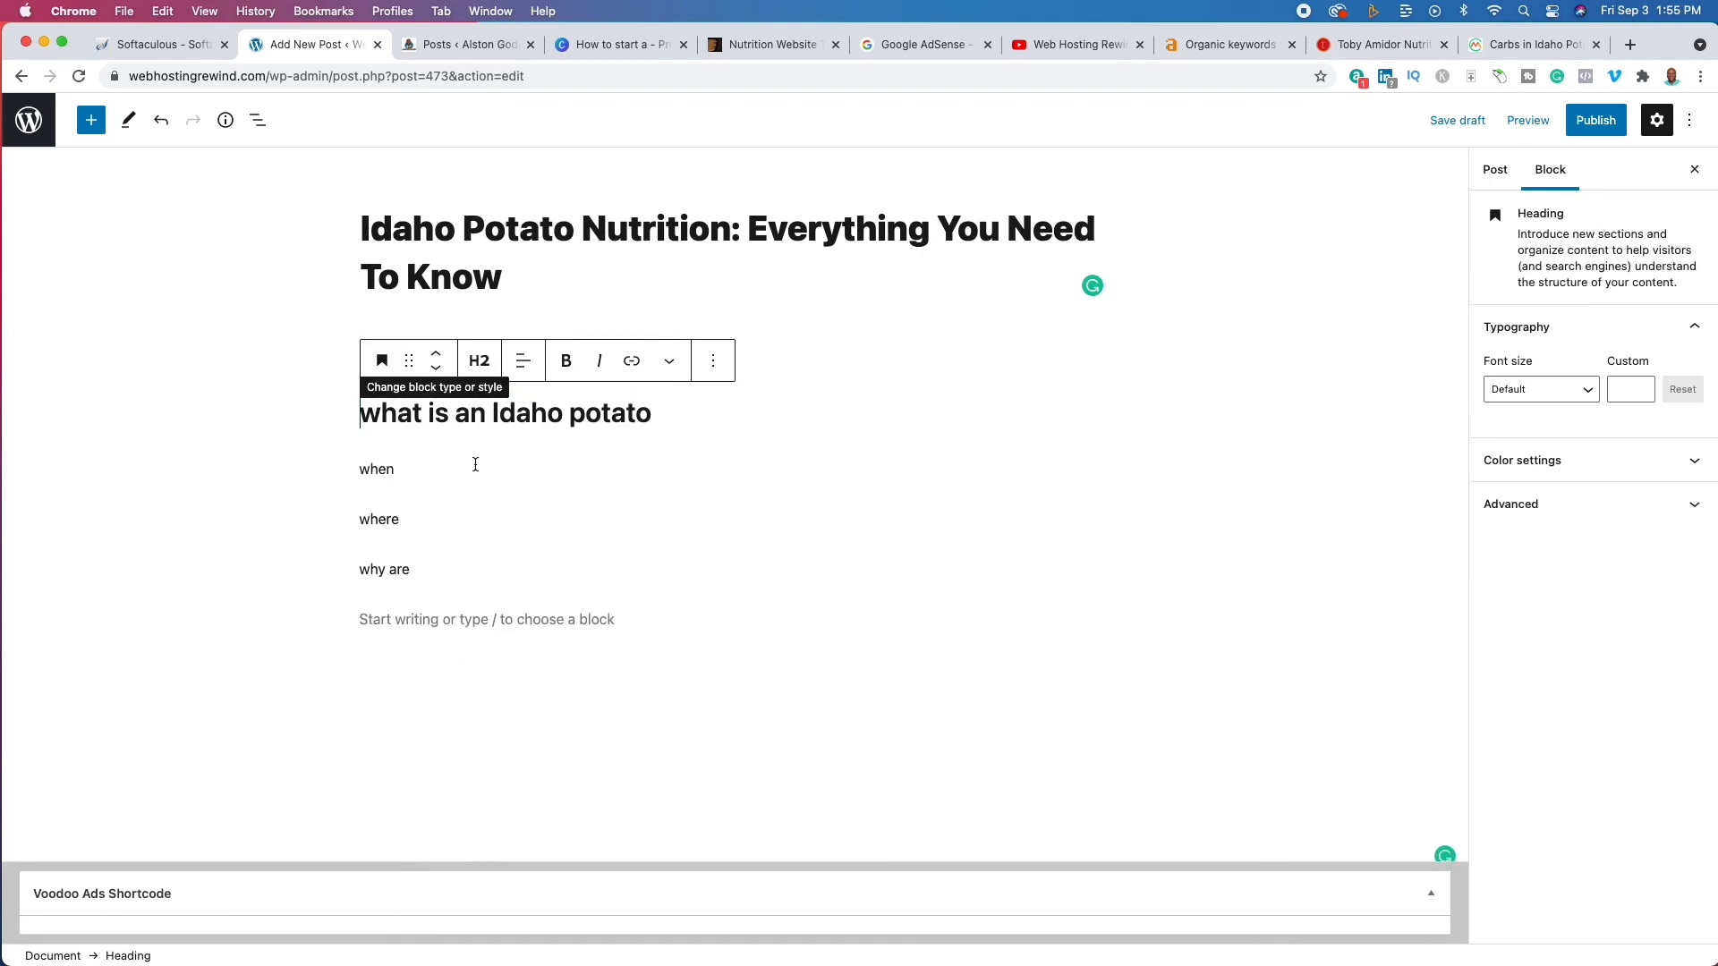
{"action": "left_click", "coordinate": [668, 413]}
Insert a paragraph reading "An idaho ipotato" beneath the "what is an Idaho potato" heading, keeping "when" as its own paragraph.
{"action": "key", "text": "Return"}
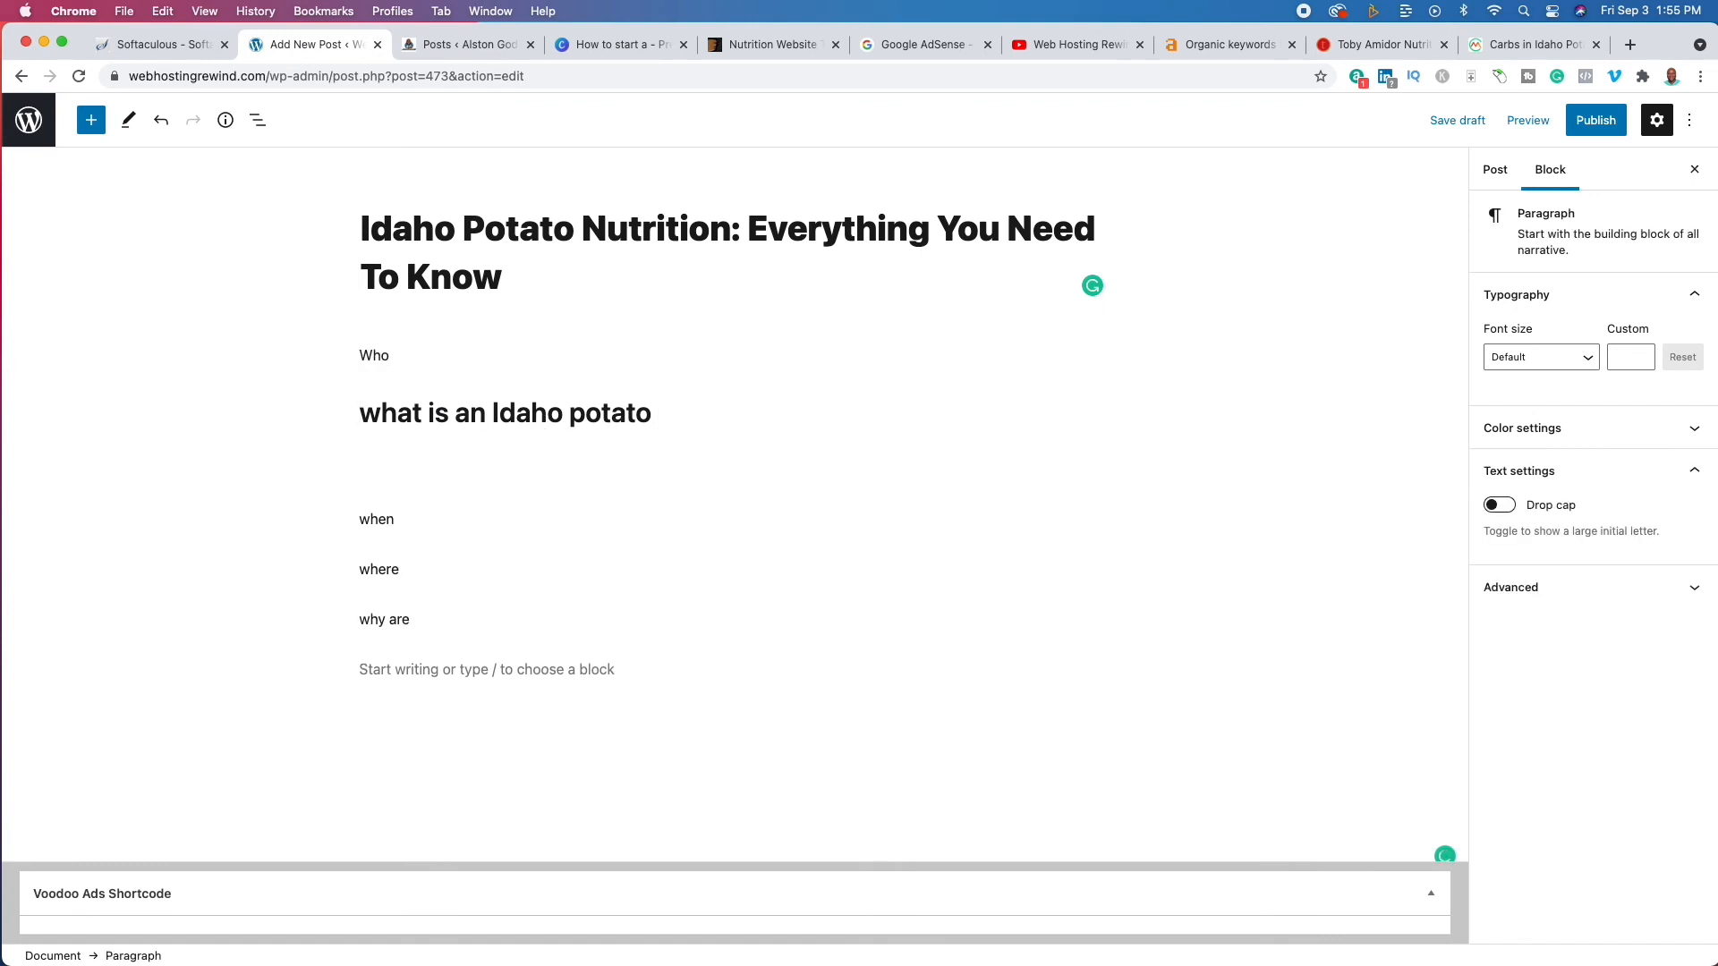
{"action": "type", "text": "zA"}
{"action": "type", "text": "n"}
{"action": "key", "text": "BackSpace"}
{"action": "key", "text": "BackSpace"}
{"action": "key", "text": "BackSpace"}
{"action": "key", "text": "BackSpace"}
{"action": "type", "text": "An idaho i"}
{"action": "key", "text": "Delete"}
{"action": "type", "text": "potato"}
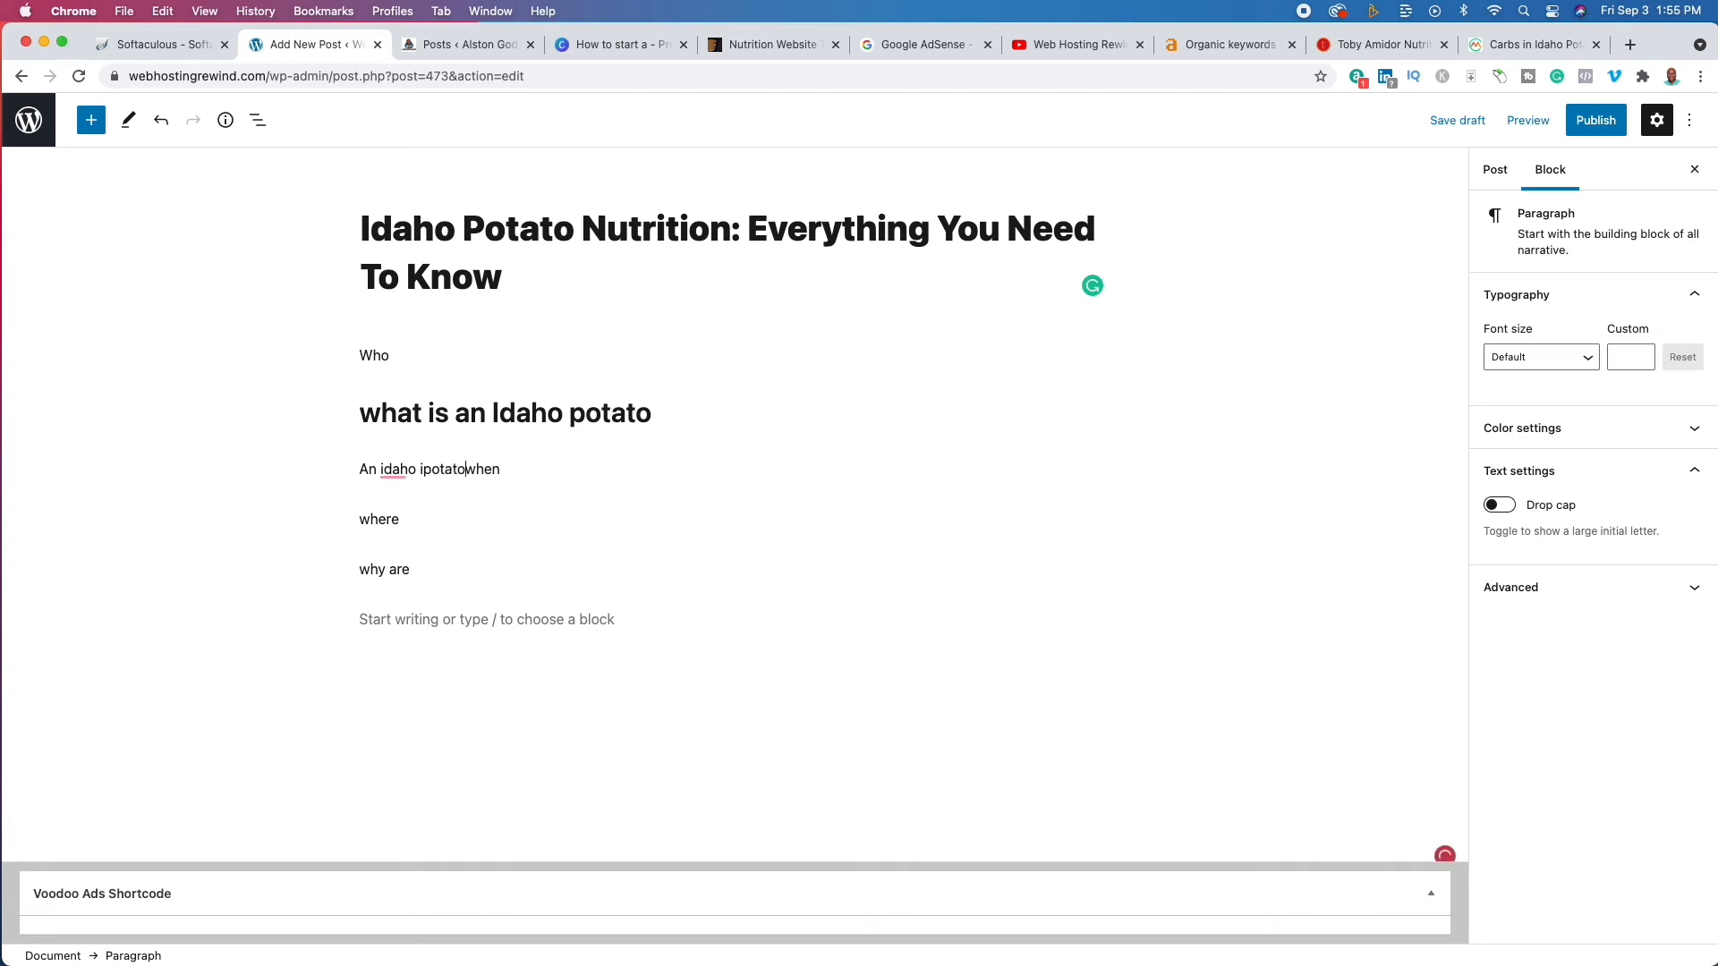
{"action": "key", "text": "Return"}
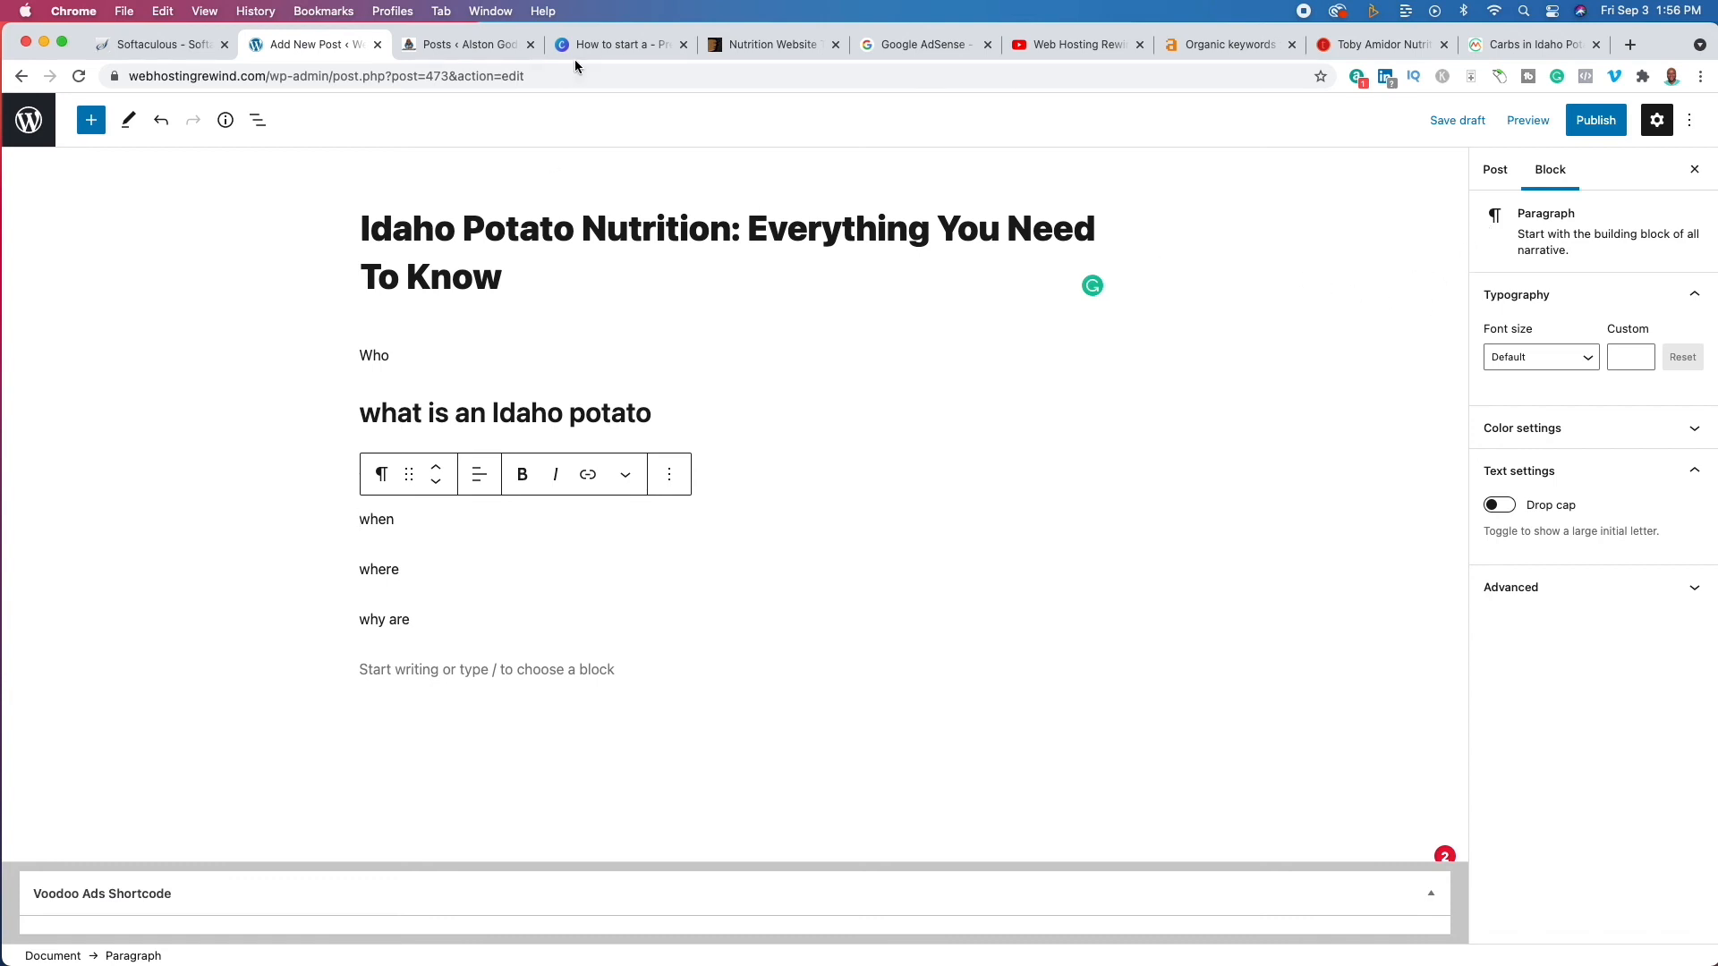
Close the browser page with the site's Posts list and show slide 4 of the "How to start a" presentation in Canva.
{"action": "left_click", "coordinate": [530, 44]}
{"action": "left_click", "coordinate": [529, 52]}
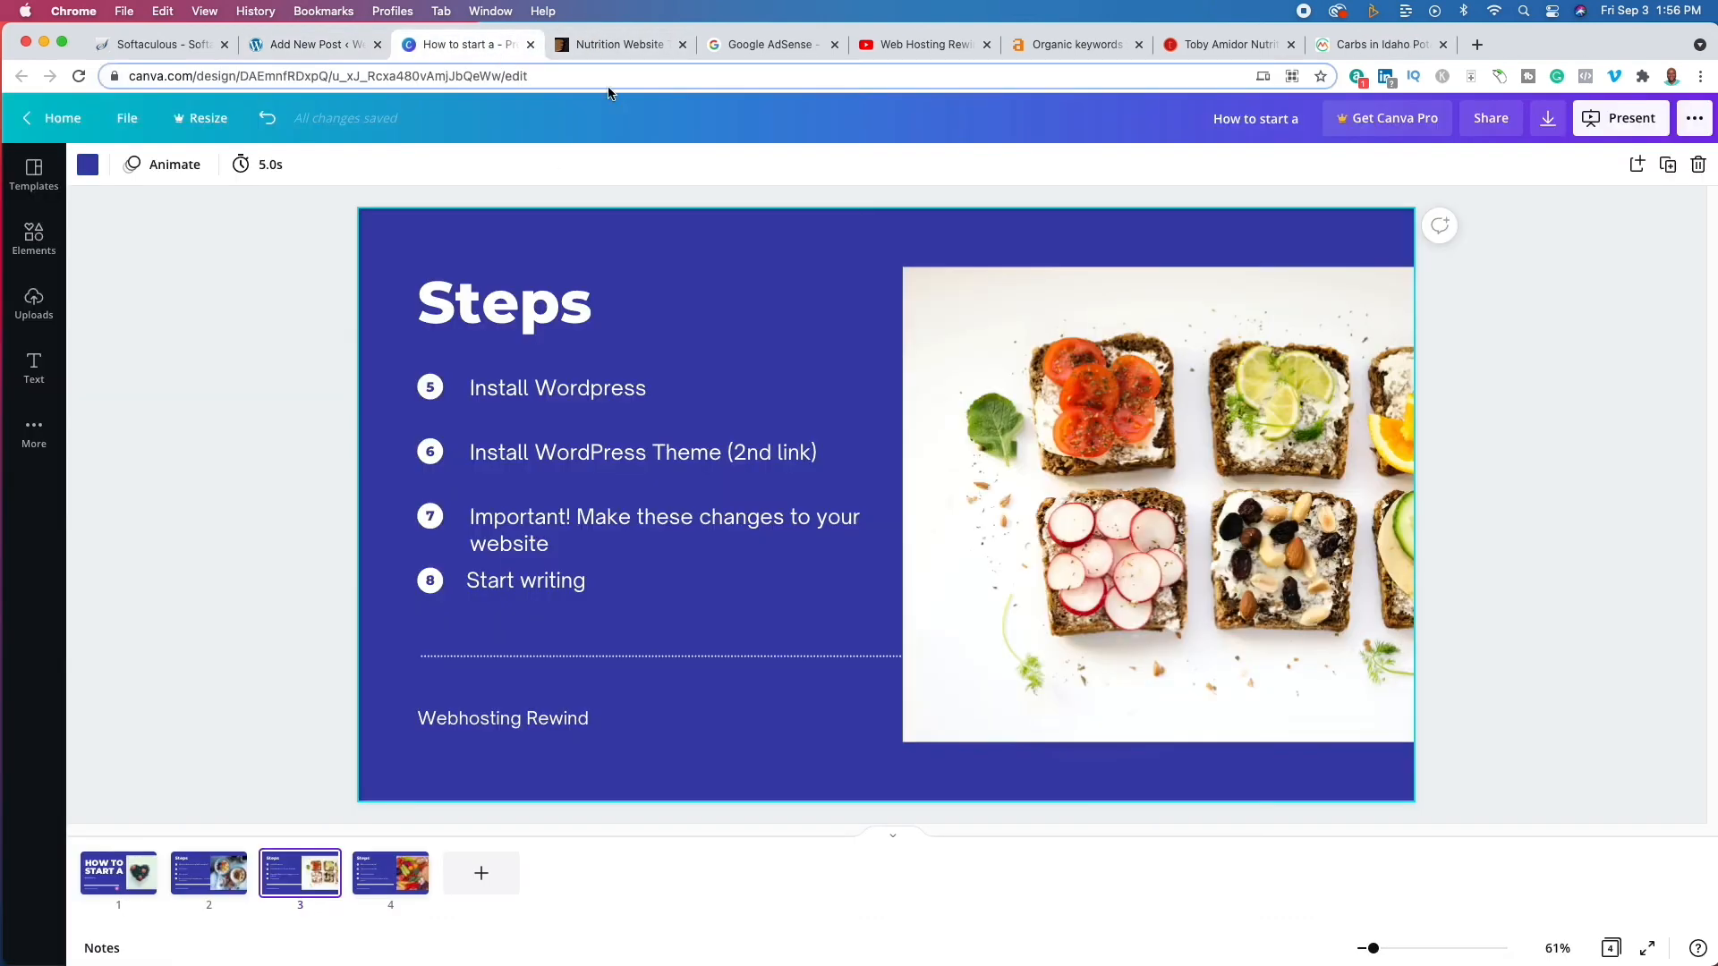
{"action": "left_click", "coordinate": [360, 893]}
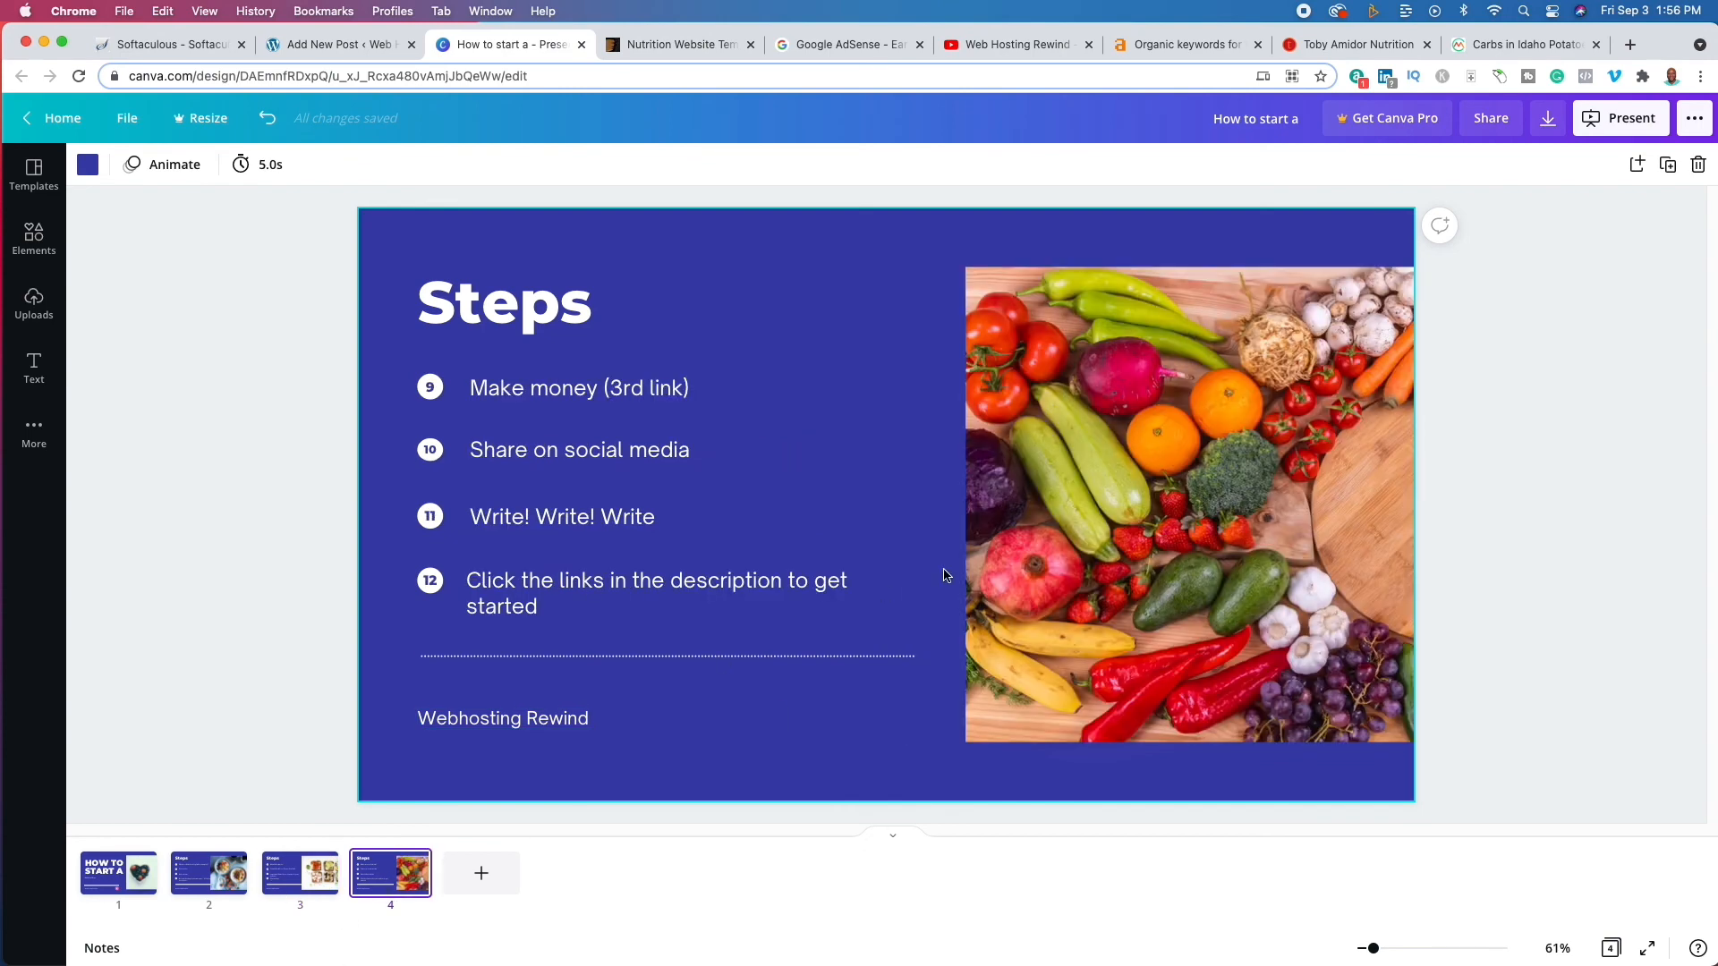
Look through the whole Carb Manager page on carbs in Idaho potatoes.
{"action": "left_click", "coordinate": [1509, 47]}
{"action": "scroll", "coordinate": [1376, 544], "scroll_direction": "down", "scroll_amount": 20}
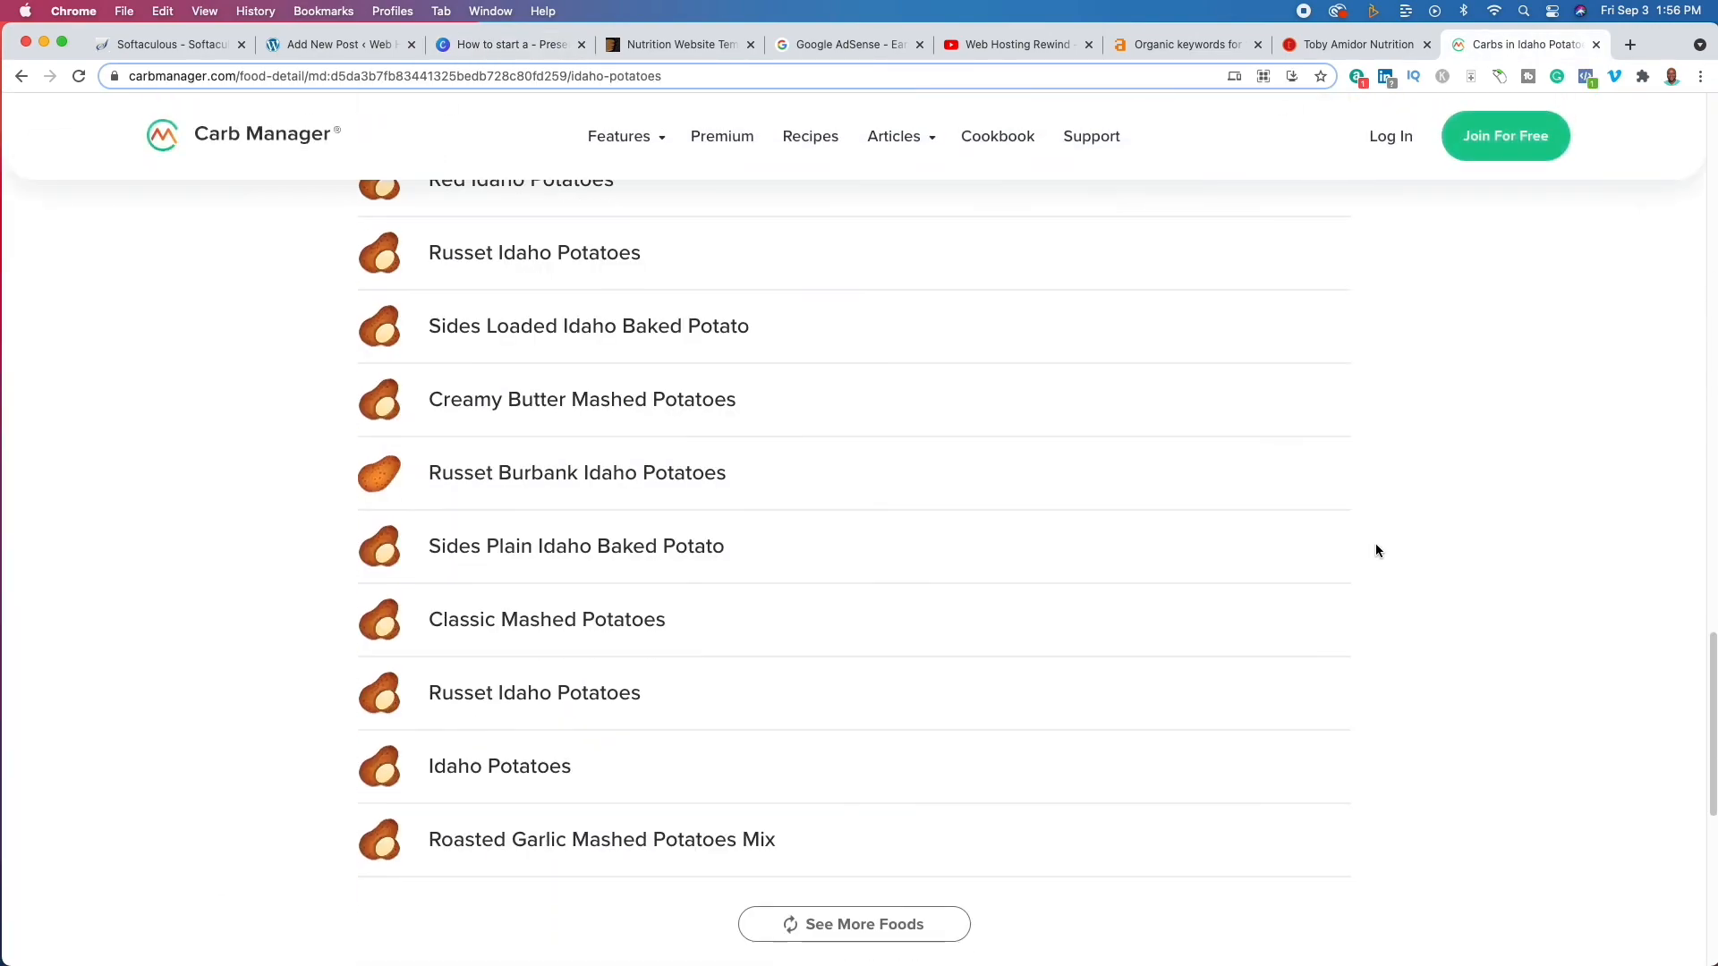
{"action": "scroll", "coordinate": [1376, 550], "scroll_direction": "up", "scroll_amount": 20}
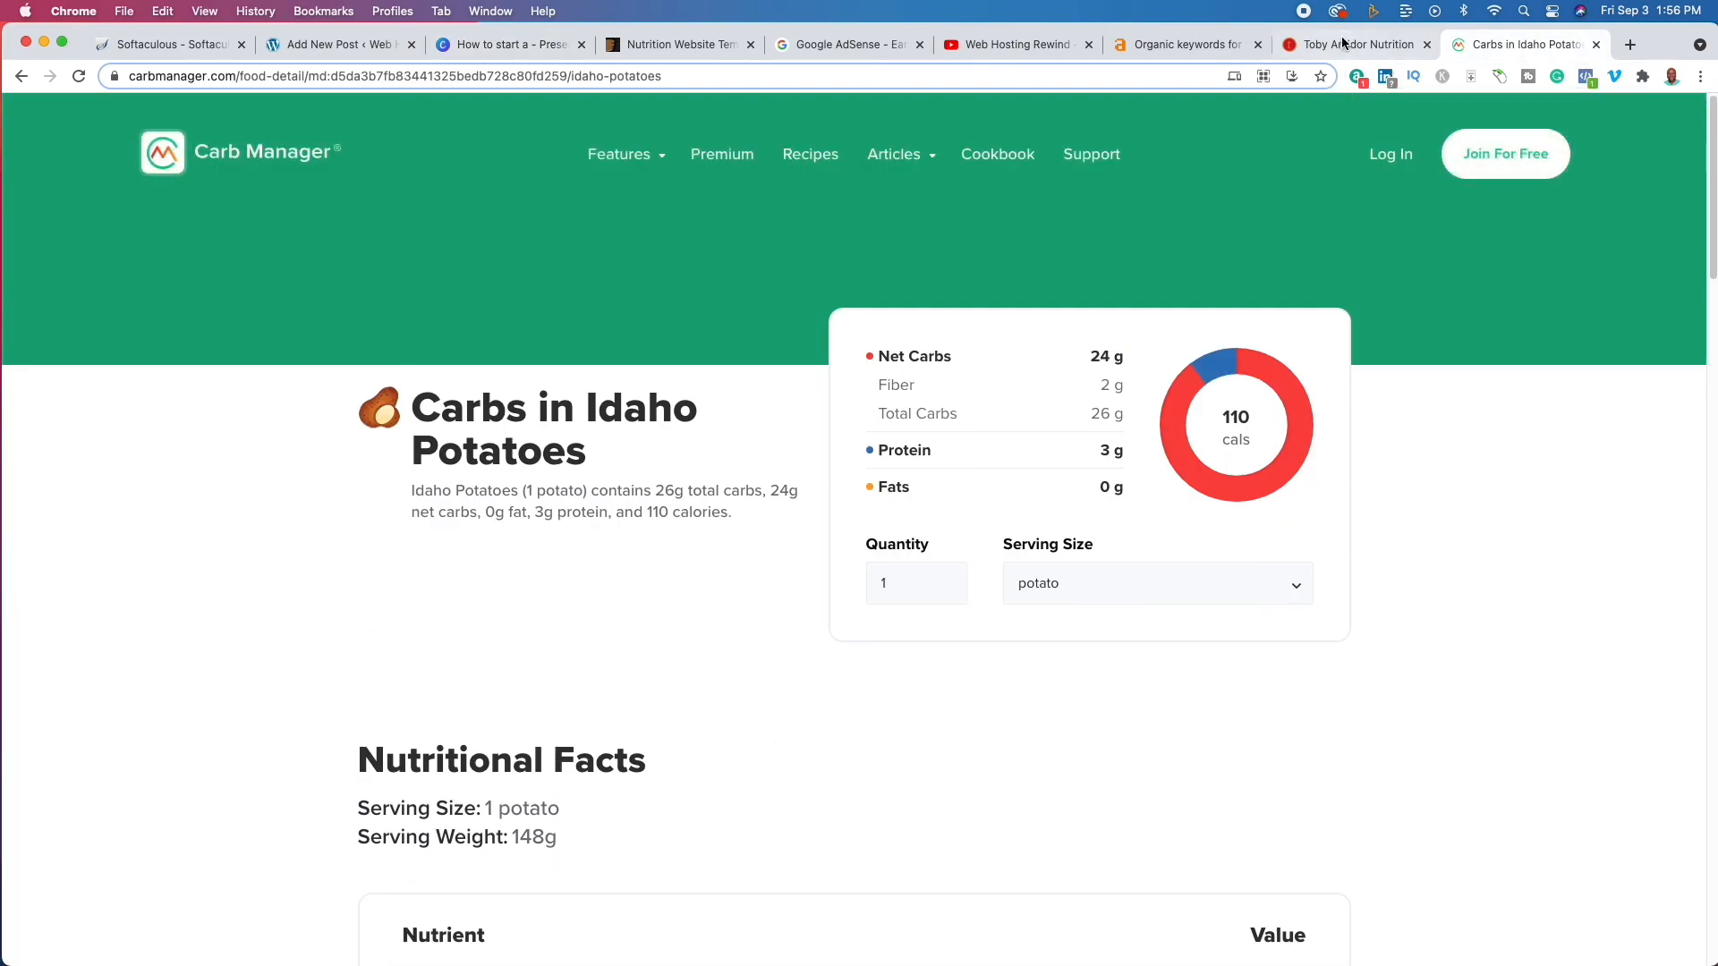
Look through the Toby Amidor Nutrition home page, and bring up the Google AdSense start page.
{"action": "left_click", "coordinate": [1345, 41]}
{"action": "scroll", "coordinate": [1025, 577], "scroll_direction": "down", "scroll_amount": 15}
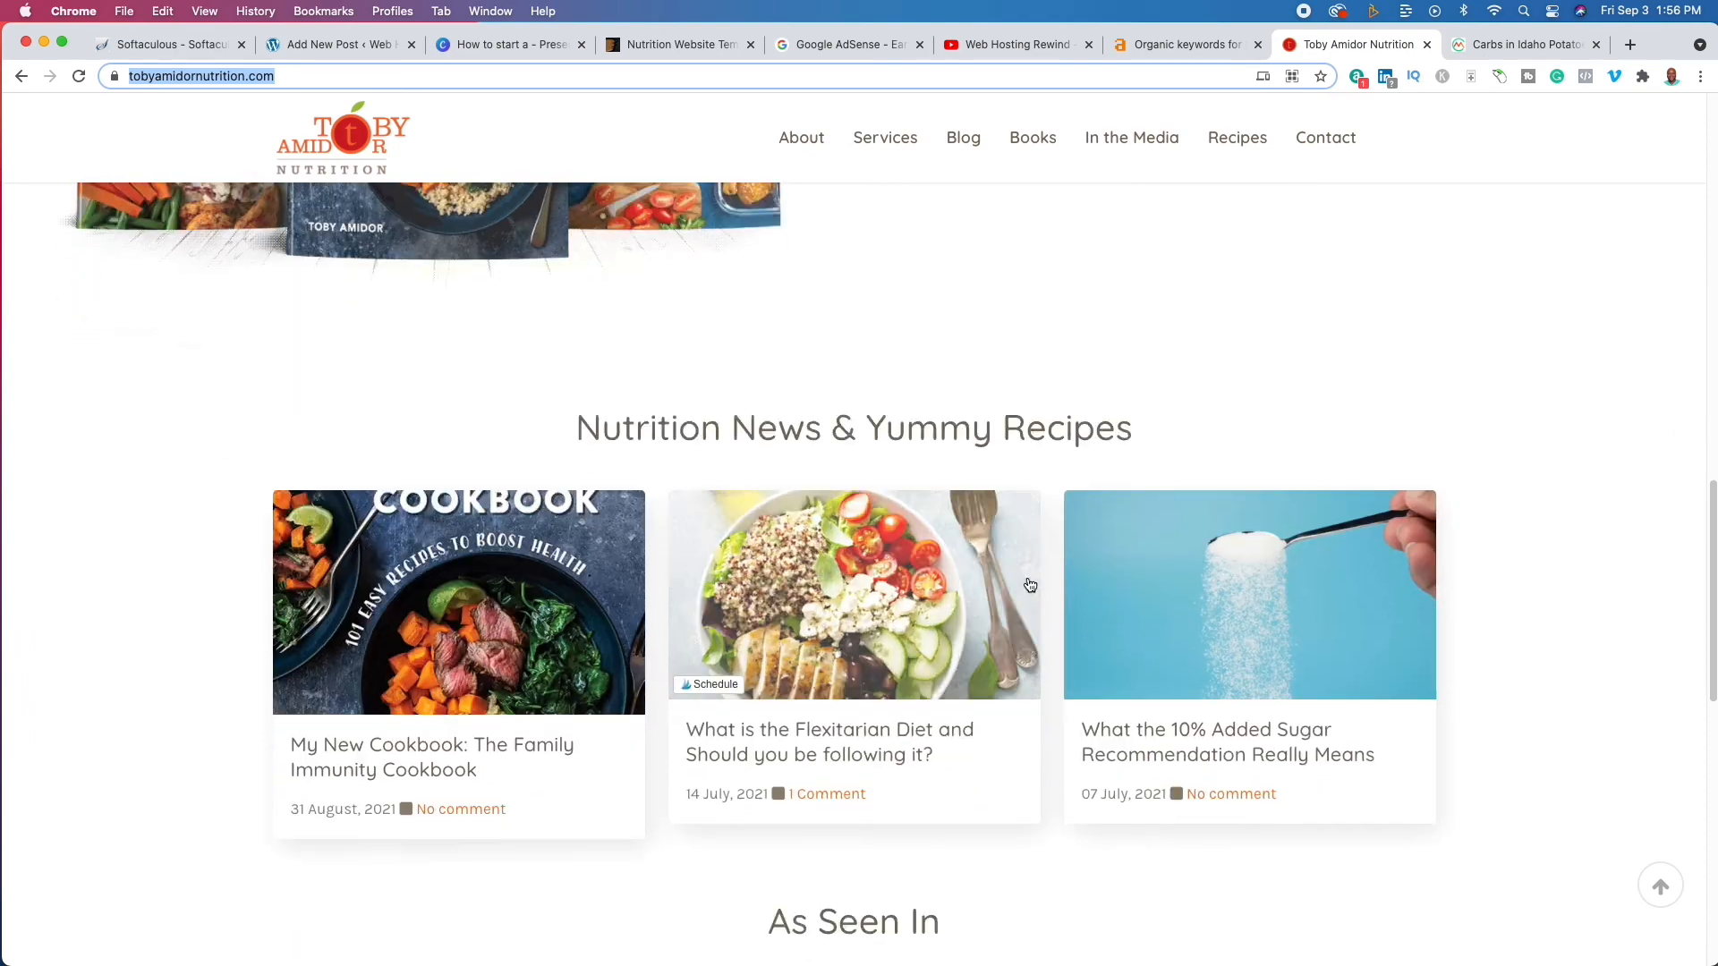
{"action": "scroll", "coordinate": [1030, 584], "scroll_direction": "down", "scroll_amount": 10}
{"action": "scroll", "coordinate": [1028, 583], "scroll_direction": "down", "scroll_amount": 2}
{"action": "scroll", "coordinate": [1029, 580], "scroll_direction": "up", "scroll_amount": 20}
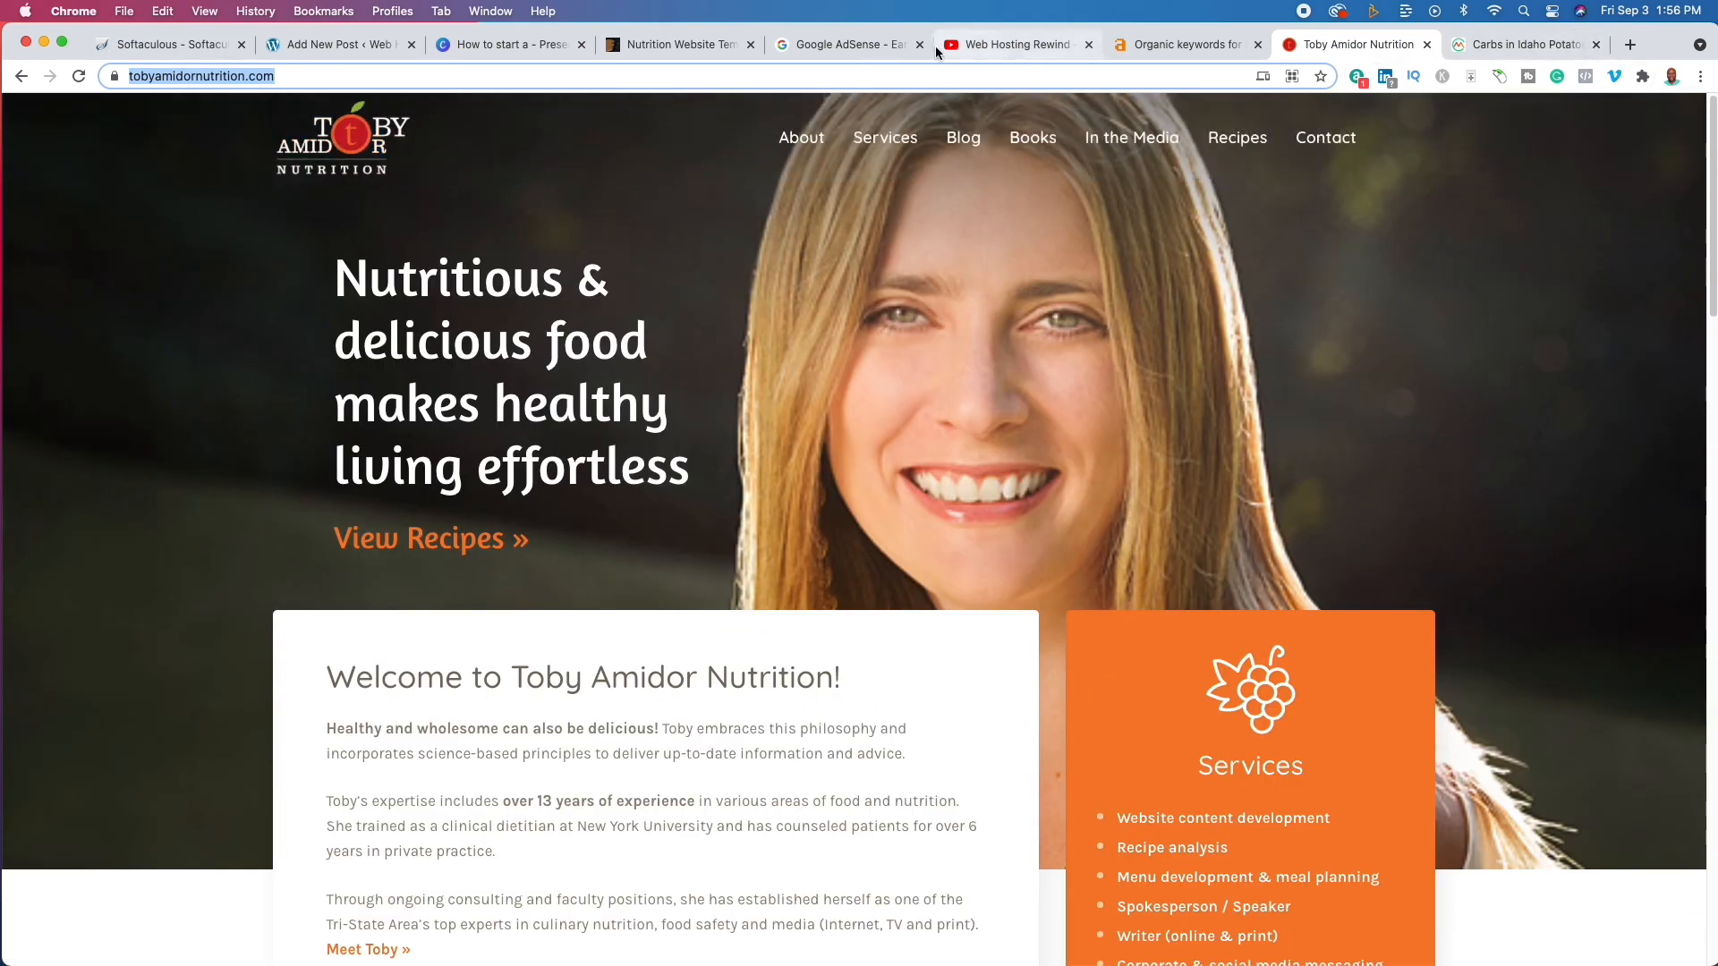
{"action": "left_click", "coordinate": [854, 45]}
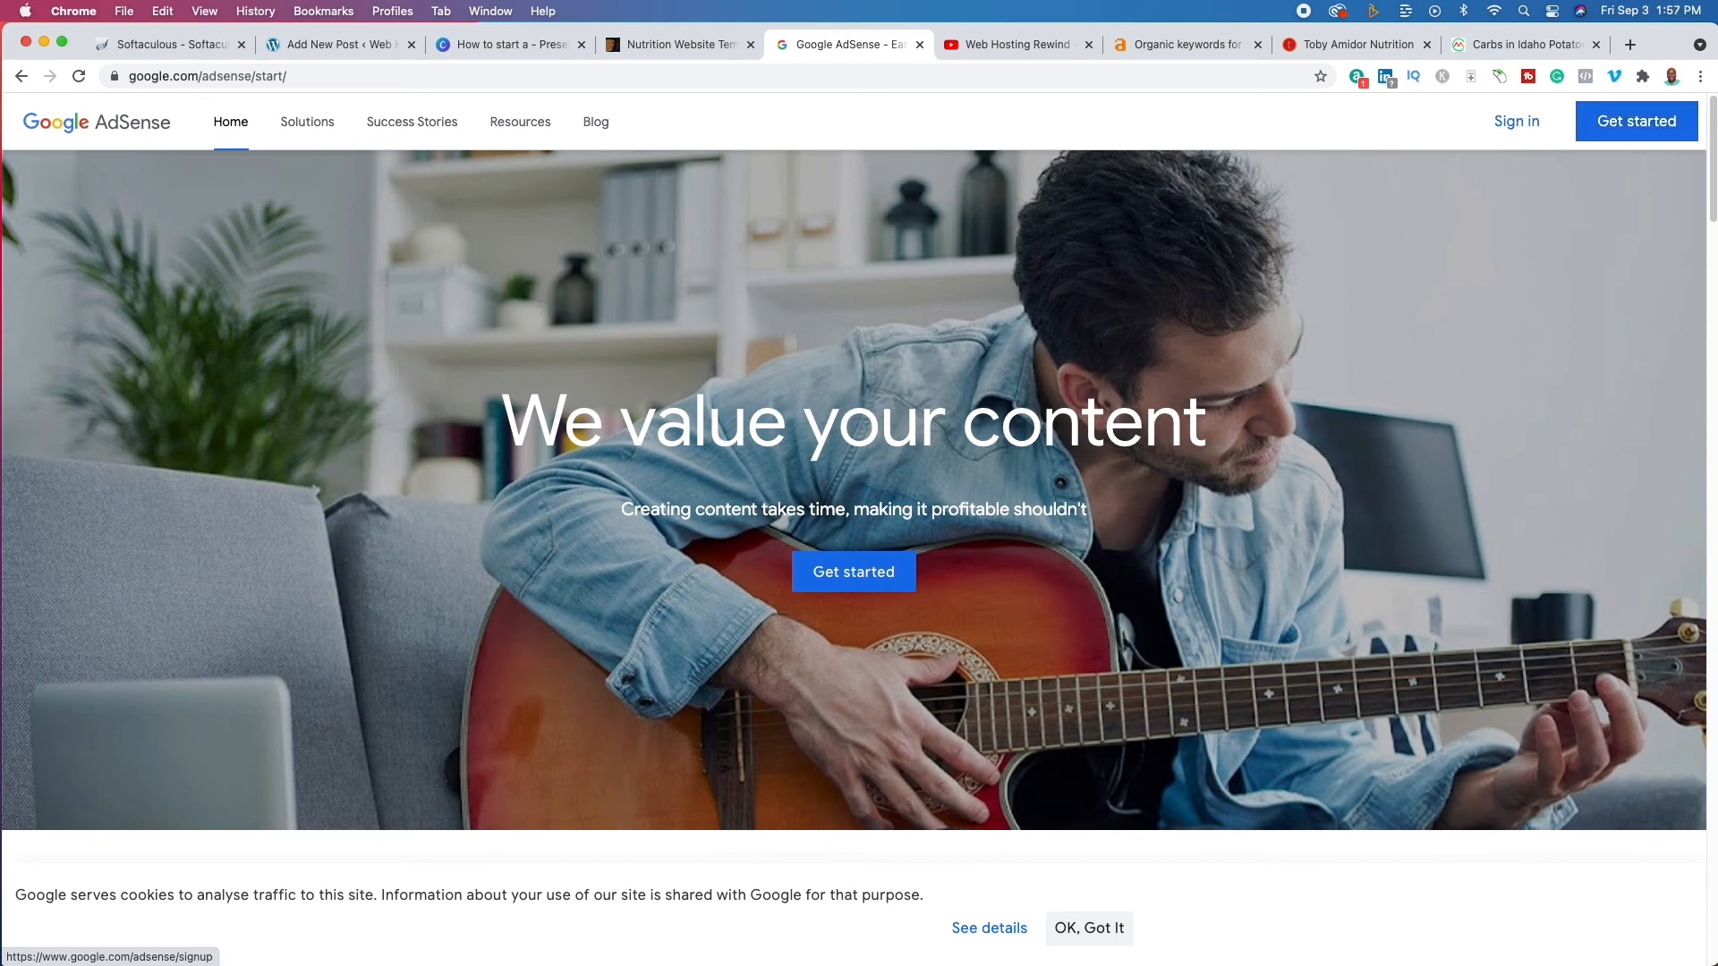
Review the Carb Manager and Toby Amidor Nutrition pages again, and return to the Canva presentation's slide 4.
{"action": "left_click", "coordinate": [1526, 44]}
{"action": "scroll", "coordinate": [873, 357], "scroll_direction": "down", "scroll_amount": 15}
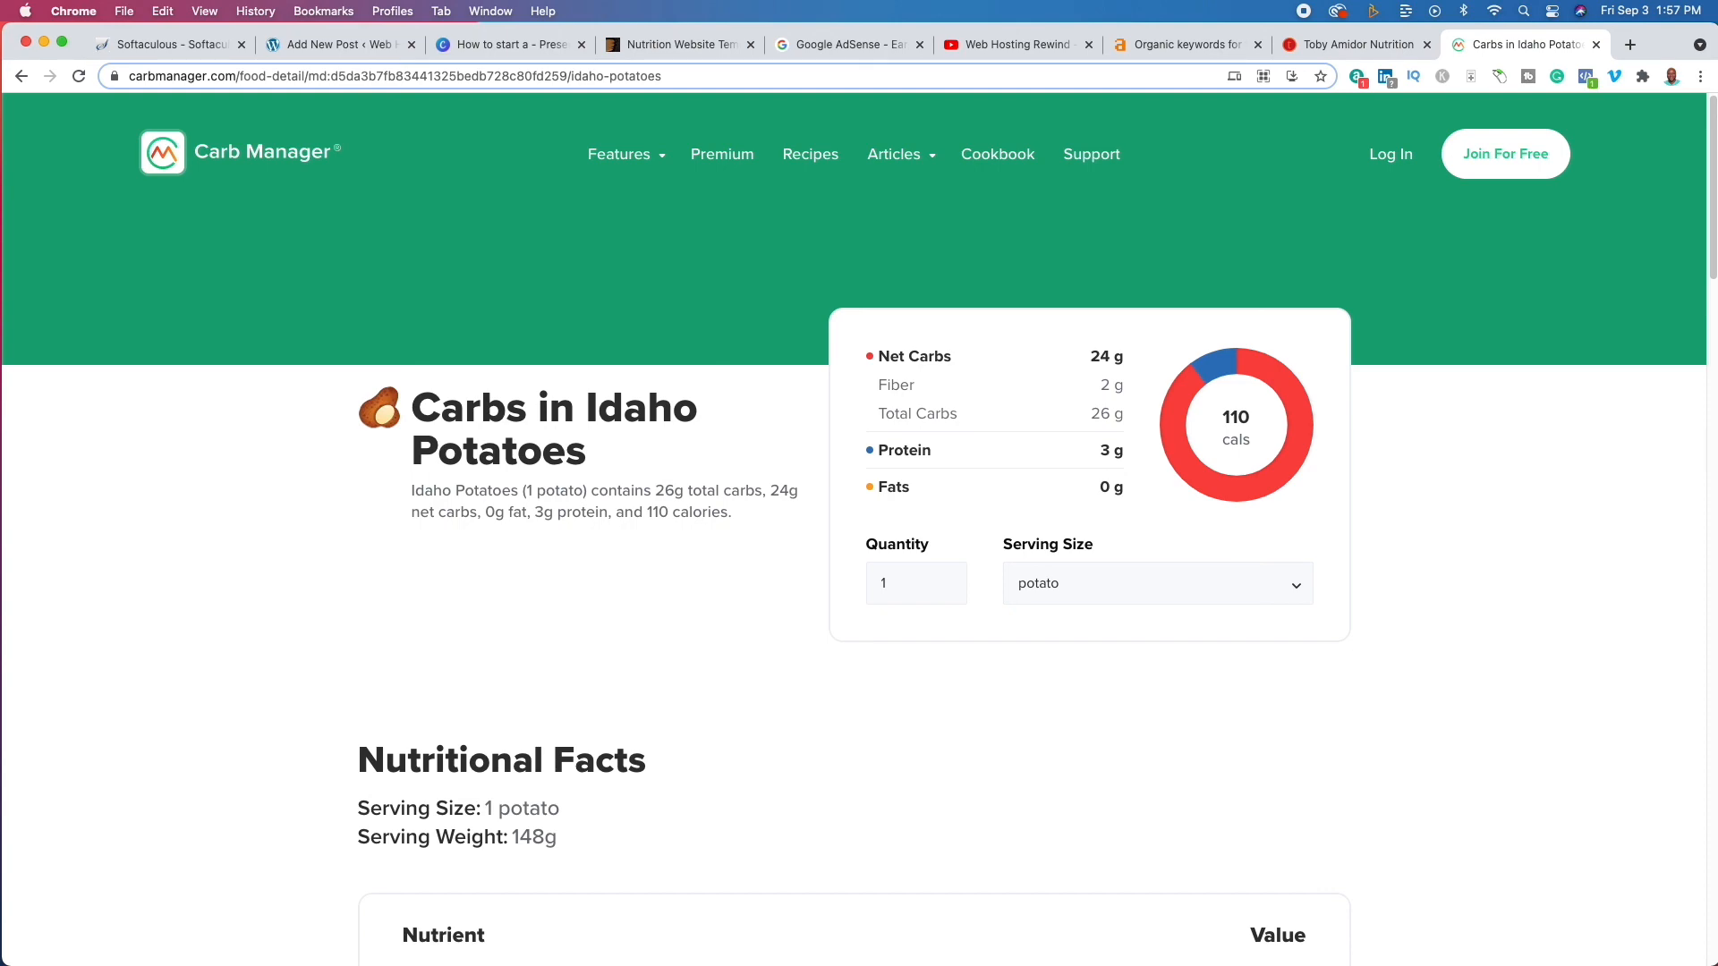
{"action": "left_click", "coordinate": [1385, 49]}
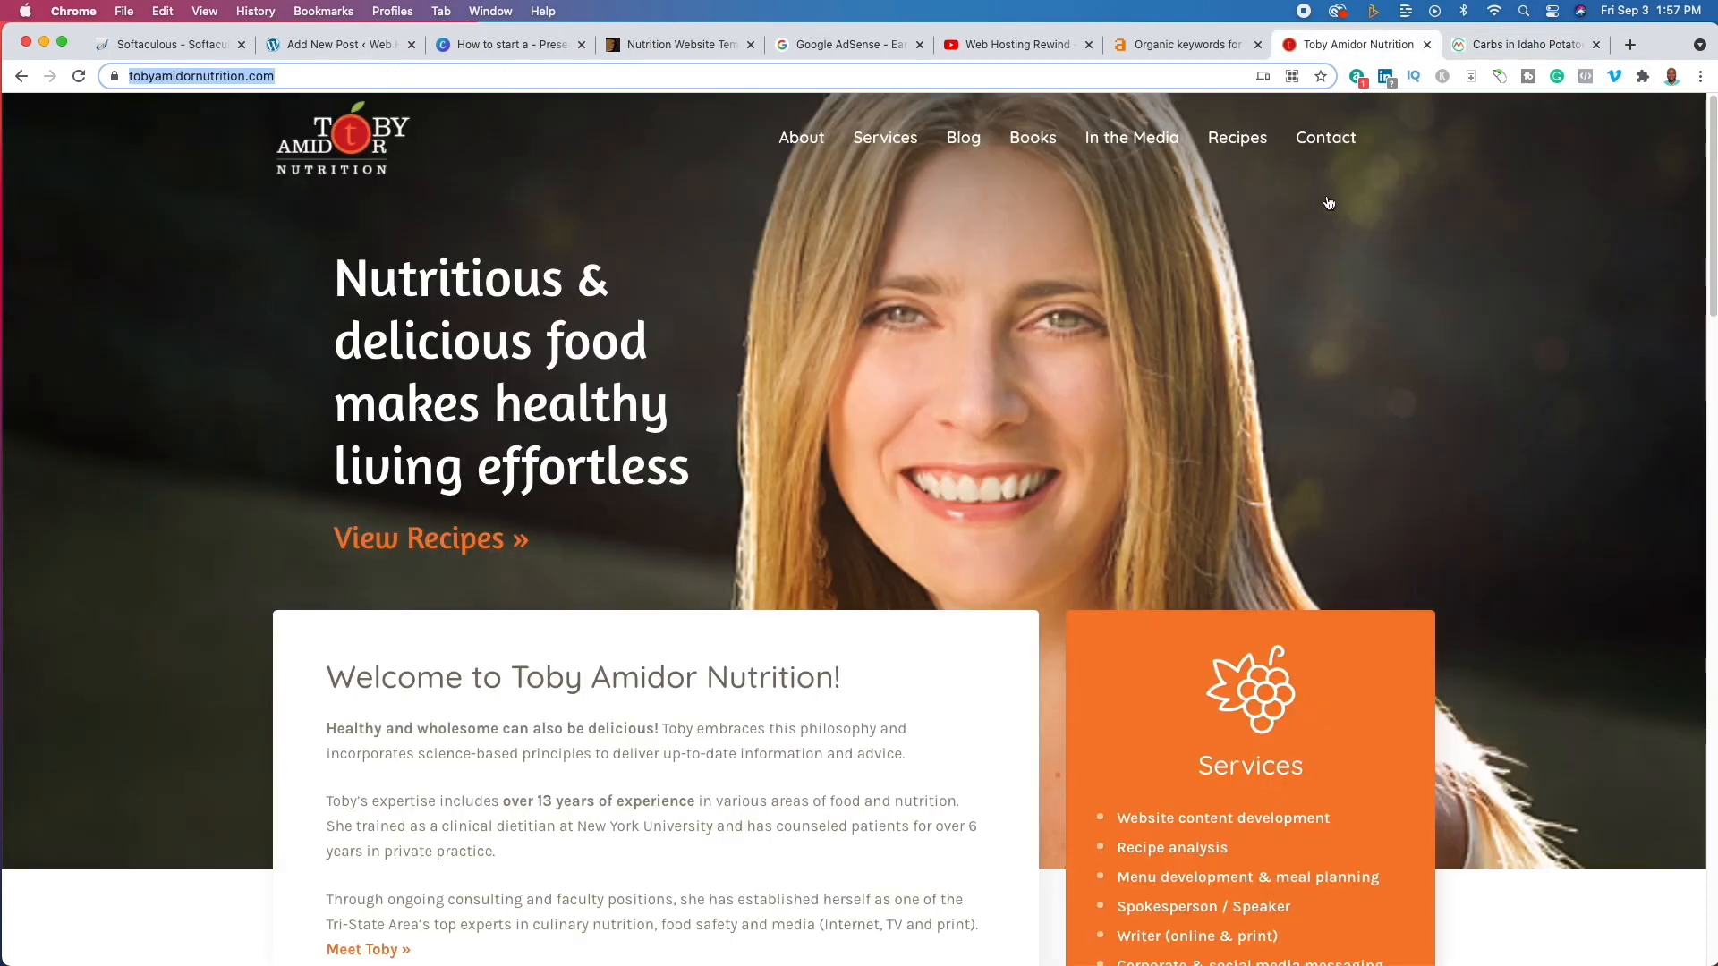
{"action": "scroll", "coordinate": [993, 475], "scroll_direction": "down", "scroll_amount": 5}
{"action": "scroll", "coordinate": [995, 481], "scroll_direction": "up", "scroll_amount": 5}
{"action": "scroll", "coordinate": [1308, 374], "scroll_direction": "down", "scroll_amount": 15}
{"action": "scroll", "coordinate": [1308, 374], "scroll_direction": "down", "scroll_amount": 5}
{"action": "scroll", "coordinate": [1410, 432], "scroll_direction": "up", "scroll_amount": 20}
{"action": "key", "text": "super+3"}
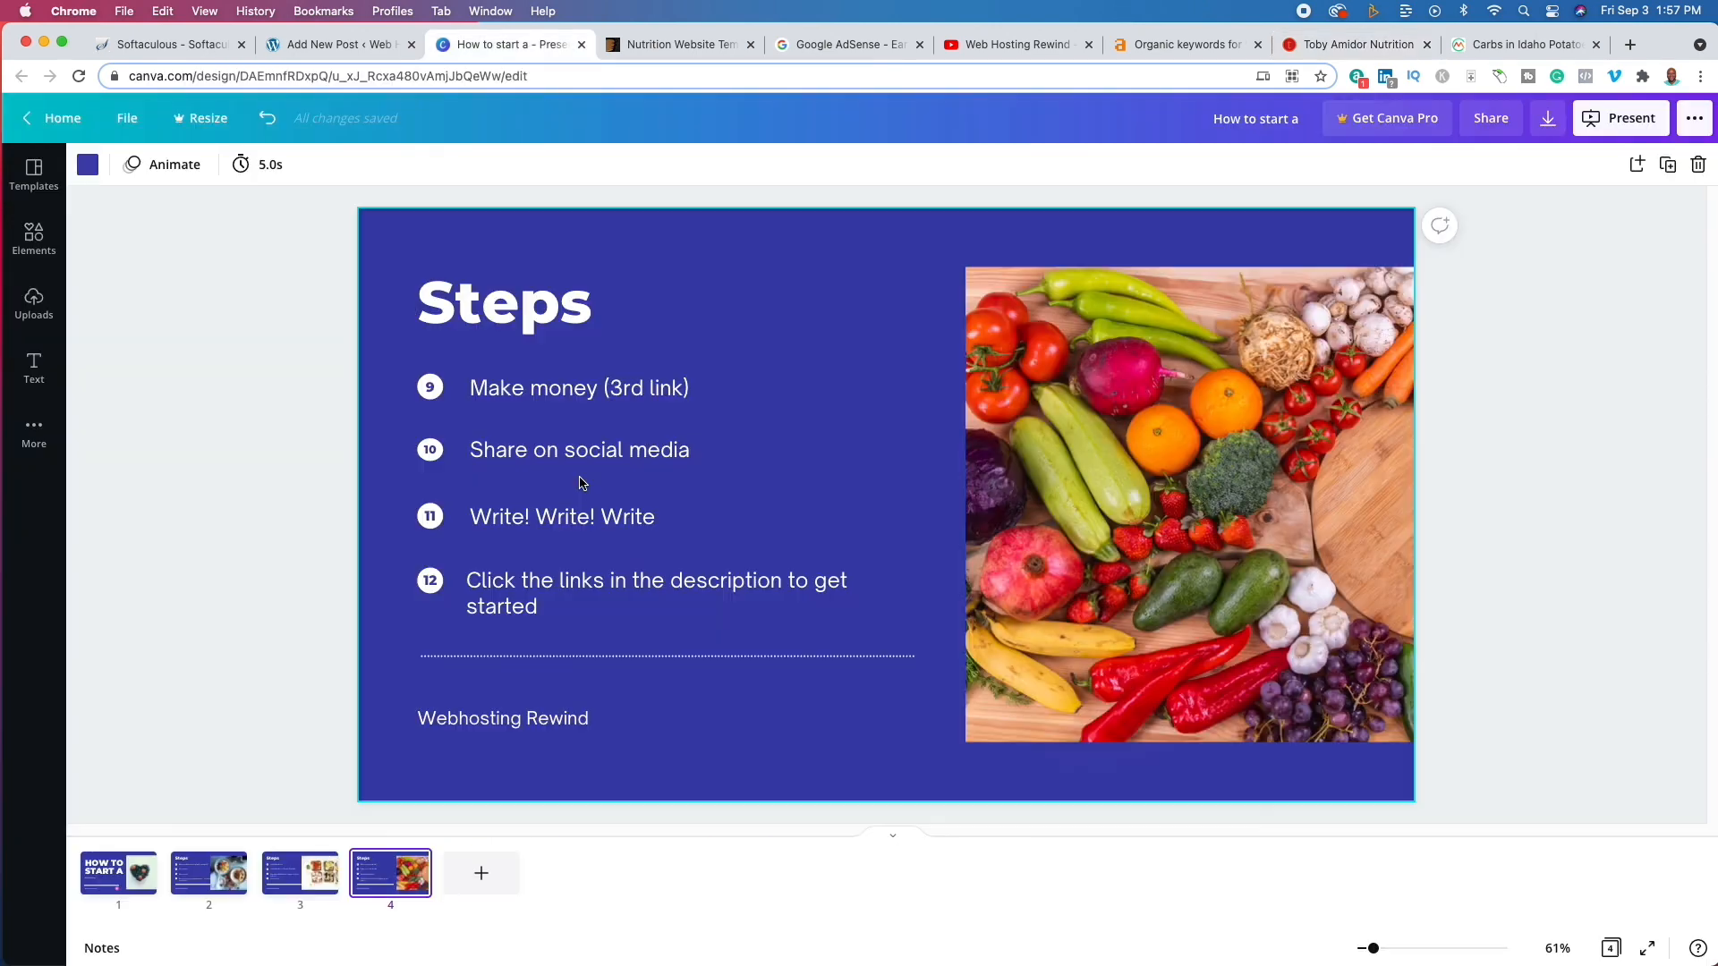